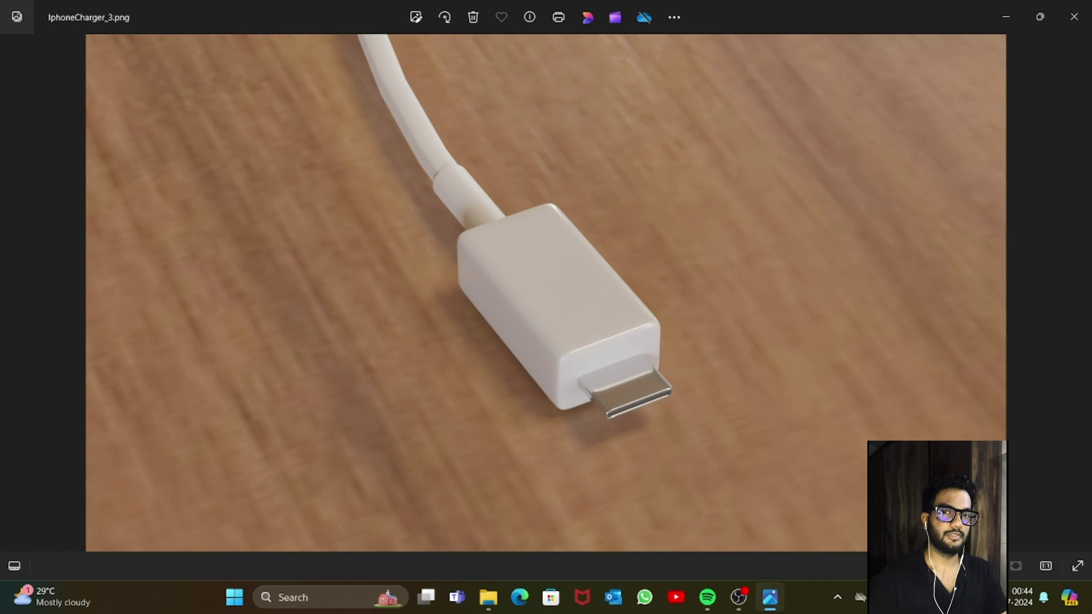
Look through the charger and cable reference renders from IphoneCharger_3.png to IphoneCharger_7.png.
{"action": "key", "text": "Right"}
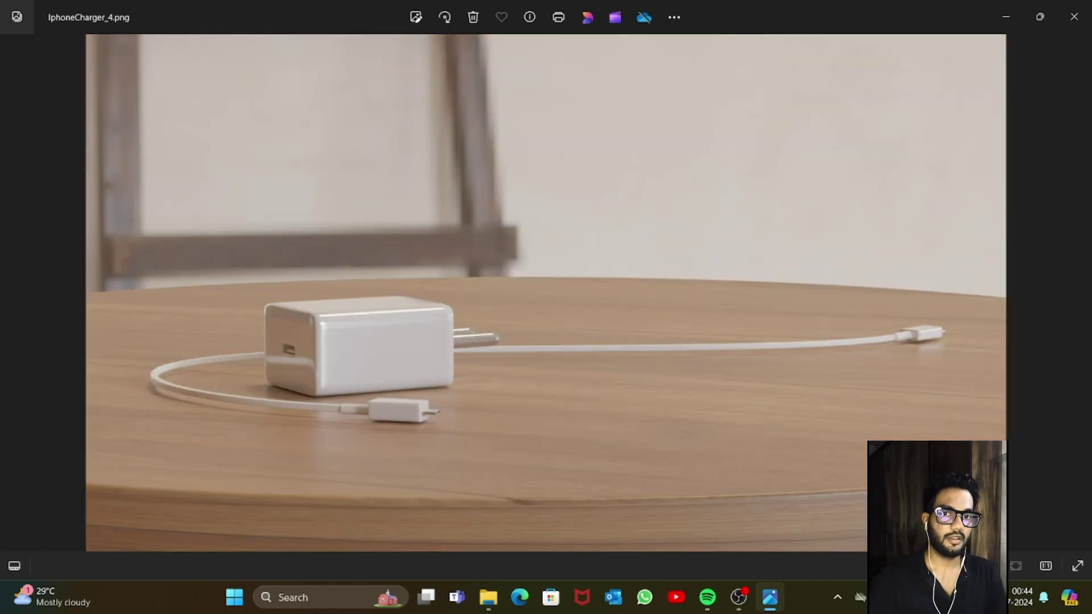
{"action": "key", "text": "Right"}
{"action": "key", "text": "Right"}
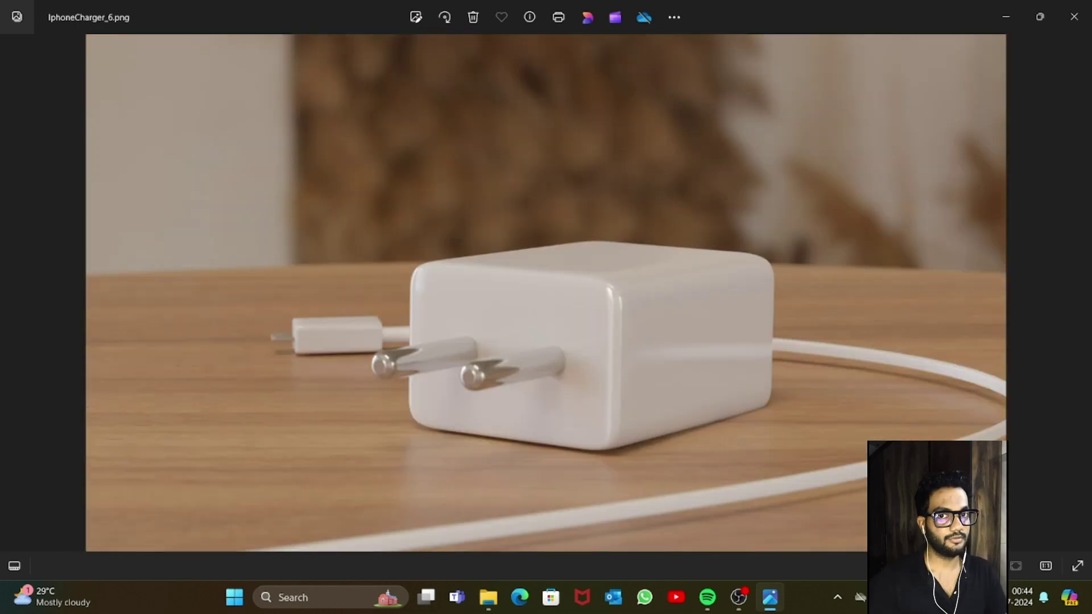
{"action": "key", "text": "Right"}
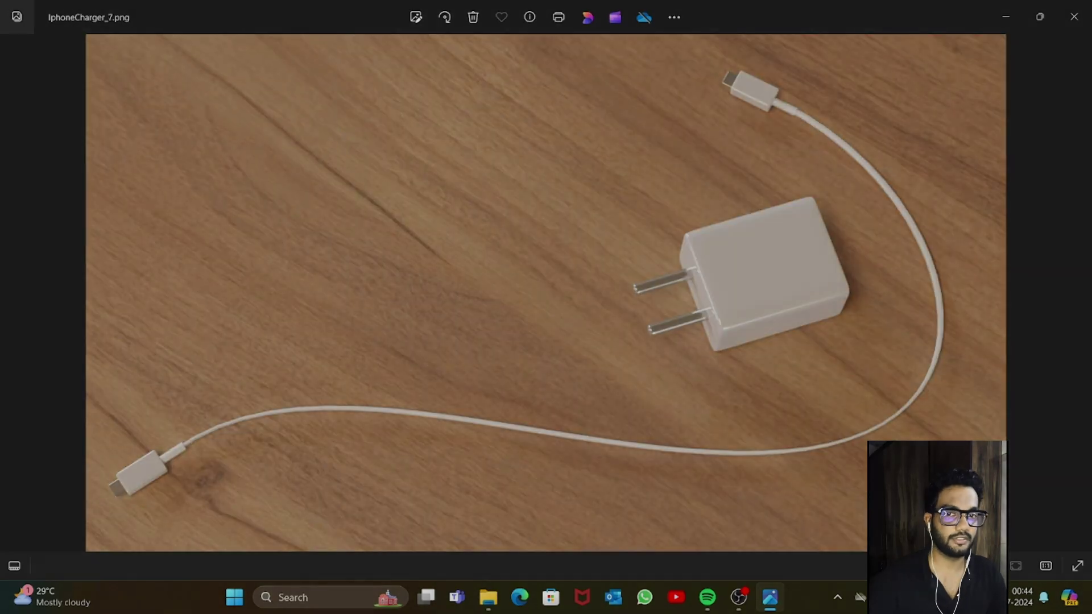
{"action": "key", "text": "Right"}
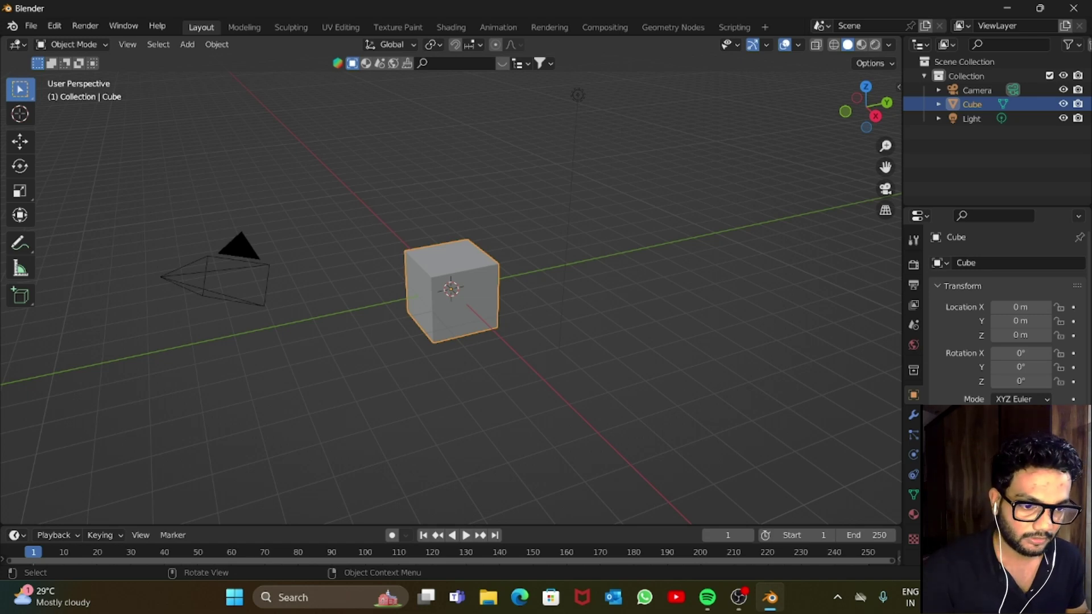
Clear the default camera, cube and light from the scene and add a new cube mesh.
{"action": "key", "text": "a"}
{"action": "key", "text": "x"}
{"action": "key", "text": "Return"}
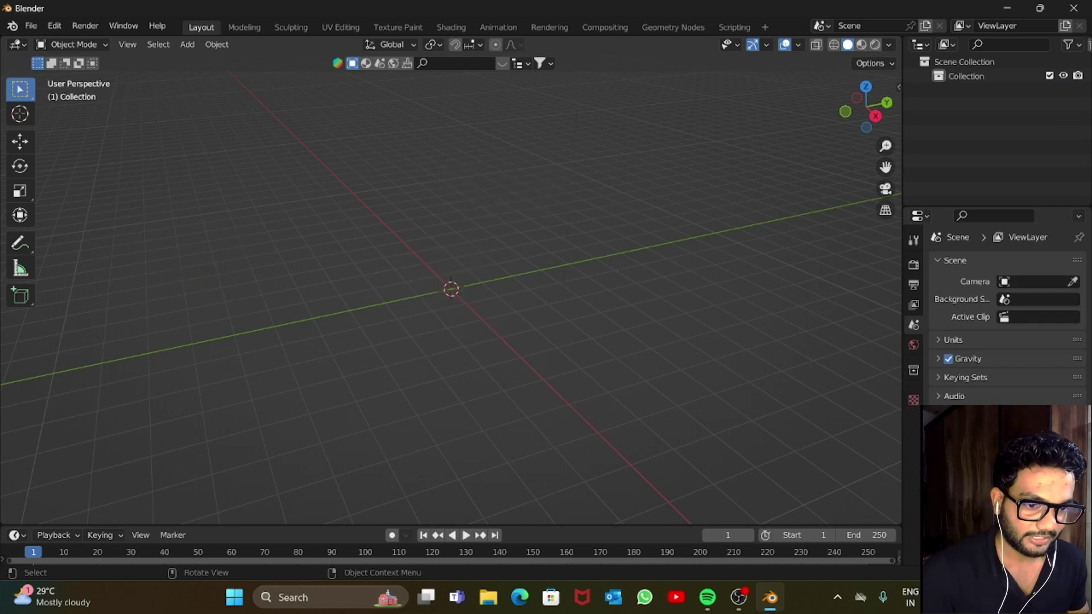
{"action": "key", "text": "shift+a"}
{"action": "mouse_move", "coordinate": [342, 154]}
{"action": "left_click", "coordinate": [511, 166]}
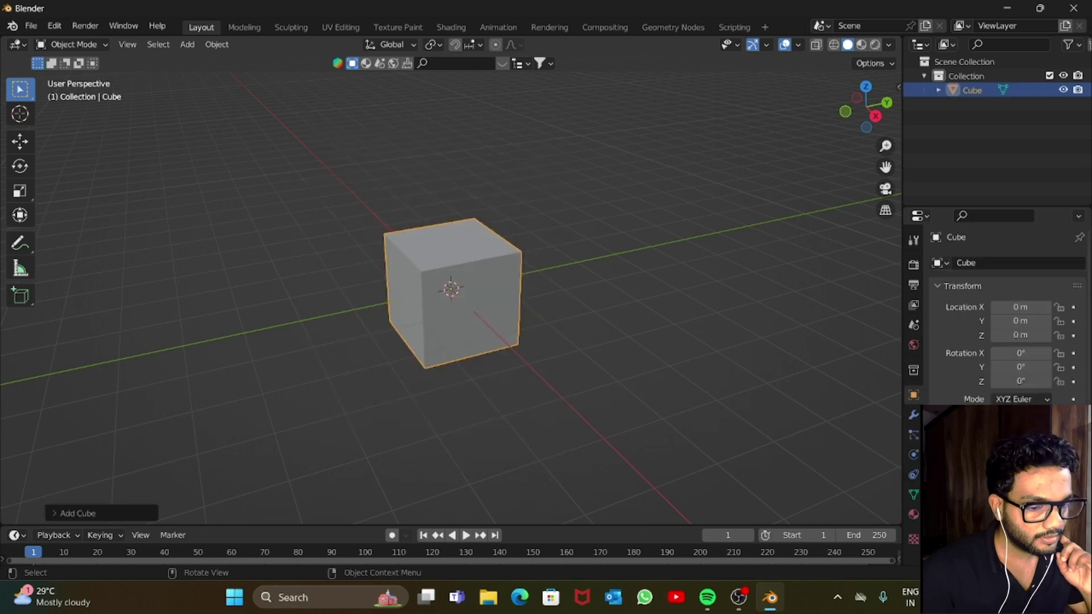
Move the cube straight up along Z to about 1.74 m.
{"action": "scroll", "coordinate": [451, 289], "scroll_direction": "up", "scroll_amount": 3}
{"action": "scroll", "coordinate": [451, 289], "scroll_direction": "down", "scroll_amount": 4}
{"action": "key", "text": "KP_1"}
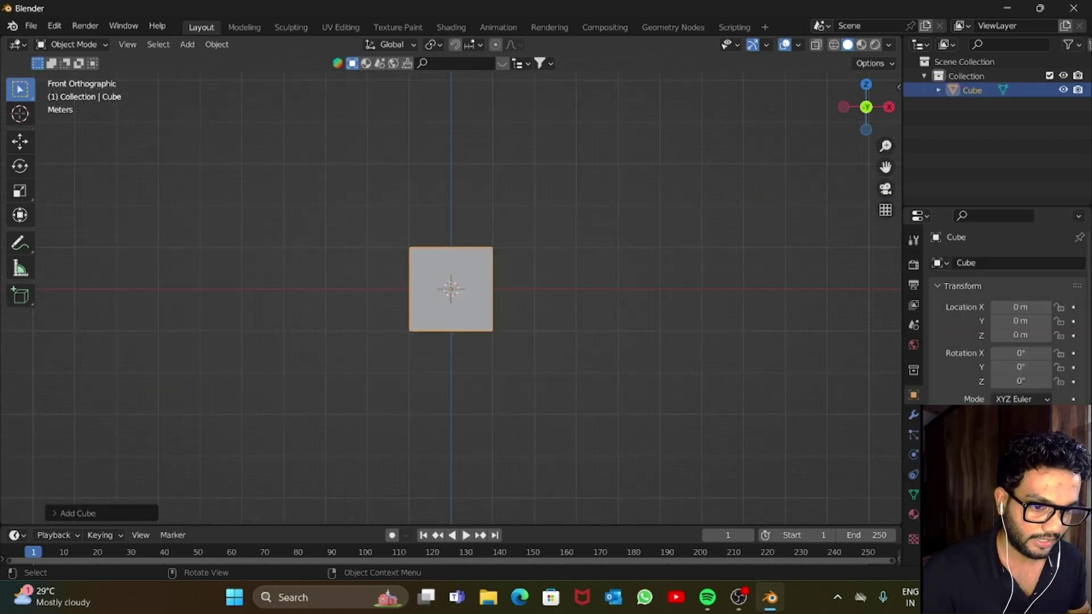
{"action": "scroll", "coordinate": [451, 289], "scroll_direction": "up", "scroll_amount": 6}
{"action": "scroll", "coordinate": [451, 289], "scroll_direction": "down", "scroll_amount": 3}
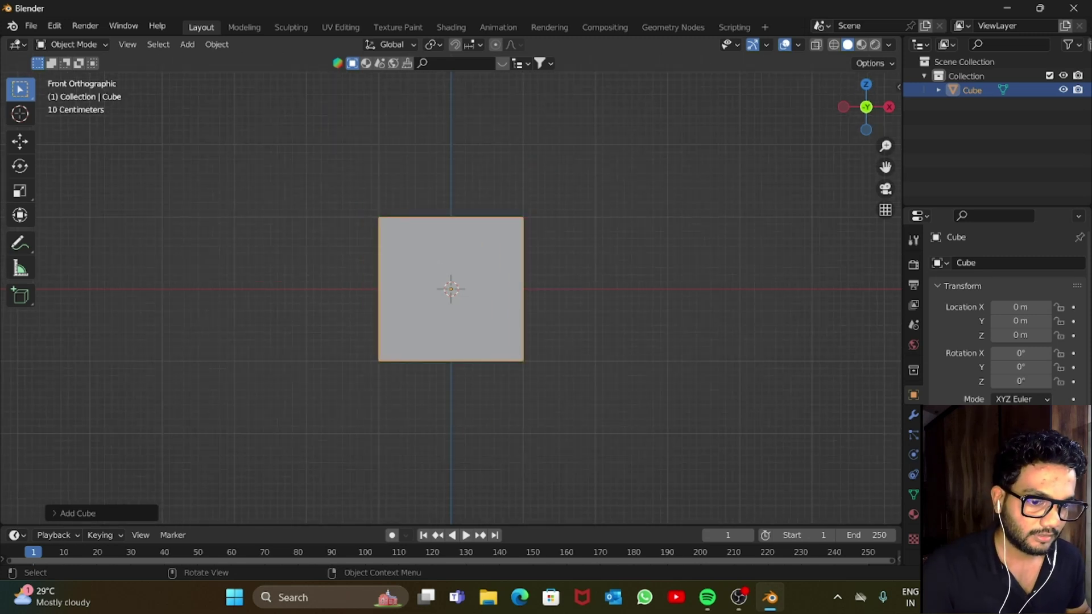
{"action": "key", "text": "g"}
{"action": "key", "text": "z"}
{"action": "left_click", "coordinate": [556, 294]}
Widen the cube slightly along X and stretch it by a factor of about 1.43 along Z.
{"action": "scroll", "coordinate": [556, 294], "scroll_direction": "down", "scroll_amount": 2}
{"action": "key", "text": "s"}
{"action": "key", "text": "x"}
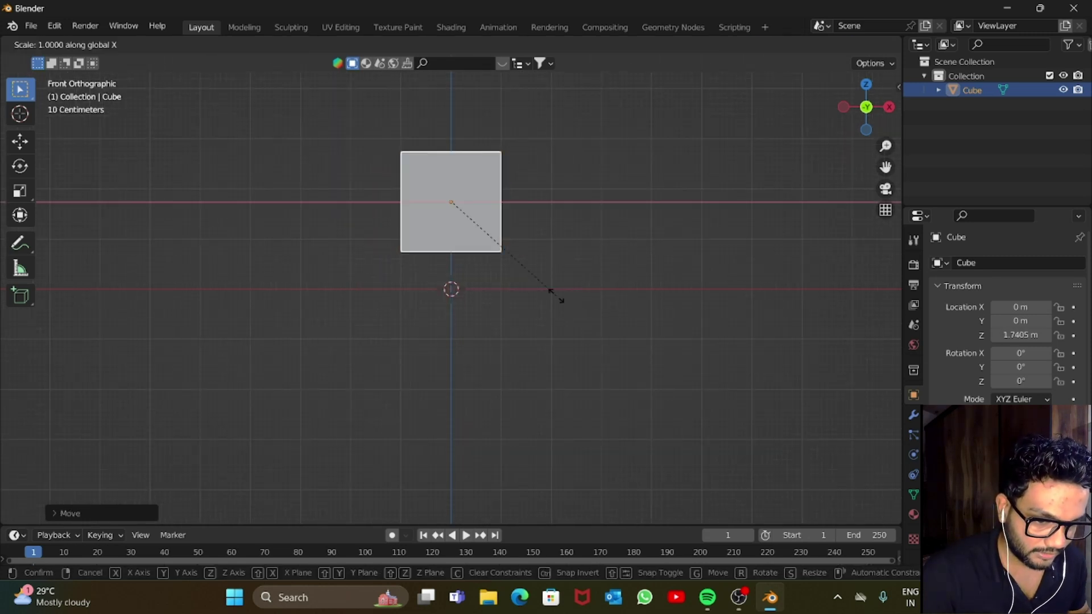
{"action": "left_click", "coordinate": [576, 302]}
{"action": "key", "text": "s"}
{"action": "key", "text": "z"}
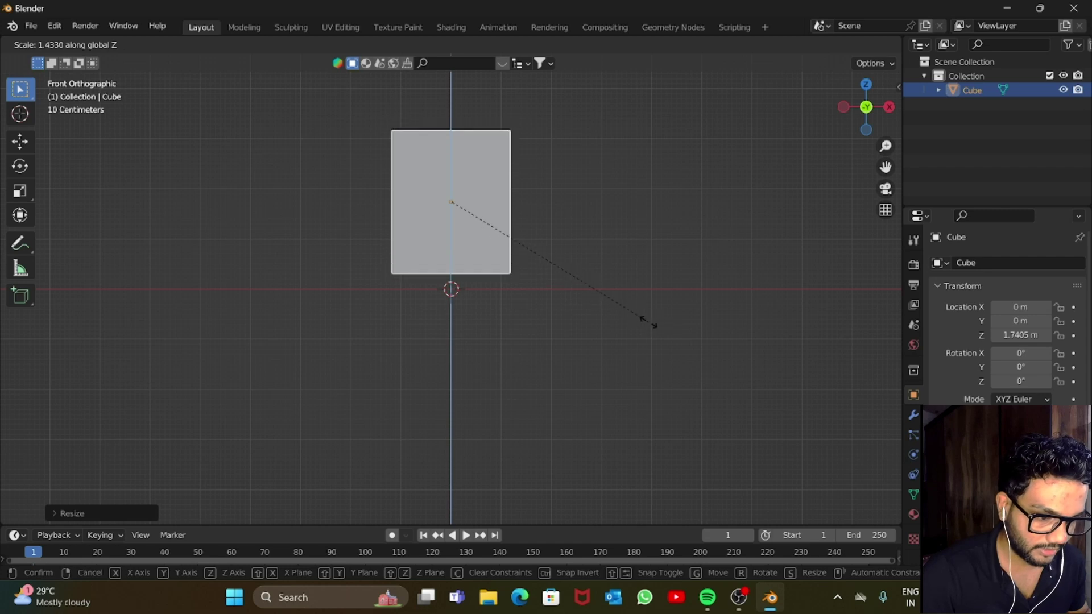
{"action": "left_click", "coordinate": [648, 322]}
Examine the stretched block's proportions from above and in perspective.
{"action": "key", "text": "KP_7"}
{"action": "scroll", "coordinate": [451, 289], "scroll_direction": "up", "scroll_amount": 5}
{"action": "scroll", "coordinate": [451, 289], "scroll_direction": "down", "scroll_amount": 2}
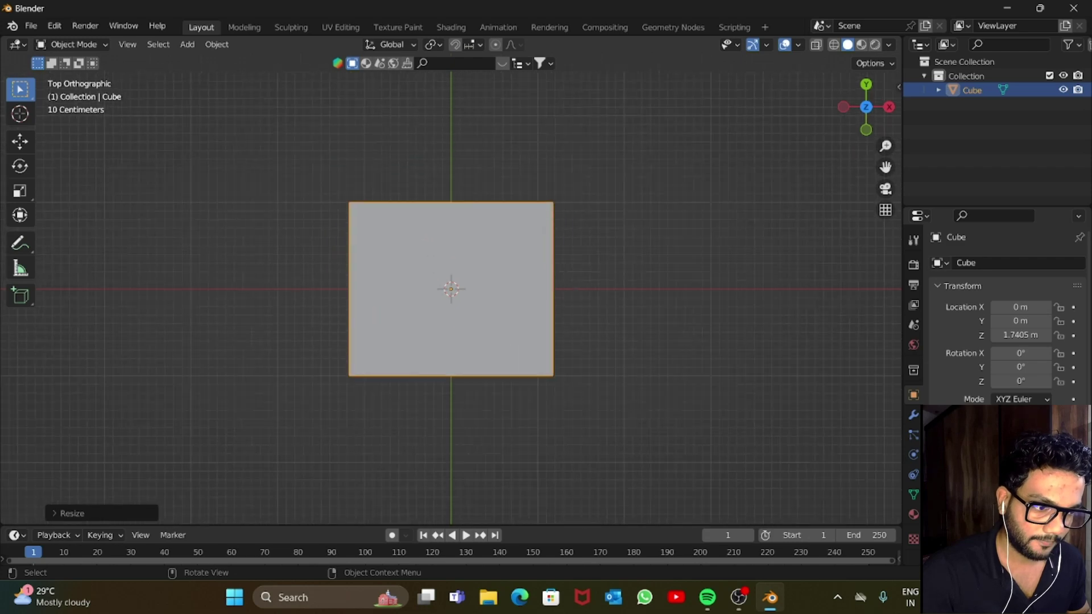
{"action": "scroll", "coordinate": [451, 289], "scroll_direction": "down", "scroll_amount": 2}
{"action": "left_click_drag", "start_coordinate": [867, 107], "coordinate": [894, 25]}
{"action": "middle_click_drag", "start_coordinate": [472, 221], "coordinate": [480, 219]}
{"action": "key", "text": "KP_7"}
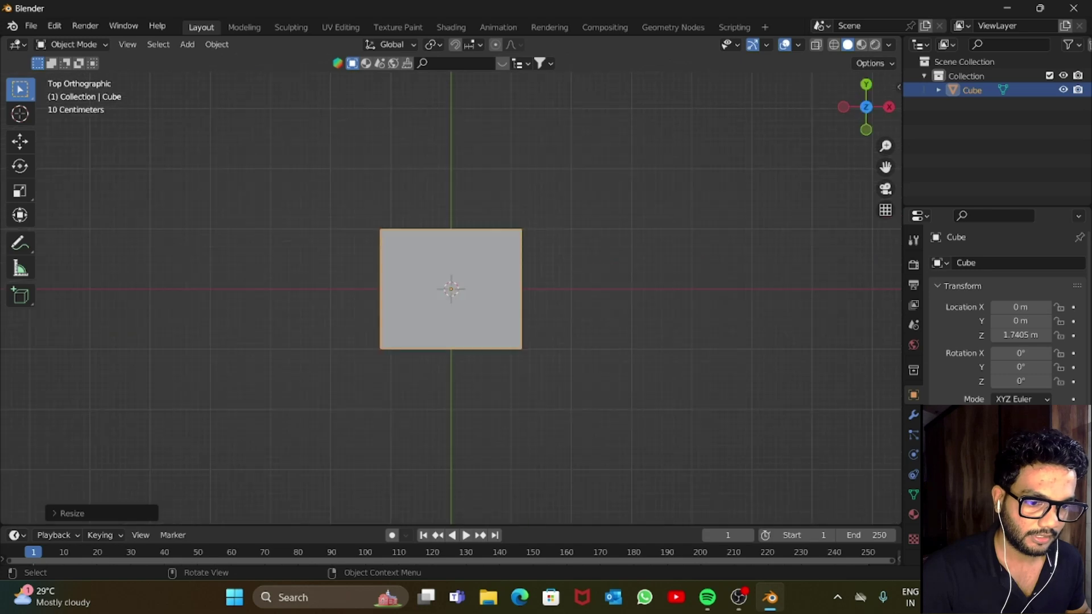
{"action": "scroll", "coordinate": [451, 289], "scroll_direction": "up", "scroll_amount": 3}
{"action": "scroll", "coordinate": [451, 289], "scroll_direction": "down", "scroll_amount": 2}
{"action": "scroll", "coordinate": [451, 289], "scroll_direction": "up", "scroll_amount": 4}
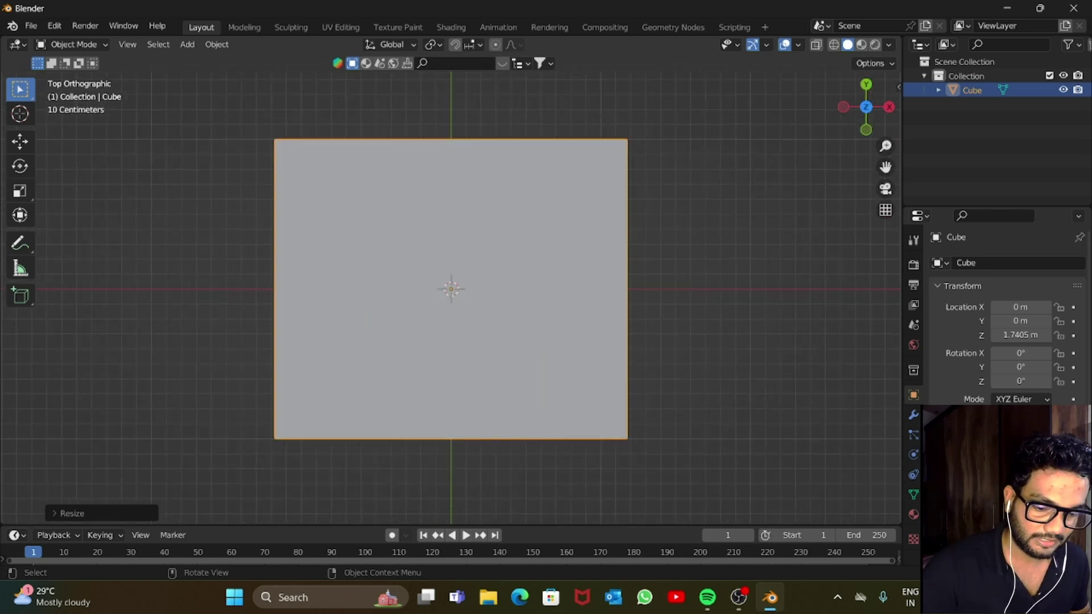
{"action": "scroll", "coordinate": [451, 289], "scroll_direction": "down", "scroll_amount": 2}
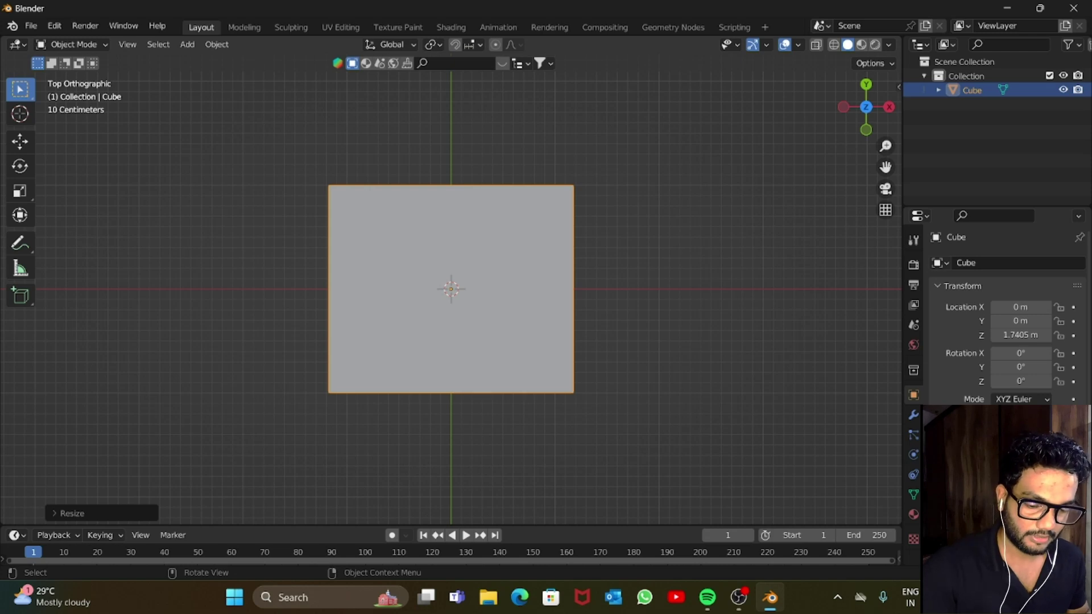
In Edit Mode, add two evenly spaced loop cuts that divide the block's width into three sections.
{"action": "key", "text": "Tab"}
{"action": "key", "text": "ctrl+r"}
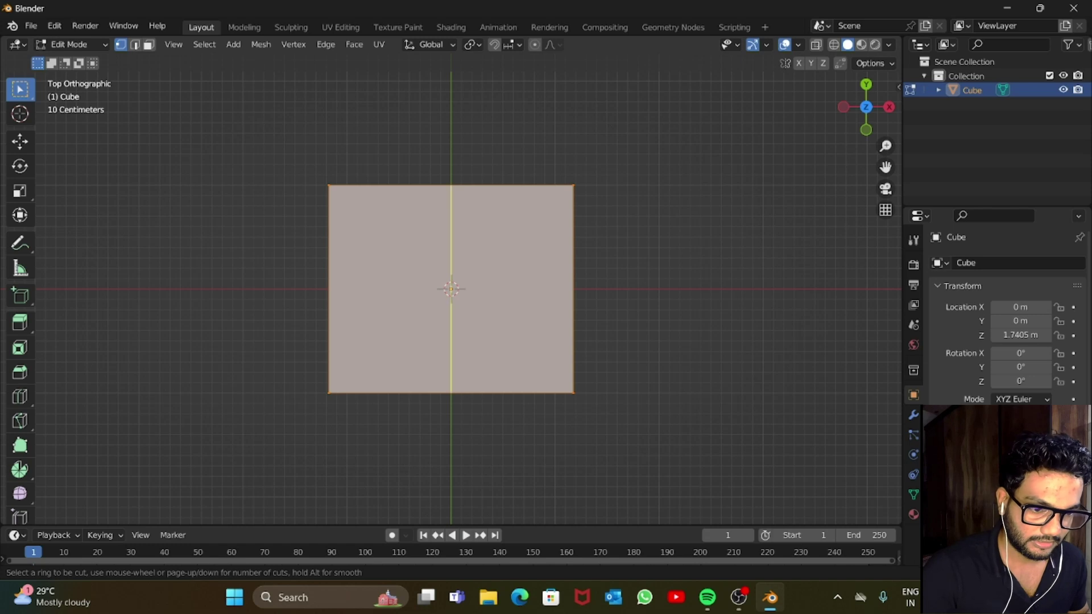
{"action": "scroll", "coordinate": [439, 189], "scroll_direction": "up", "scroll_amount": 1}
{"action": "left_click", "coordinate": [439, 189]}
{"action": "right_click", "coordinate": [439, 188]}
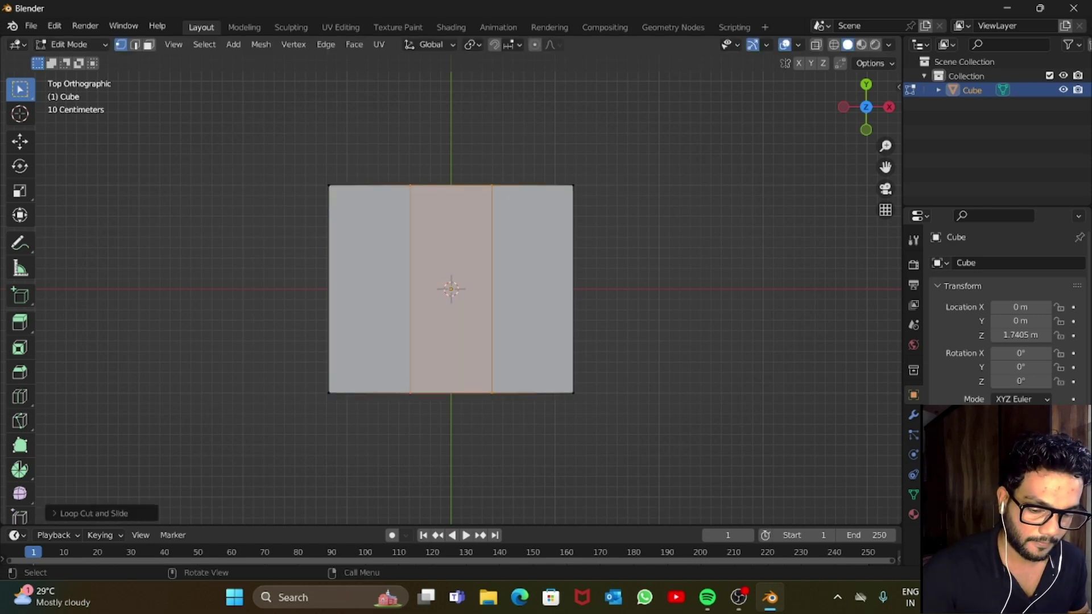
Add two evenly spaced loop cuts that divide the block's depth into three sections.
{"action": "key", "text": "ctrl"}
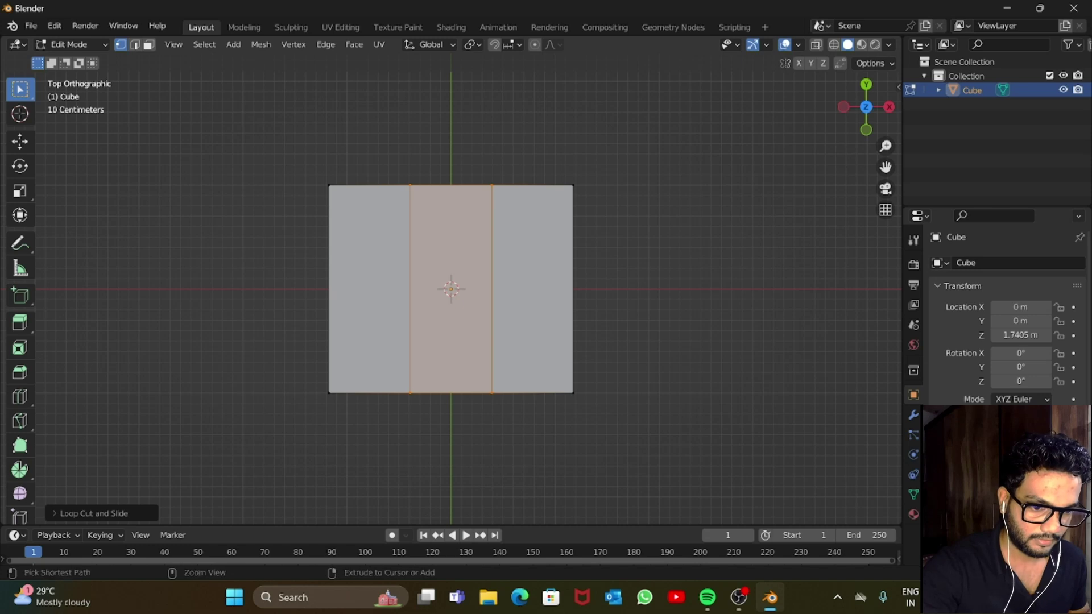
{"action": "key", "text": "ctrl+r"}
{"action": "left_click", "coordinate": [568, 267]}
{"action": "right_click", "coordinate": [569, 268]}
{"action": "scroll", "coordinate": [451, 289], "scroll_direction": "up", "scroll_amount": 3}
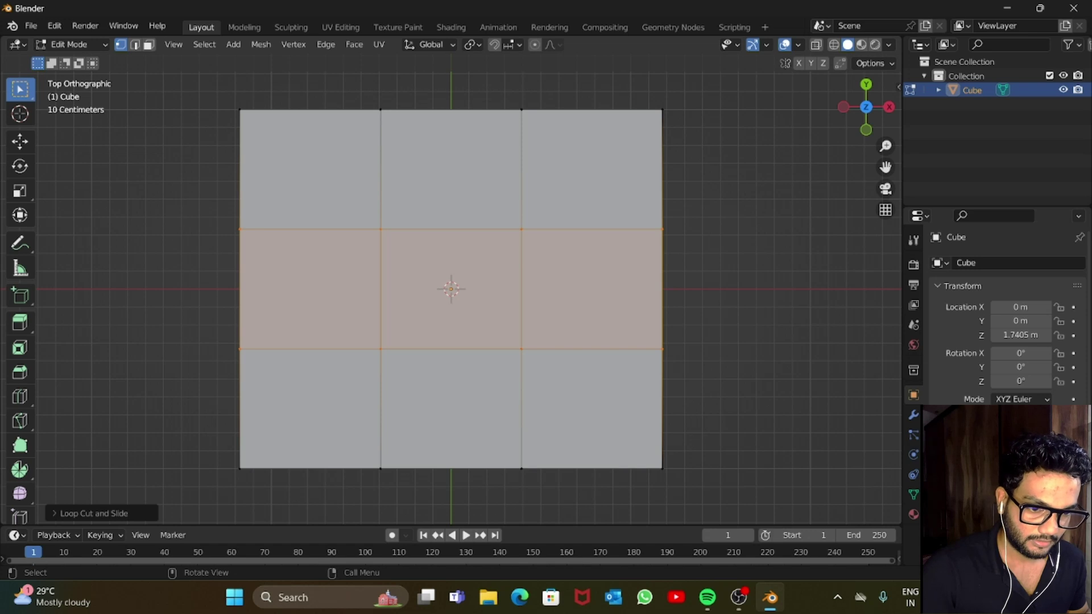
Scale the two new depth loops toward each other along Y to leave a narrow central band.
{"action": "key", "text": "s"}
{"action": "key", "text": "Escape"}
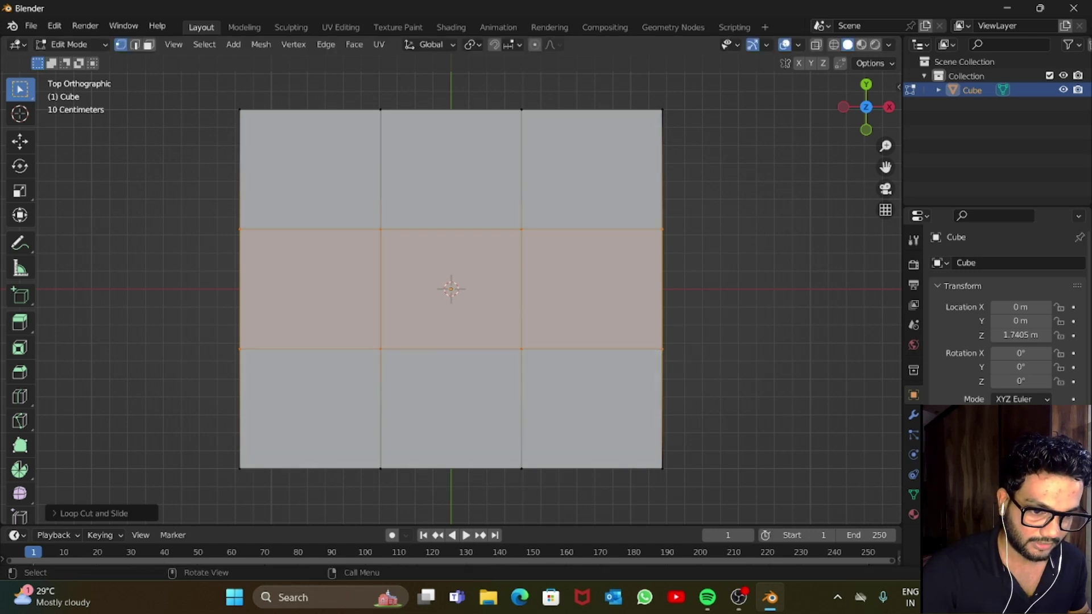
{"action": "key", "text": "s"}
{"action": "key", "text": "y"}
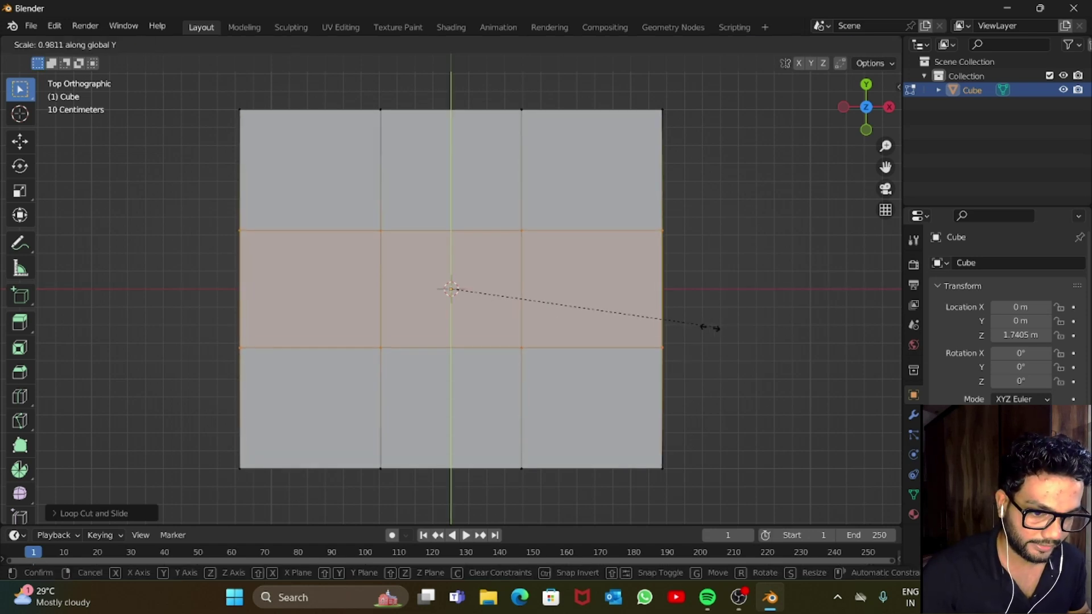
{"action": "left_click", "coordinate": [546, 304]}
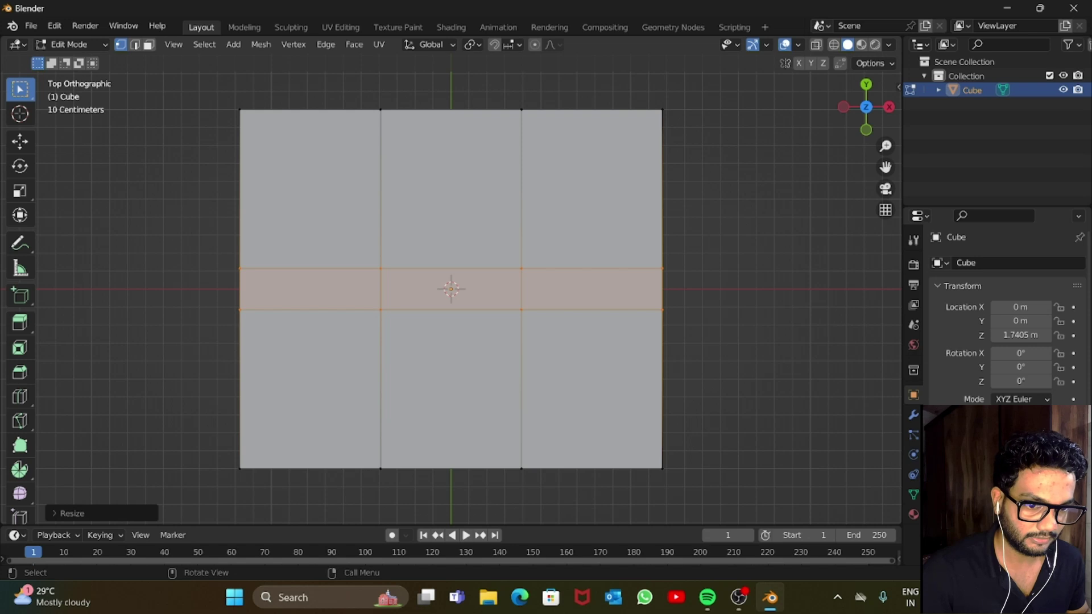
In wireframe view, select both width loops and scale them toward each other along X by about 0.7.
{"action": "left_click", "coordinate": [834, 44]}
{"action": "left_click_drag", "start_coordinate": [347, 74], "coordinate": [437, 511]}
{"action": "left_click_drag", "start_coordinate": [481, 69], "coordinate": [581, 466], "text": "shift"}
{"action": "key", "text": "s"}
{"action": "key", "text": "x"}
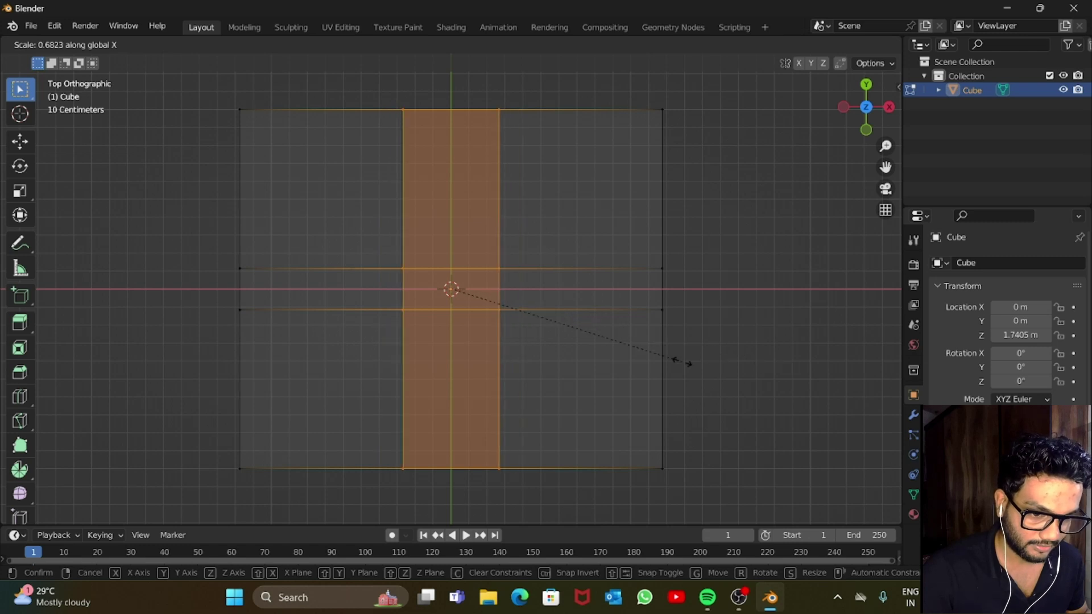
{"action": "left_click", "coordinate": [695, 360]}
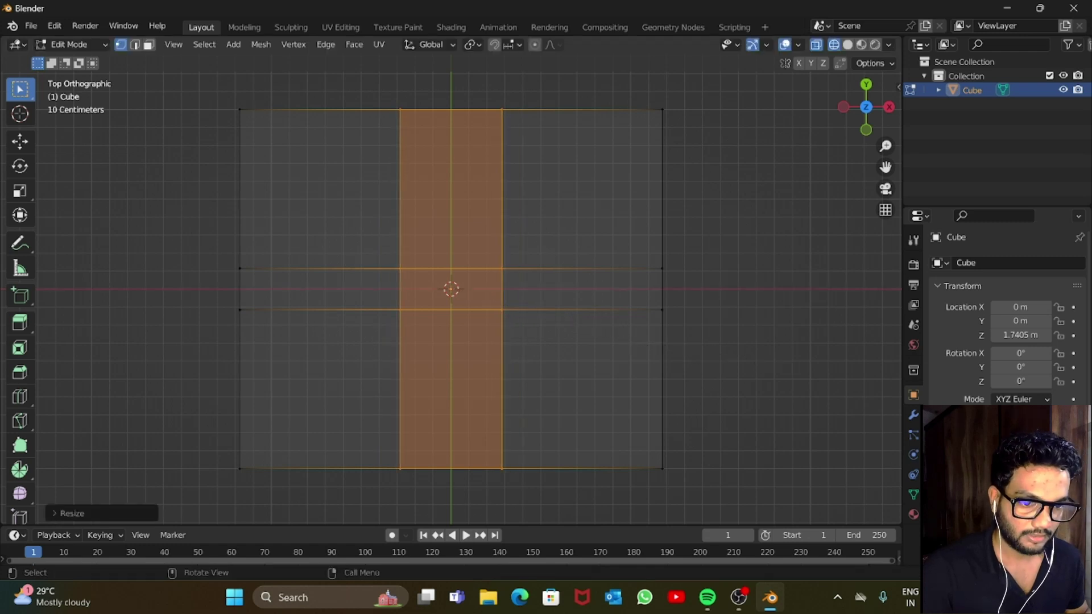
In solid view, extrude the small central face on top of the block inward to form a port recess.
{"action": "left_click", "coordinate": [847, 45]}
{"action": "key", "text": "Tab"}
{"action": "key", "text": "Tab"}
{"action": "key", "text": "alt+a"}
{"action": "key", "text": "3"}
{"action": "left_click", "coordinate": [451, 289]}
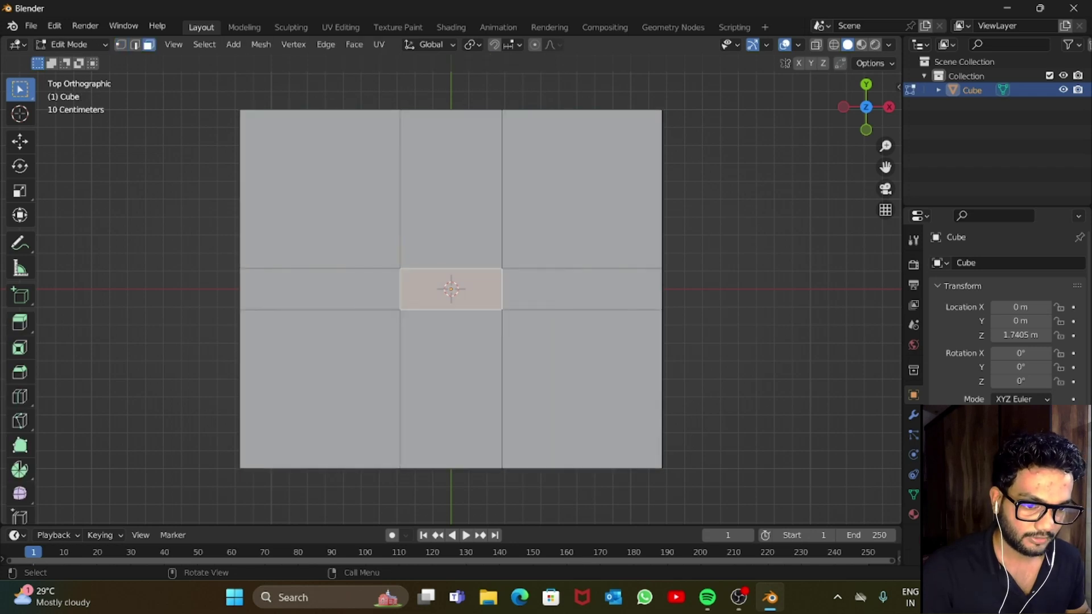
{"action": "left_click_drag", "start_coordinate": [867, 111], "coordinate": [882, 64]}
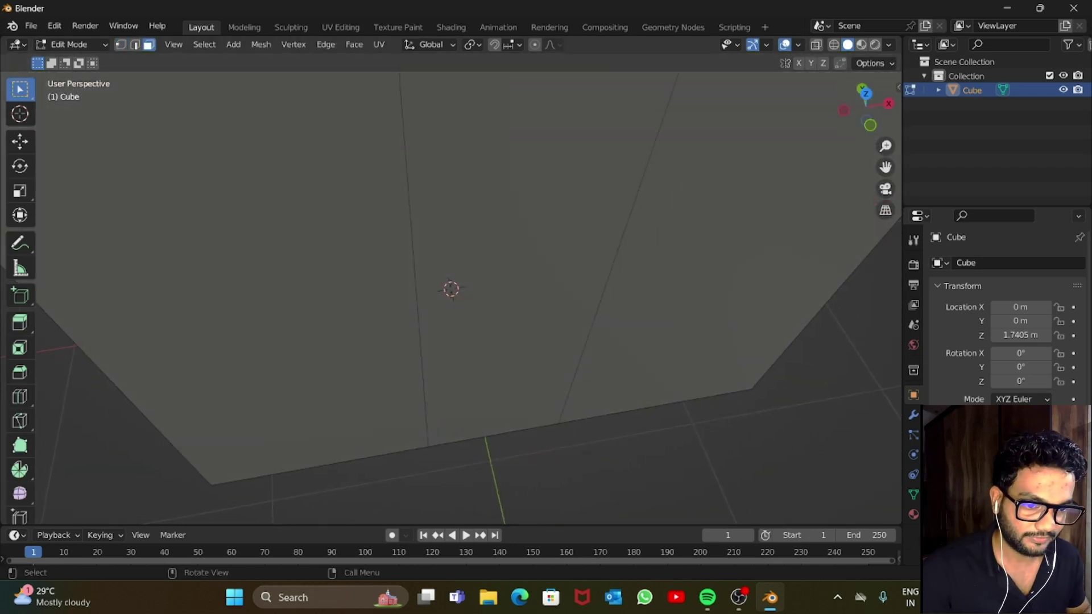
{"action": "scroll", "coordinate": [451, 295], "scroll_direction": "down", "scroll_amount": 6}
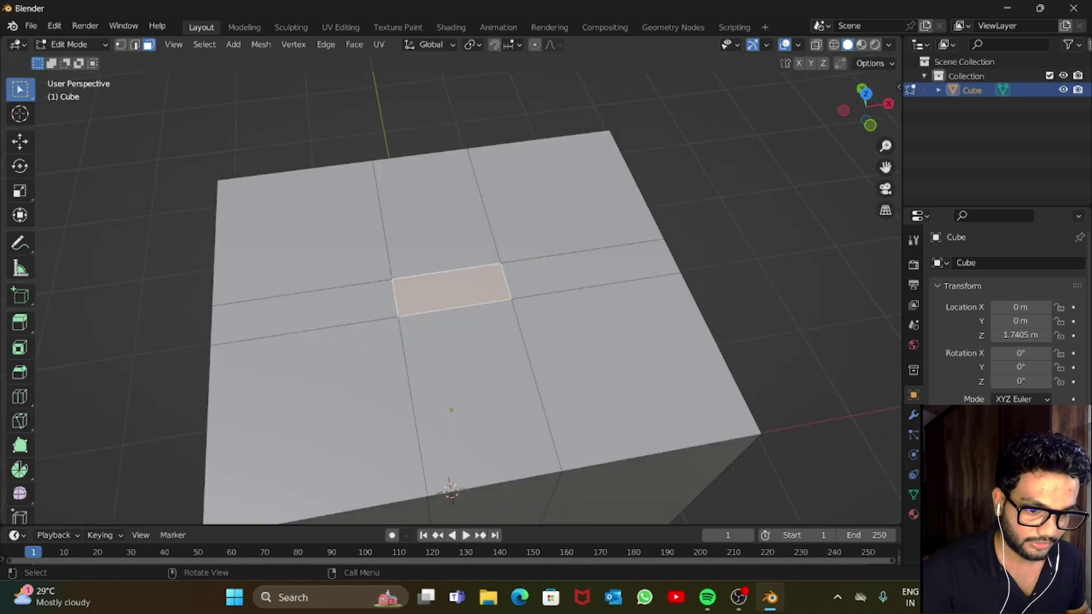
{"action": "key", "text": "e"}
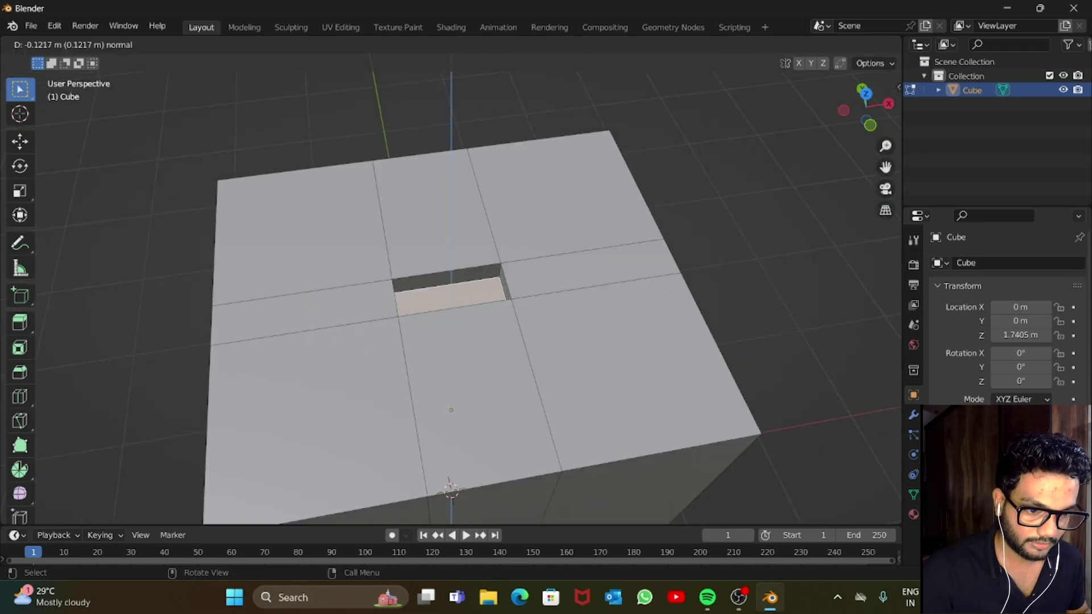
{"action": "key", "text": "Return"}
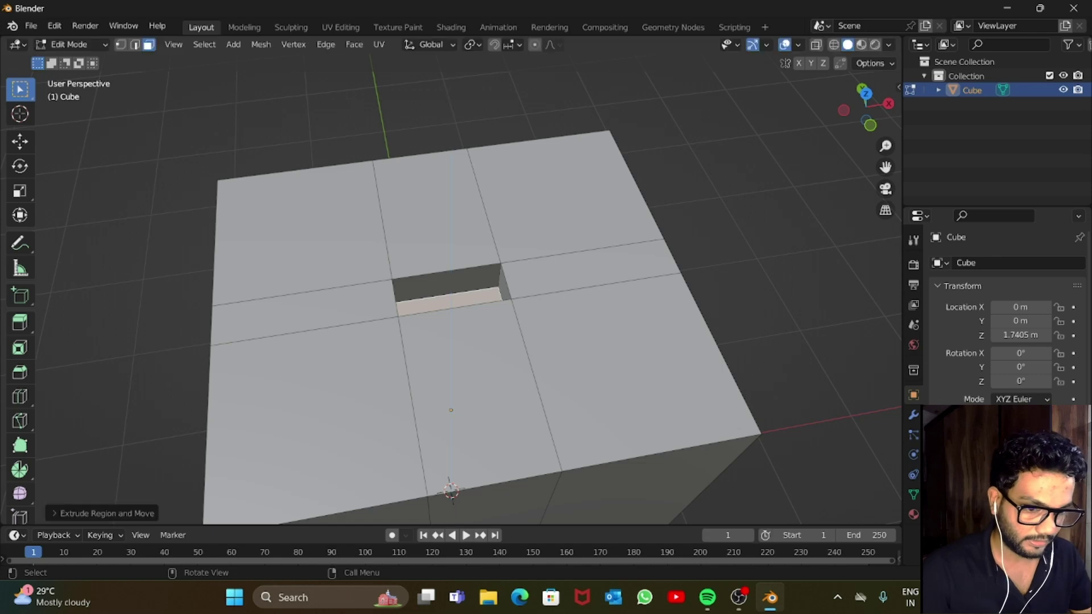
Inset the recess floor by about 0.09 m into a thin strip and apply a Y-constrained move to it.
{"action": "scroll", "coordinate": [451, 296], "scroll_direction": "up", "scroll_amount": 6}
{"action": "scroll", "coordinate": [451, 296], "scroll_direction": "down", "scroll_amount": 2}
{"action": "key", "text": "KP_7"}
{"action": "scroll", "coordinate": [451, 289], "scroll_direction": "up", "scroll_amount": 3}
{"action": "scroll", "coordinate": [451, 288], "scroll_direction": "down", "scroll_amount": 2}
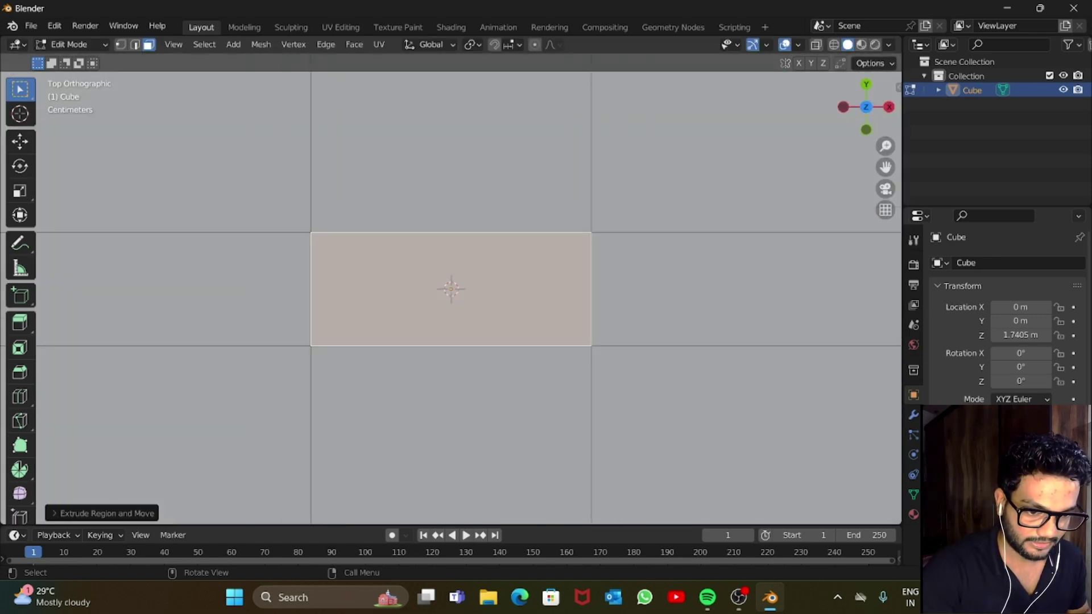
{"action": "key", "text": "i"}
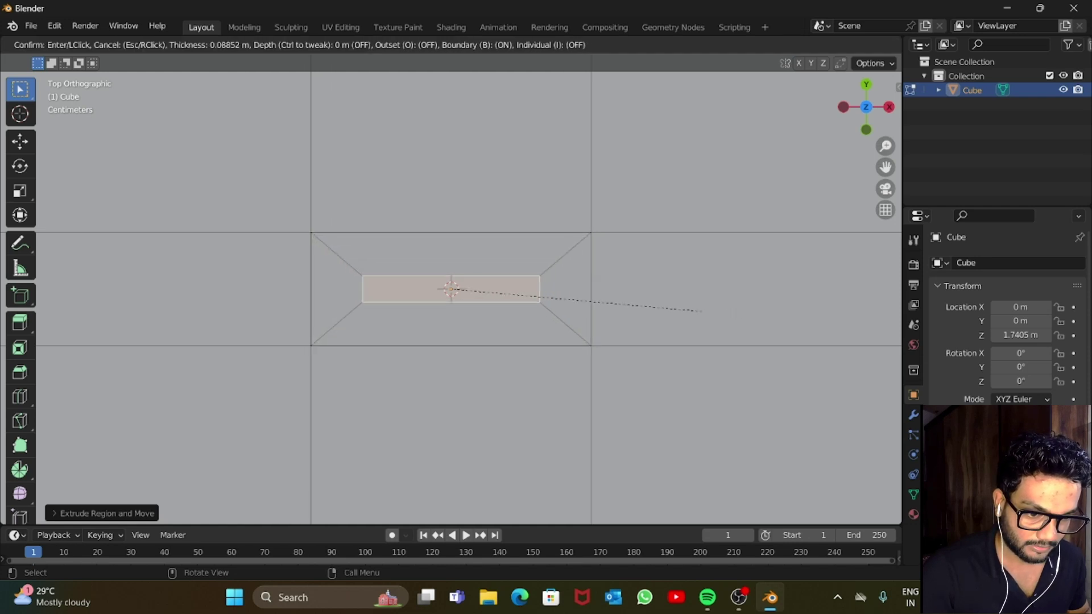
{"action": "key", "text": "Return"}
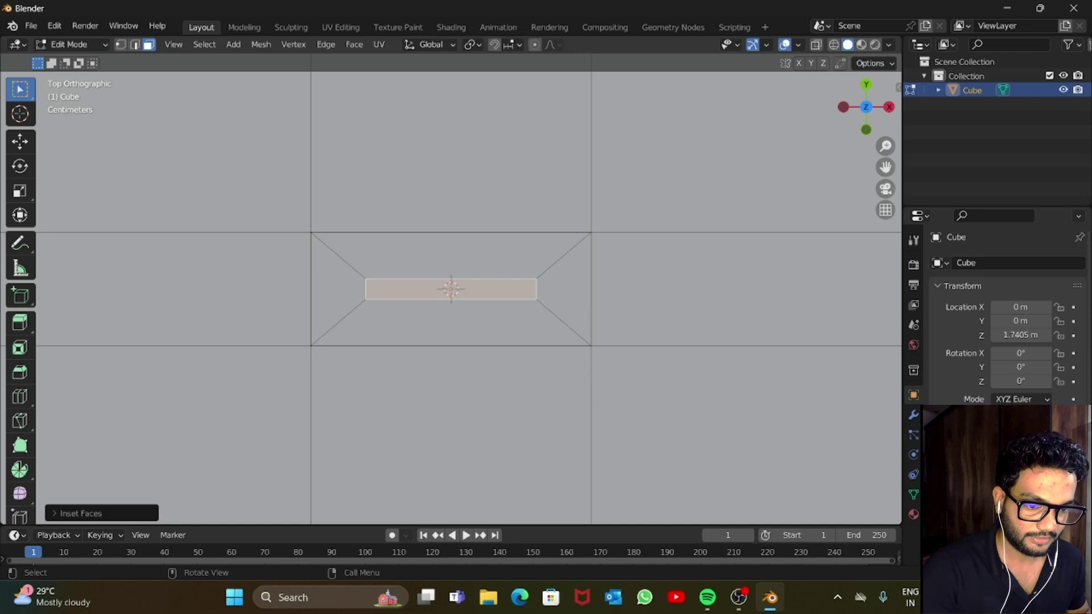
{"action": "key", "text": "g"}
{"action": "key", "text": "y"}
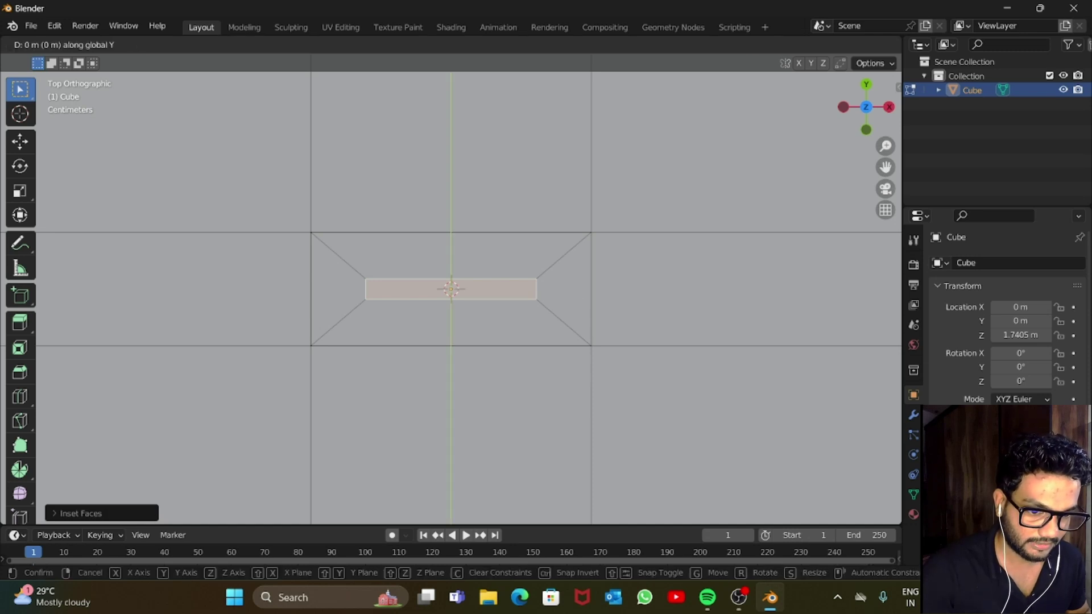
{"action": "key", "text": "Return"}
Extrude the thin strip upward inside the recess to form the port's tongue.
{"action": "left_click_drag", "start_coordinate": [866, 107], "coordinate": [944, 45]}
{"action": "left_click_drag", "start_coordinate": [844, 122], "coordinate": [840, 125]}
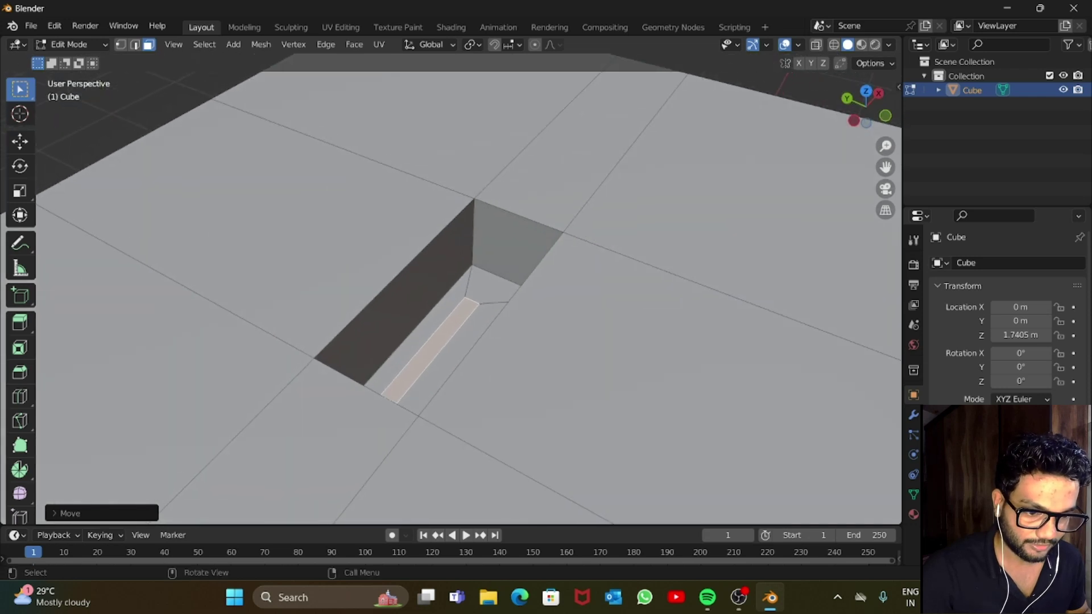
{"action": "key", "text": "e"}
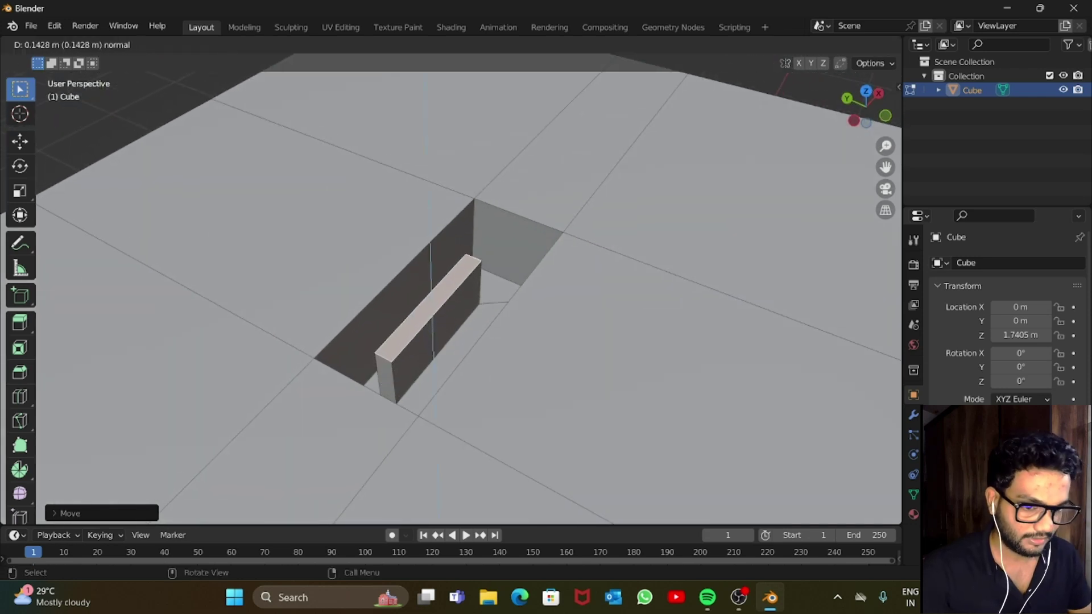
{"action": "key", "text": "Return"}
In front wireframe view, raise the tongue's top face slightly along Z and return to Object Mode.
{"action": "key", "text": "KP_1"}
{"action": "key", "text": "shift+z"}
{"action": "key", "text": "g"}
{"action": "key", "text": "z"}
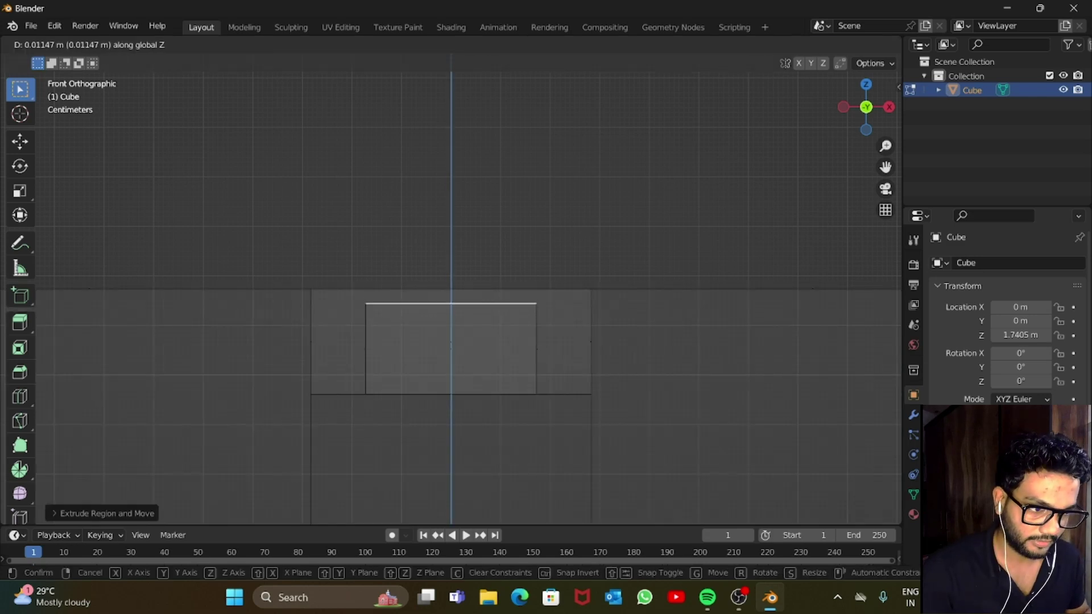
{"action": "key", "text": "Return"}
{"action": "key", "text": "Tab"}
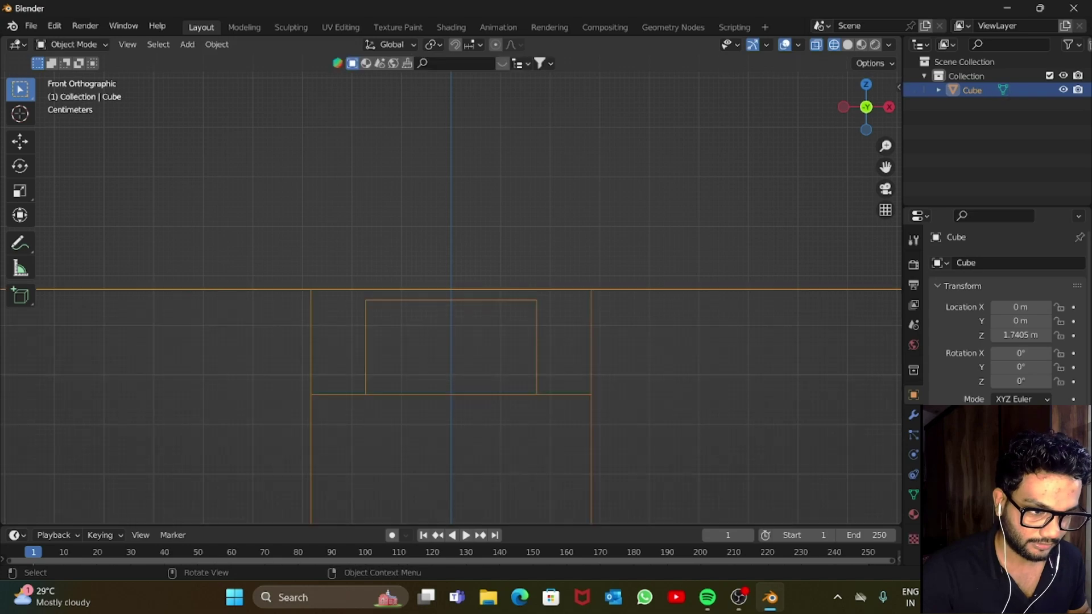
Examine the block and its recessed port in solid perspective view from several distances.
{"action": "left_click_drag", "start_coordinate": [866, 106], "coordinate": [900, 146]}
{"action": "key", "text": "shift+z"}
{"action": "scroll", "coordinate": [451, 296], "scroll_direction": "down", "scroll_amount": 6}
{"action": "scroll", "coordinate": [451, 296], "scroll_direction": "up", "scroll_amount": 4}
{"action": "scroll", "coordinate": [451, 296], "scroll_direction": "down", "scroll_amount": 4}
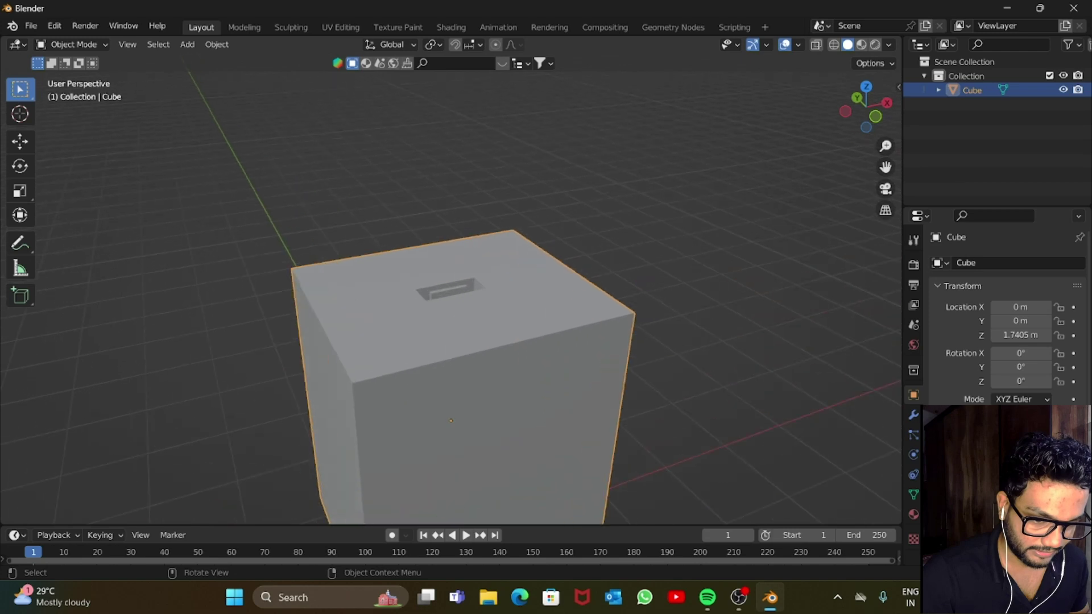
{"action": "scroll", "coordinate": [451, 296], "scroll_direction": "up", "scroll_amount": 3}
{"action": "scroll", "coordinate": [451, 296], "scroll_direction": "down", "scroll_amount": 2}
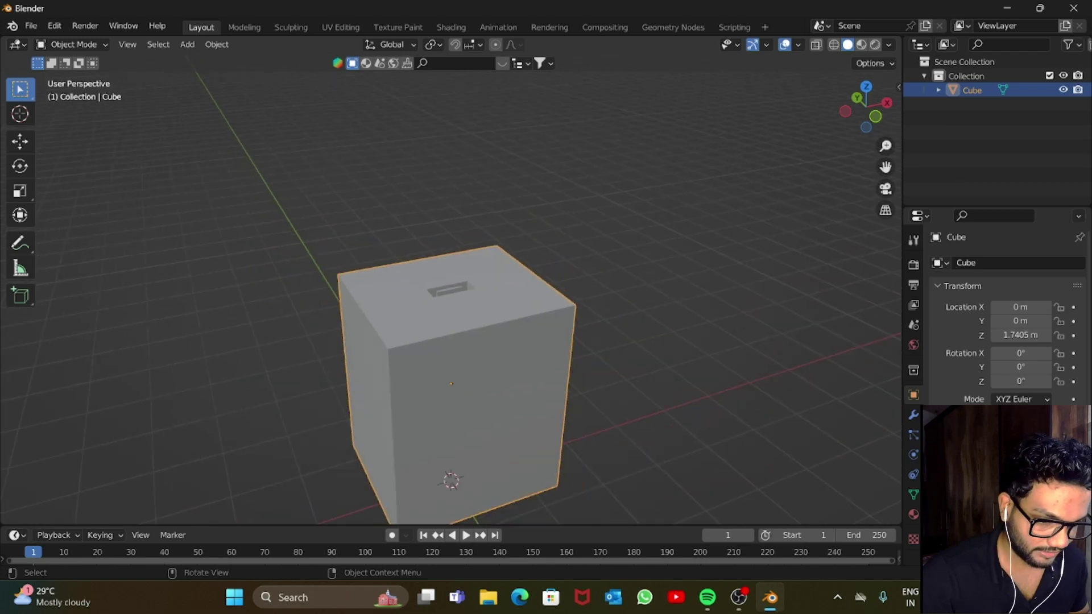
{"action": "scroll", "coordinate": [451, 296], "scroll_direction": "up", "scroll_amount": 2}
{"action": "scroll", "coordinate": [451, 296], "scroll_direction": "down", "scroll_amount": 3}
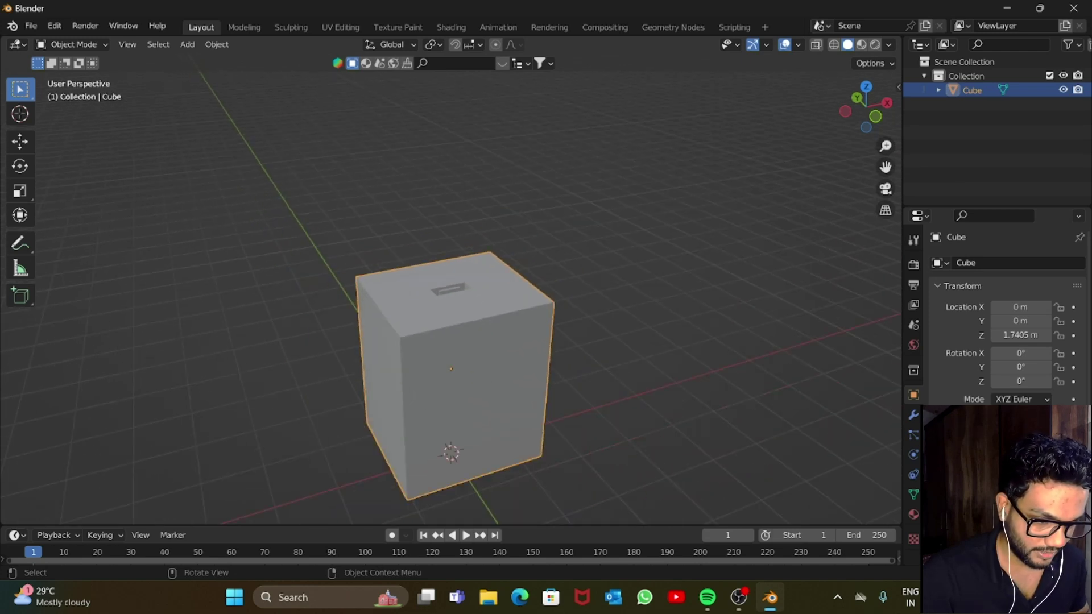
{"action": "scroll", "coordinate": [451, 295], "scroll_direction": "up", "scroll_amount": 2}
{"action": "scroll", "coordinate": [451, 296], "scroll_direction": "down", "scroll_amount": 2}
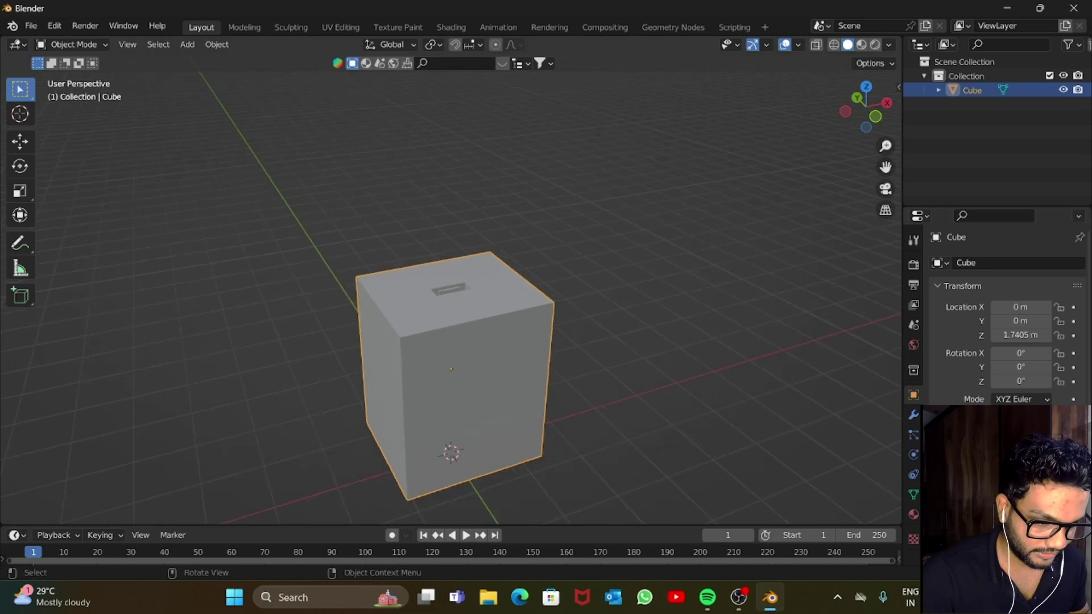
Add a Subdivision Surface modifier to the block with viewport and render levels both set to 3.
{"action": "left_click", "coordinate": [914, 415]}
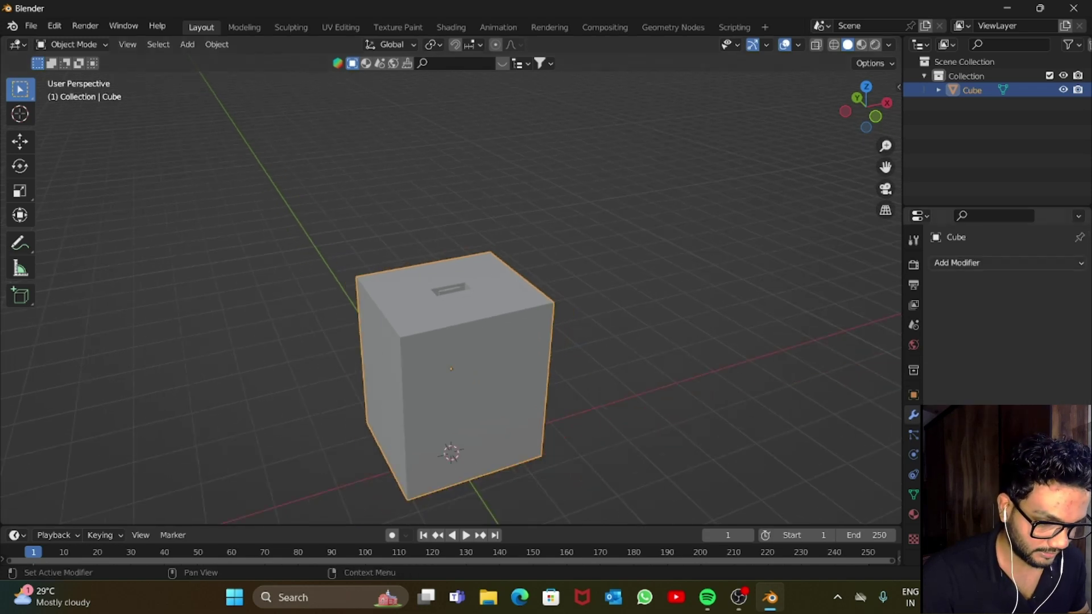
{"action": "left_click", "coordinate": [978, 263]}
{"action": "left_click", "coordinate": [817, 517]}
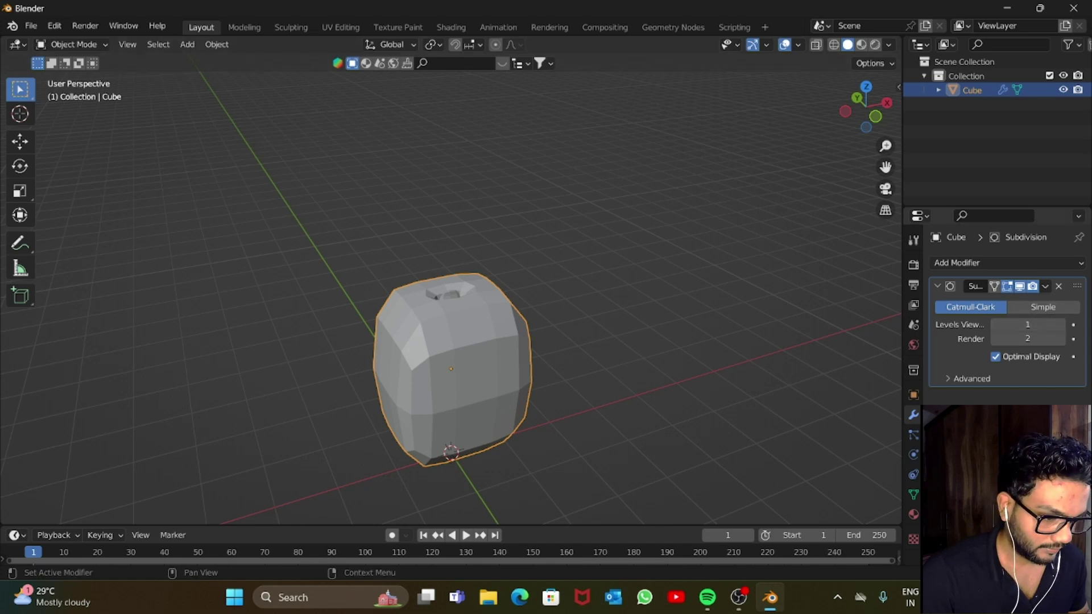
{"action": "left_click", "coordinate": [1061, 325]}
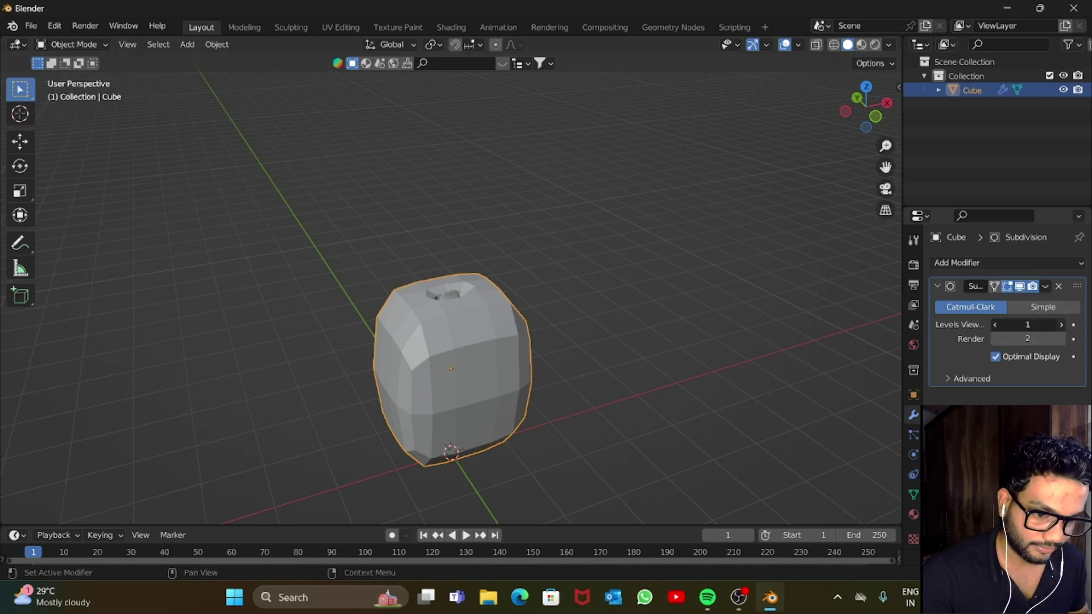
{"action": "left_click", "coordinate": [1061, 325]}
{"action": "left_click", "coordinate": [1061, 339]}
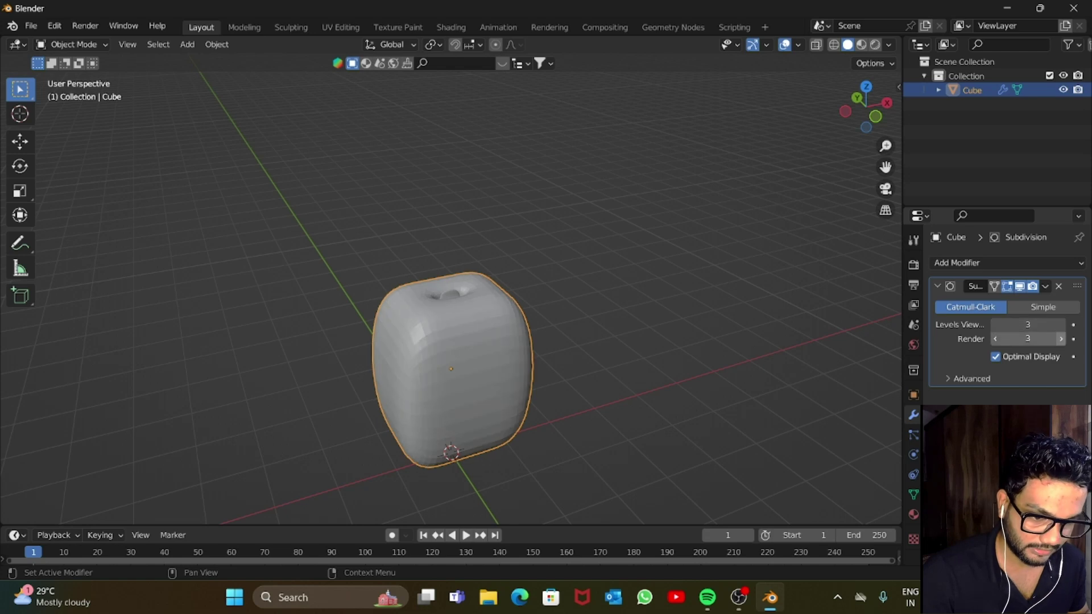
From the top view in Edit Mode, add one centred loop cut on each side of the port along X.
{"action": "scroll", "coordinate": [451, 297], "scroll_direction": "up", "scroll_amount": 4}
{"action": "scroll", "coordinate": [450, 297], "scroll_direction": "down", "scroll_amount": 3}
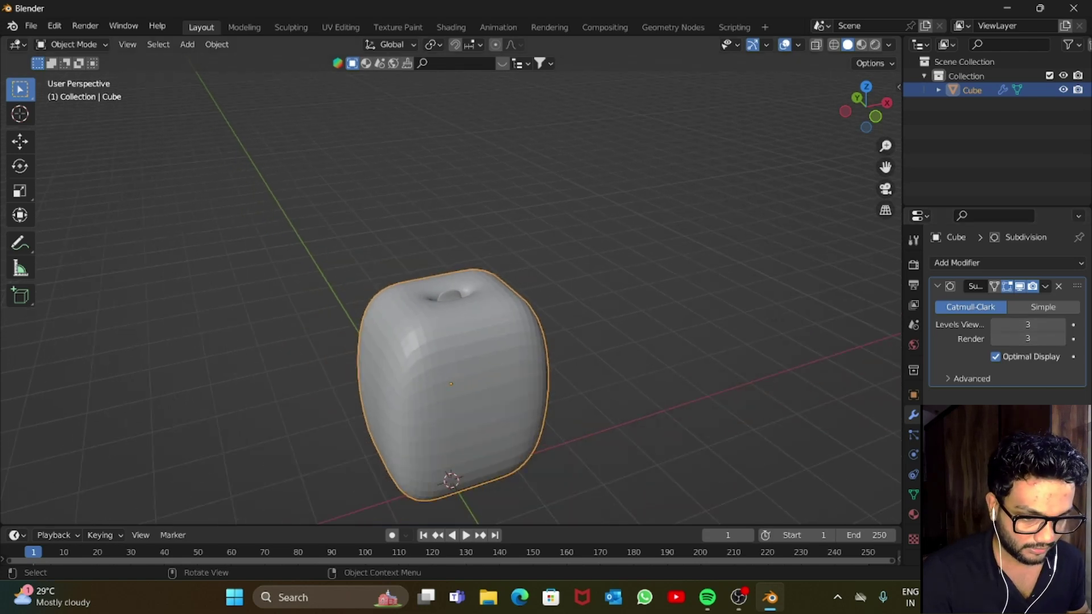
{"action": "key", "text": "Tab"}
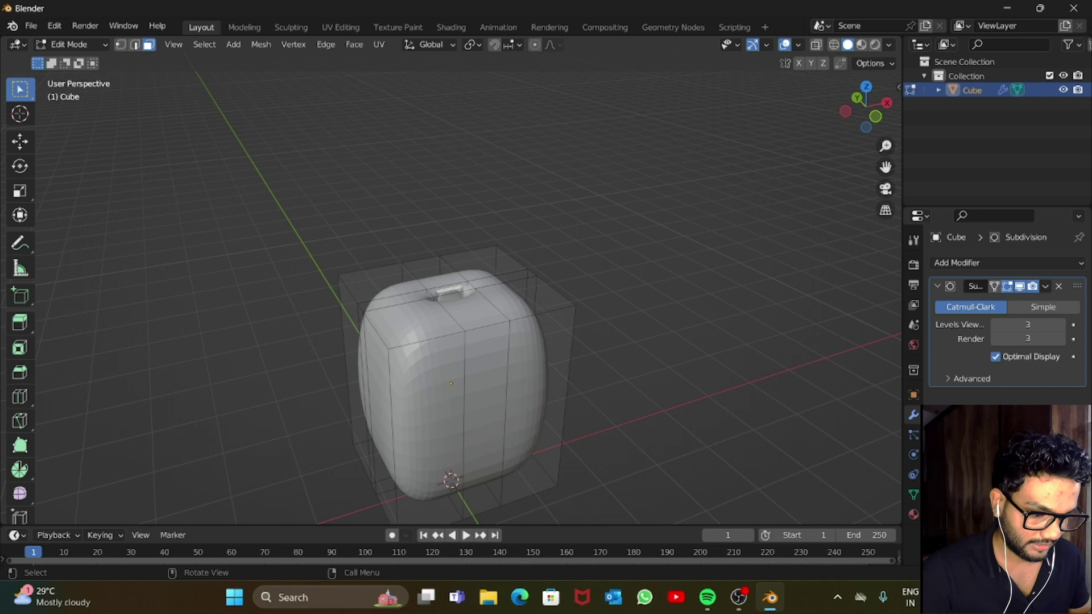
{"action": "key", "text": "KP_7"}
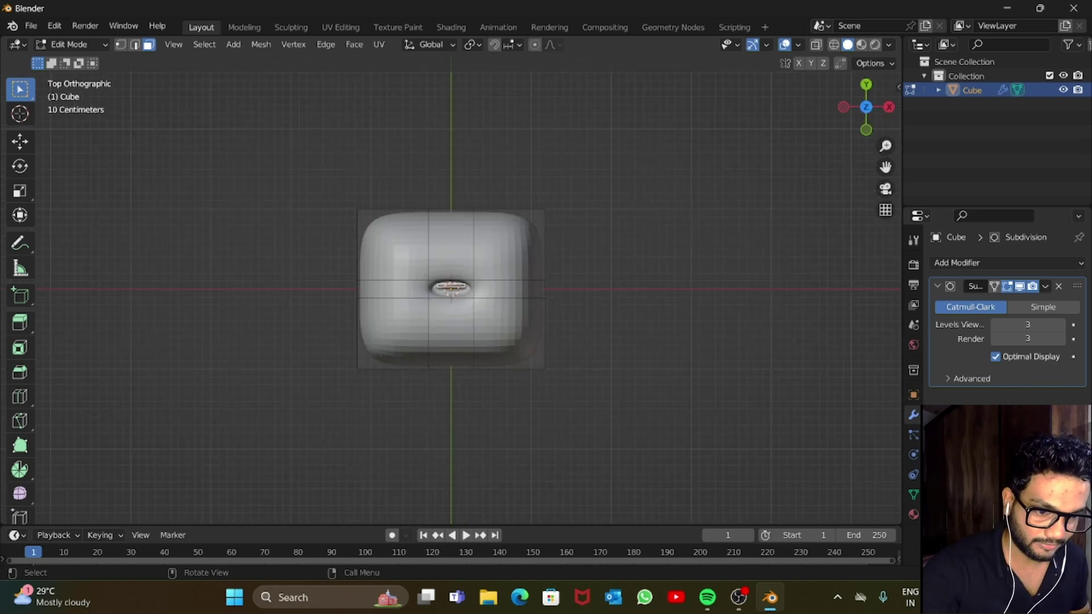
{"action": "key", "text": "ctrl+r"}
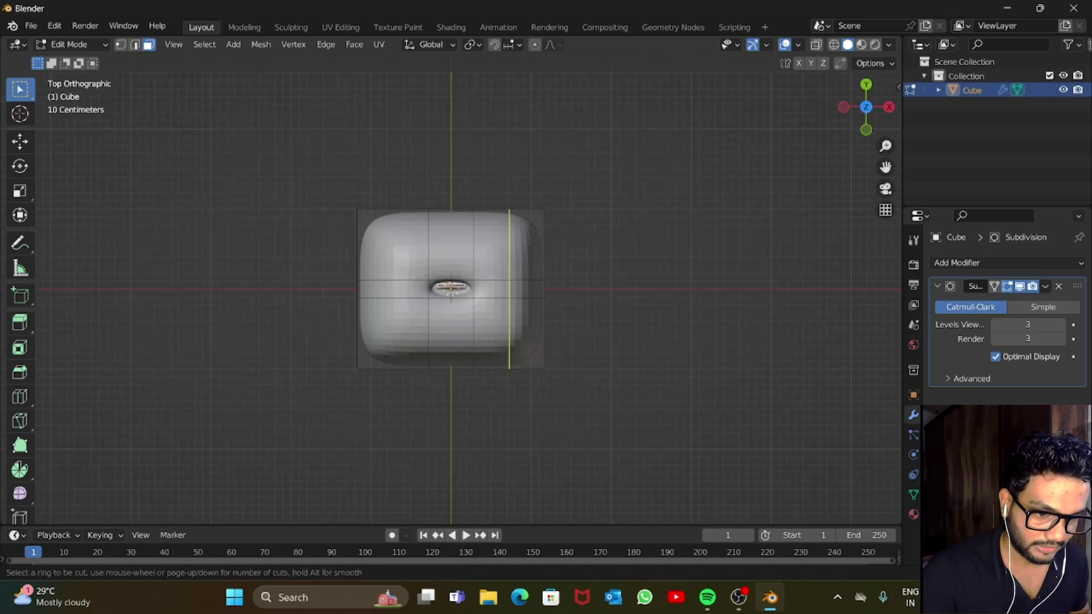
{"action": "left_click", "coordinate": [503, 297]}
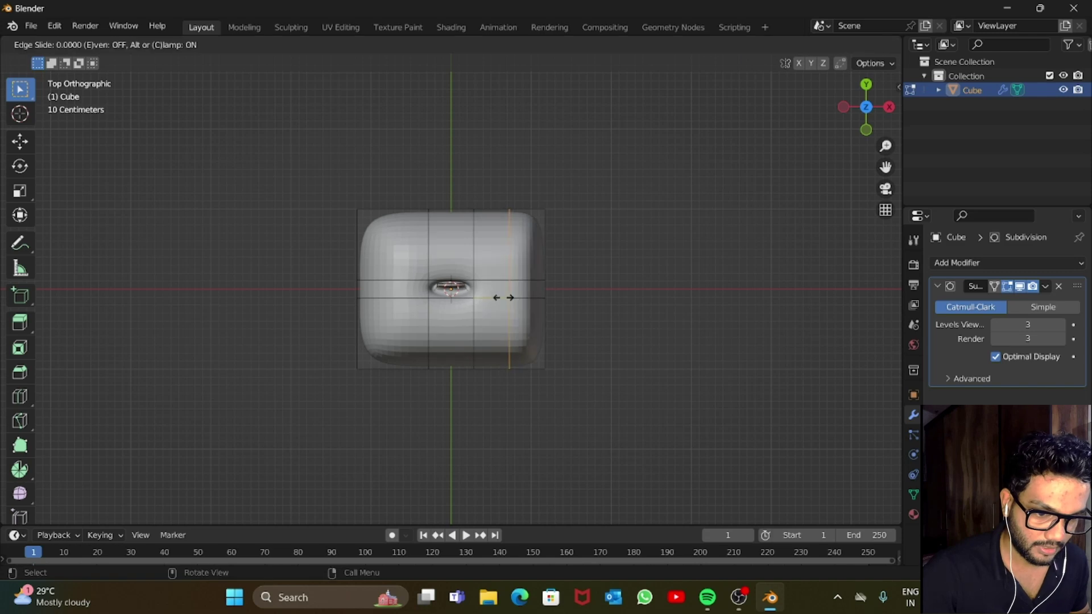
{"action": "left_click", "coordinate": [503, 297]}
{"action": "key", "text": "ctrl+r"}
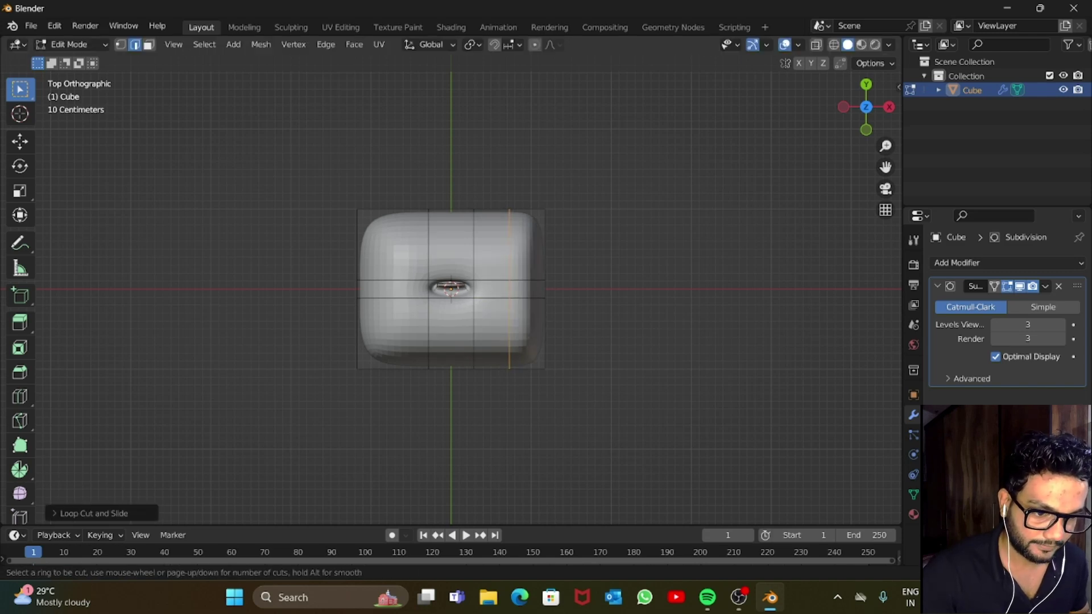
{"action": "left_click", "coordinate": [392, 297]}
{"action": "right_click", "coordinate": [392, 297]}
Add one centred loop cut on each side of the port along Y.
{"action": "key", "text": "ctrl+r"}
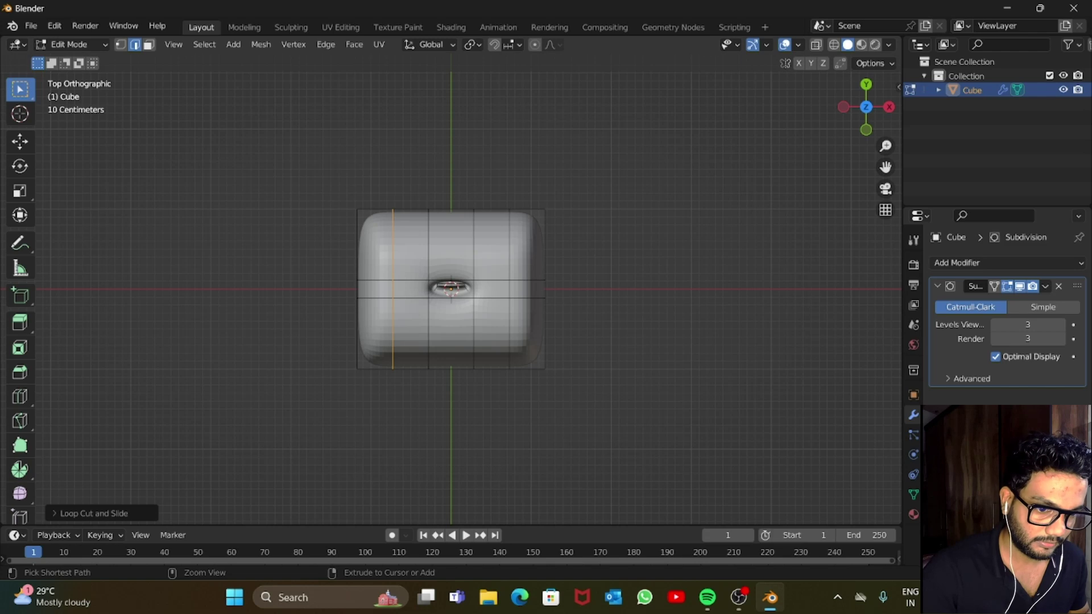
{"action": "left_click", "coordinate": [549, 242]}
{"action": "right_click", "coordinate": [548, 242]}
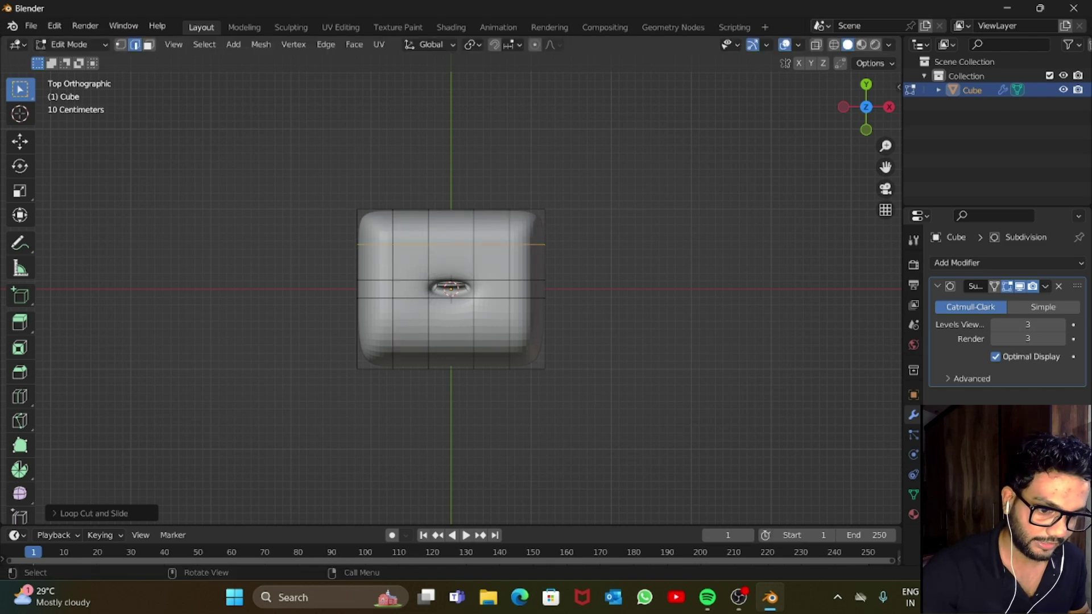
{"action": "key", "text": "ctrl+r"}
{"action": "left_click", "coordinate": [544, 334]}
{"action": "right_click", "coordinate": [545, 333]}
In front view, add two evenly spaced horizontal loop cuts around the block's body.
{"action": "left_click_drag", "start_coordinate": [866, 114], "coordinate": [879, 85]}
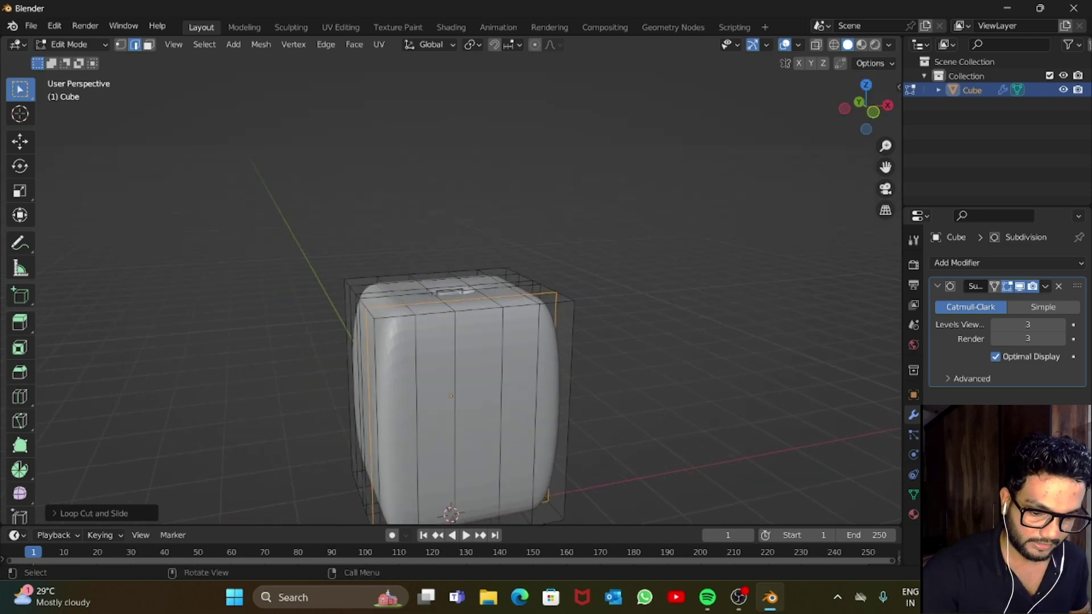
{"action": "scroll", "coordinate": [451, 364], "scroll_direction": "down", "scroll_amount": 2}
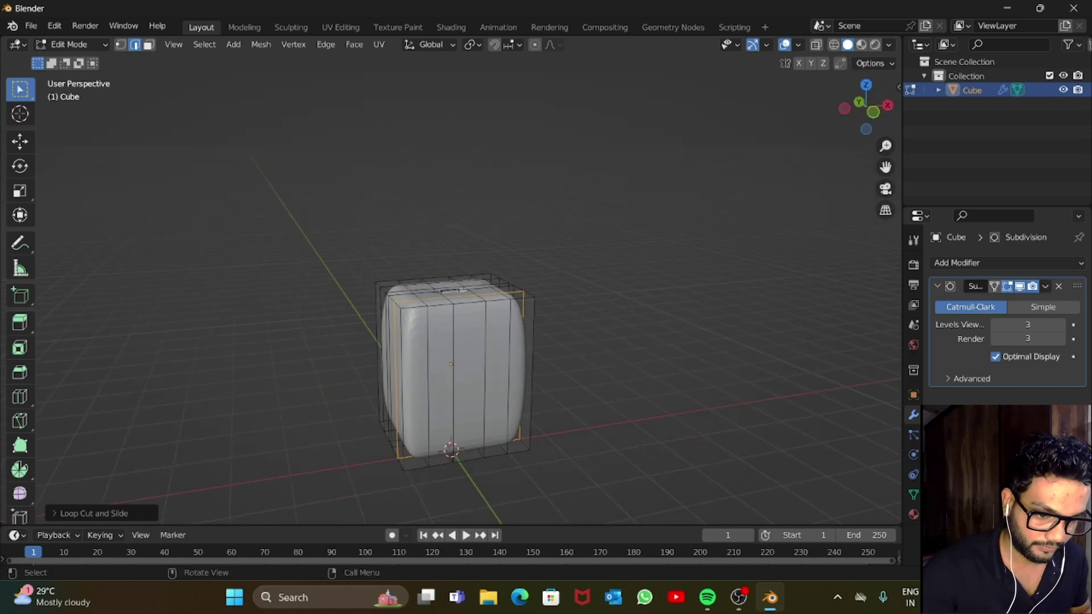
{"action": "key", "text": "KP_1"}
{"action": "scroll", "coordinate": [450, 403], "scroll_direction": "up", "scroll_amount": 2}
{"action": "scroll", "coordinate": [451, 392], "scroll_direction": "down", "scroll_amount": 1}
{"action": "key", "text": "ctrl+r"}
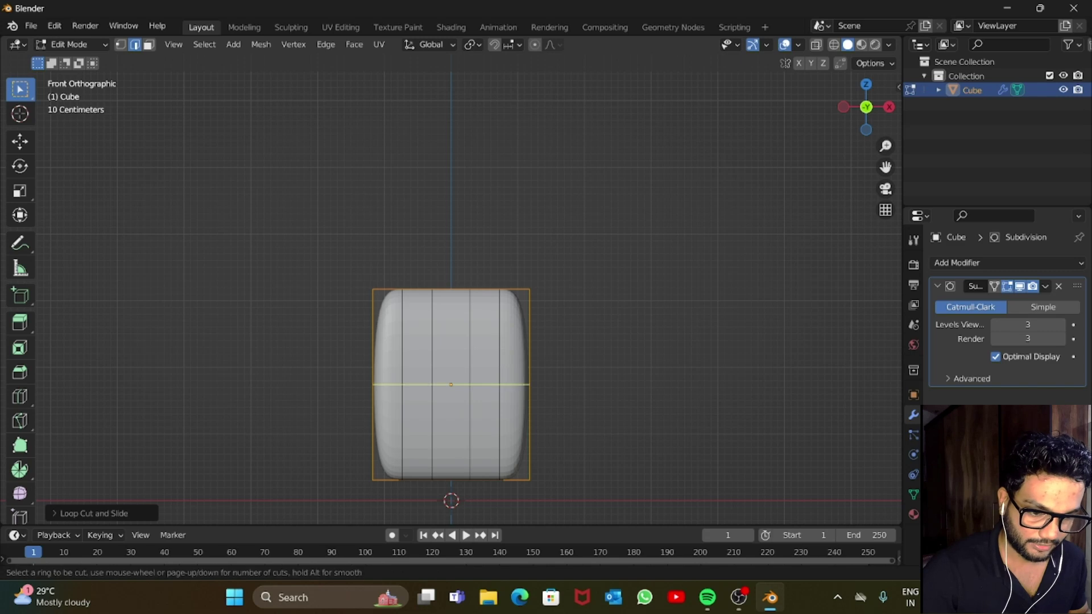
{"action": "scroll", "coordinate": [551, 377], "scroll_direction": "up", "scroll_amount": 1}
{"action": "left_click", "coordinate": [550, 377]}
{"action": "right_click", "coordinate": [551, 377]}
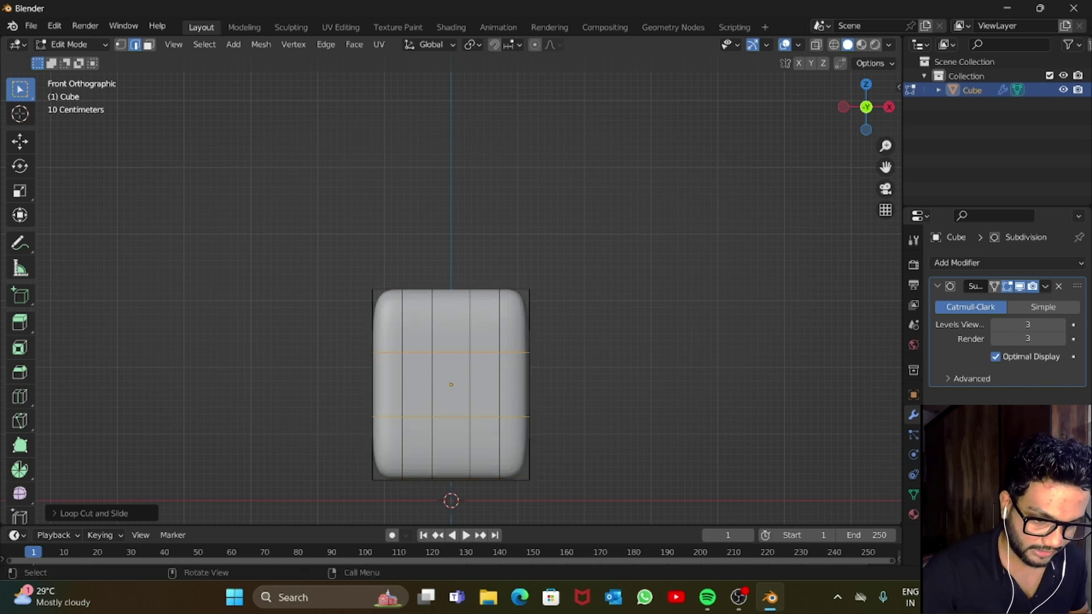
Scale the two horizontal loops apart along Z by about 2.5, close to the block's top and bottom edges.
{"action": "key", "text": "s"}
{"action": "key", "text": "z"}
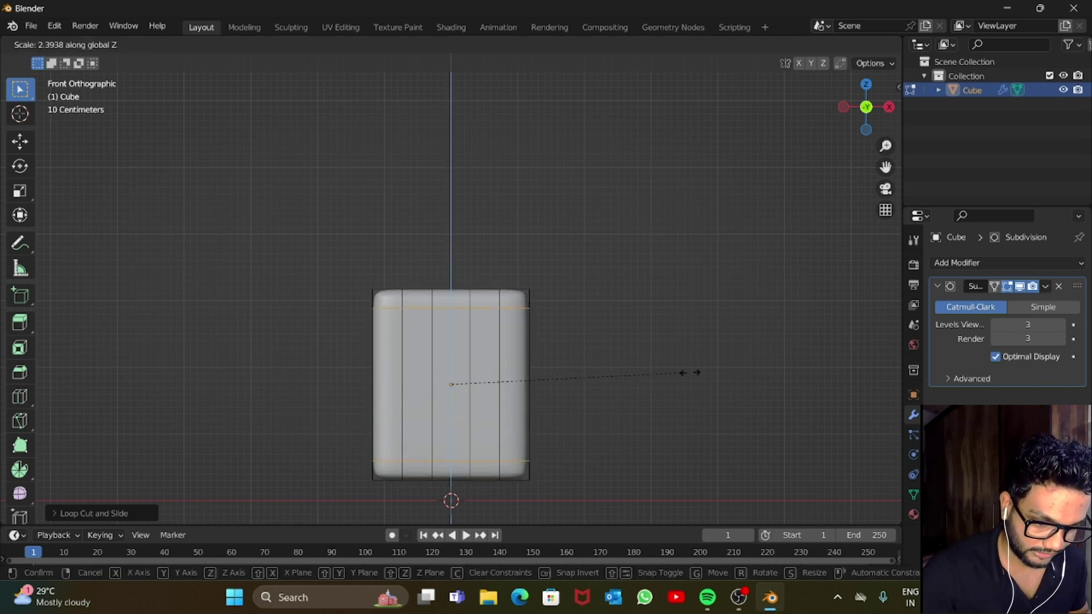
{"action": "left_click", "coordinate": [700, 374]}
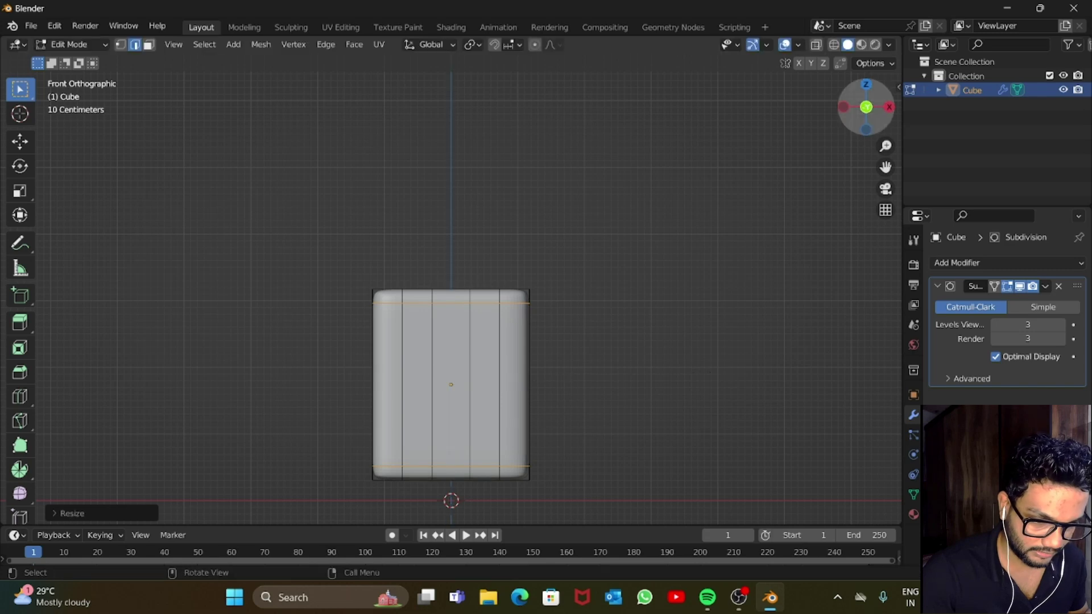
Examine the smoothed block in Object Mode, then the subdivided port recess and tongue up close in Edit Mode.
{"action": "left_click_drag", "start_coordinate": [867, 107], "coordinate": [866, 108]}
{"action": "key", "text": "Tab"}
{"action": "scroll", "coordinate": [452, 369], "scroll_direction": "down", "scroll_amount": 3}
{"action": "scroll", "coordinate": [452, 370], "scroll_direction": "up", "scroll_amount": 4}
{"action": "scroll", "coordinate": [452, 370], "scroll_direction": "up", "scroll_amount": 2}
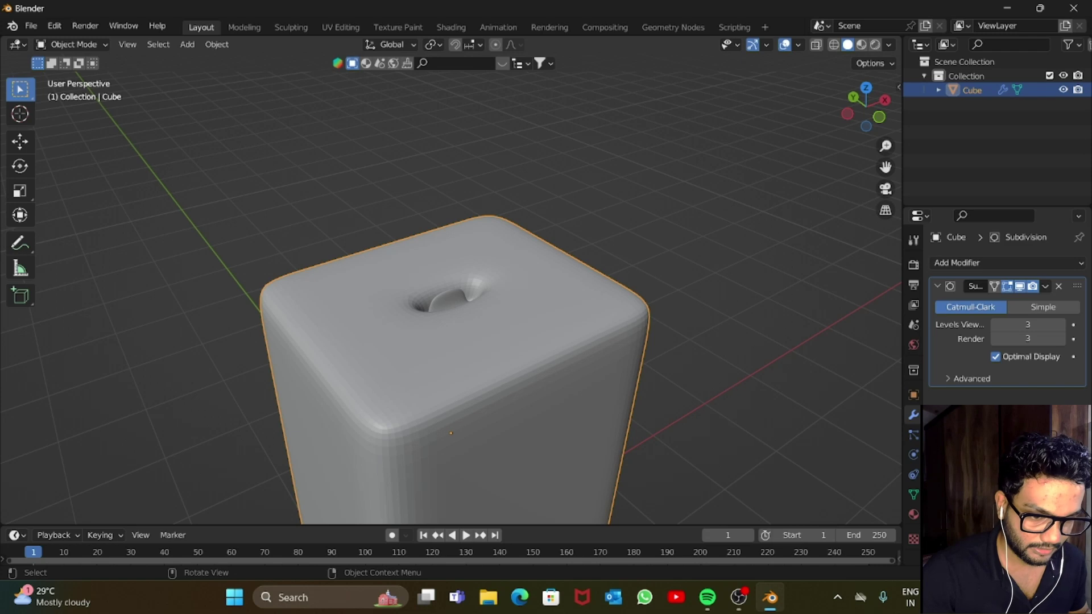
{"action": "scroll", "coordinate": [452, 370], "scroll_direction": "up", "scroll_amount": 2}
{"action": "key", "text": "Tab"}
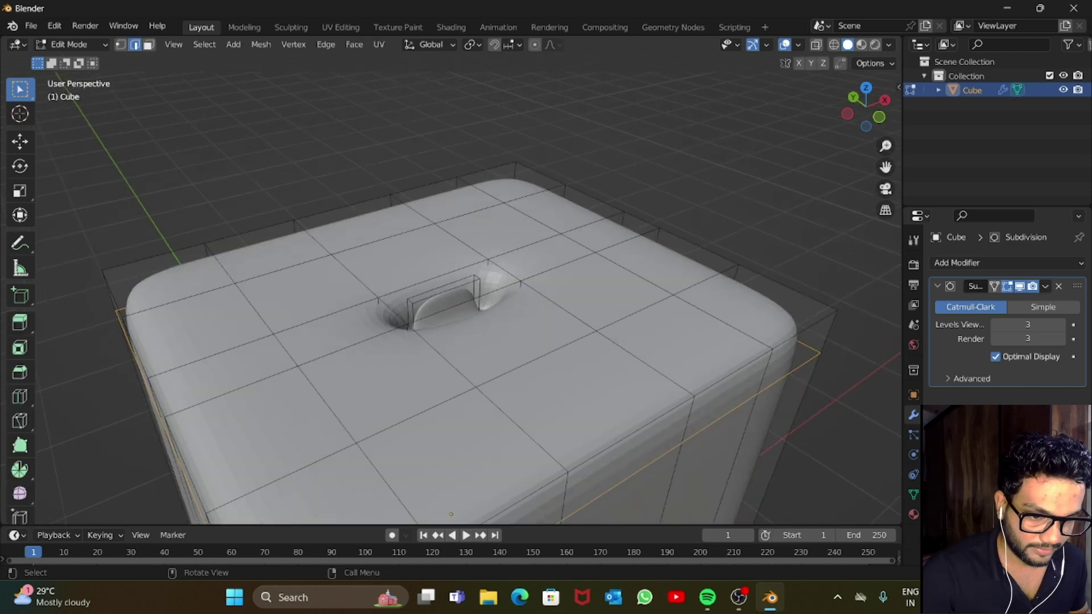
{"action": "scroll", "coordinate": [452, 302], "scroll_direction": "up", "scroll_amount": 4}
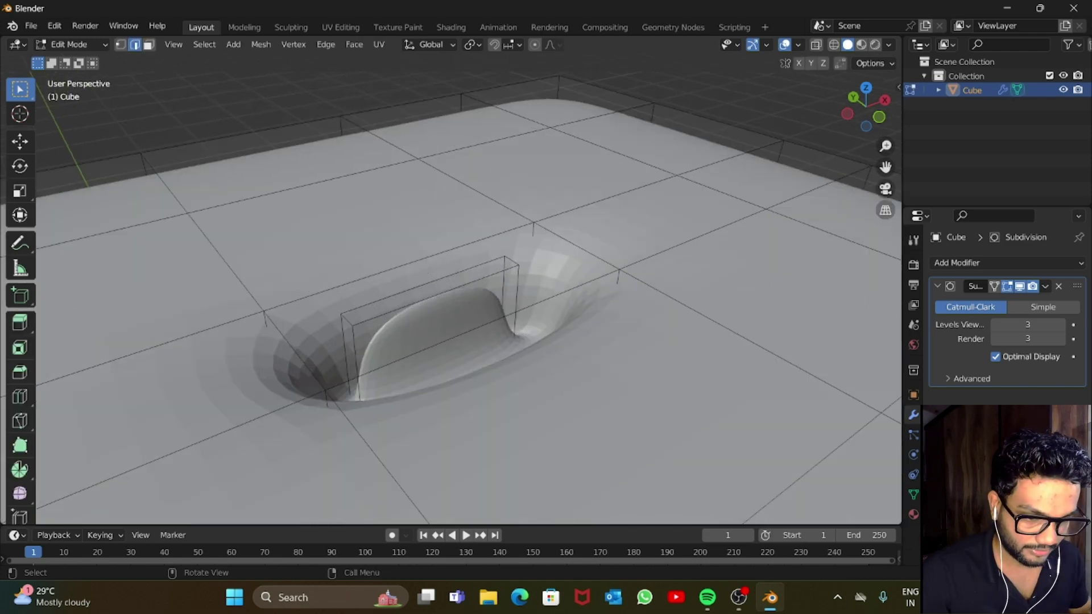
{"action": "key", "text": "KP_7"}
{"action": "scroll", "coordinate": [451, 298], "scroll_direction": "up", "scroll_amount": 2}
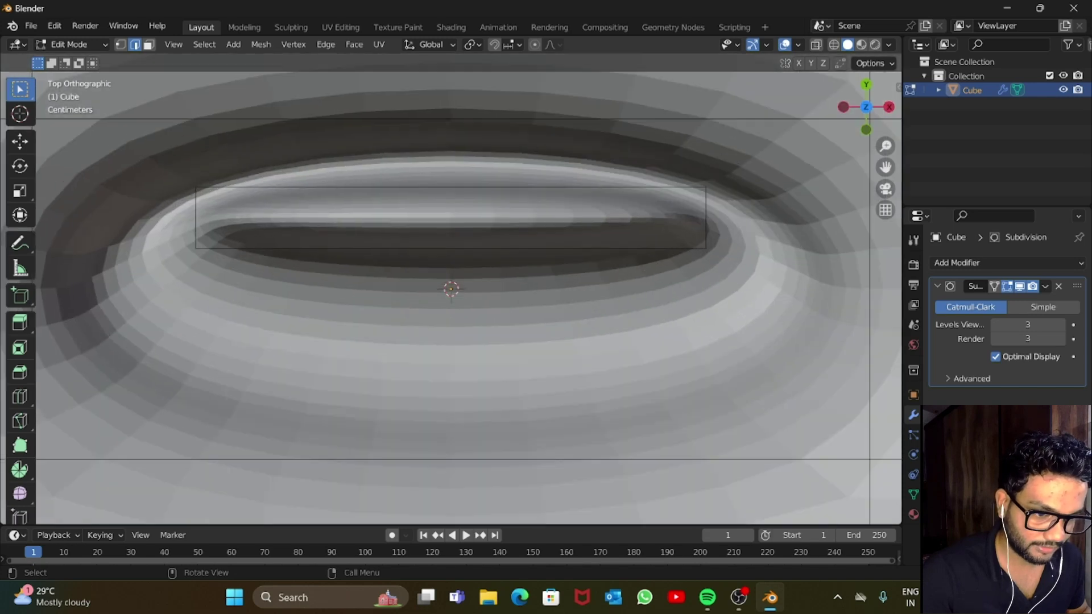
{"action": "scroll", "coordinate": [451, 298], "scroll_direction": "down", "scroll_amount": 1}
{"action": "middle_click_drag", "start_coordinate": [451, 299], "coordinate": [579, 199]}
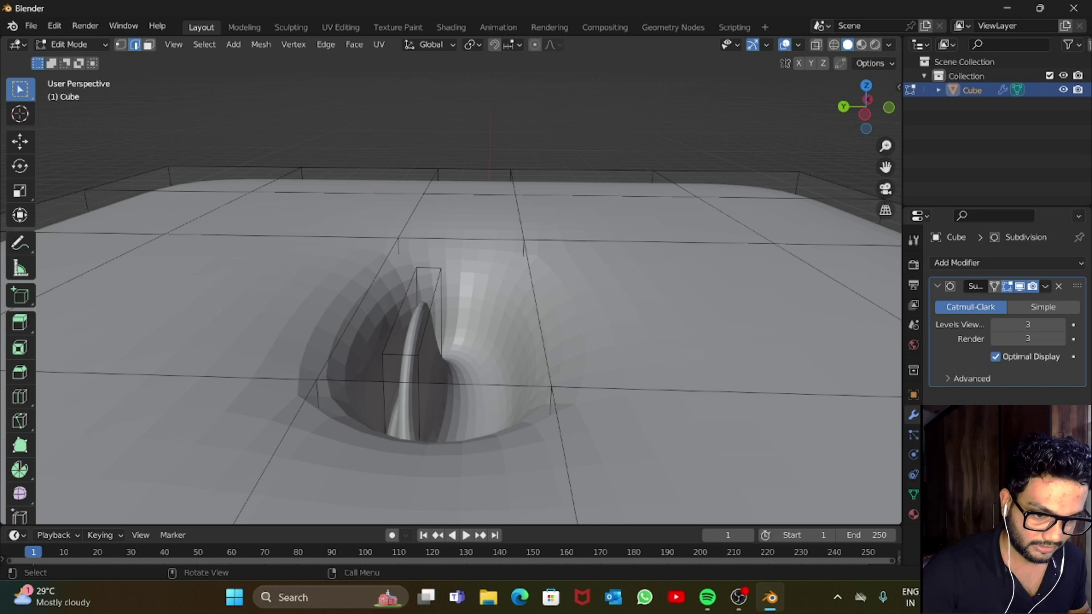
Add two loop cuts across the port and slide one toward each end of the recess to sharpen its ends.
{"action": "key", "text": "ctrl+r"}
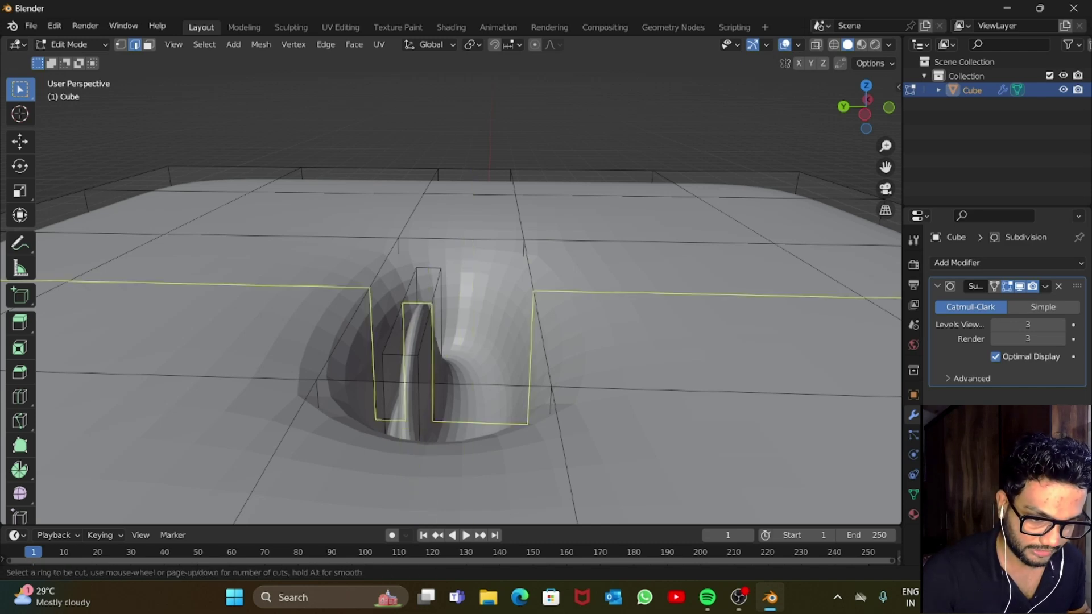
{"action": "left_click", "coordinate": [434, 298]}
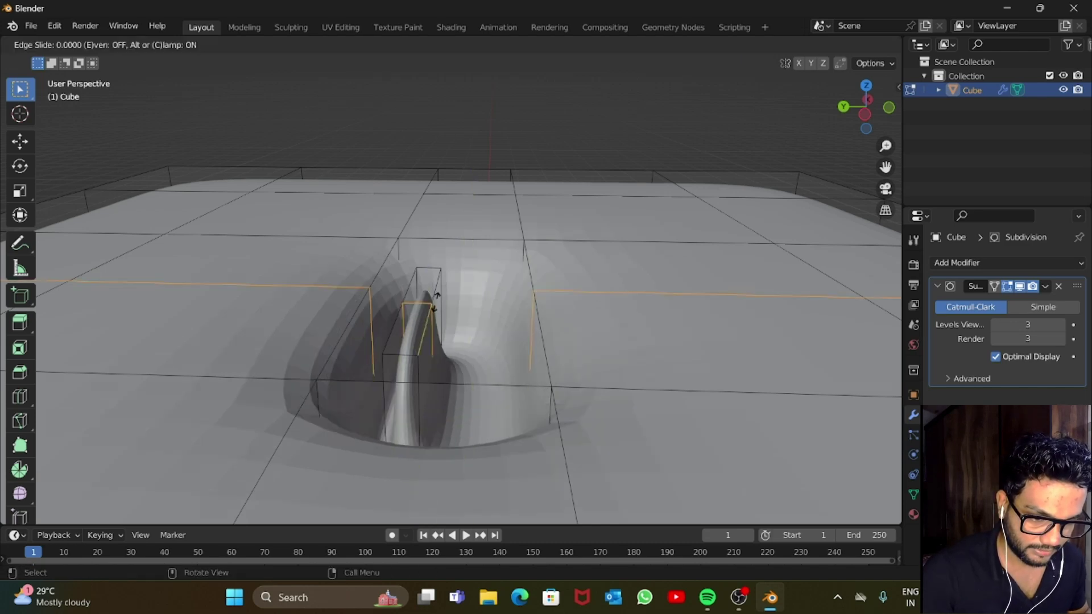
{"action": "left_click", "coordinate": [490, 230]}
{"action": "key", "text": "ctrl+r"}
{"action": "left_click", "coordinate": [541, 297]}
{"action": "left_click", "coordinate": [541, 364]}
{"action": "scroll", "coordinate": [455, 342], "scroll_direction": "down", "scroll_amount": 2}
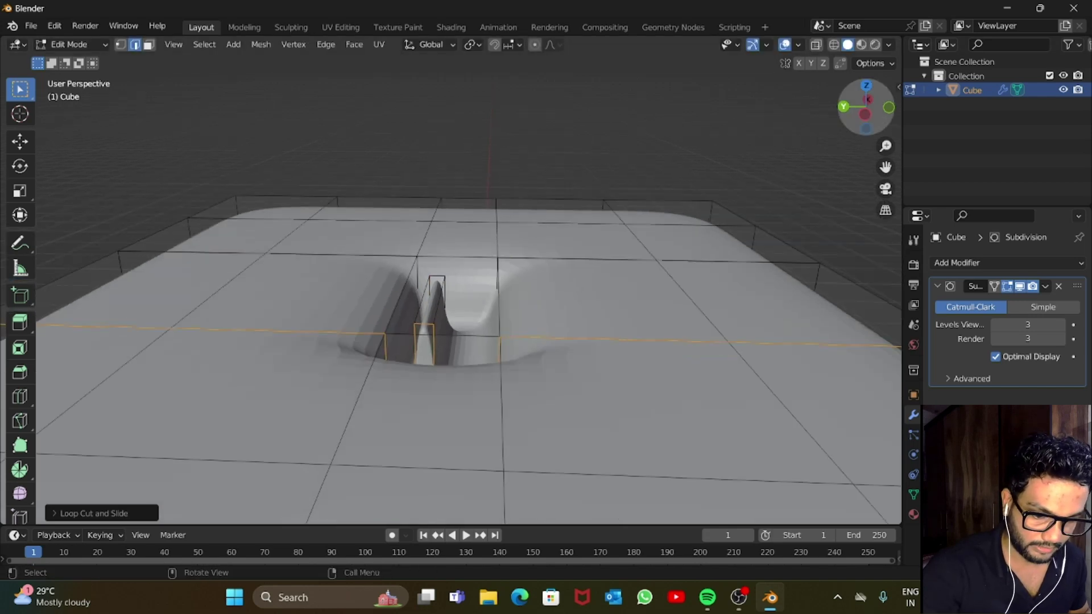
{"action": "left_click_drag", "start_coordinate": [866, 107], "coordinate": [866, 149]}
{"action": "key", "text": "ctrl+r"}
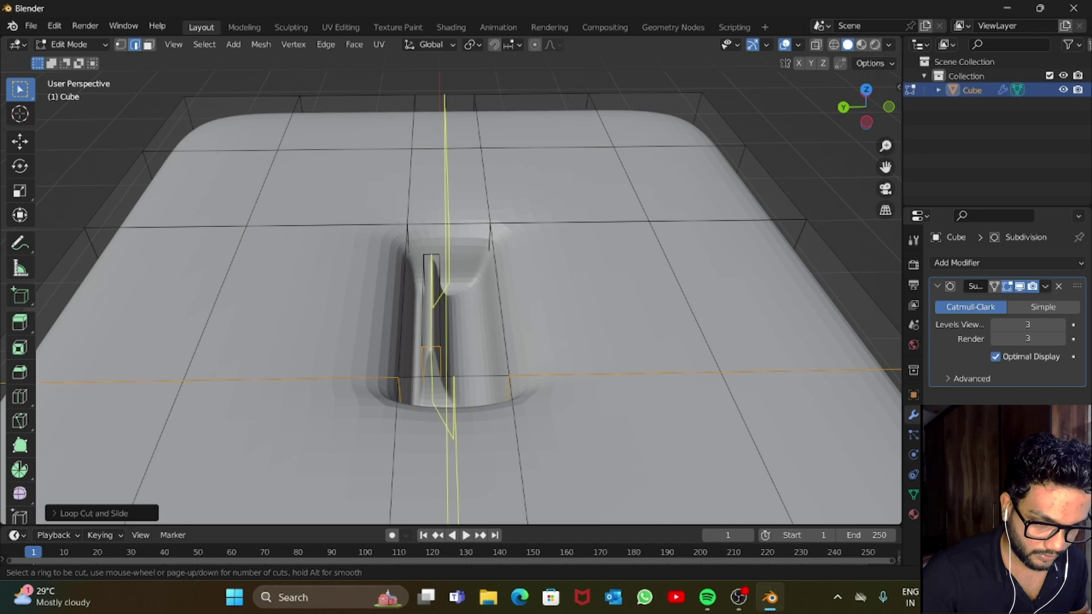
{"action": "left_click", "coordinate": [448, 233]}
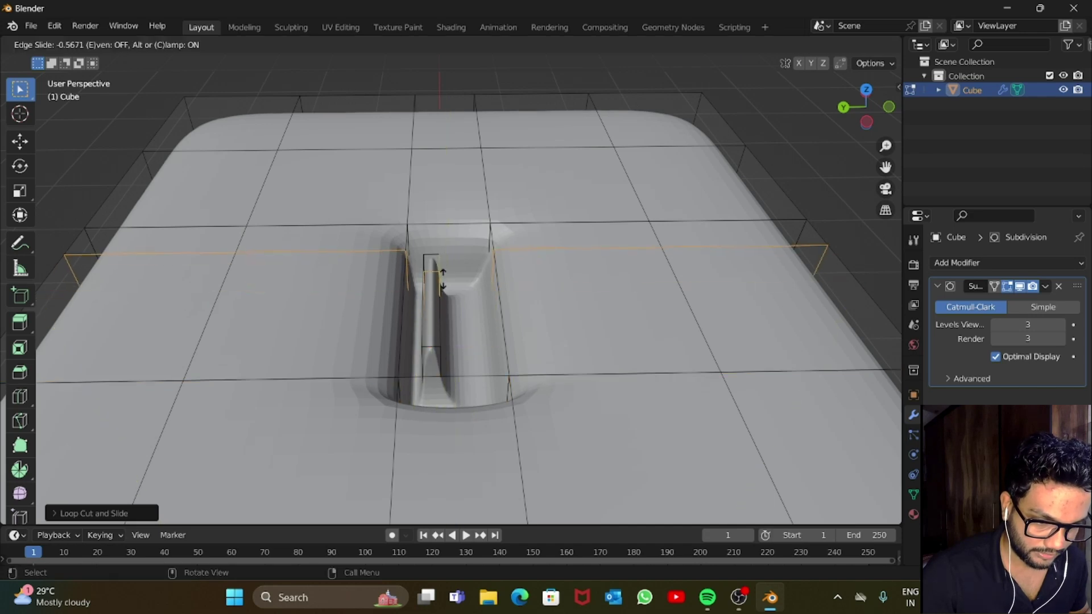
{"action": "right_click", "coordinate": [447, 227]}
Add loop cuts around the port's tongue, sliding one on the recess floor against its base and one up to its top edge.
{"action": "key", "text": "ctrl+r"}
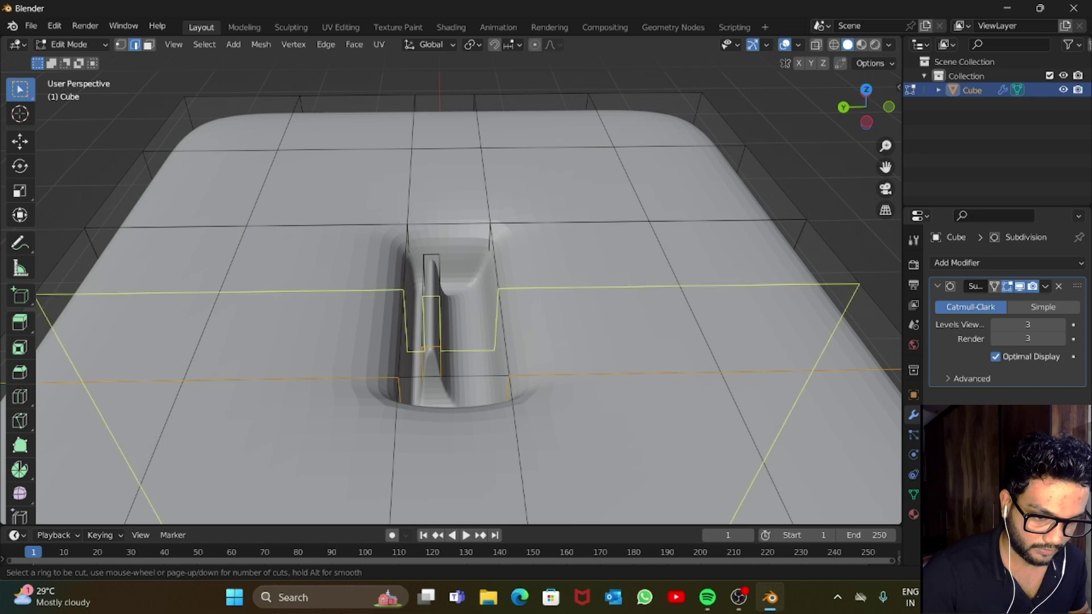
{"action": "left_click", "coordinate": [468, 307]}
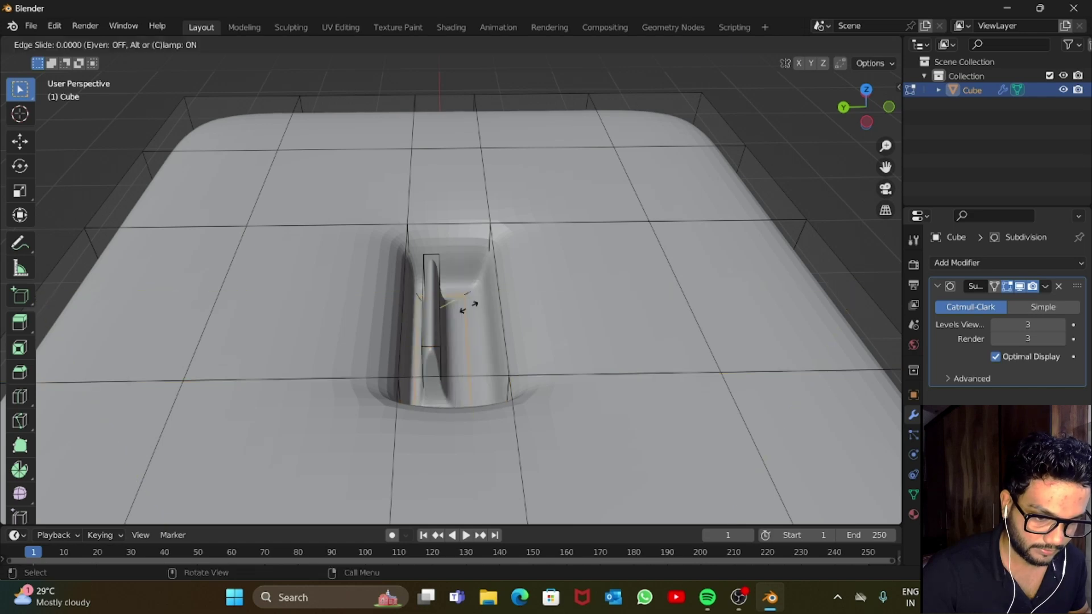
{"action": "left_click", "coordinate": [441, 326]}
{"action": "middle_click_drag", "start_coordinate": [470, 298], "coordinate": [416, 293]}
{"action": "scroll", "coordinate": [469, 299], "scroll_direction": "up", "scroll_amount": 3}
{"action": "key", "text": "ctrl+r"}
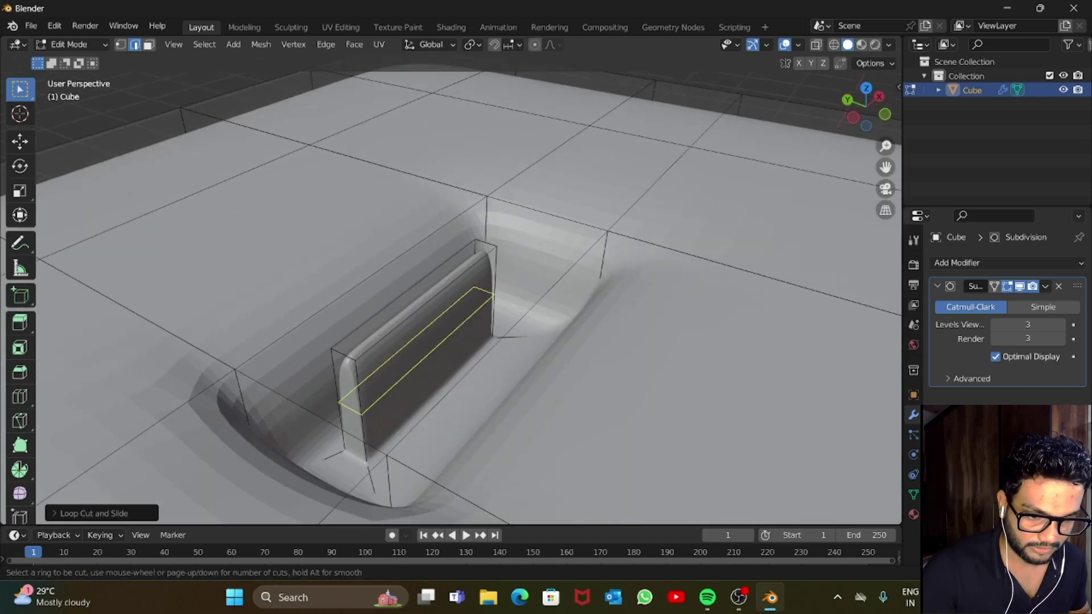
{"action": "left_click", "coordinate": [398, 310]}
{"action": "left_click", "coordinate": [379, 319]}
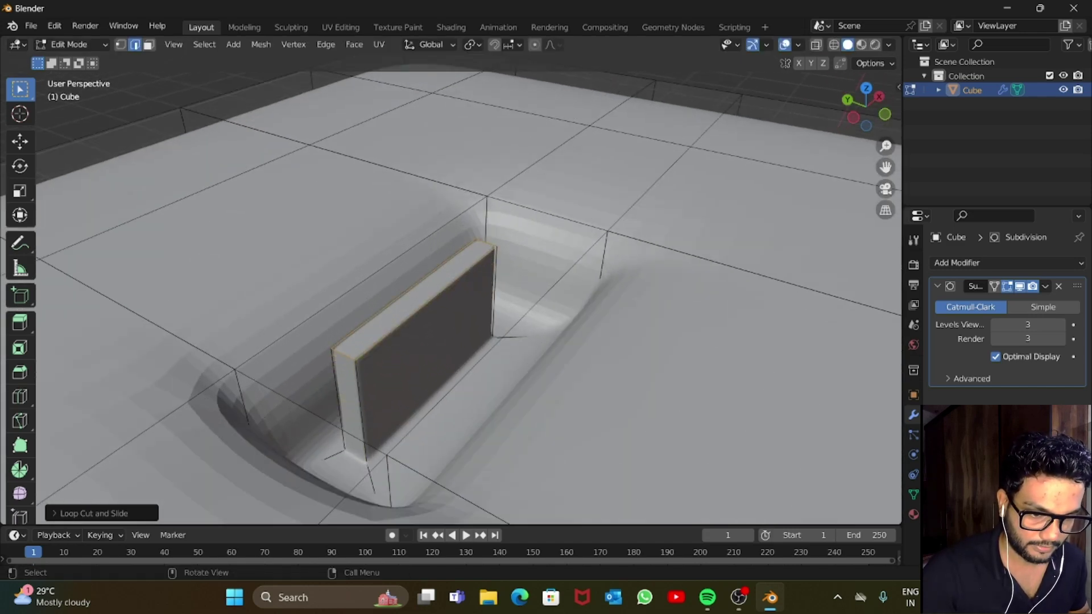
Add two loop cuts around the port recess walls, sliding one up to the rim and the other down to the floor.
{"action": "key", "text": "Tab"}
{"action": "scroll", "coordinate": [432, 296], "scroll_direction": "down", "scroll_amount": 3}
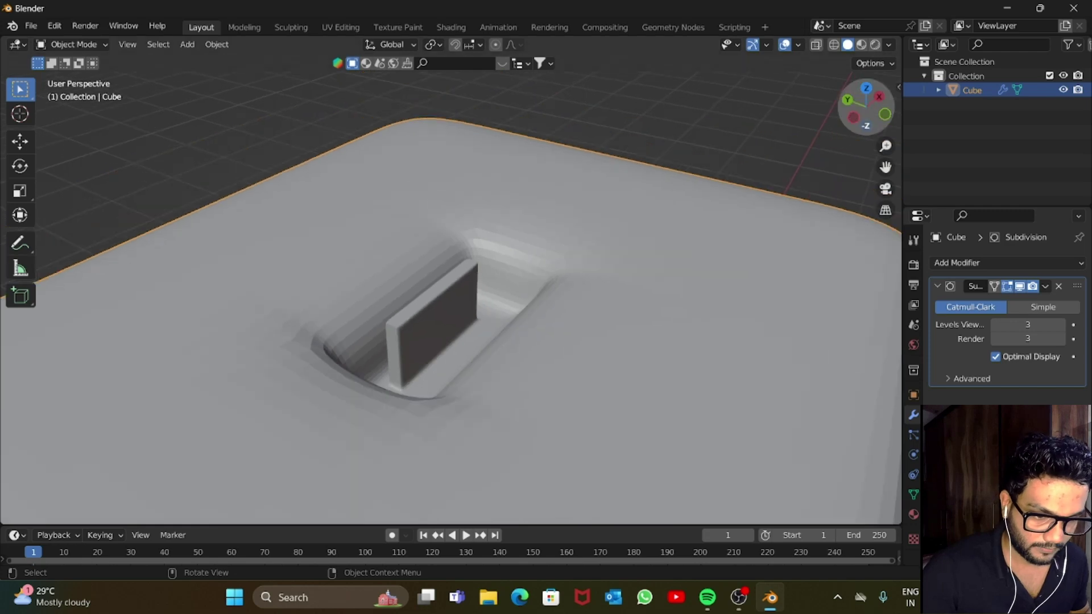
{"action": "left_click_drag", "start_coordinate": [866, 107], "coordinate": [914, 129]}
{"action": "key", "text": "Tab"}
{"action": "scroll", "coordinate": [455, 292], "scroll_direction": "up", "scroll_amount": 2}
{"action": "key", "text": "ctrl+r"}
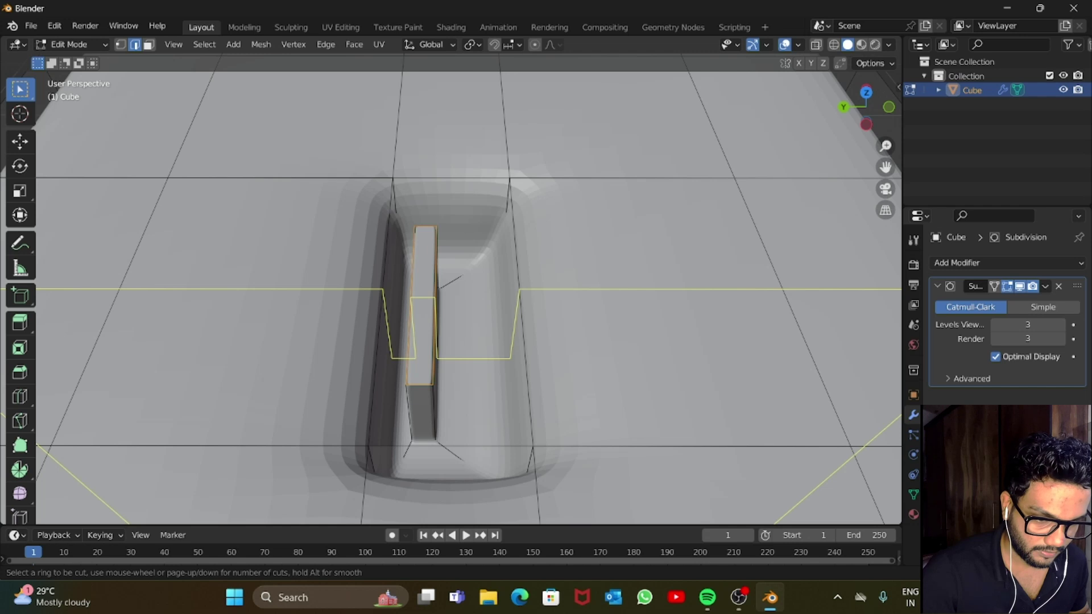
{"action": "left_click", "coordinate": [502, 236]}
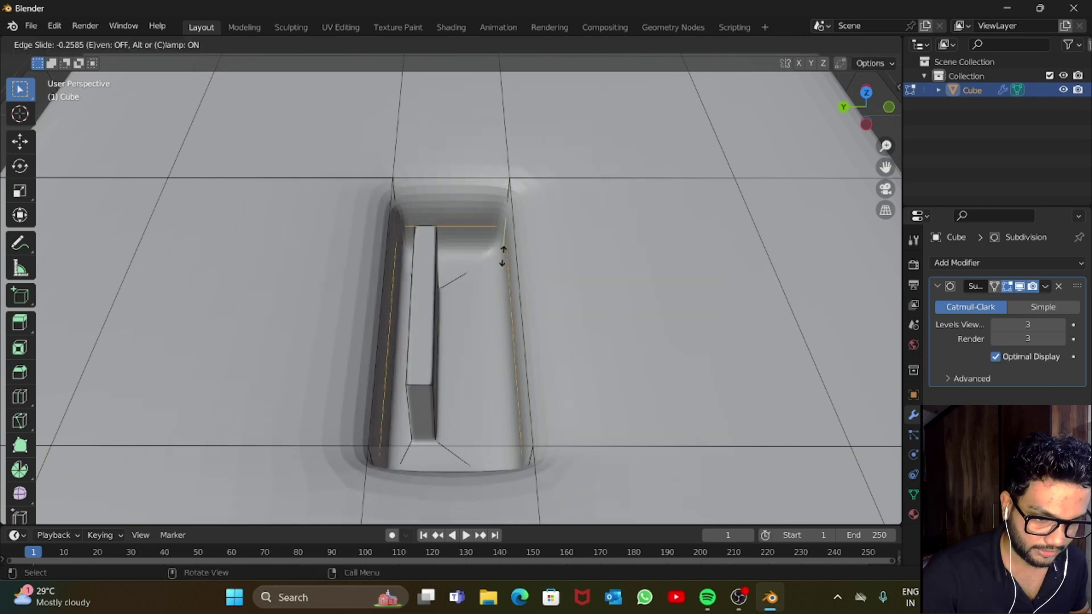
{"action": "left_click", "coordinate": [511, 165]}
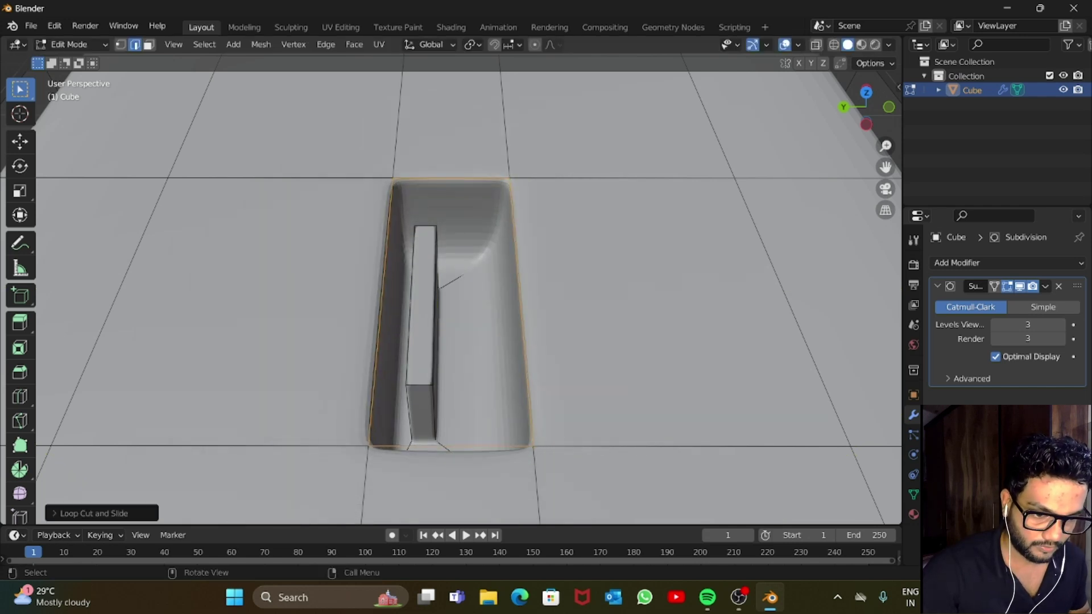
{"action": "key", "text": "ctrl+r"}
{"action": "left_click", "coordinate": [504, 230]}
{"action": "left_click", "coordinate": [503, 260]}
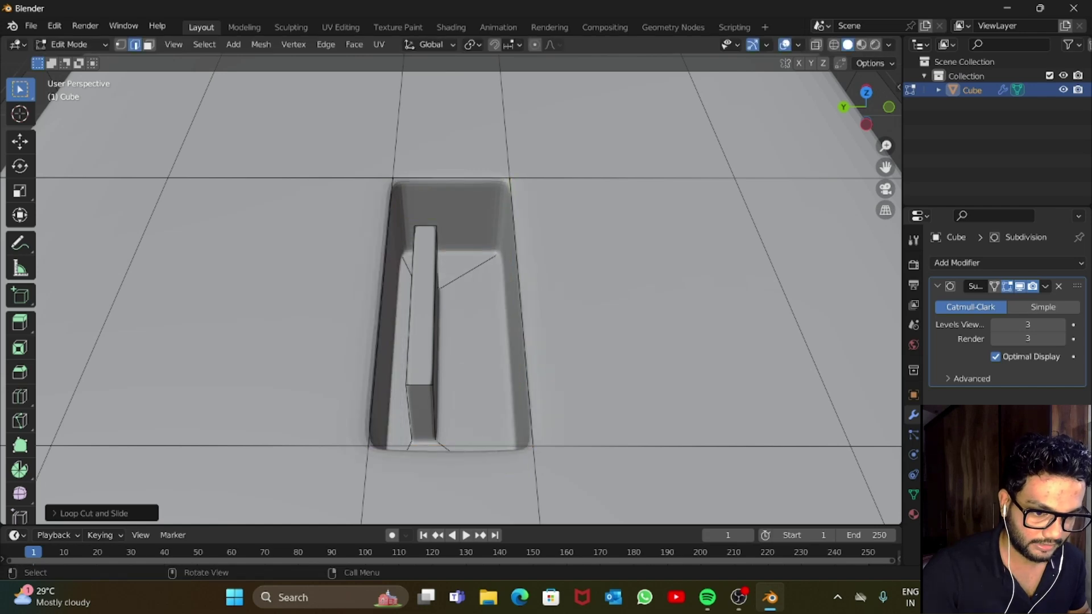
Apply Shade Smooth to the adapter block in Object Mode.
{"action": "key", "text": "Tab"}
{"action": "scroll", "coordinate": [451, 289], "scroll_direction": "down", "scroll_amount": 10}
{"action": "left_click_drag", "start_coordinate": [866, 107], "coordinate": [820, 78]}
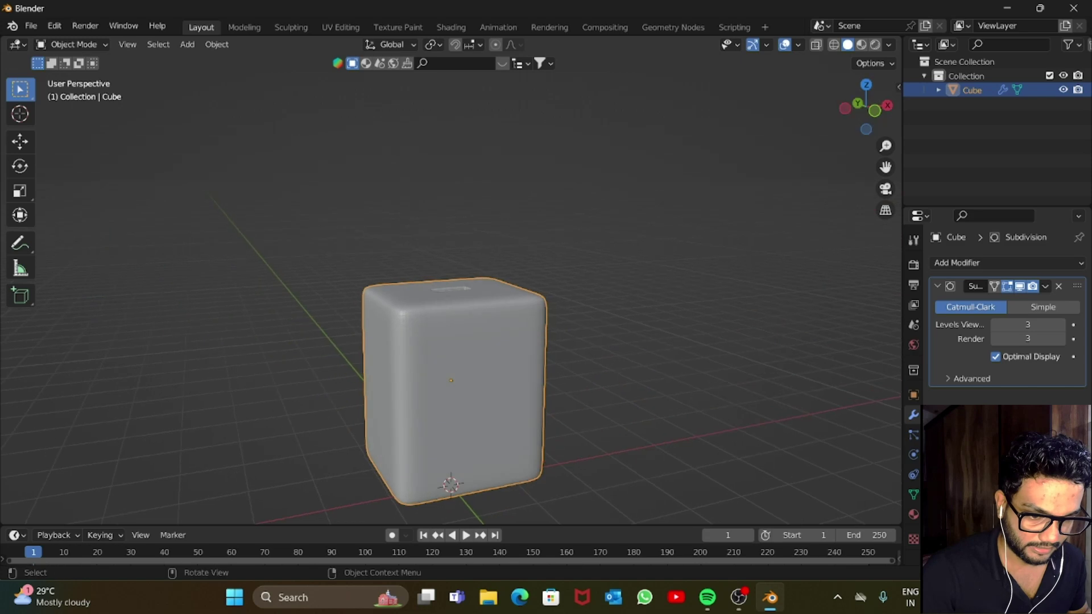
{"action": "scroll", "coordinate": [455, 387], "scroll_direction": "up", "scroll_amount": 3}
{"action": "scroll", "coordinate": [451, 369], "scroll_direction": "down", "scroll_amount": 3}
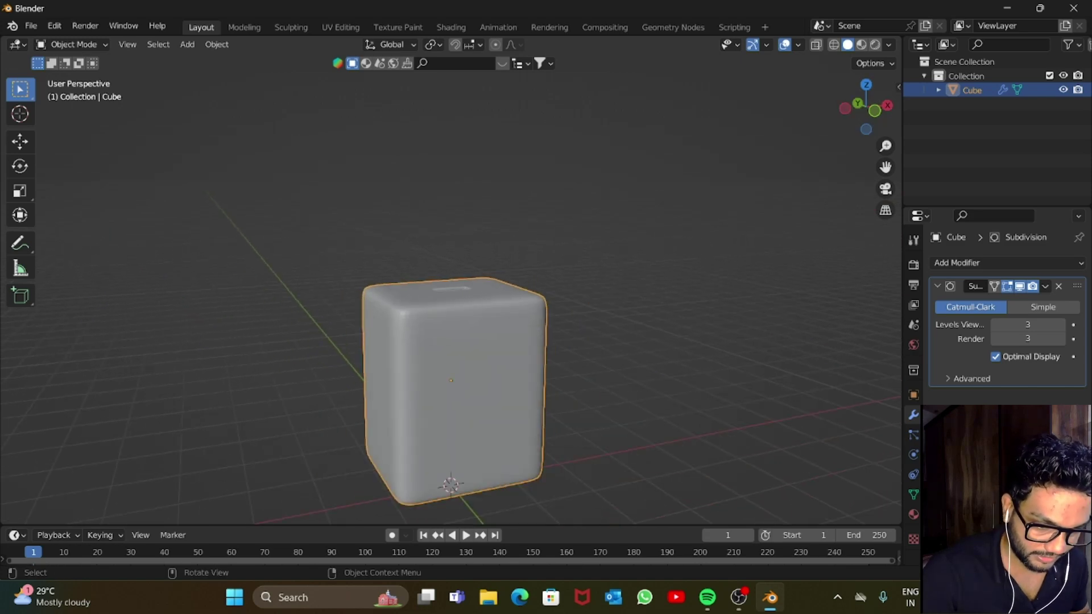
{"action": "scroll", "coordinate": [451, 370], "scroll_direction": "up", "scroll_amount": 3}
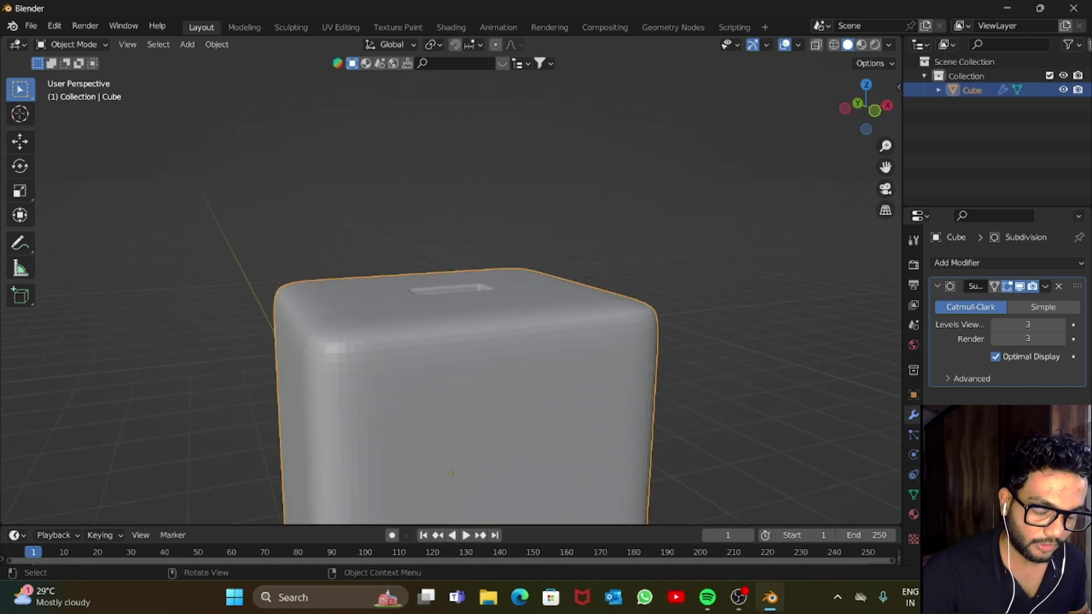
{"action": "scroll", "coordinate": [451, 370], "scroll_direction": "down", "scroll_amount": 3}
{"action": "right_click", "coordinate": [450, 307]}
{"action": "left_click", "coordinate": [450, 307]}
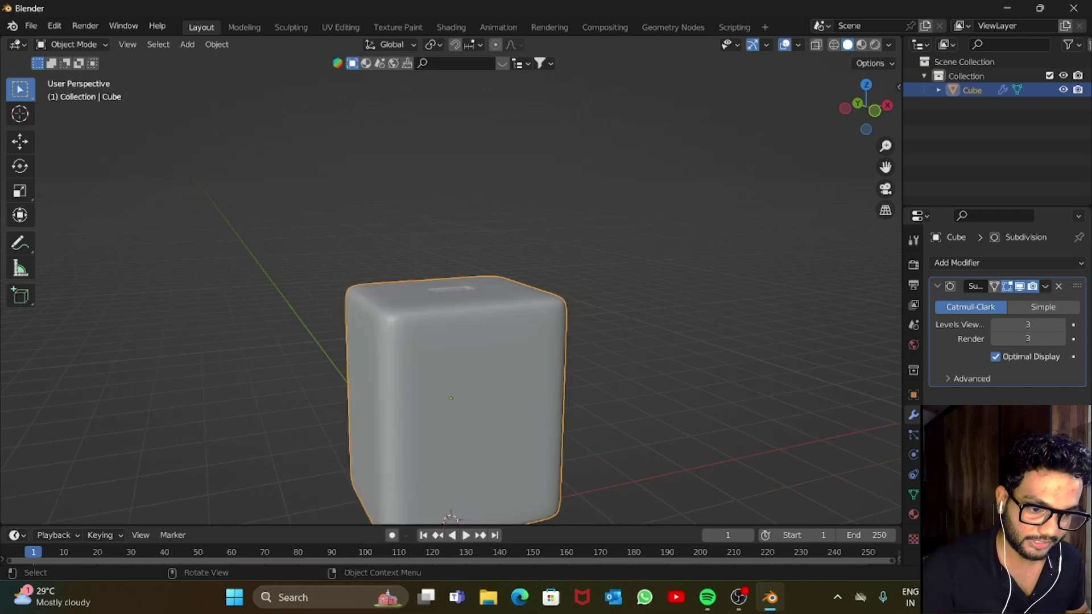
{"action": "right_click", "coordinate": [408, 320]}
{"action": "left_click", "coordinate": [409, 320]}
Examine the smooth-shaded block and its USB port from above, below and the side for shading quality.
{"action": "scroll", "coordinate": [451, 370], "scroll_direction": "down", "scroll_amount": 3}
{"action": "scroll", "coordinate": [451, 370], "scroll_direction": "up", "scroll_amount": 5}
{"action": "scroll", "coordinate": [451, 370], "scroll_direction": "down", "scroll_amount": 5}
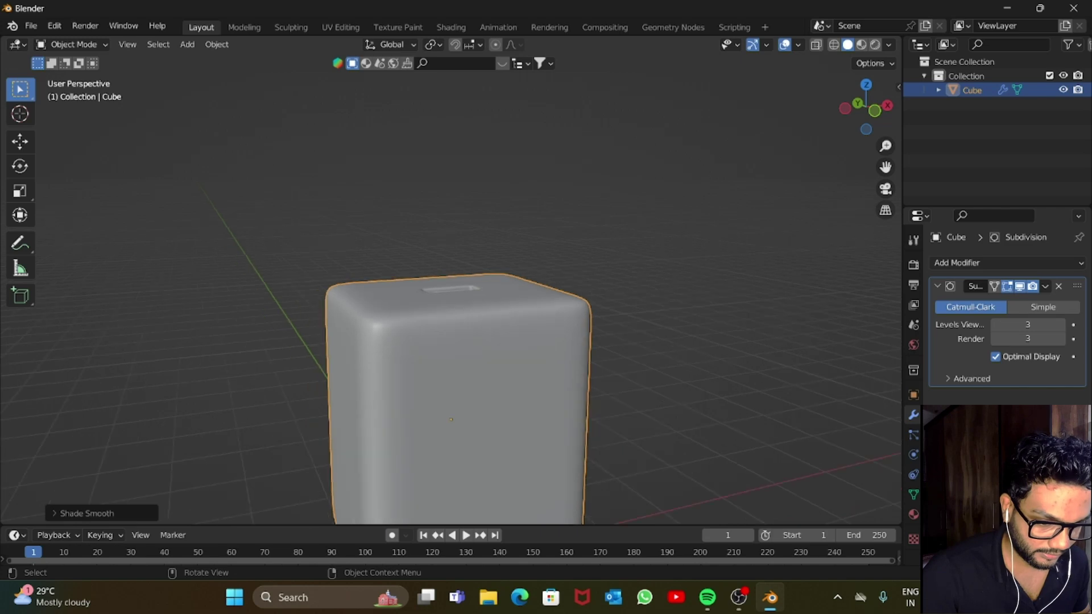
{"action": "left_click_drag", "start_coordinate": [866, 107], "coordinate": [837, 208]}
{"action": "scroll", "coordinate": [451, 341], "scroll_direction": "up", "scroll_amount": 8}
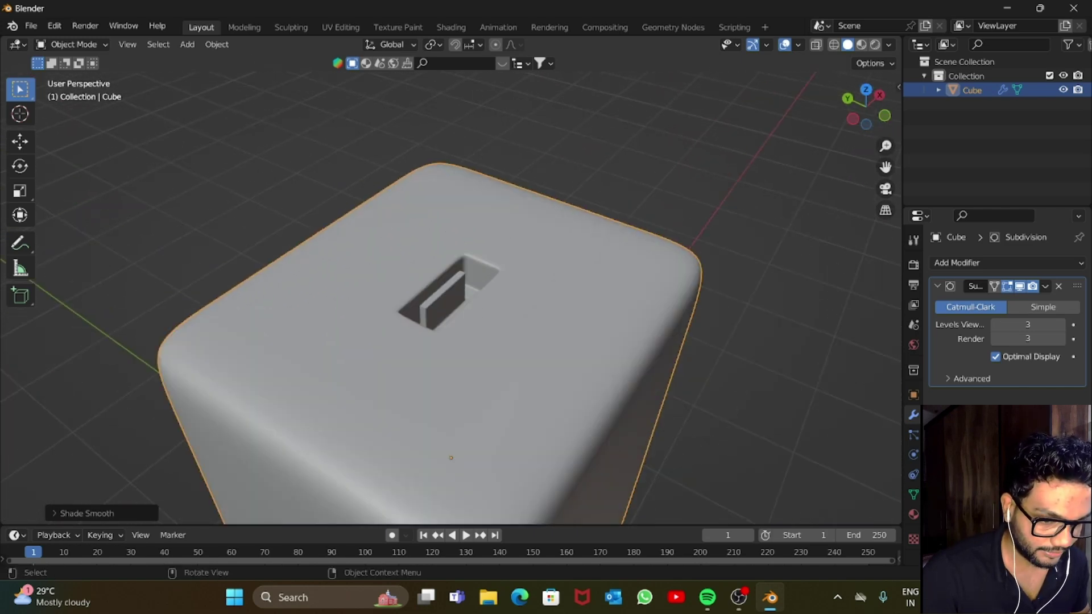
{"action": "scroll", "coordinate": [451, 299], "scroll_direction": "down", "scroll_amount": 7}
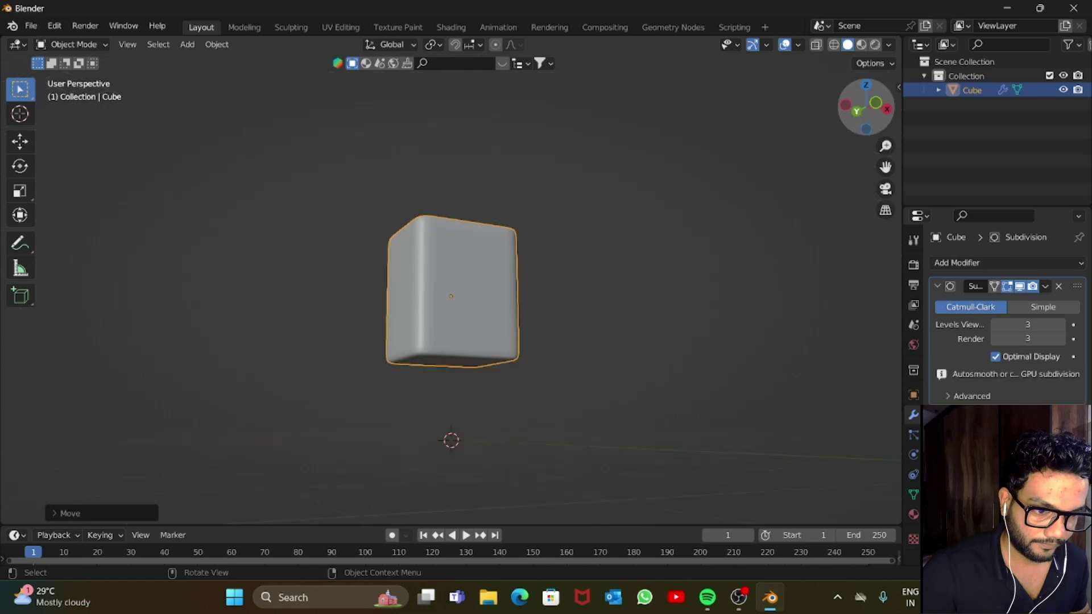
{"action": "left_click_drag", "start_coordinate": [866, 107], "coordinate": [862, 126]}
{"action": "scroll", "coordinate": [451, 299], "scroll_direction": "up", "scroll_amount": 6}
{"action": "scroll", "coordinate": [451, 310], "scroll_direction": "down", "scroll_amount": 4}
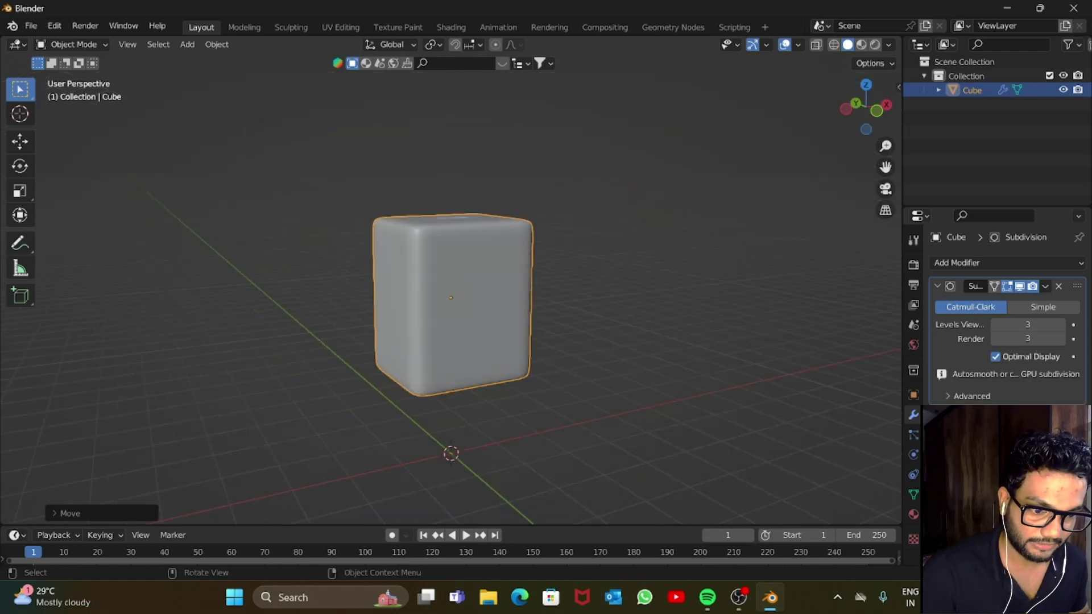
{"action": "scroll", "coordinate": [451, 310], "scroll_direction": "up", "scroll_amount": 2}
{"action": "scroll", "coordinate": [451, 310], "scroll_direction": "down", "scroll_amount": 4}
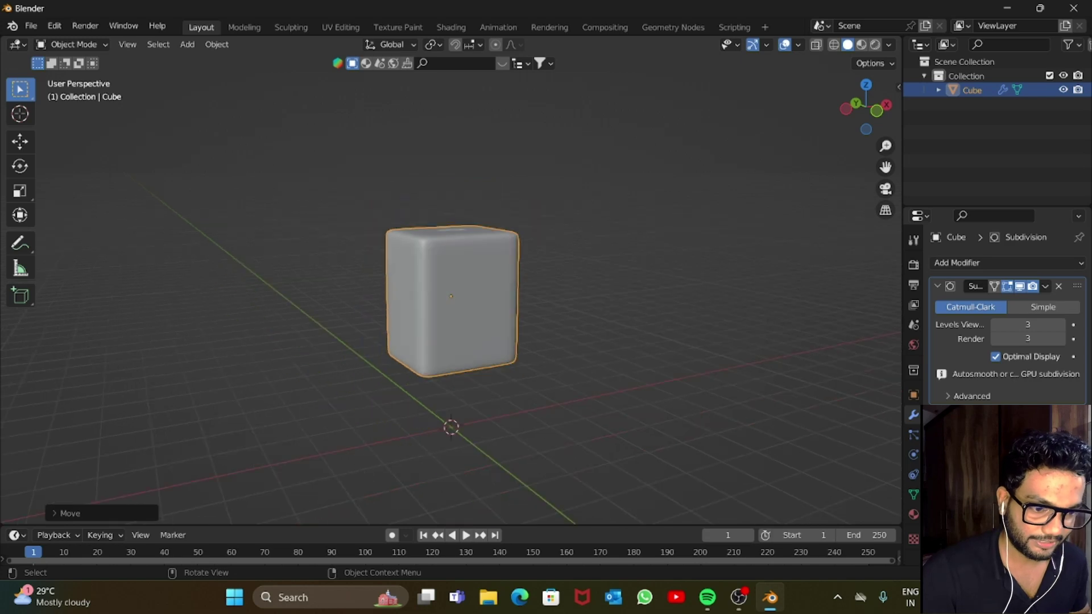
Add a mesh cylinder and scale it down uniformly to the size of a small plug prong.
{"action": "key", "text": "shift+a"}
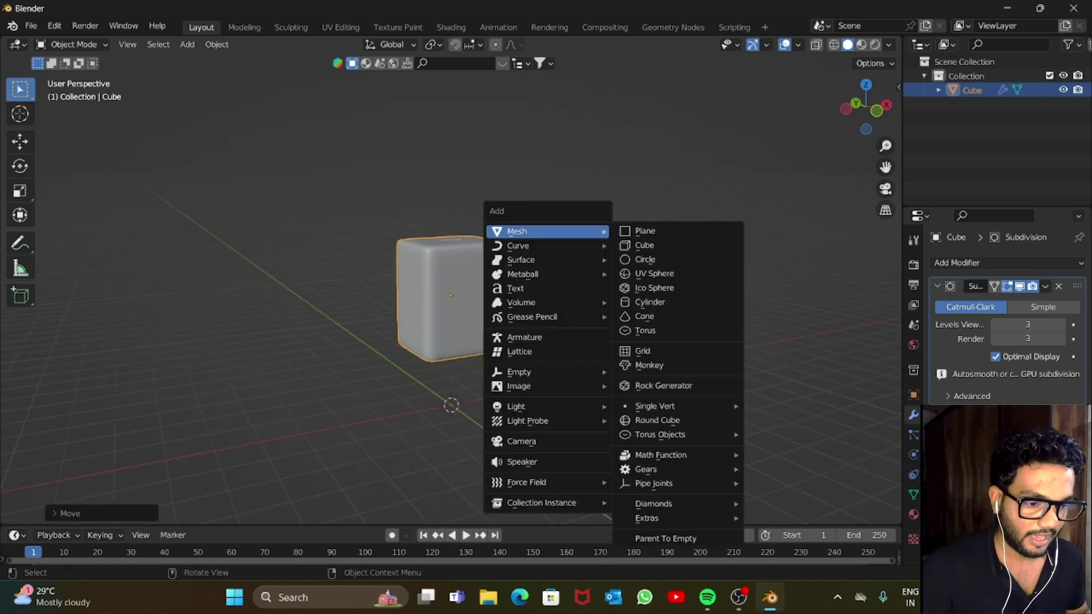
{"action": "left_click", "coordinate": [649, 302]}
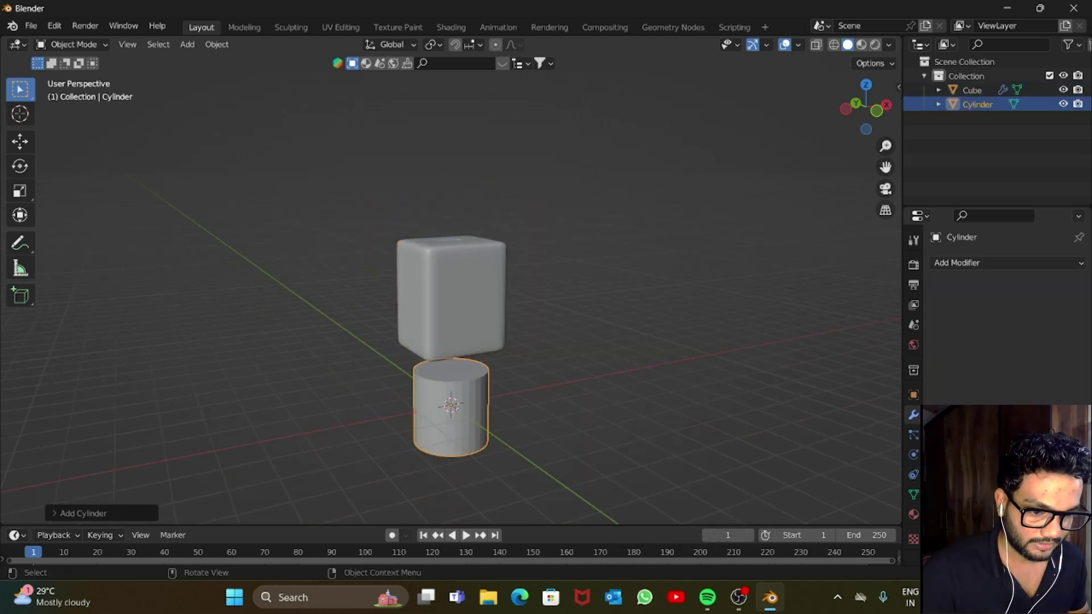
{"action": "key", "text": "s"}
{"action": "left_click", "coordinate": [486, 398]}
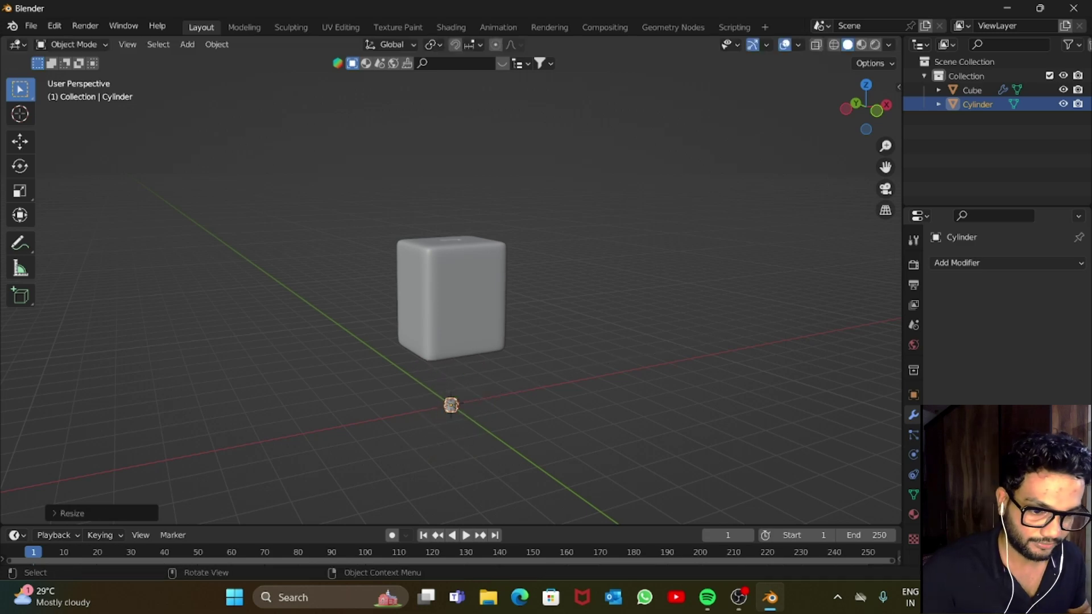
In front view, raise the cylinder to the block's underside and move it about 0.4 m along negative X.
{"action": "key", "text": "KP_1"}
{"action": "key", "text": "g"}
{"action": "key", "text": "z"}
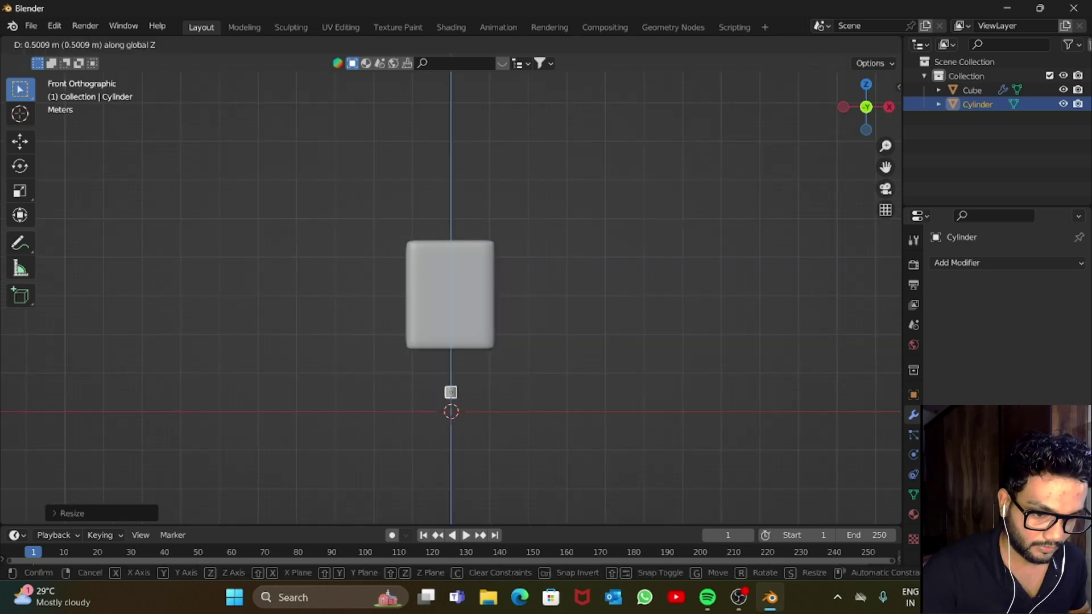
{"action": "left_click", "coordinate": [450, 346]}
{"action": "scroll", "coordinate": [451, 347], "scroll_direction": "up", "scroll_amount": 5}
{"action": "scroll", "coordinate": [449, 359], "scroll_direction": "down", "scroll_amount": 2}
{"action": "key", "text": "g"}
{"action": "key", "text": "x"}
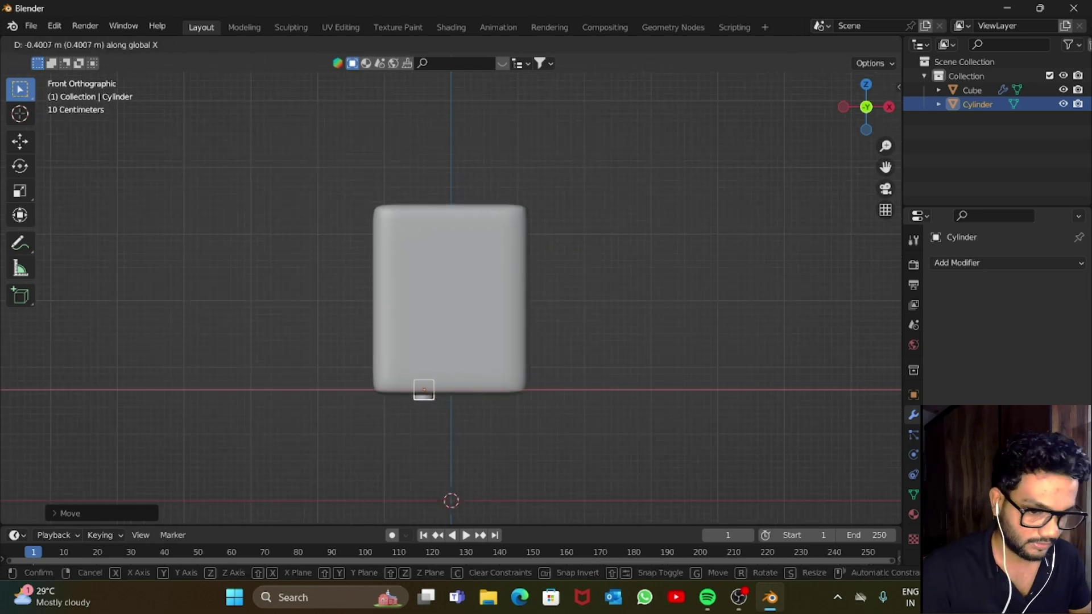
{"action": "key", "text": "Return"}
Stretch the cylinder along Z and lower it so it projects below the block as a prong.
{"action": "key", "text": "KP_Decimal"}
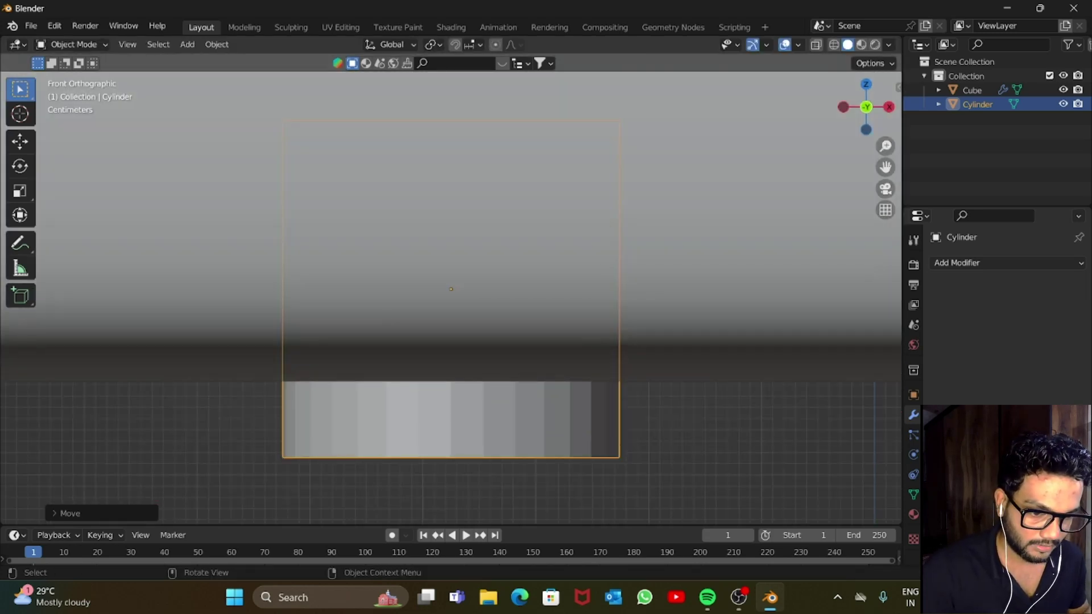
{"action": "scroll", "coordinate": [451, 289], "scroll_direction": "down", "scroll_amount": 5}
{"action": "key", "text": "s"}
{"action": "key", "text": "z"}
{"action": "key", "text": "Return"}
{"action": "key", "text": "g"}
{"action": "key", "text": "z"}
{"action": "key", "text": "Return"}
{"action": "scroll", "coordinate": [451, 289], "scroll_direction": "down", "scroll_amount": 5}
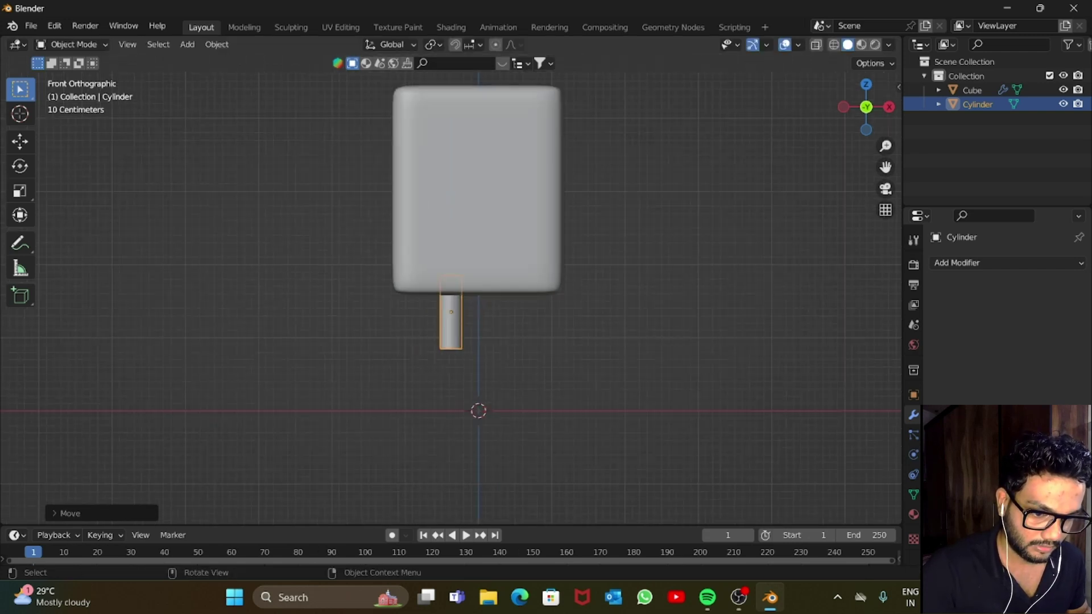
Make the prong slightly thinner and longer, and nudge it a little further along negative X.
{"action": "key", "text": "s"}
{"action": "left_click", "coordinate": [561, 349]}
{"action": "key", "text": "s"}
{"action": "key", "text": "z"}
{"action": "key", "text": "Return"}
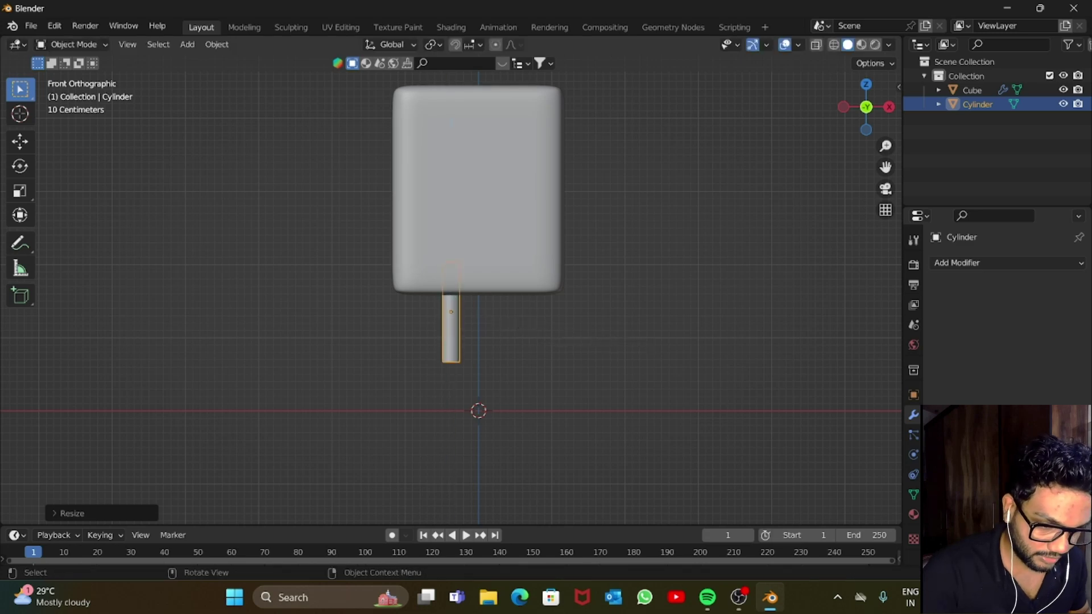
{"action": "key", "text": "g"}
{"action": "key", "text": "x"}
{"action": "key", "text": "Return"}
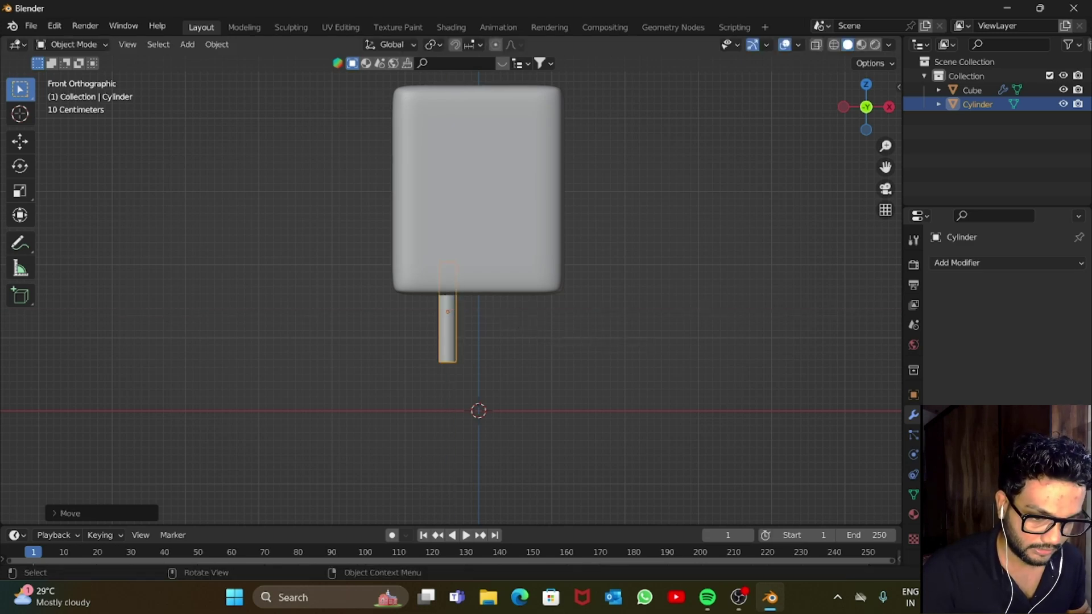
Apply Shade Auto Smooth to the prong and deselect it.
{"action": "scroll", "coordinate": [450, 290], "scroll_direction": "up", "scroll_amount": 4}
{"action": "right_click", "coordinate": [418, 320]}
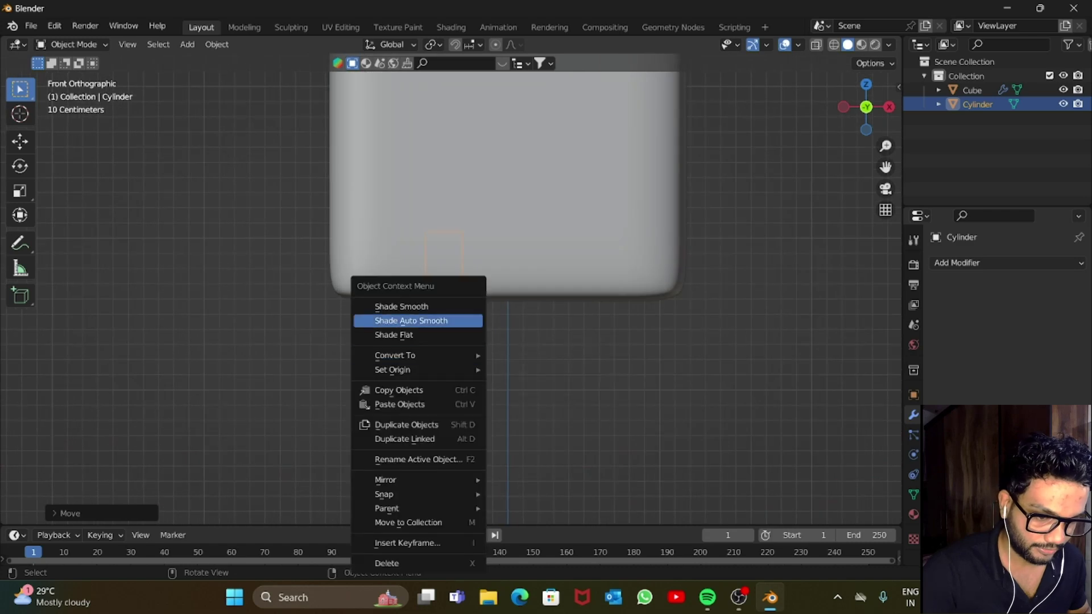
{"action": "left_click", "coordinate": [418, 321]}
{"action": "scroll", "coordinate": [449, 288], "scroll_direction": "down", "scroll_amount": 2}
{"action": "left_click", "coordinate": [569, 364]}
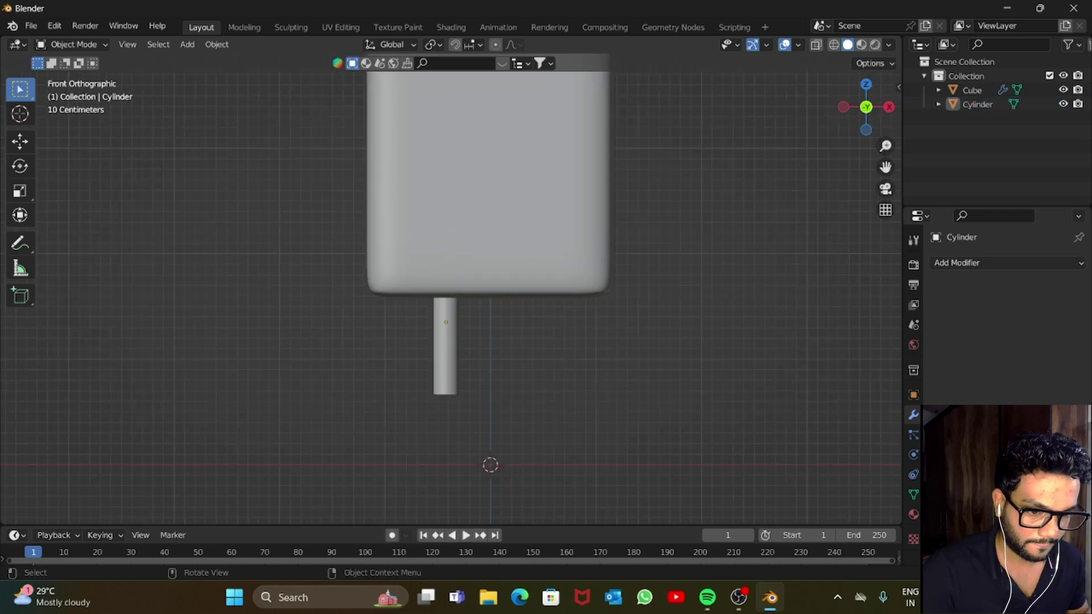
Reselect the prong and lower it slightly along Z in front view, keeping its upper end inside the block.
{"action": "scroll", "coordinate": [449, 289], "scroll_direction": "down", "scroll_amount": 2}
{"action": "left_click_drag", "start_coordinate": [866, 107], "coordinate": [893, 124]}
{"action": "left_click", "coordinate": [447, 336]}
{"action": "key", "text": "KP_1"}
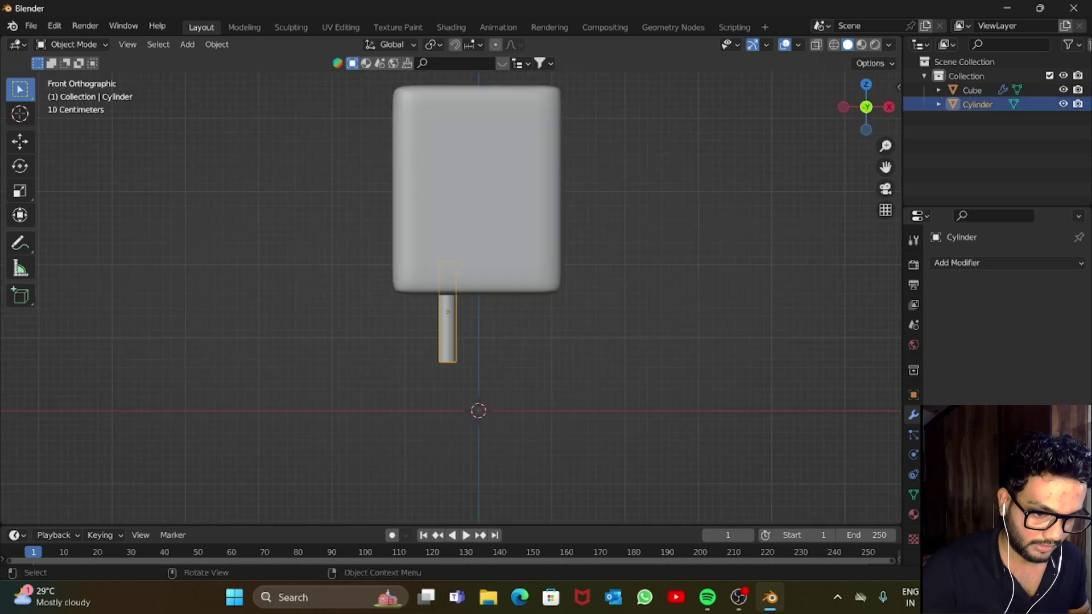
{"action": "key", "text": "g"}
{"action": "key", "text": "z"}
{"action": "left_click", "coordinate": [447, 348]}
Duplicate the prong about 0.87 m along X to form a second prong under the block.
{"action": "key", "text": "shift+d"}
{"action": "key", "text": "x"}
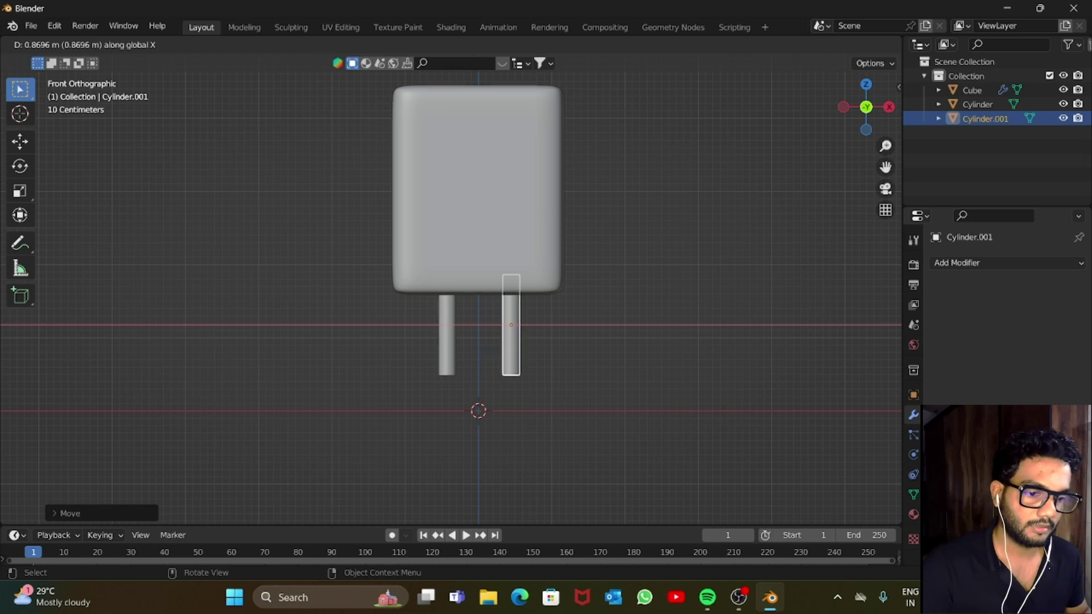
{"action": "left_click", "coordinate": [511, 349]}
{"action": "left_click", "coordinate": [569, 348]}
{"action": "scroll", "coordinate": [451, 290], "scroll_direction": "down", "scroll_amount": 2}
{"action": "left_click_drag", "start_coordinate": [882, 106], "coordinate": [981, 108]}
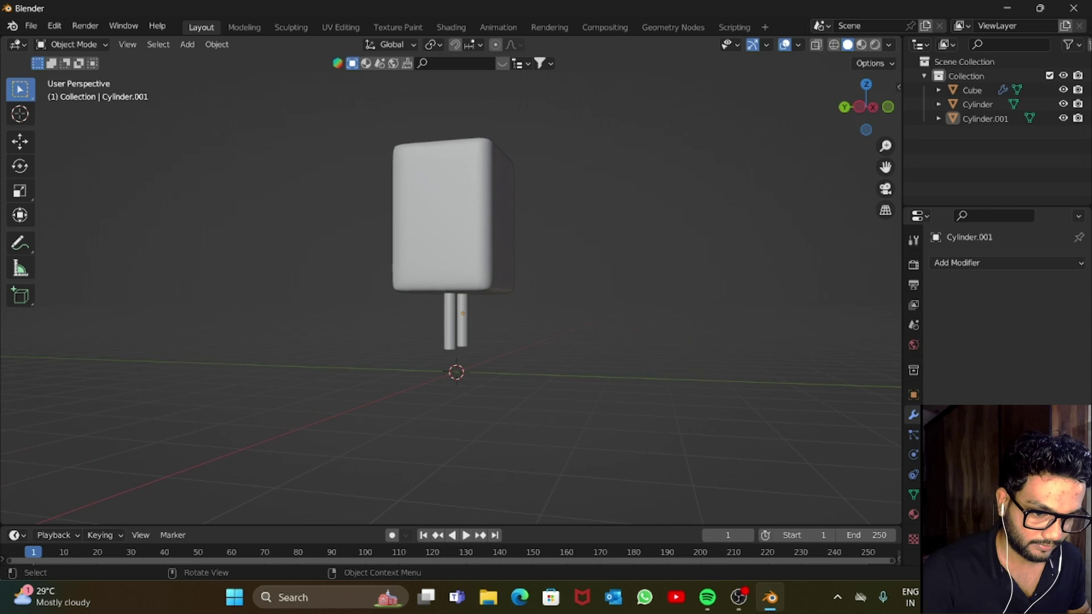
Select the original prong and scale it up uniformly by about 1.4.
{"action": "scroll", "coordinate": [451, 289], "scroll_direction": "up", "scroll_amount": 4}
{"action": "left_click", "coordinate": [450, 369]}
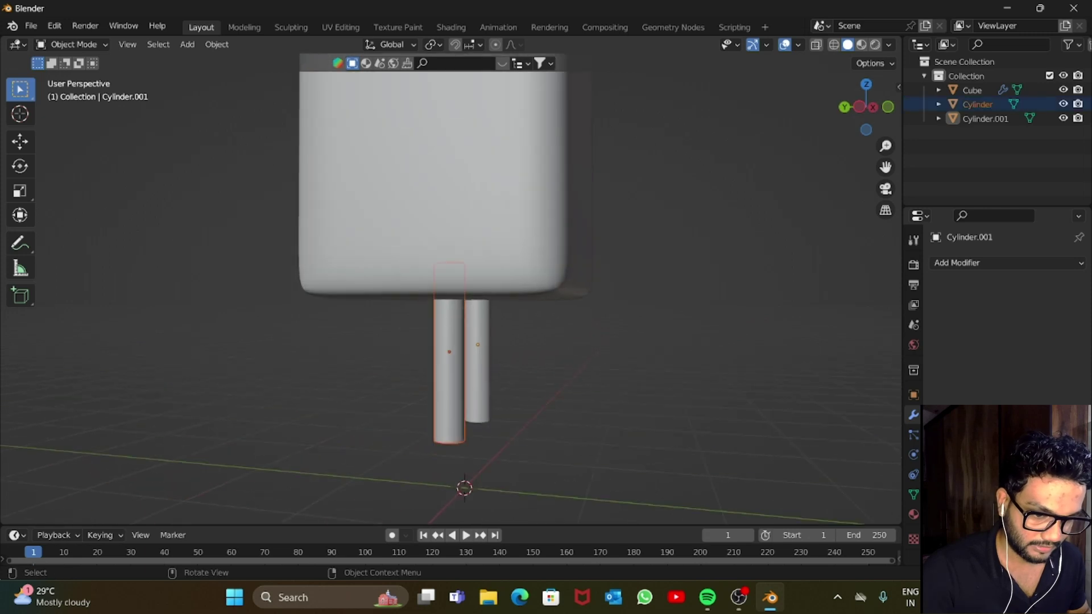
{"action": "key", "text": "s"}
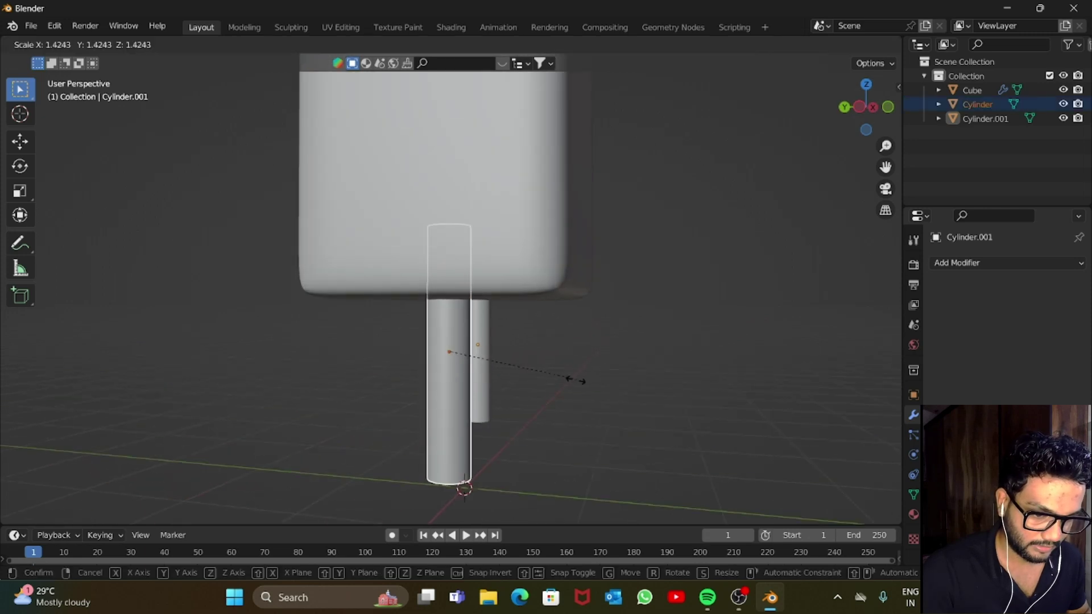
{"action": "key", "text": "Return"}
Delete the thinner duplicate prong and return to front view.
{"action": "left_click", "coordinate": [480, 375]}
{"action": "key", "text": "Delete"}
{"action": "key", "text": "KP_1"}
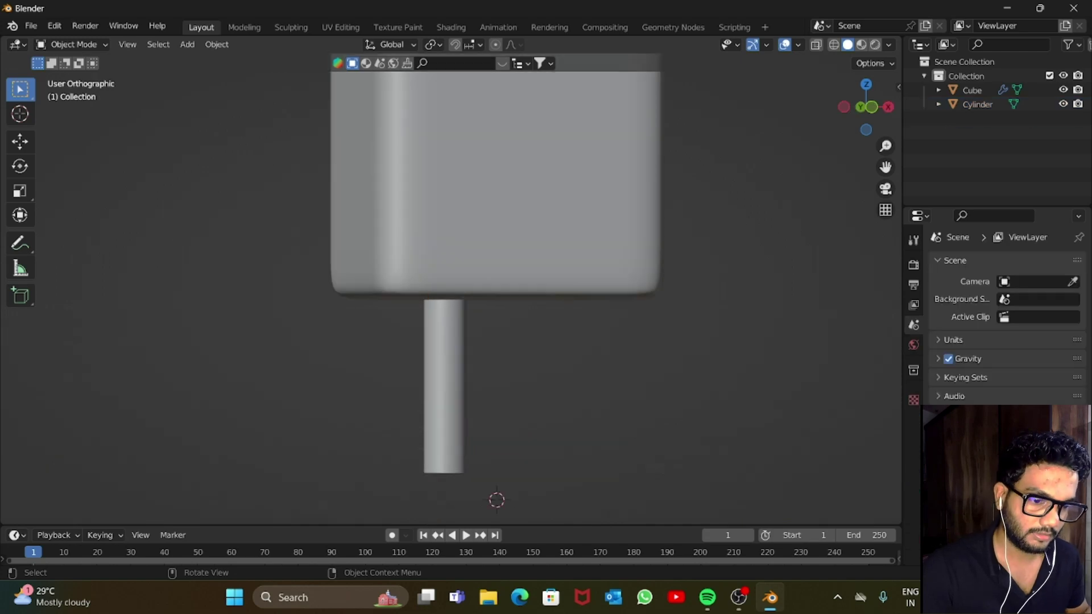
Select the remaining prong in front view, scale it down slightly, and raise it slightly along Z into the block.
{"action": "scroll", "coordinate": [451, 287], "scroll_direction": "down", "scroll_amount": 3}
{"action": "left_click", "coordinate": [447, 341]}
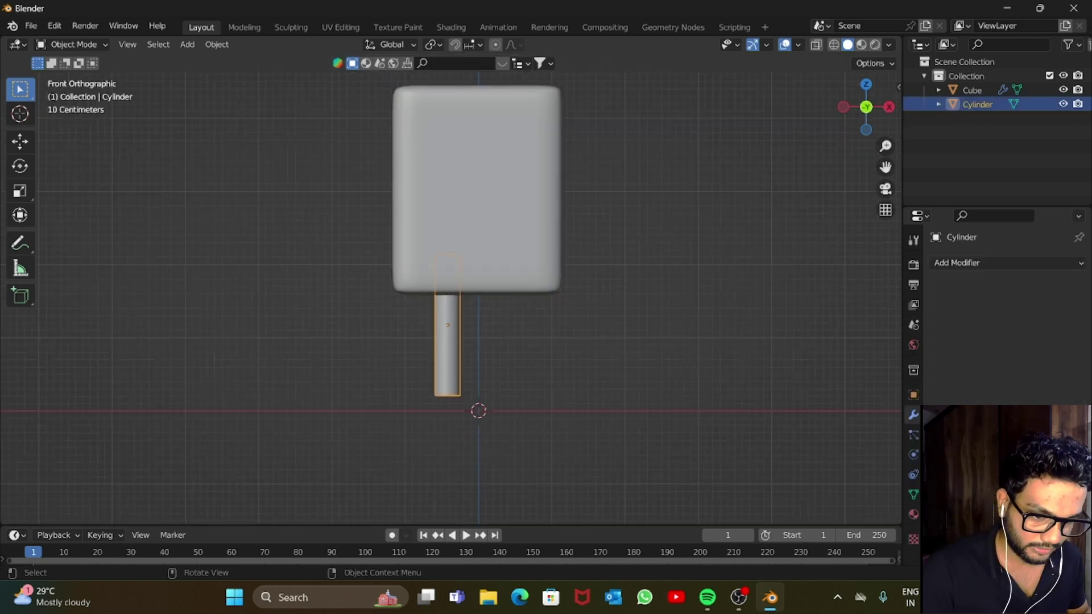
{"action": "key", "text": "s"}
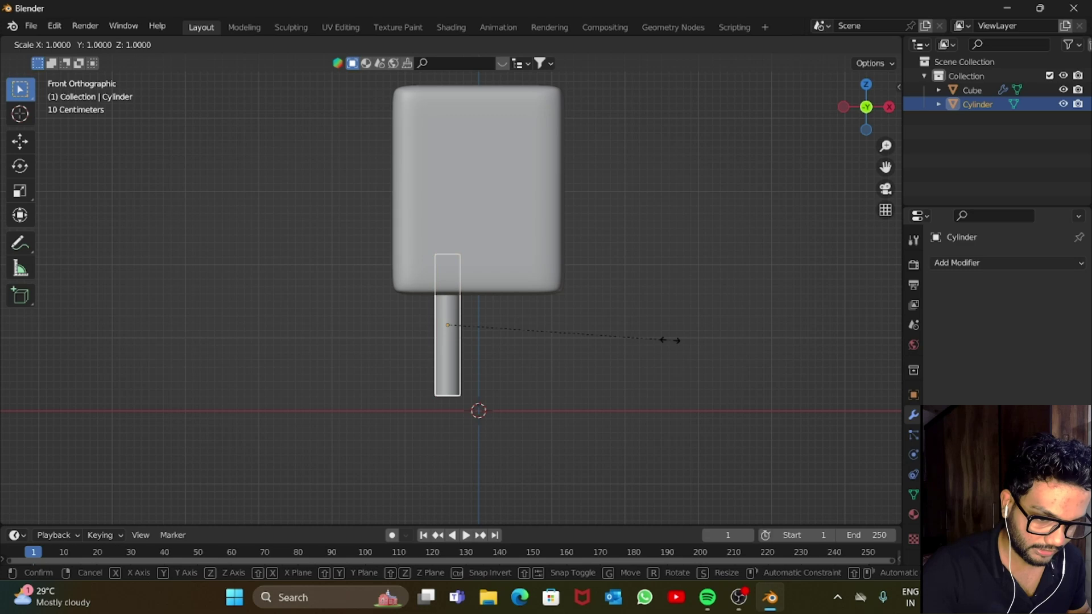
{"action": "left_click", "coordinate": [622, 339]}
{"action": "key", "text": "g"}
{"action": "key", "text": "z"}
{"action": "left_click", "coordinate": [619, 337]}
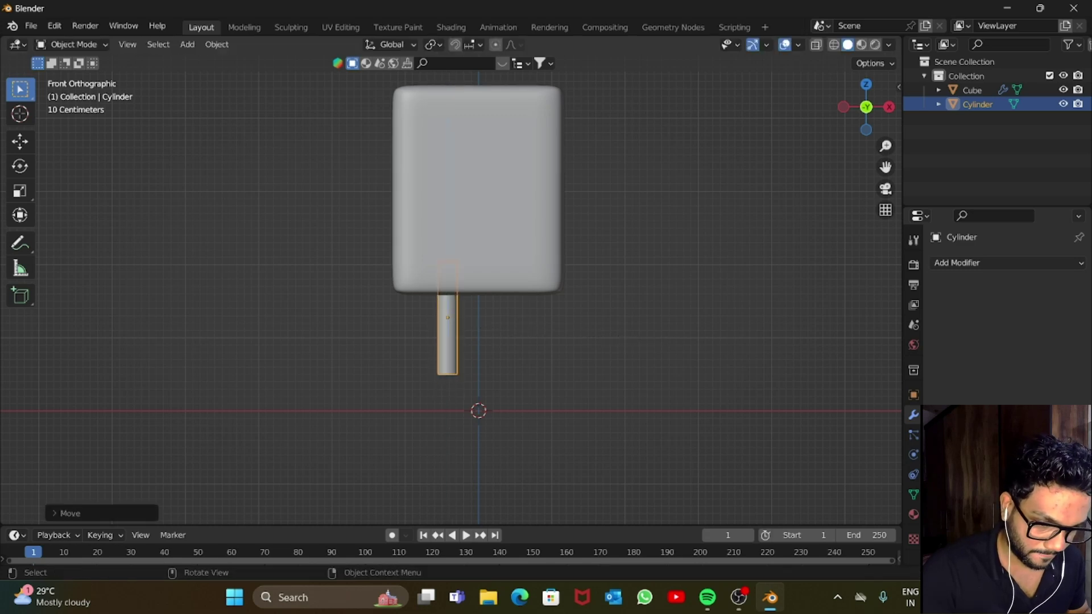
Duplicate the prong about 0.82 m along X to form the second prong under the block.
{"action": "key", "text": "shift+d"}
{"action": "key", "text": "x"}
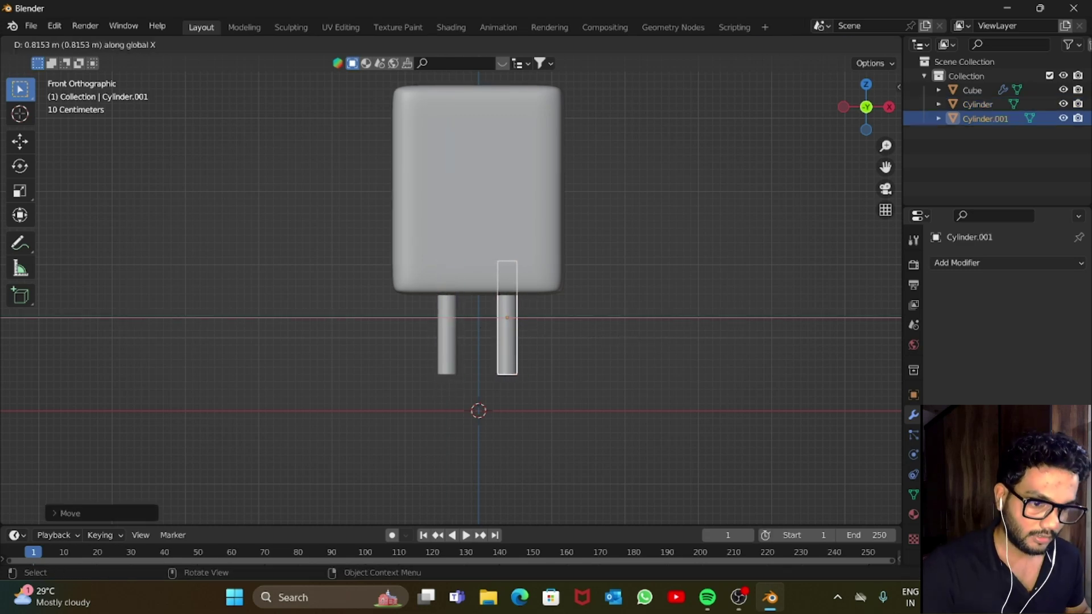
{"action": "left_click", "coordinate": [593, 337]}
{"action": "left_click", "coordinate": [592, 336]}
Select the adapter block, scale it down uniformly to about 0.83, and return to front view.
{"action": "scroll", "coordinate": [593, 337], "scroll_direction": "down", "scroll_amount": 5}
{"action": "left_click_drag", "start_coordinate": [866, 107], "coordinate": [955, 134]}
{"action": "scroll", "coordinate": [451, 298], "scroll_direction": "up", "scroll_amount": 2}
{"action": "scroll", "coordinate": [451, 298], "scroll_direction": "up", "scroll_amount": 2}
{"action": "left_click", "coordinate": [455, 244]}
{"action": "key", "text": "s"}
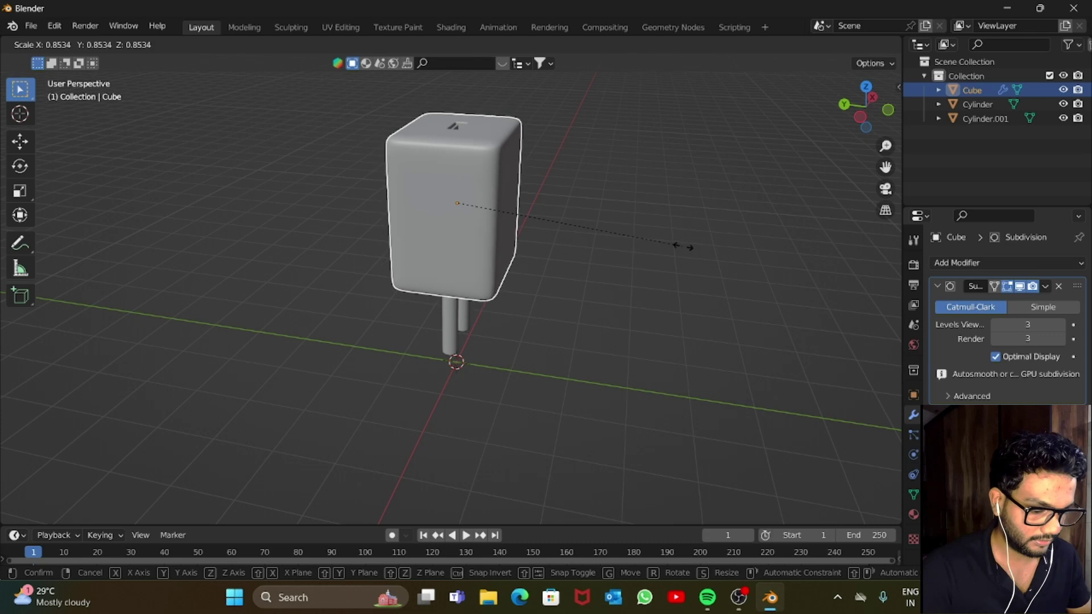
{"action": "left_click", "coordinate": [676, 245]}
{"action": "key", "text": "KP_5"}
{"action": "key", "text": "KP_1"}
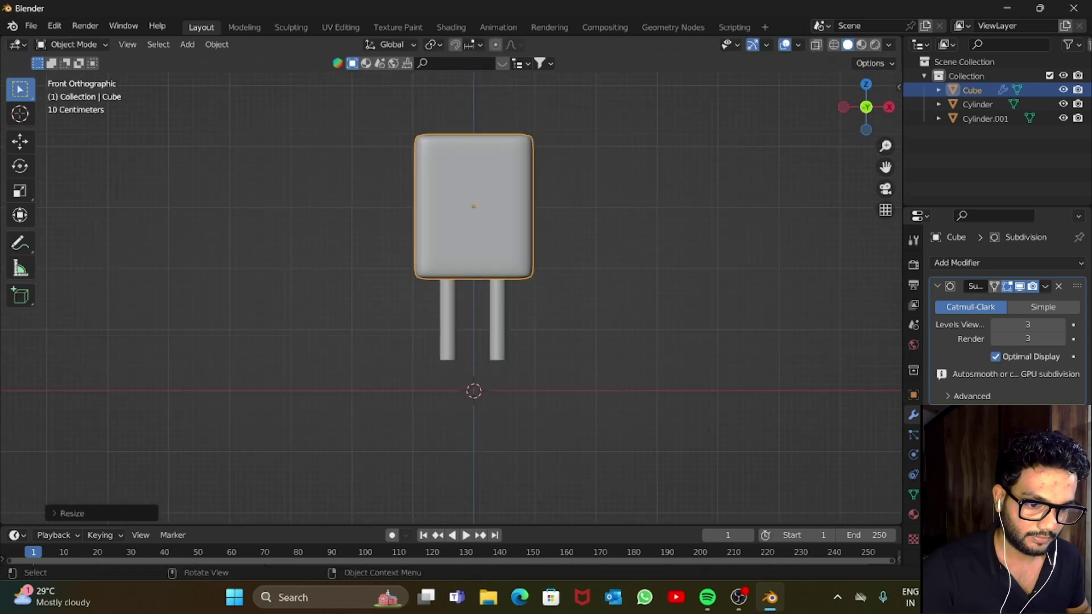
Select both prongs and raise them about 0.33 m along Z into the block.
{"action": "scroll", "coordinate": [467, 255], "scroll_direction": "down", "scroll_amount": 1}
{"action": "key", "text": "alt+a"}
{"action": "scroll", "coordinate": [448, 286], "scroll_direction": "up", "scroll_amount": 3}
{"action": "left_click", "coordinate": [449, 301]}
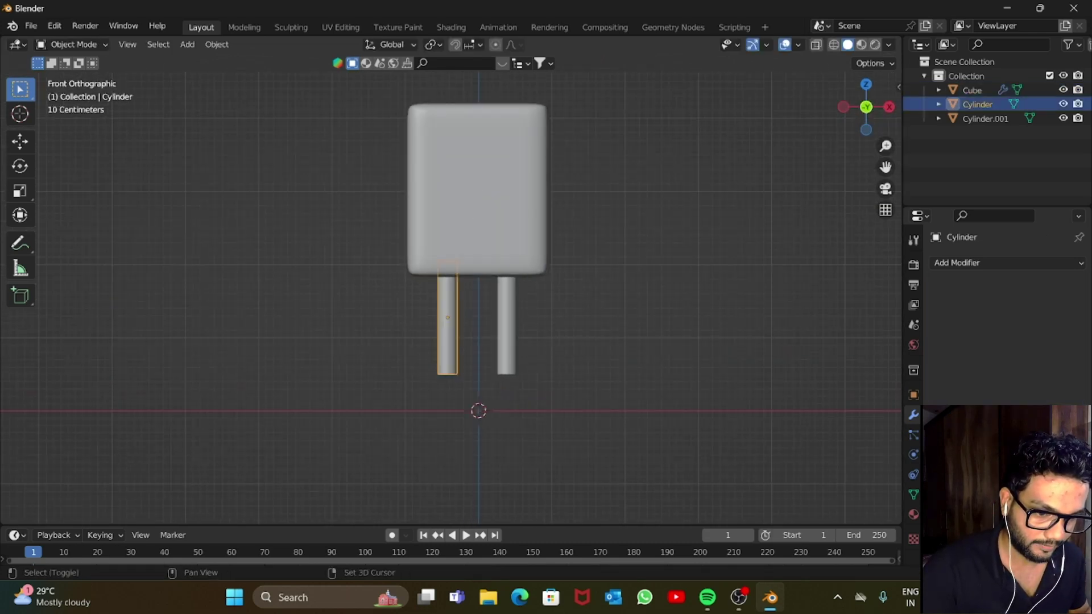
{"action": "left_click", "coordinate": [506, 307], "text": "shift"}
{"action": "key", "text": "g"}
{"action": "key", "text": "z"}
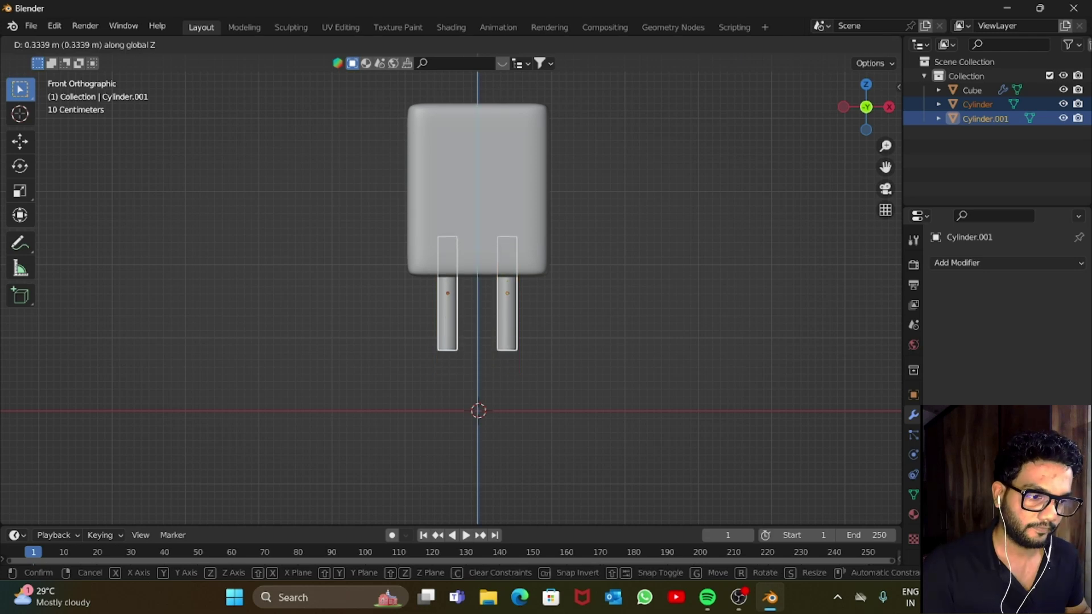
{"action": "key", "text": "Return"}
{"action": "key", "text": "alt+a"}
Save the project as Iphone_Charger2.blend in the Iphone Charger folder.
{"action": "scroll", "coordinate": [451, 294], "scroll_direction": "down", "scroll_amount": 3}
{"action": "left_click_drag", "start_coordinate": [865, 125], "coordinate": [864, 94]}
{"action": "scroll", "coordinate": [455, 285], "scroll_direction": "up", "scroll_amount": 5}
{"action": "scroll", "coordinate": [455, 284], "scroll_direction": "down", "scroll_amount": 3}
{"action": "scroll", "coordinate": [455, 284], "scroll_direction": "down", "scroll_amount": 3}
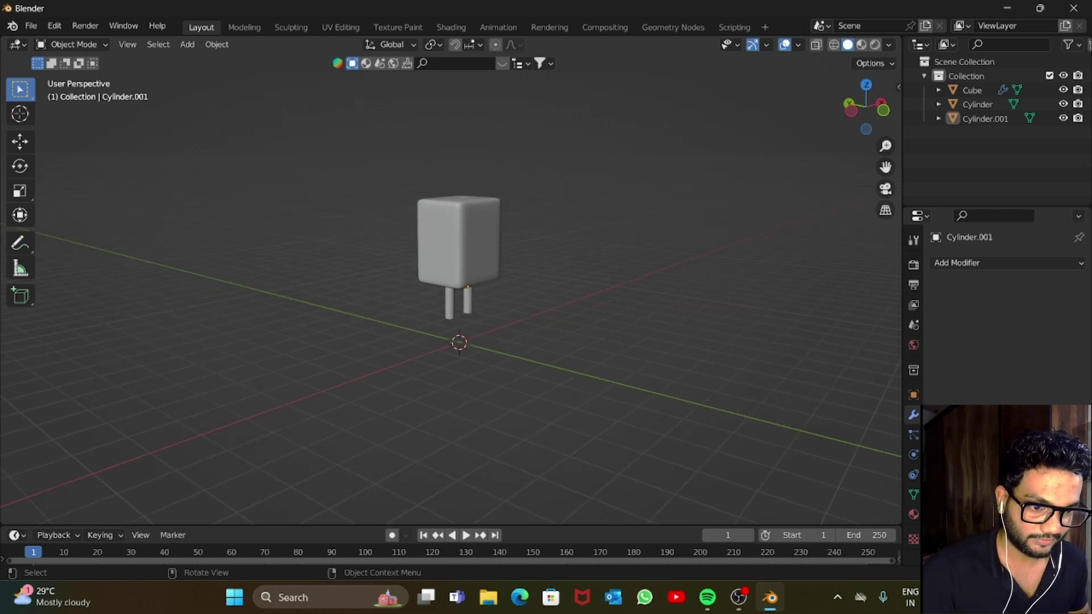
{"action": "key", "text": "ctrl+s"}
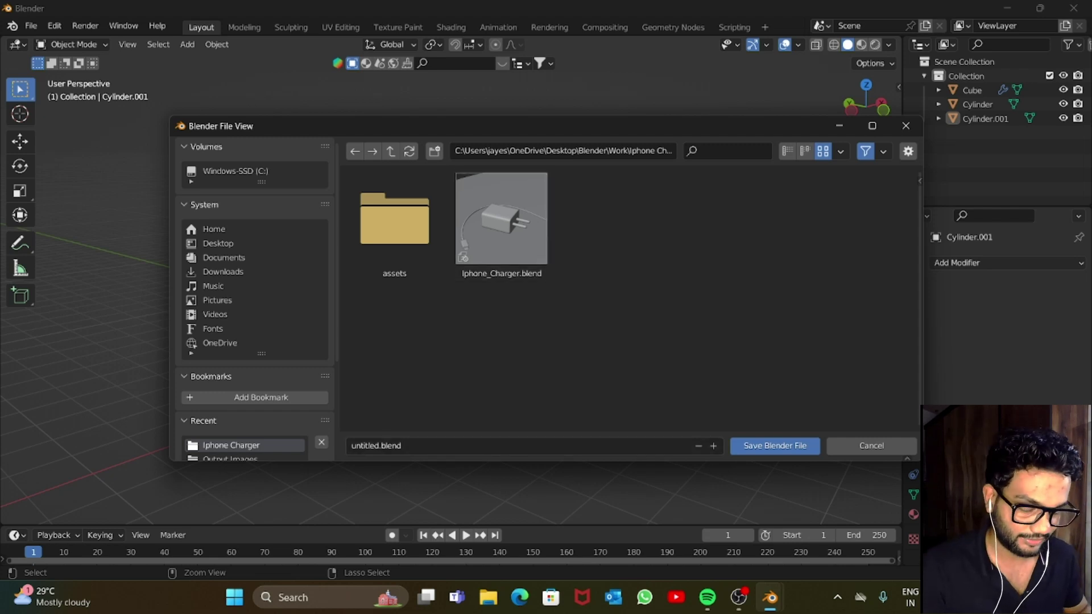
{"action": "left_click", "coordinate": [376, 446]}
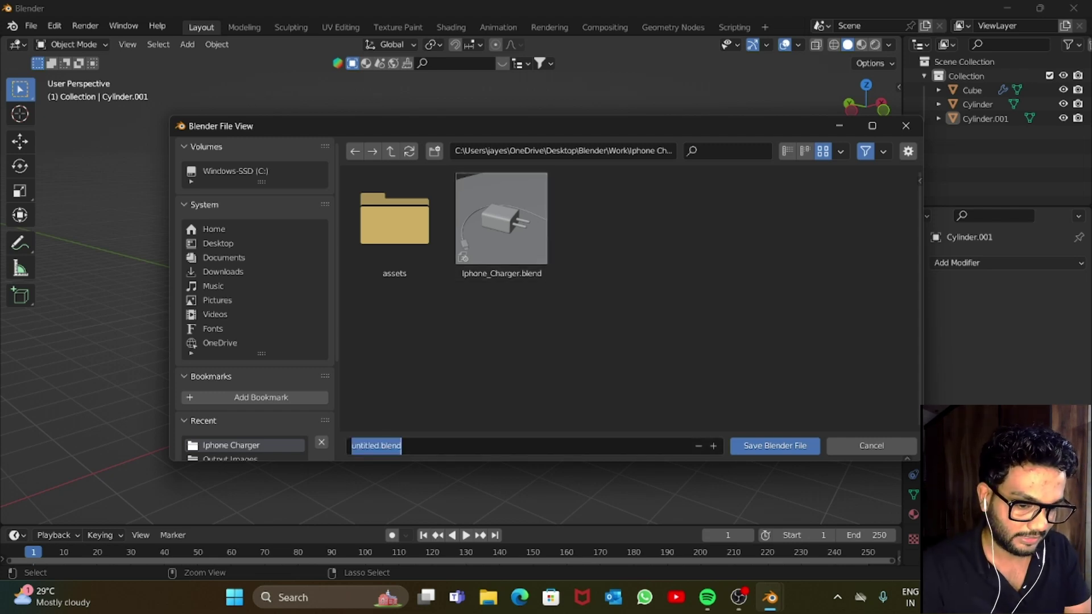
{"action": "key", "text": "BackSpace"}
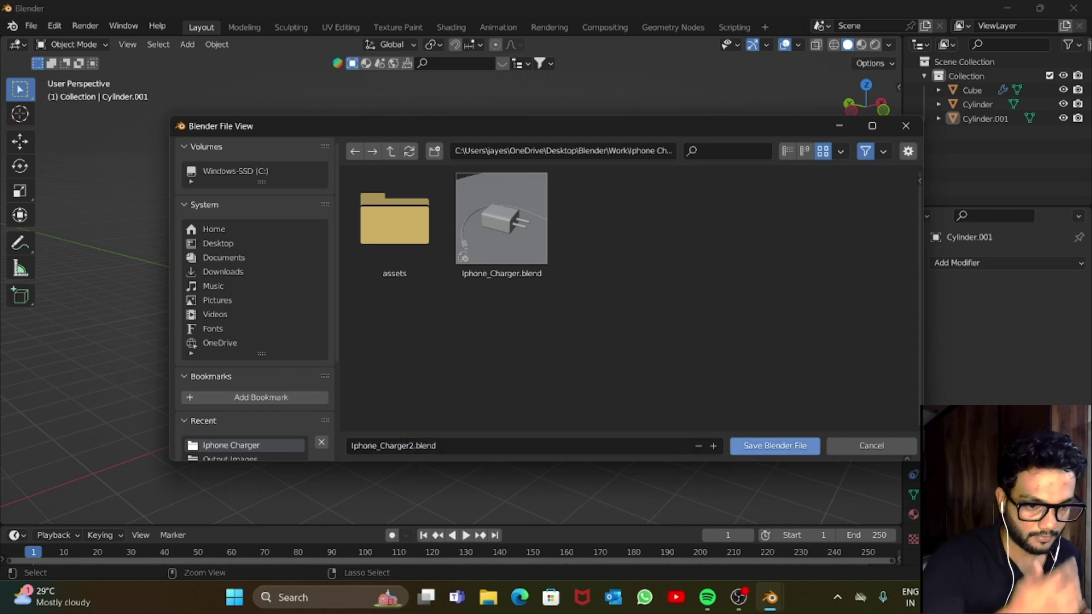
{"action": "key", "text": "Return"}
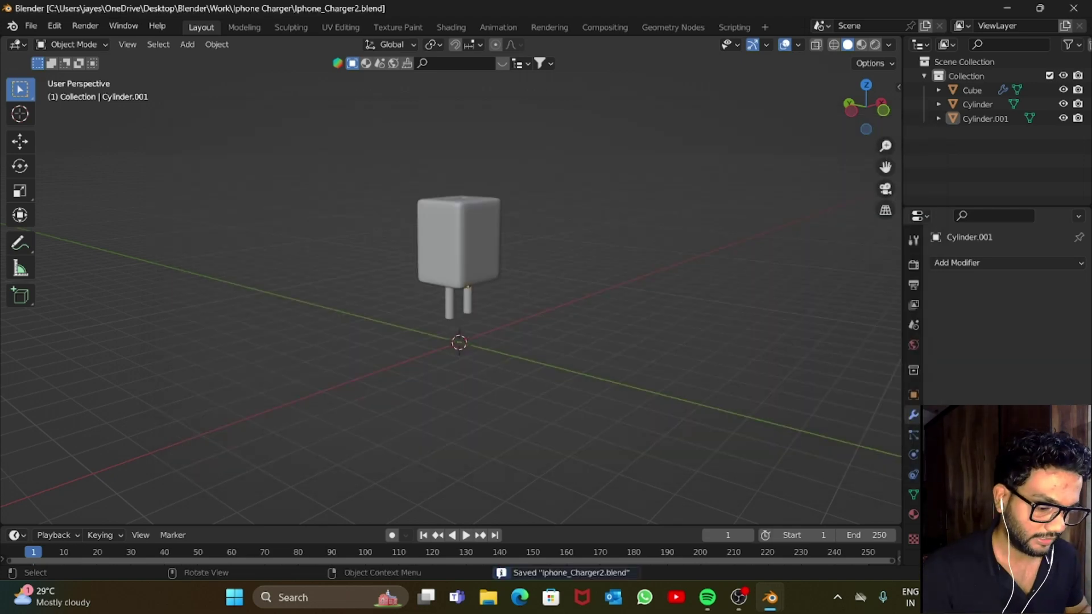
{"action": "scroll", "coordinate": [458, 281], "scroll_direction": "up", "scroll_amount": 3}
{"action": "scroll", "coordinate": [458, 280], "scroll_direction": "down", "scroll_amount": 4}
{"action": "key", "text": "KP_1"}
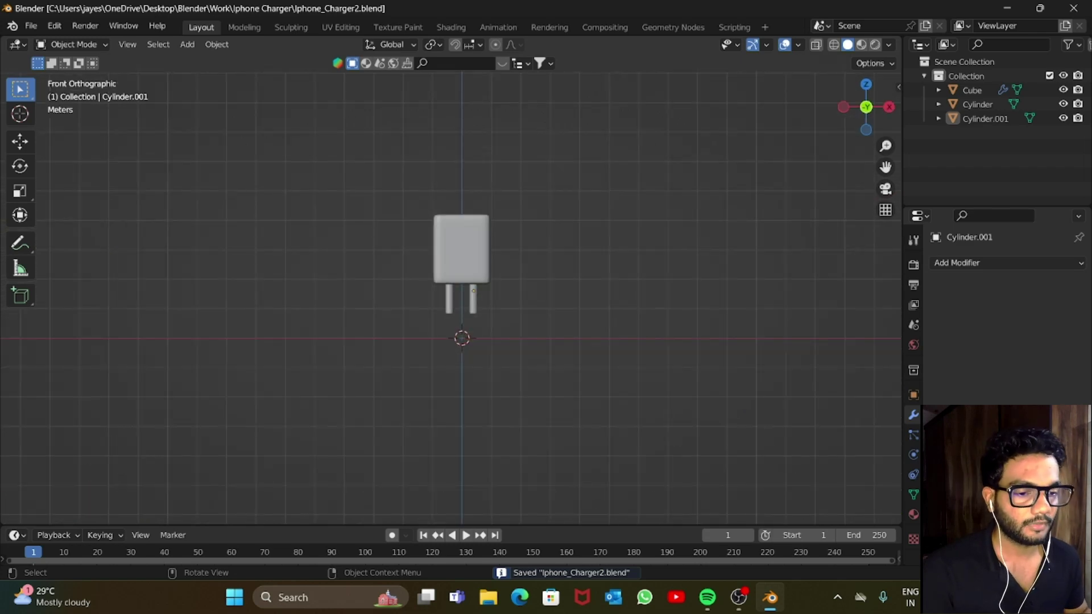
{"action": "scroll", "coordinate": [451, 288], "scroll_direction": "up", "scroll_amount": 2}
{"action": "scroll", "coordinate": [451, 289], "scroll_direction": "down", "scroll_amount": 2}
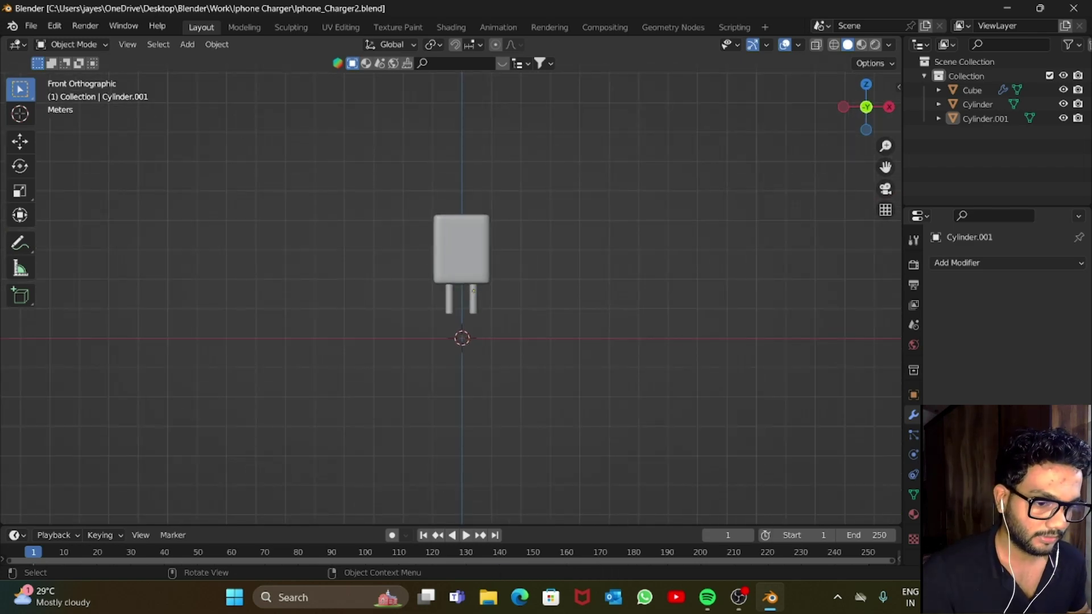
{"action": "scroll", "coordinate": [452, 287], "scroll_direction": "up", "scroll_amount": 3}
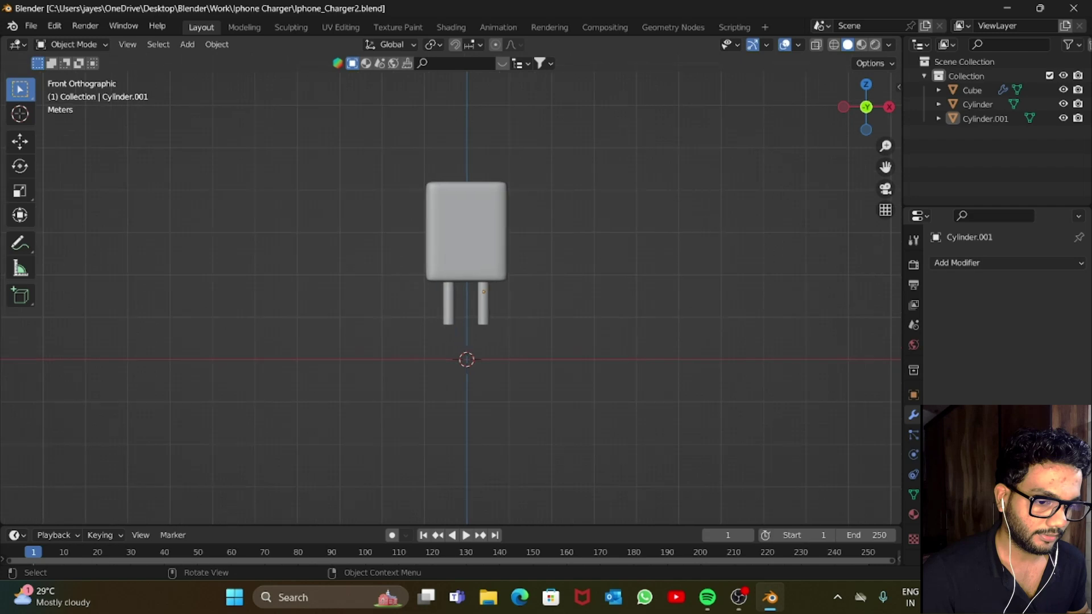
{"action": "scroll", "coordinate": [452, 287], "scroll_direction": "down", "scroll_amount": 3}
{"action": "scroll", "coordinate": [452, 287], "scroll_direction": "up", "scroll_amount": 4}
{"action": "scroll", "coordinate": [452, 287], "scroll_direction": "down", "scroll_amount": 4}
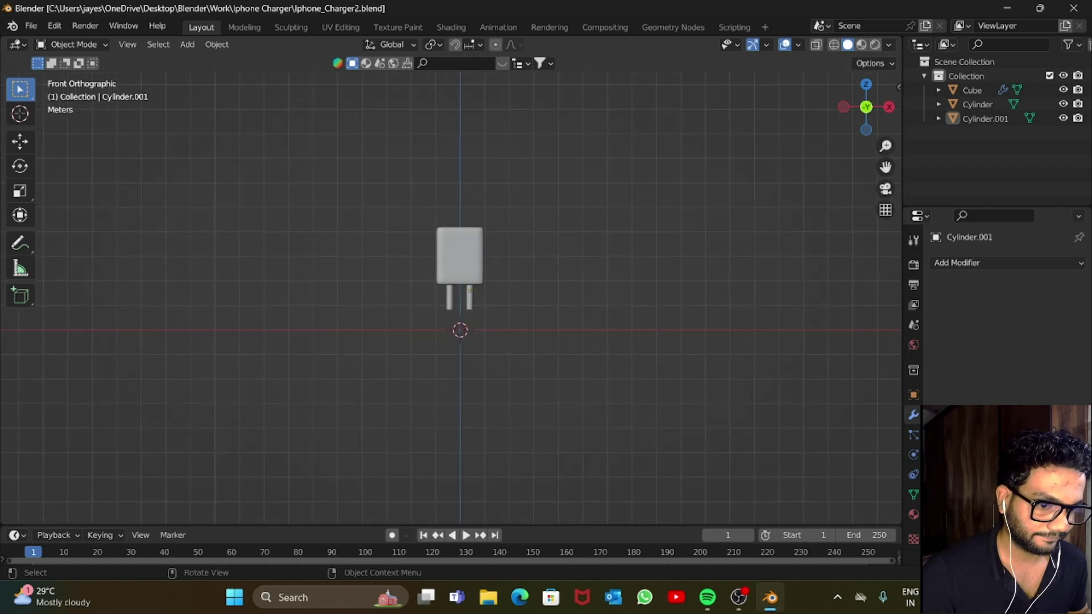
{"action": "key", "text": "shift+a"}
{"action": "key", "text": "Escape"}
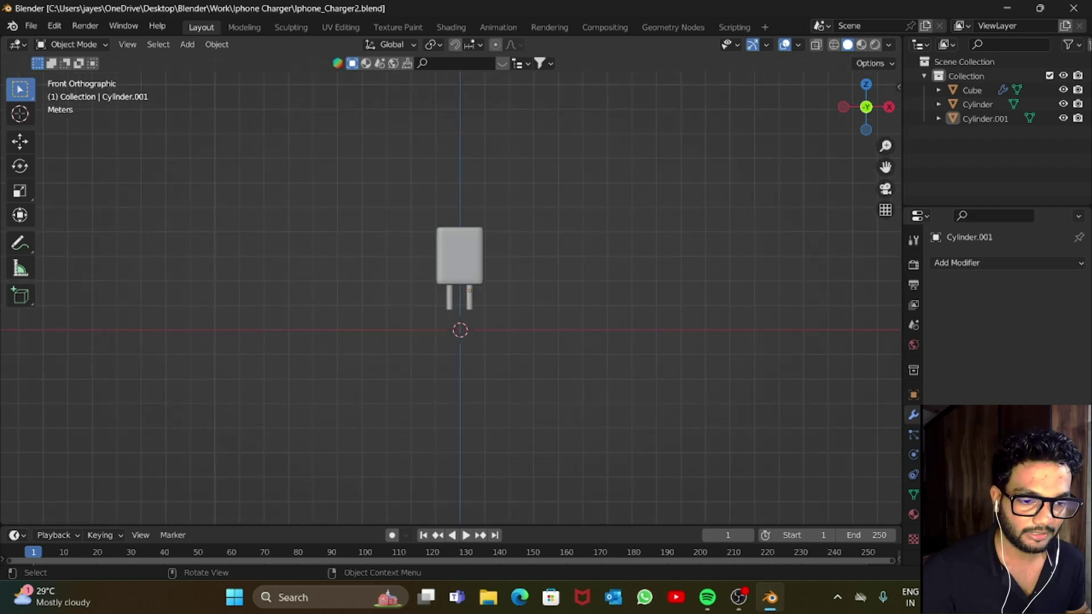
{"action": "key", "text": "shift+a"}
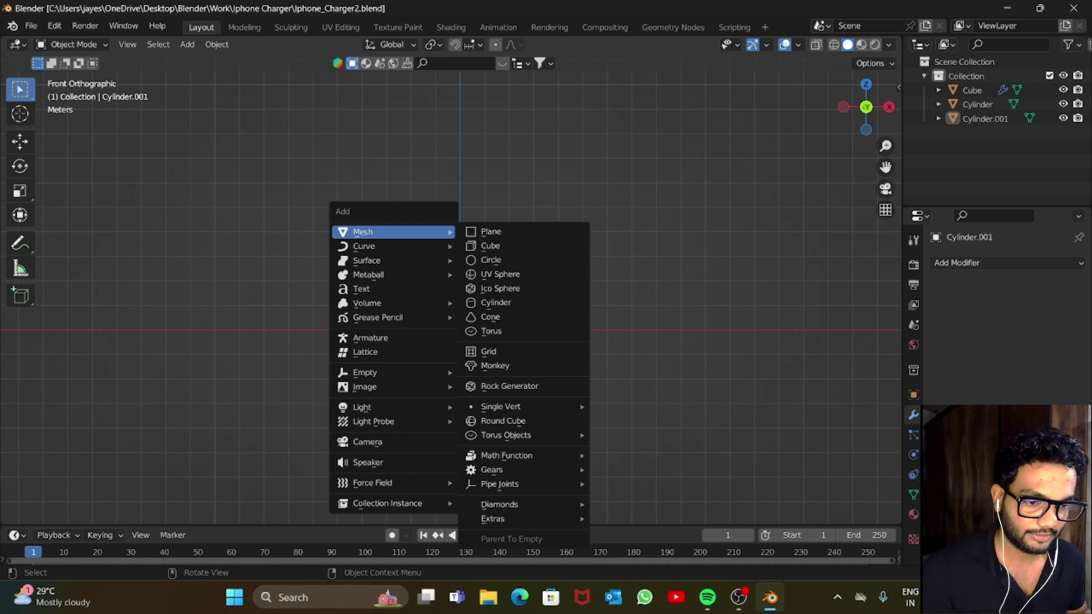
{"action": "key", "text": "Escape"}
{"action": "scroll", "coordinate": [452, 301], "scroll_direction": "down", "scroll_amount": 1}
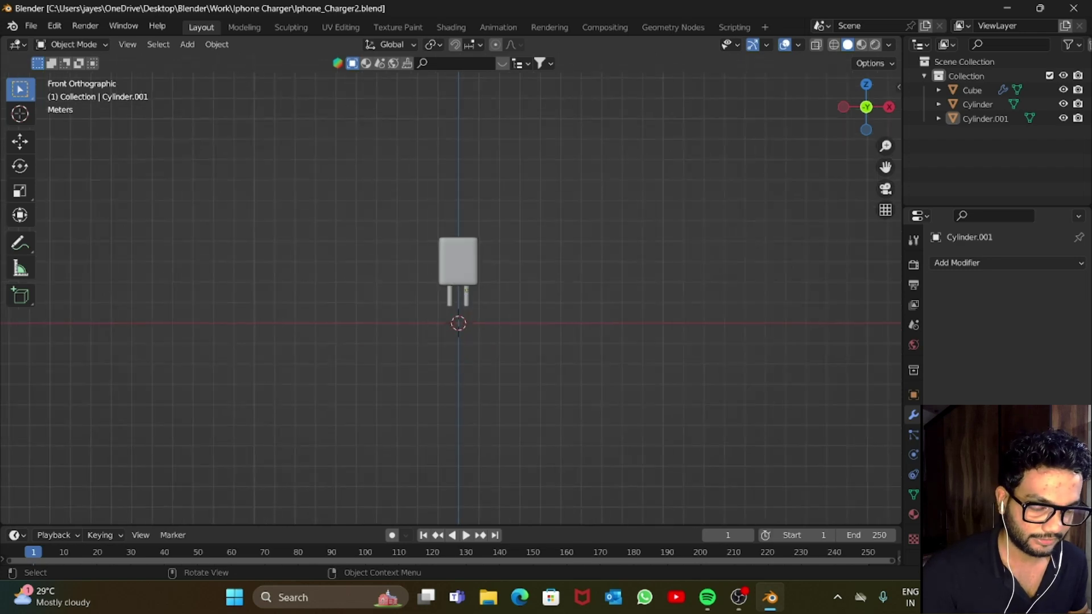
Add a cube at the origin beneath the prongs and scale it down uniformly to about a quarter of its size.
{"action": "key", "text": "shift+a"}
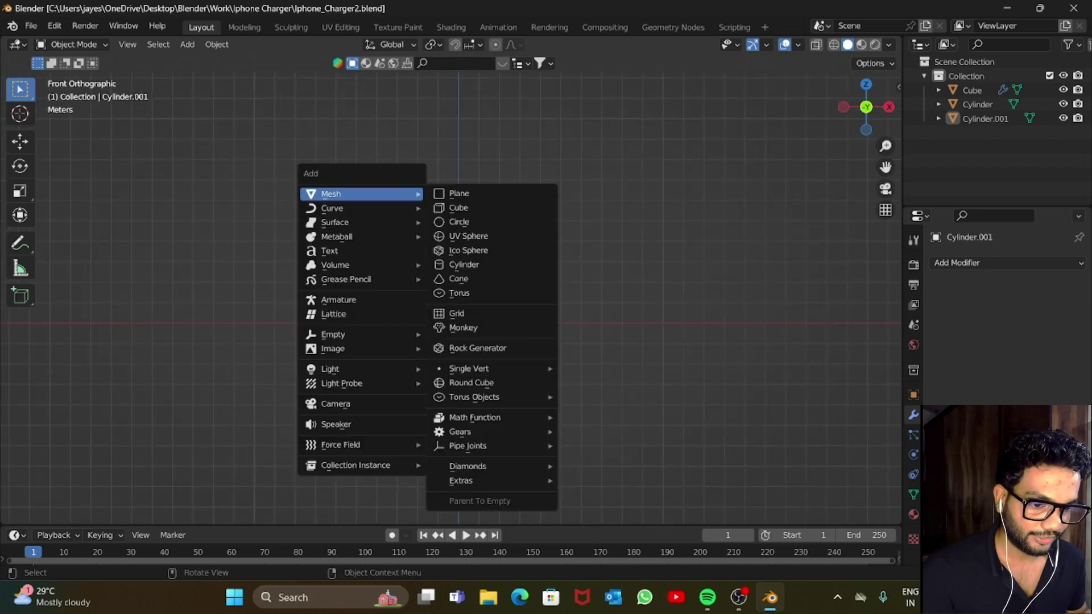
{"action": "left_click", "coordinate": [457, 207]}
{"action": "scroll", "coordinate": [458, 207], "scroll_direction": "up", "scroll_amount": 3}
{"action": "key", "text": "s"}
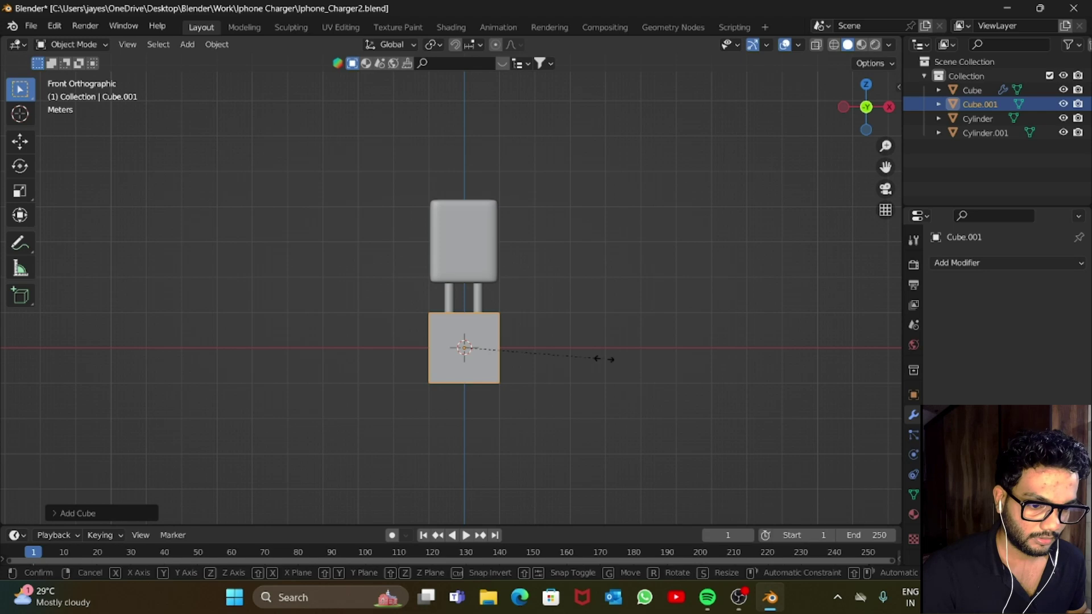
{"action": "key", "text": "z"}
{"action": "right_click", "coordinate": [563, 358]}
{"action": "key", "text": "s"}
{"action": "left_click", "coordinate": [500, 358]}
{"action": "key", "text": "g"}
{"action": "key", "text": "x"}
{"action": "key", "text": "Escape"}
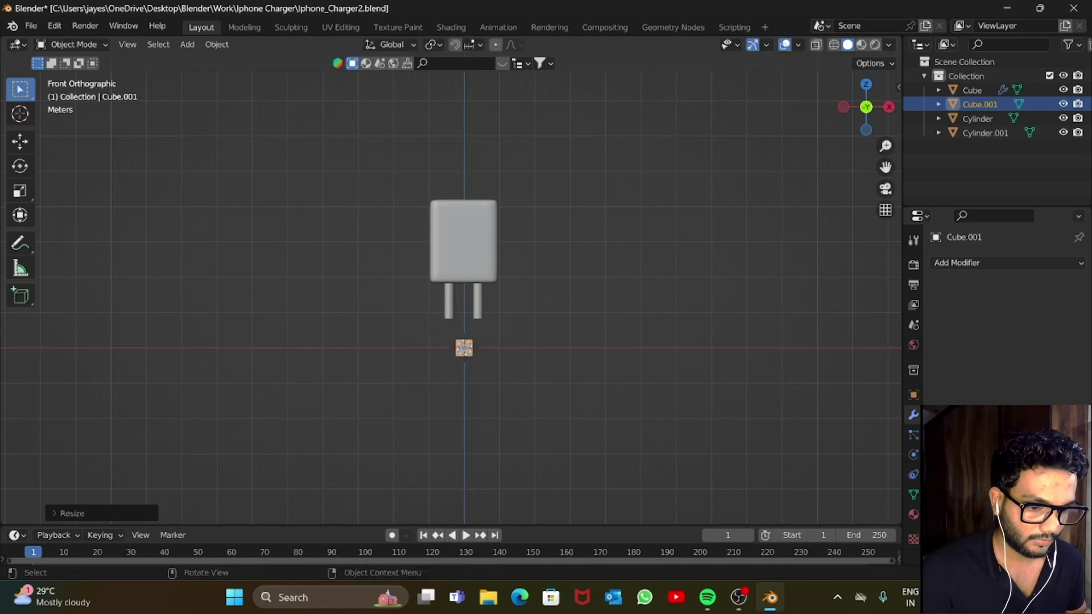
Stretch the small cube along Z to about 2.2 times its height and scale it down uniformly to about 0.6.
{"action": "scroll", "coordinate": [452, 289], "scroll_direction": "up", "scroll_amount": 5}
{"action": "scroll", "coordinate": [452, 289], "scroll_direction": "down", "scroll_amount": 3}
{"action": "scroll", "coordinate": [452, 288], "scroll_direction": "up", "scroll_amount": 1}
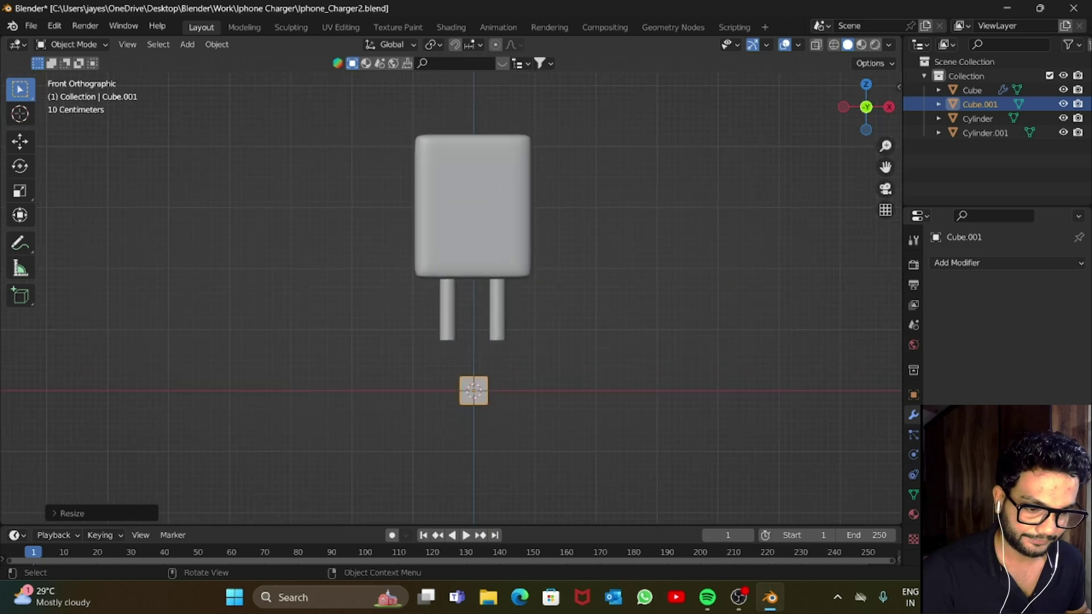
{"action": "scroll", "coordinate": [452, 289], "scroll_direction": "down", "scroll_amount": 4}
{"action": "key", "text": "s"}
{"action": "key", "text": "z"}
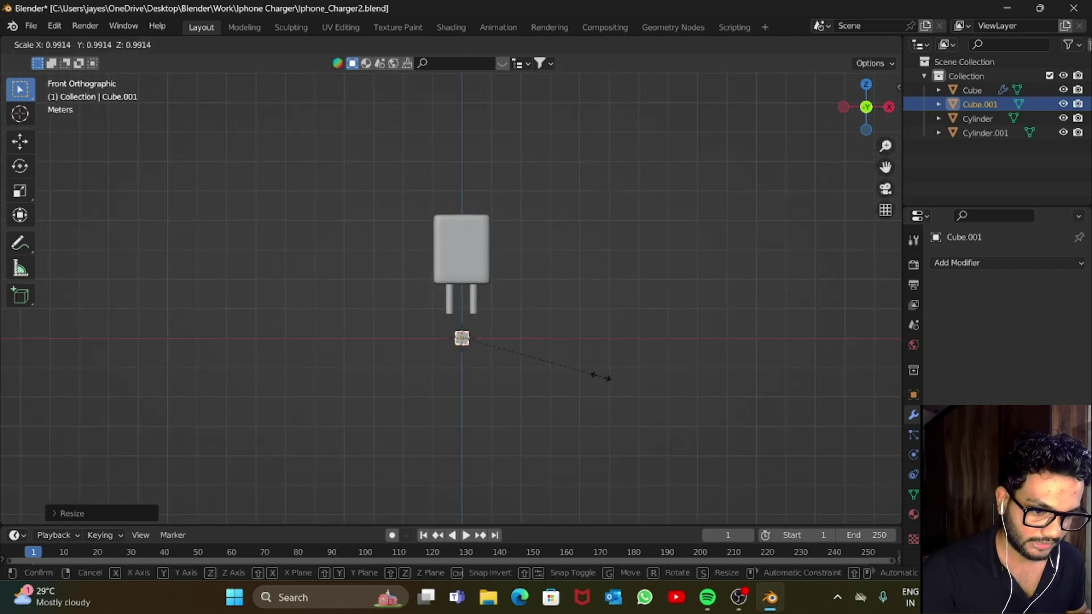
{"action": "left_click", "coordinate": [801, 379]}
{"action": "scroll", "coordinate": [452, 289], "scroll_direction": "up", "scroll_amount": 4}
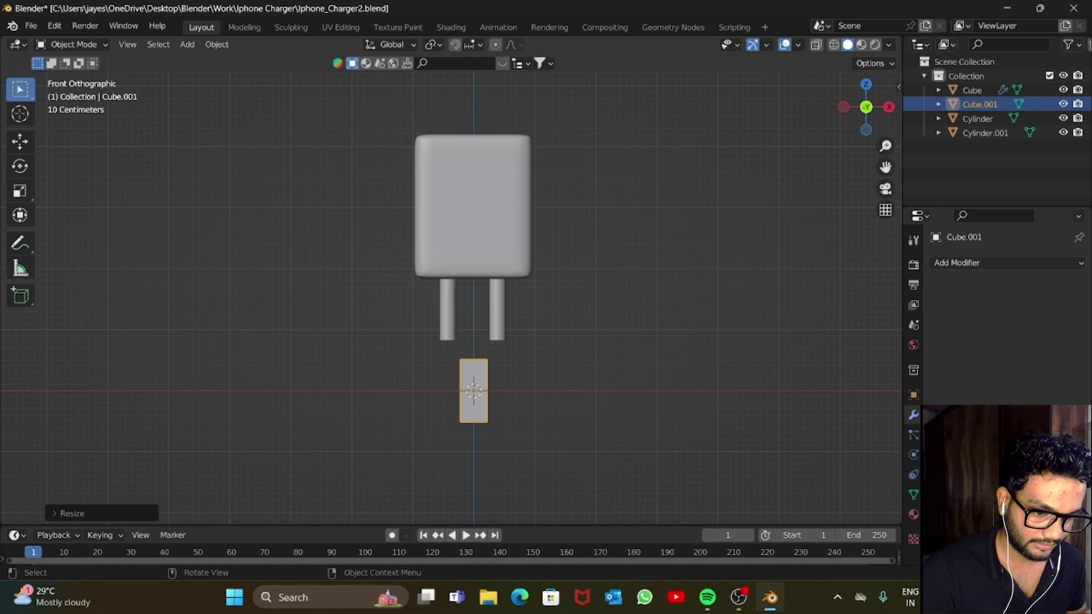
{"action": "key", "text": "s"}
{"action": "left_click", "coordinate": [592, 394]}
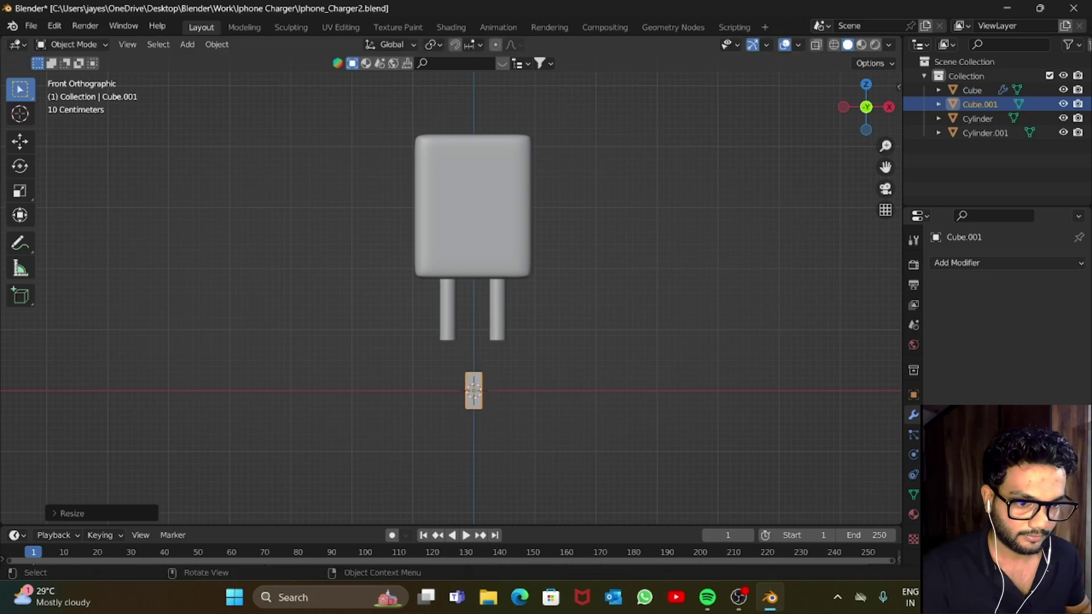
Frame the small upright cuboid and scale it down along Y to make it thinner.
{"action": "key", "text": "KP_Decimal"}
{"action": "scroll", "coordinate": [451, 289], "scroll_direction": "down", "scroll_amount": 4}
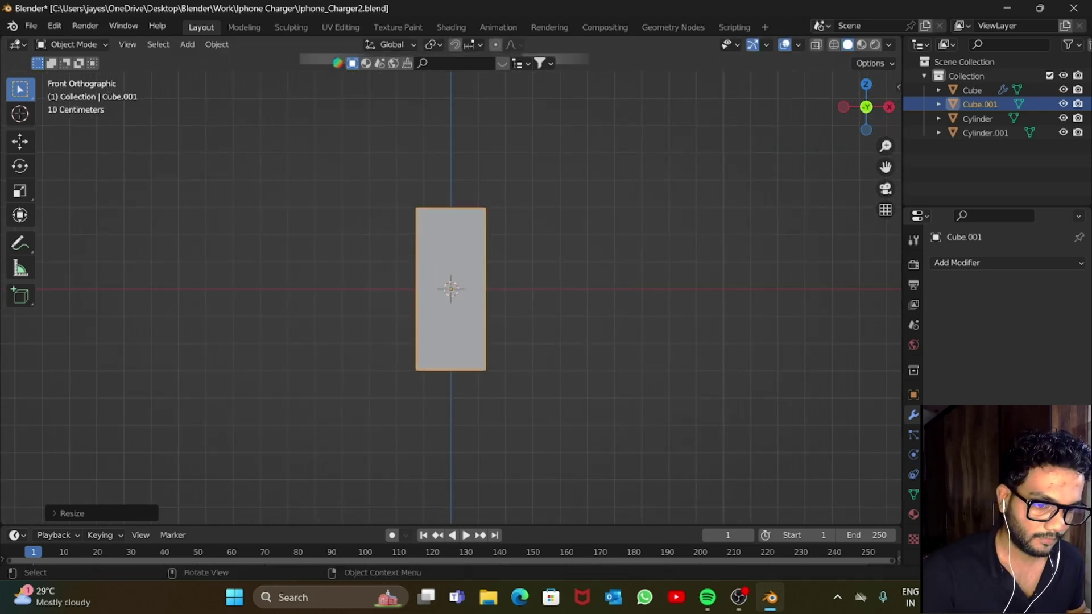
{"action": "left_click_drag", "start_coordinate": [865, 107], "coordinate": [949, 201]}
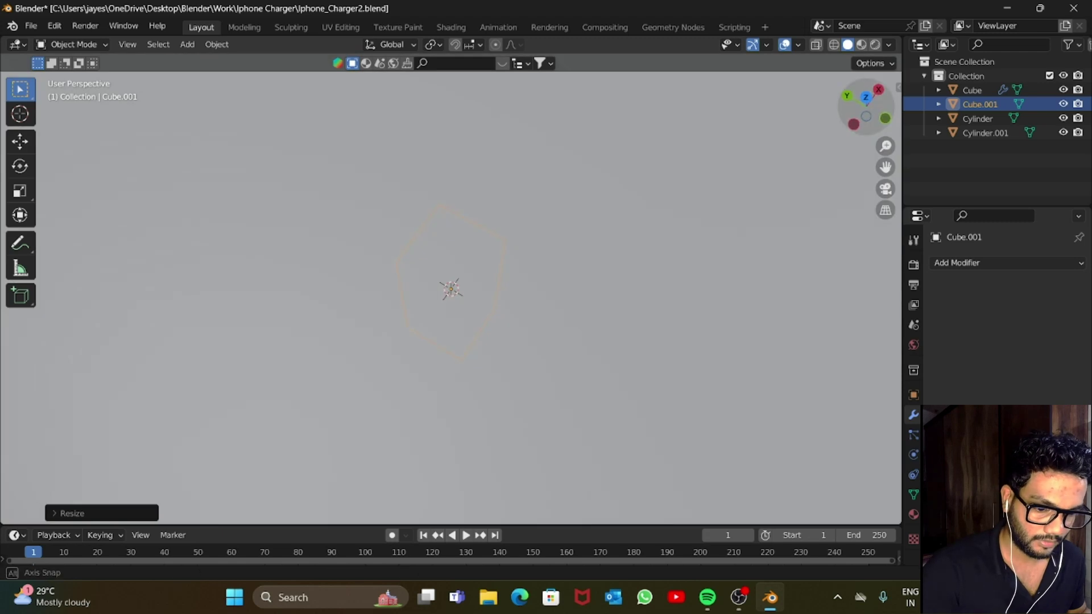
{"action": "left_click_drag", "start_coordinate": [866, 107], "coordinate": [819, 93]}
{"action": "key", "text": "s"}
{"action": "key", "text": "y"}
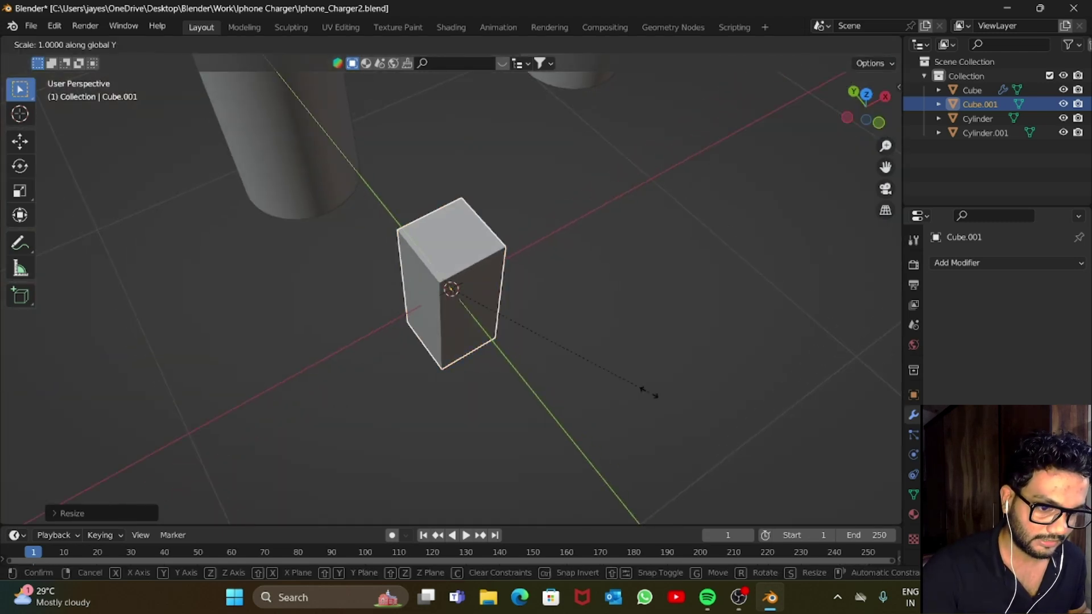
{"action": "left_click", "coordinate": [549, 361]}
Widen the thin cuboid along X by about 1.15.
{"action": "middle_click_drag", "start_coordinate": [549, 361], "coordinate": [568, 346]}
{"action": "left_click_drag", "start_coordinate": [866, 107], "coordinate": [803, 35]}
{"action": "middle_click_drag", "start_coordinate": [539, 288], "coordinate": [585, 310]}
{"action": "key", "text": "s"}
{"action": "key", "text": "x"}
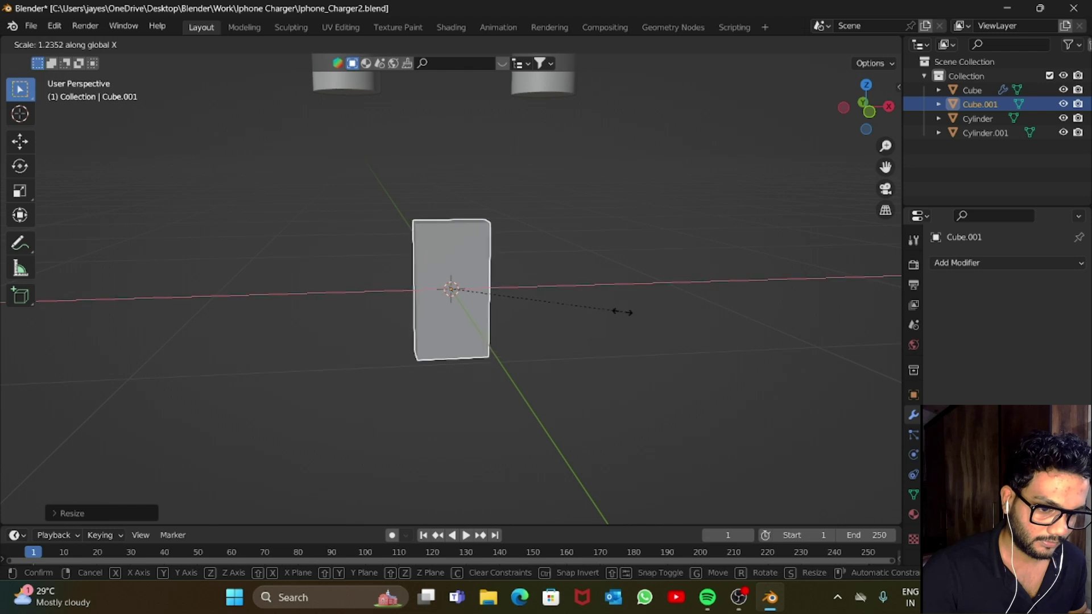
{"action": "left_click", "coordinate": [607, 315]}
{"action": "scroll", "coordinate": [606, 314], "scroll_direction": "down", "scroll_amount": 3}
{"action": "scroll", "coordinate": [451, 289], "scroll_direction": "up", "scroll_amount": 5}
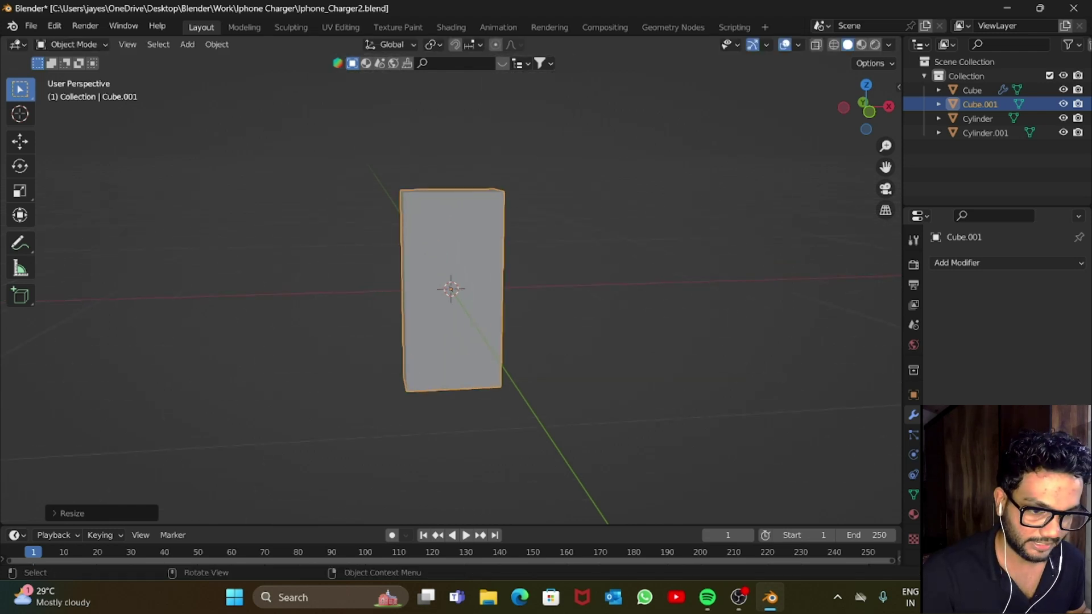
{"action": "left_click", "coordinate": [967, 262]}
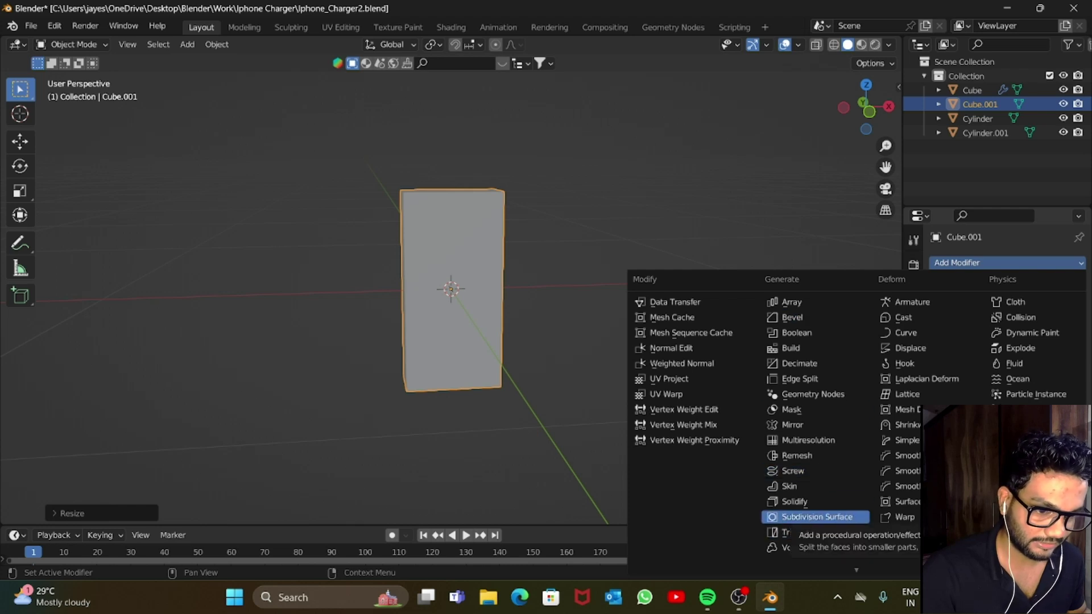
{"action": "left_click_drag", "start_coordinate": [866, 107], "coordinate": [847, 85]}
{"action": "scroll", "coordinate": [450, 289], "scroll_direction": "down", "scroll_amount": 2}
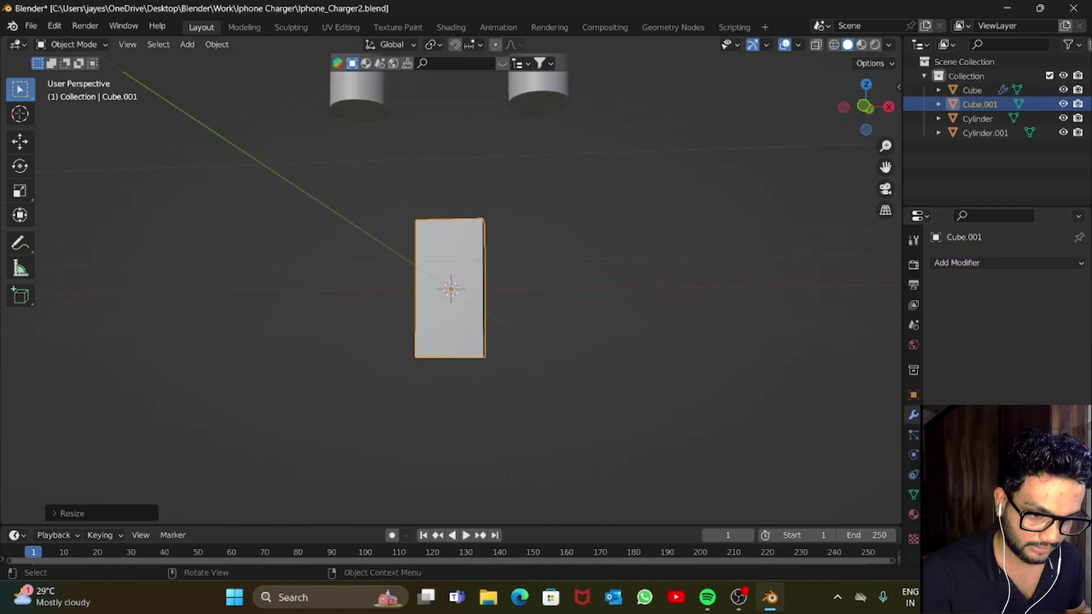
Duplicate the connector cuboid downward along Z in front view and scale the copy down uniformly to about 0.4.
{"action": "key", "text": "KP_1"}
{"action": "key", "text": "shift+d"}
{"action": "key", "text": "z"}
{"action": "left_click", "coordinate": [739, 320]}
{"action": "key", "text": "s"}
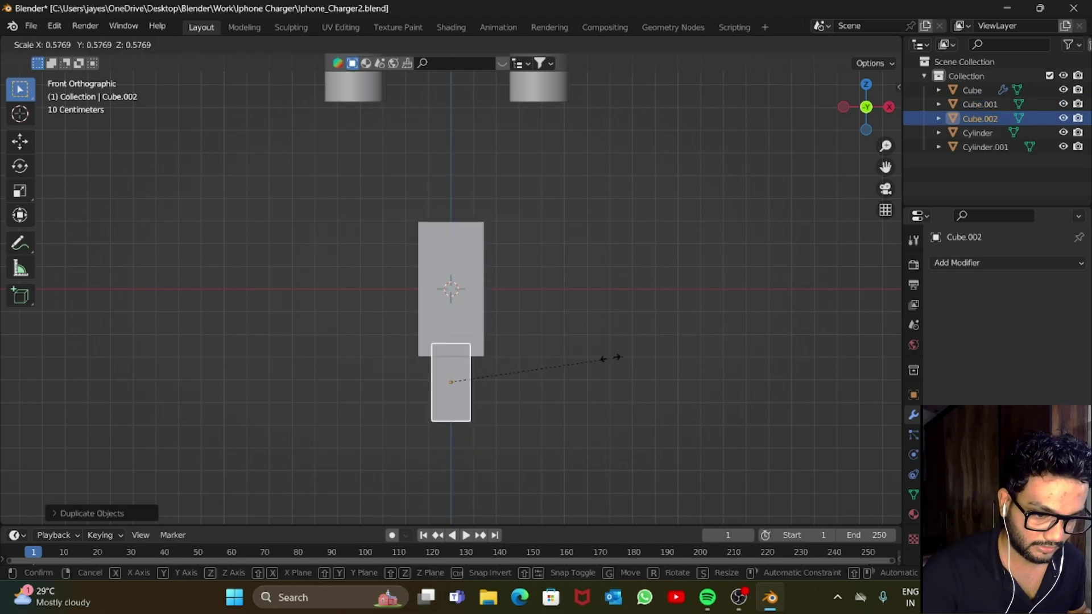
{"action": "left_click", "coordinate": [573, 359]}
Raise the small copy about 0.1 m along Z so it overlaps the lower end of the connector body.
{"action": "key", "text": "g"}
{"action": "key", "text": "z"}
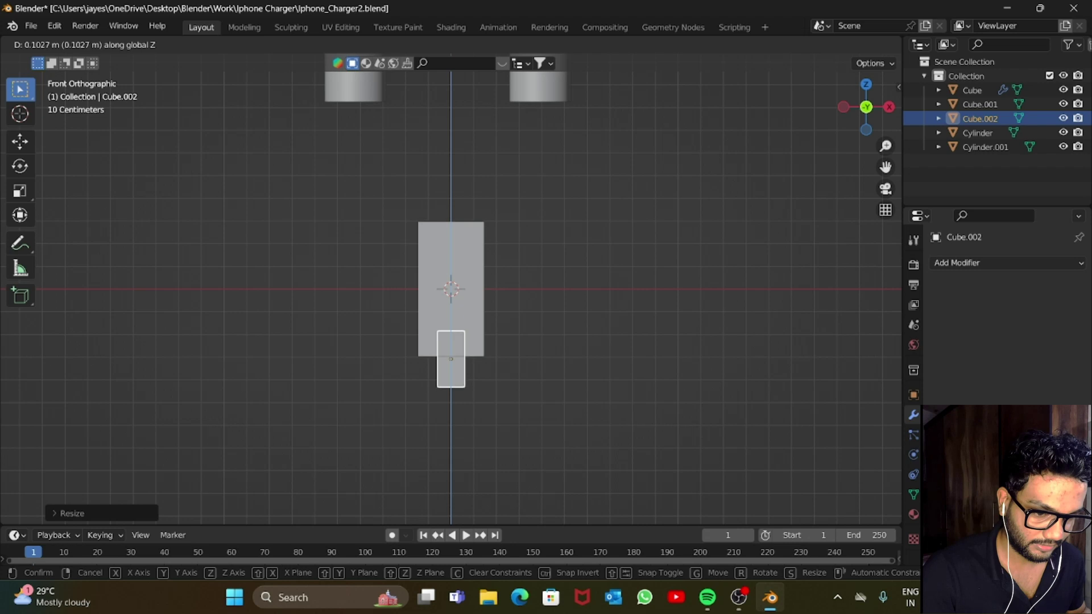
{"action": "key", "text": "Return"}
{"action": "key", "text": "alt+a"}
{"action": "left_click", "coordinate": [447, 330]}
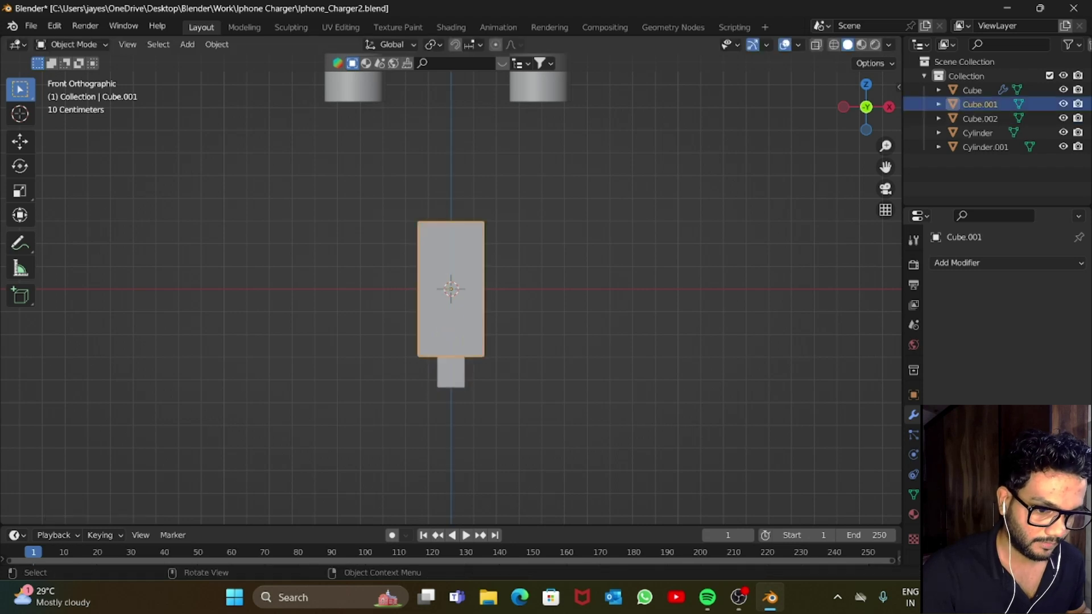
Scale the small tip cuboid down along Y to make it thinner.
{"action": "left_click_drag", "start_coordinate": [866, 106], "coordinate": [936, 84]}
{"action": "left_click", "coordinate": [453, 373]}
{"action": "key", "text": "s"}
{"action": "key", "text": "x"}
{"action": "right_click", "coordinate": [675, 364]}
{"action": "key", "text": "s"}
{"action": "left_click", "coordinate": [680, 364]}
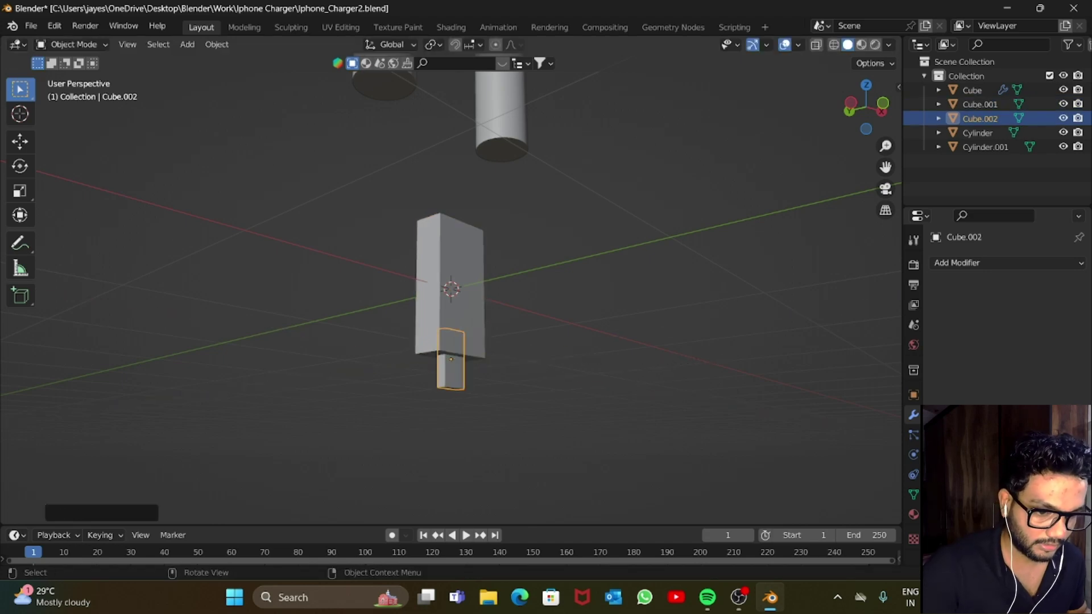
Add a Subdivision Surface modifier to the larger connector cuboid with viewport and render levels of 3.
{"action": "left_click", "coordinate": [460, 273]}
{"action": "scroll", "coordinate": [450, 289], "scroll_direction": "down", "scroll_amount": 3}
{"action": "scroll", "coordinate": [451, 289], "scroll_direction": "up", "scroll_amount": 4}
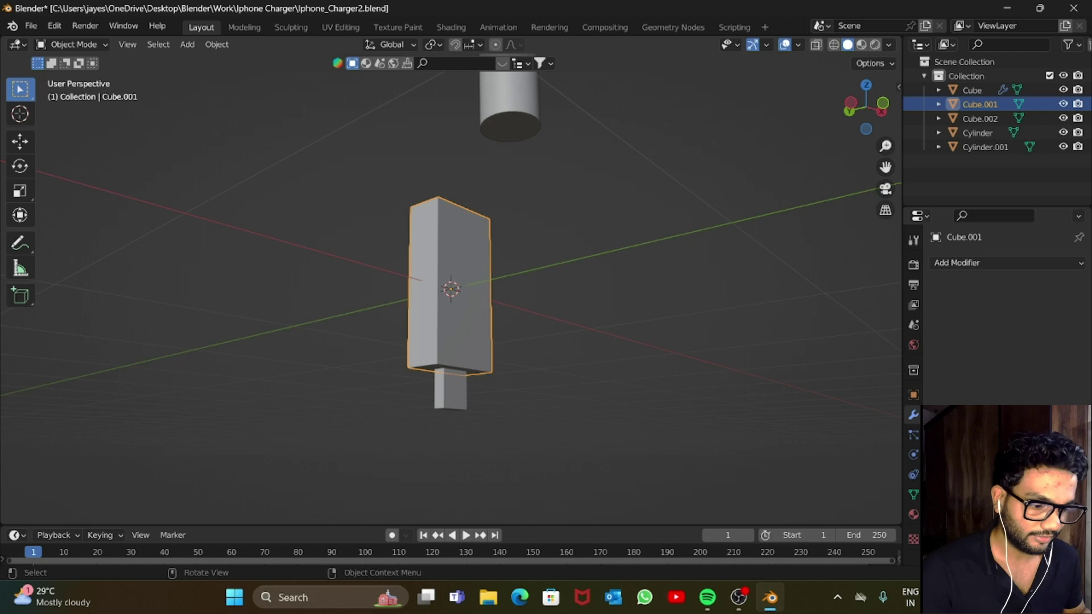
{"action": "left_click", "coordinate": [967, 263]}
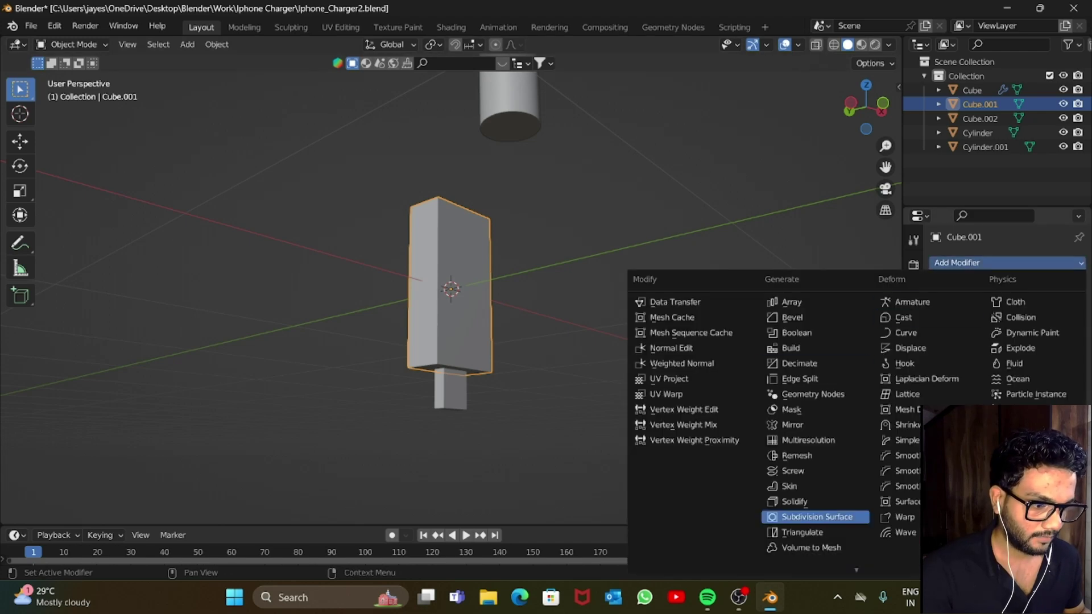
{"action": "left_click", "coordinate": [797, 517]}
{"action": "left_click", "coordinate": [1060, 324]}
{"action": "left_click", "coordinate": [1060, 324]}
{"action": "left_click", "coordinate": [1061, 339]}
{"action": "scroll", "coordinate": [451, 289], "scroll_direction": "up", "scroll_amount": 3}
Add one edge loop close to the bottom end and one close to the top end of the connector body.
{"action": "key", "text": "Tab"}
{"action": "key", "text": "ctrl+r"}
{"action": "left_click", "coordinate": [521, 293]}
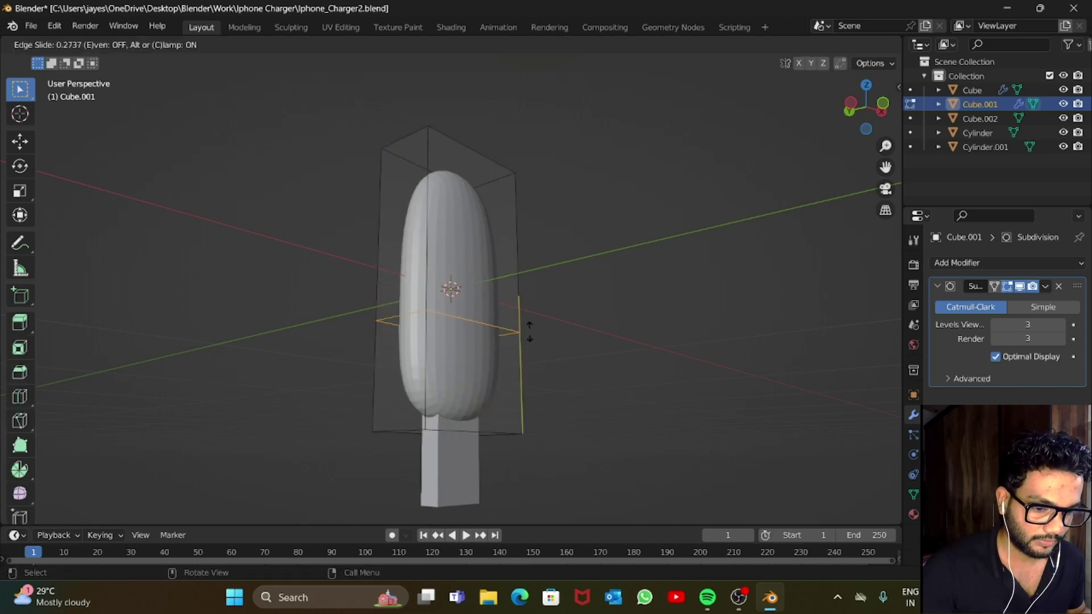
{"action": "left_click", "coordinate": [516, 422]}
{"action": "key", "text": "ctrl+r"}
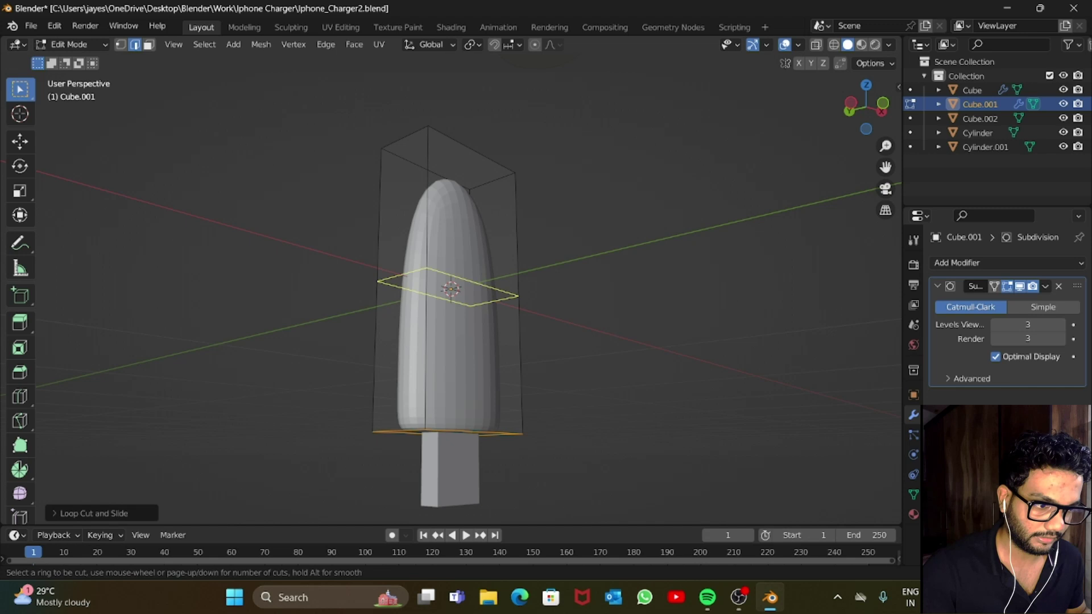
{"action": "left_click", "coordinate": [518, 293]}
{"action": "left_click", "coordinate": [523, 170]}
{"action": "mouse_move", "coordinate": [523, 170]}
{"action": "middle_mouse_down"}
{"action": "mouse_move", "coordinate": [596, 213]}
{"action": "mouse_move", "coordinate": [549, 157]}
{"action": "mouse_move", "coordinate": [552, 171]}
{"action": "mouse_move", "coordinate": [532, 173]}
{"action": "middle_mouse_up"}
Return to object mode and shade the connector body smooth.
{"action": "key", "text": "Tab"}
{"action": "scroll", "coordinate": [451, 289], "scroll_direction": "down", "scroll_amount": 3}
{"action": "left_click", "coordinate": [449, 384]}
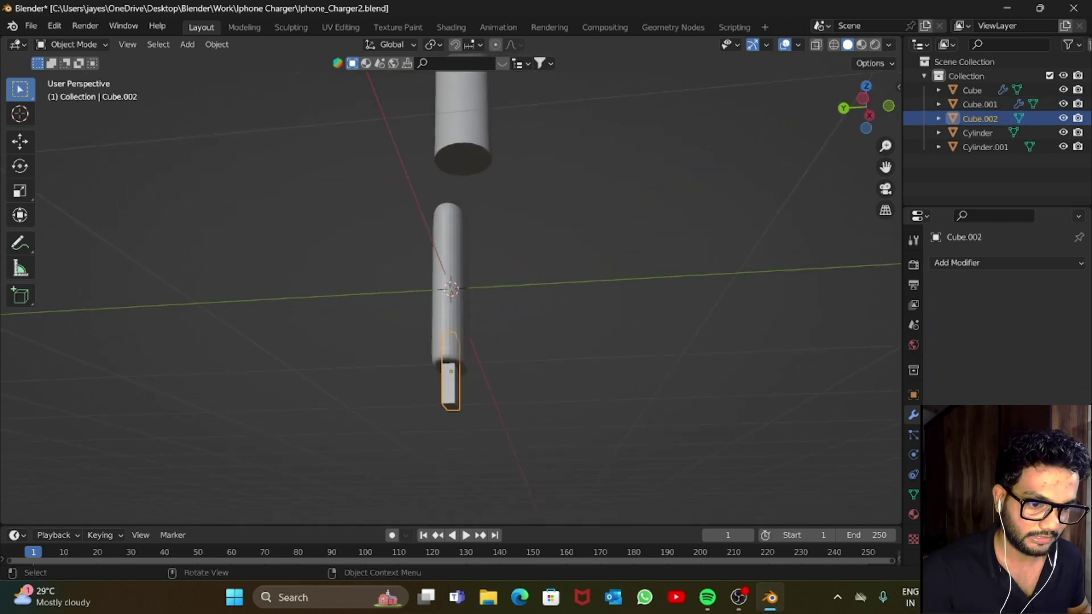
{"action": "key", "text": "KP_Decimal"}
{"action": "scroll", "coordinate": [451, 289], "scroll_direction": "down", "scroll_amount": 4}
{"action": "left_click", "coordinate": [449, 216]}
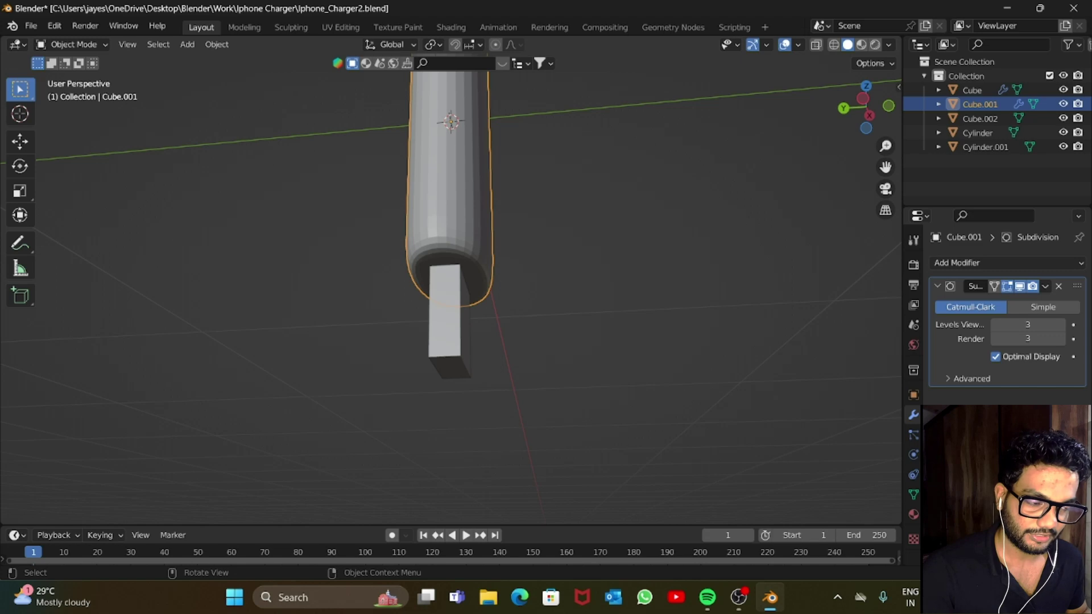
{"action": "right_click", "coordinate": [458, 178]}
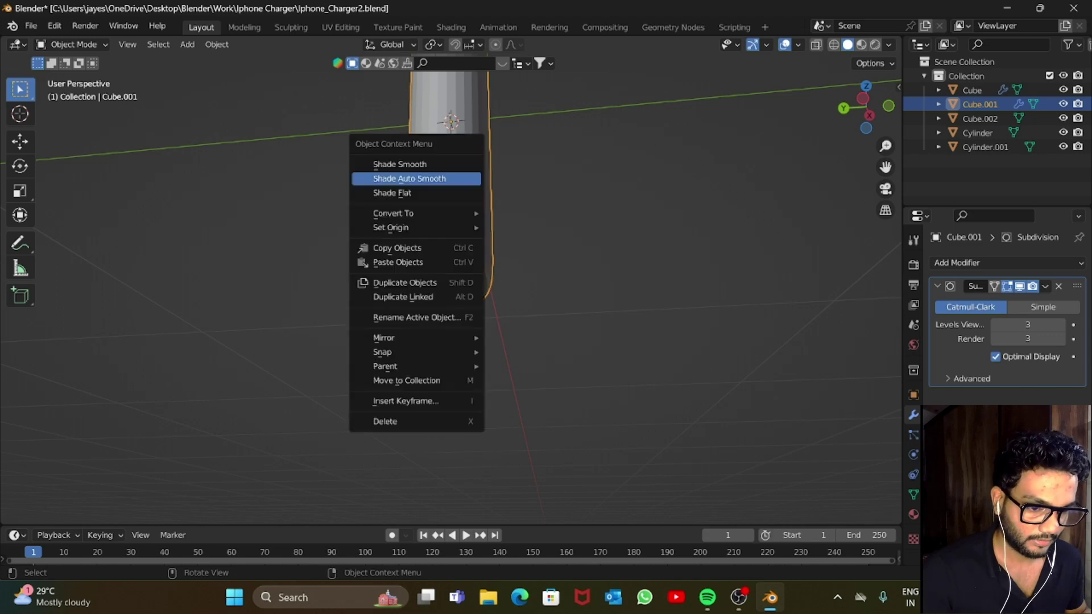
{"action": "left_click", "coordinate": [455, 163]}
Open the small tip cuboid for face editing and select its bottom end face.
{"action": "left_click", "coordinate": [448, 319]}
{"action": "key", "text": "Tab"}
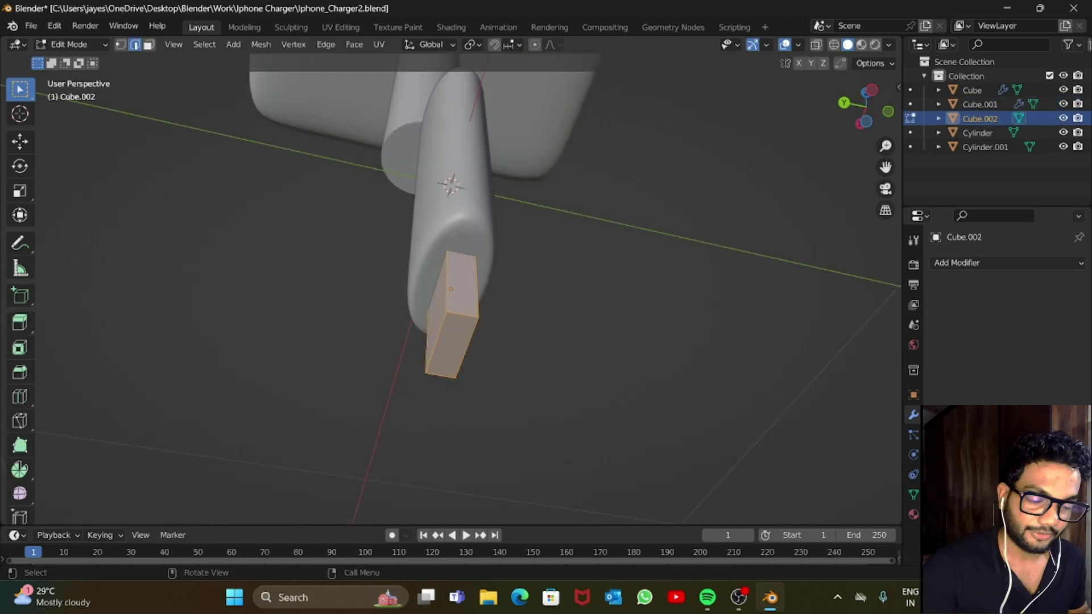
{"action": "key", "text": "3"}
{"action": "left_click", "coordinate": [452, 344]}
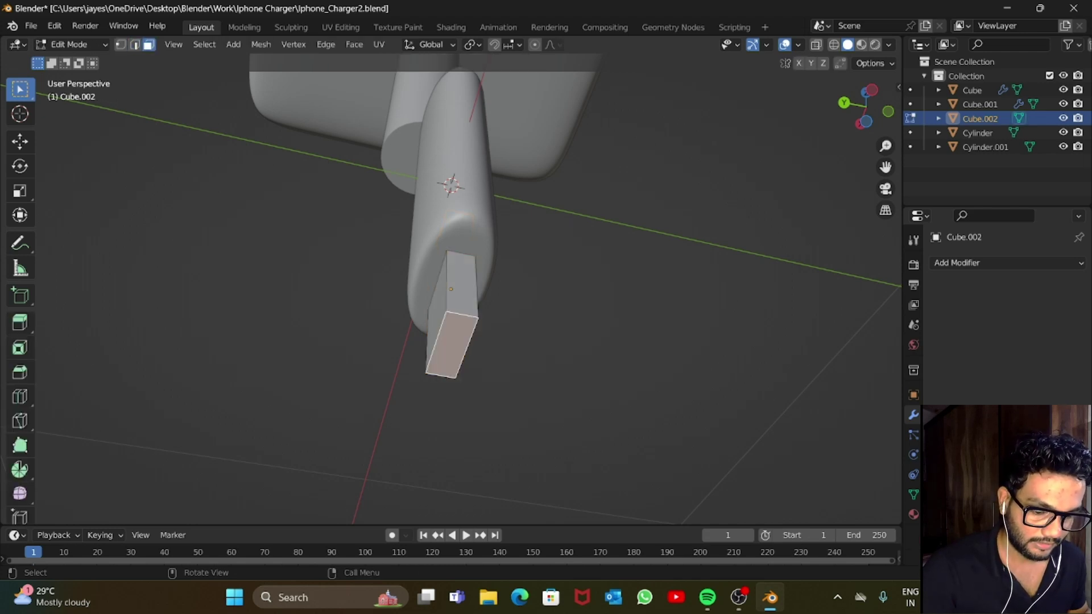
Inset the tip's end face by about 0.31 m and move it inward along Z by about 0.06 m.
{"action": "scroll", "coordinate": [451, 289], "scroll_direction": "up", "scroll_amount": 2}
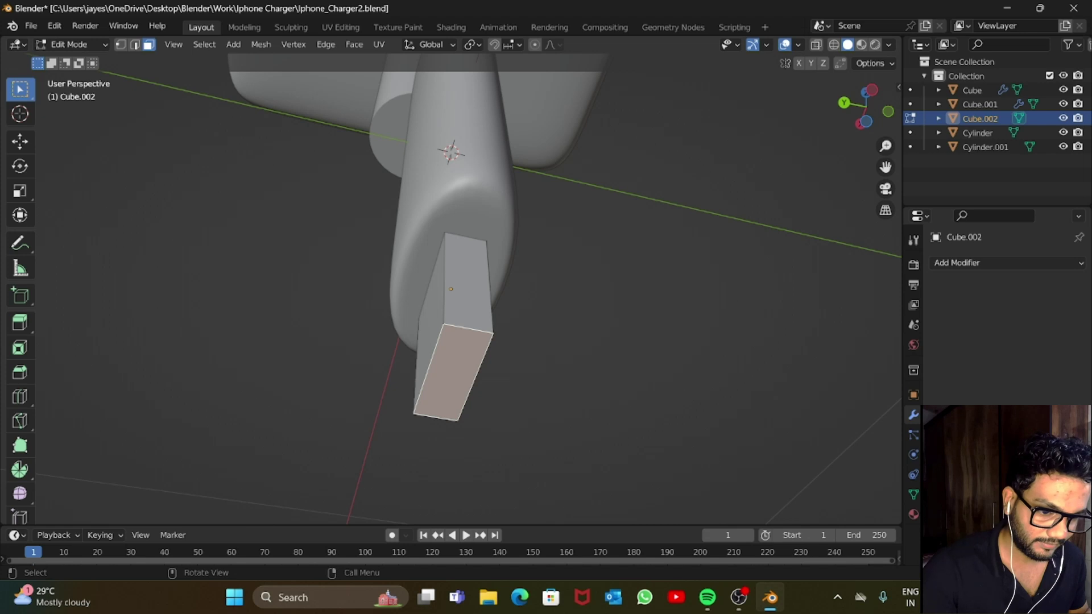
{"action": "key", "text": "i"}
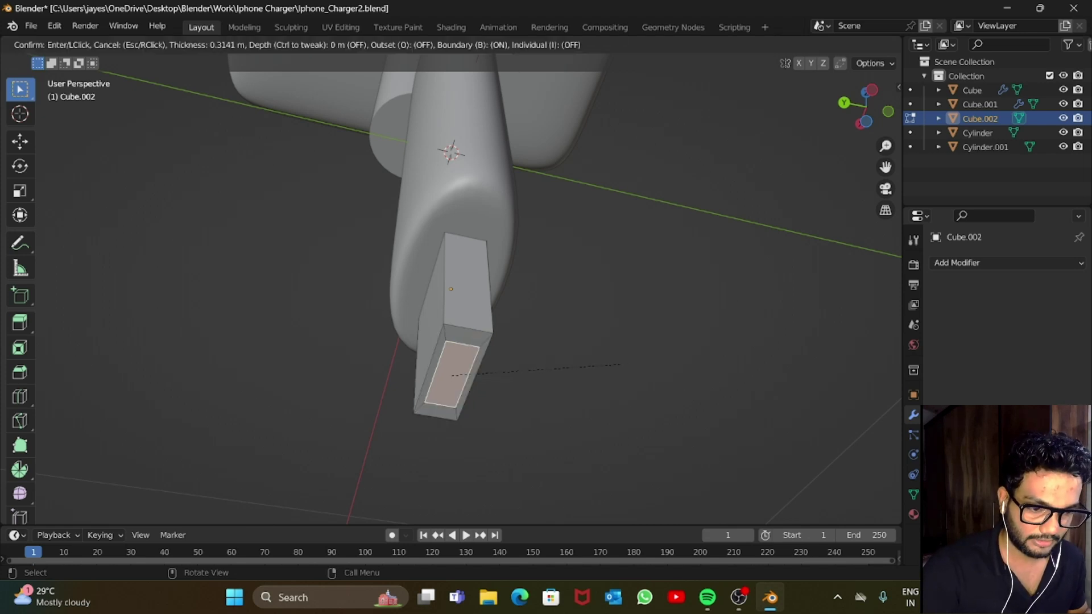
{"action": "key", "text": "Return"}
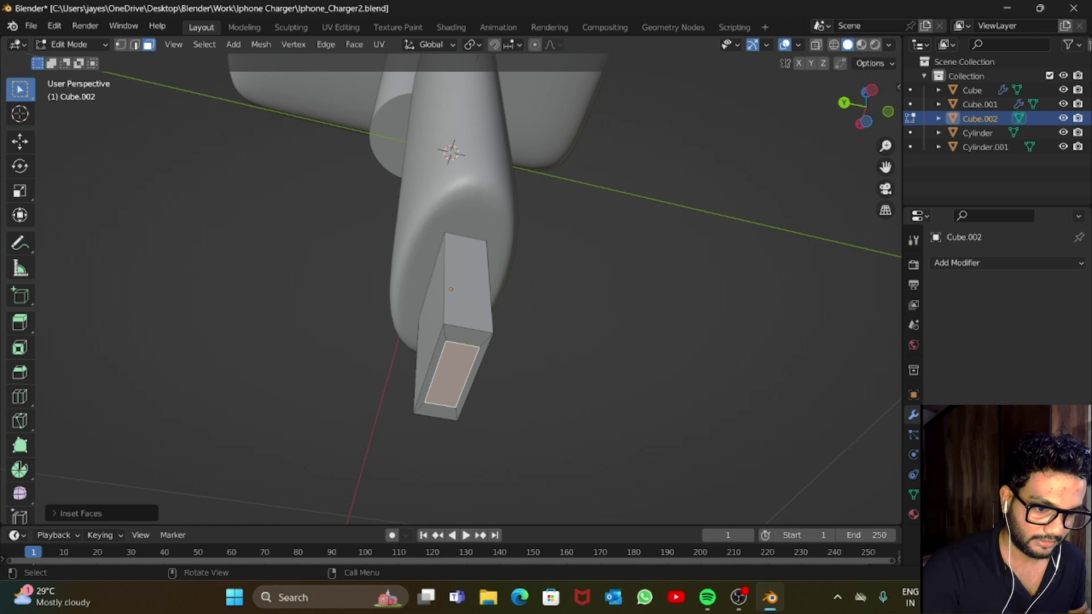
{"action": "key", "text": "g"}
{"action": "key", "text": "z"}
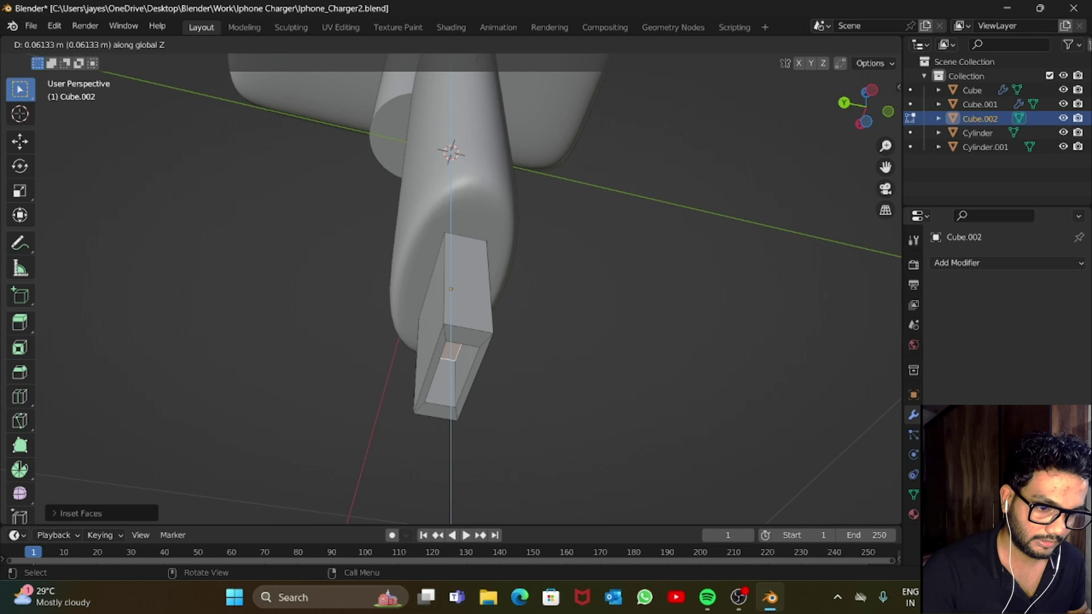
{"action": "key", "text": "Return"}
Inspect the recessed tip from another angle and undo the recess and its inset.
{"action": "key", "text": "Tab"}
{"action": "mouse_move", "coordinate": [866, 107]}
{"action": "left_mouse_down"}
{"action": "mouse_move", "coordinate": [821, 97]}
{"action": "mouse_move", "coordinate": [708, 103]}
{"action": "mouse_move", "coordinate": [868, 101]}
{"action": "left_mouse_up"}
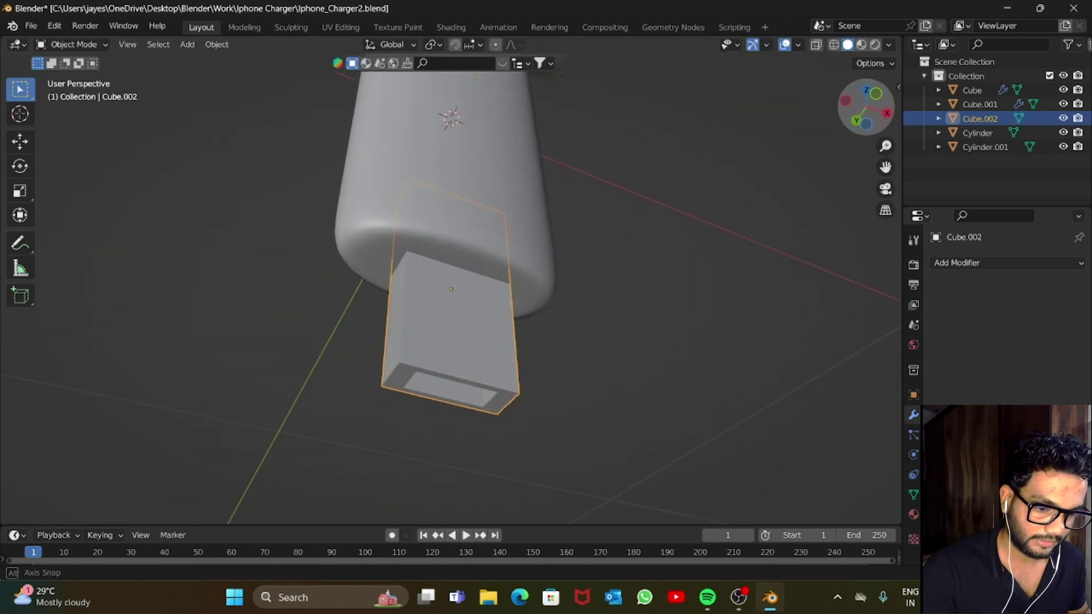
{"action": "key", "text": "Tab"}
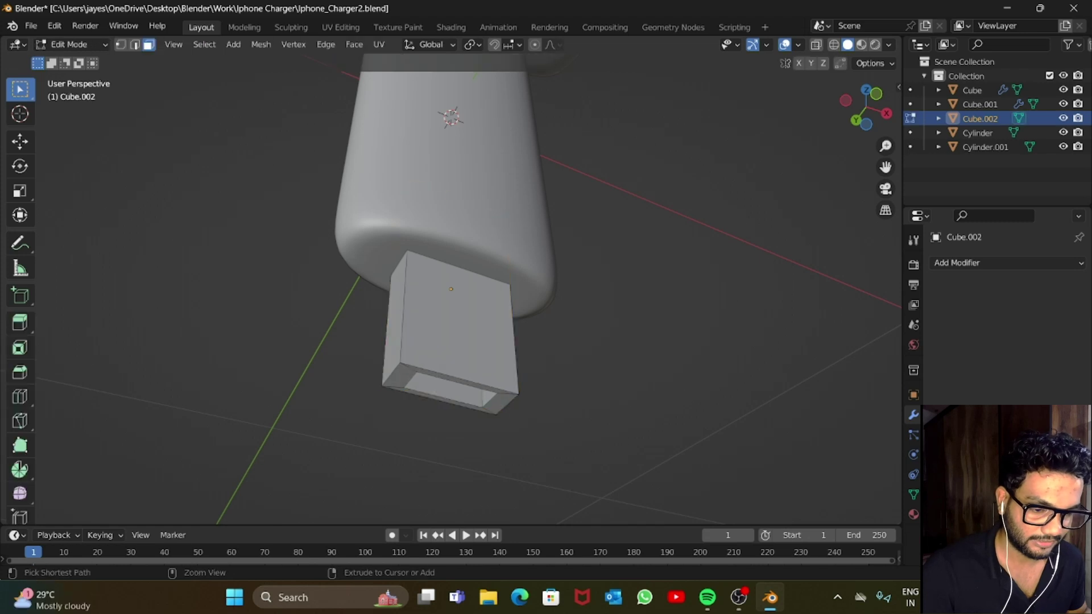
{"action": "key", "text": "ctrl+z"}
Inset the tip's bottom end face by about 0.065 m for a thin rim.
{"action": "scroll", "coordinate": [451, 289], "scroll_direction": "up", "scroll_amount": 1}
{"action": "scroll", "coordinate": [451, 289], "scroll_direction": "up", "scroll_amount": 1}
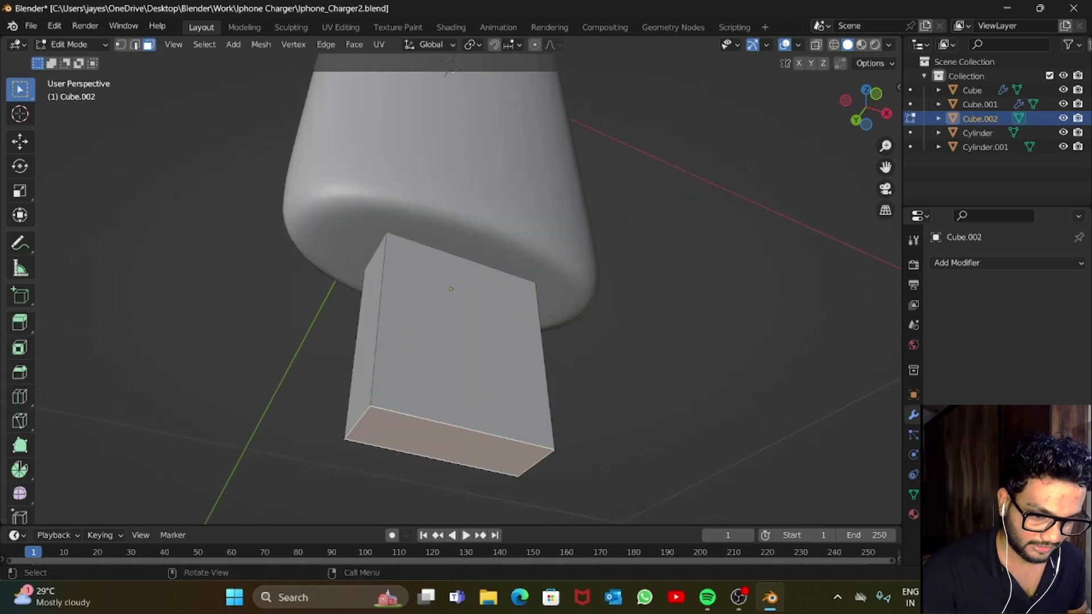
{"action": "key", "text": "i"}
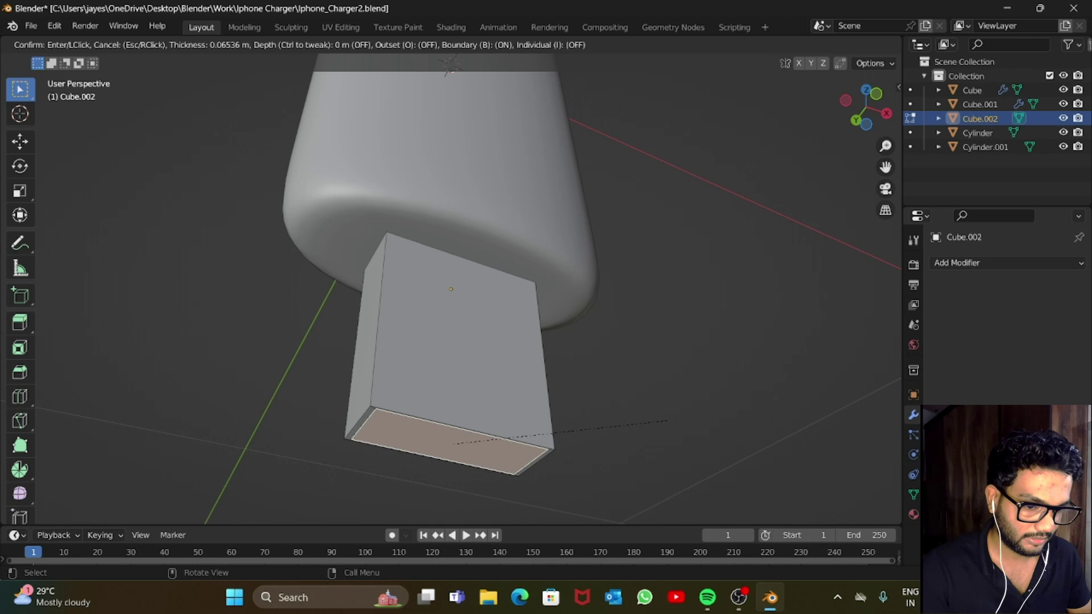
{"action": "key", "text": "Return"}
In bottom view, scale the inset face down along Y to about 0.9 to even out the rim.
{"action": "key", "text": "KP_Decimal"}
{"action": "key", "text": "KP_1"}
{"action": "key", "text": "ctrl+KP_1"}
{"action": "key", "text": "KP_3"}
{"action": "key", "text": "KP_7"}
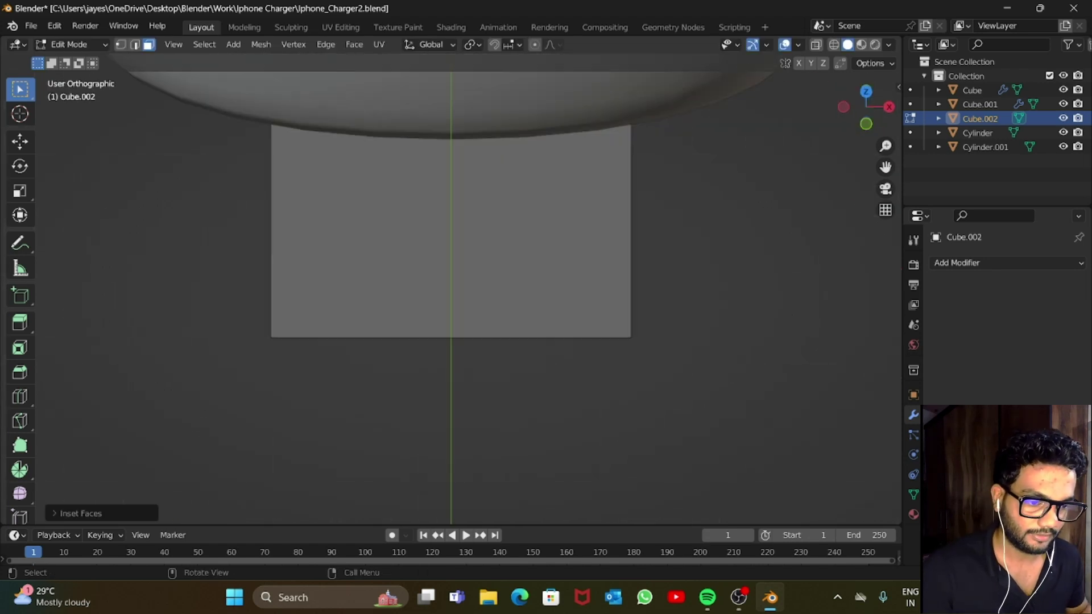
{"action": "key", "text": "ctrl+KP_7"}
{"action": "scroll", "coordinate": [694, 414], "scroll_direction": "down", "scroll_amount": 2}
{"action": "key", "text": "s"}
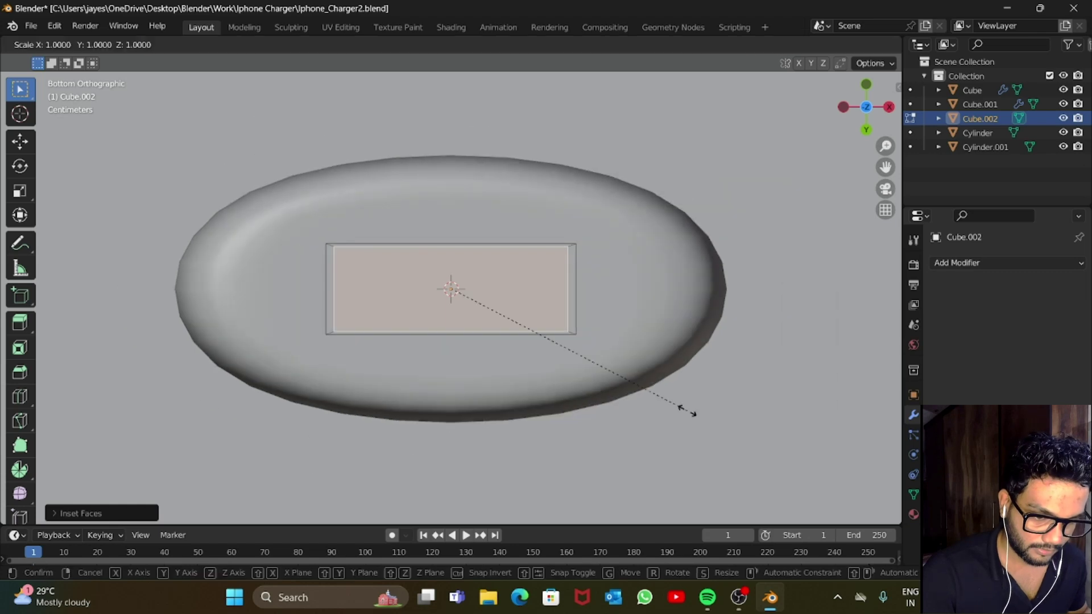
{"action": "key", "text": "x"}
{"action": "left_click", "coordinate": [671, 405]}
{"action": "key", "text": "s"}
{"action": "key", "text": "y"}
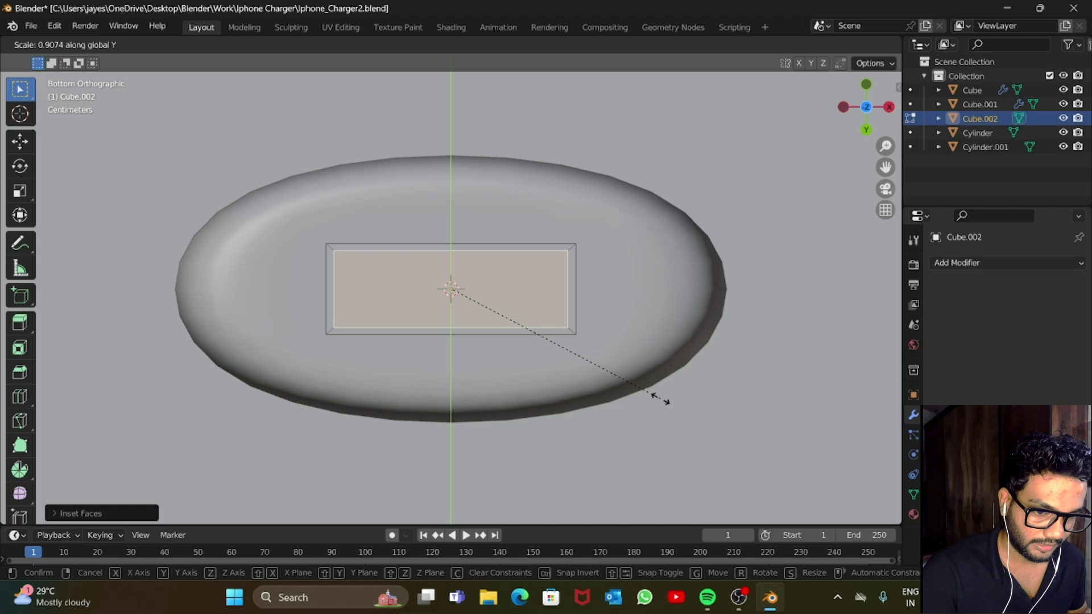
{"action": "left_click", "coordinate": [661, 398]}
Extrude the inset face into the tip to form the plug opening and return to object mode.
{"action": "left_click_drag", "start_coordinate": [866, 117], "coordinate": [861, 217]}
{"action": "key", "text": "e"}
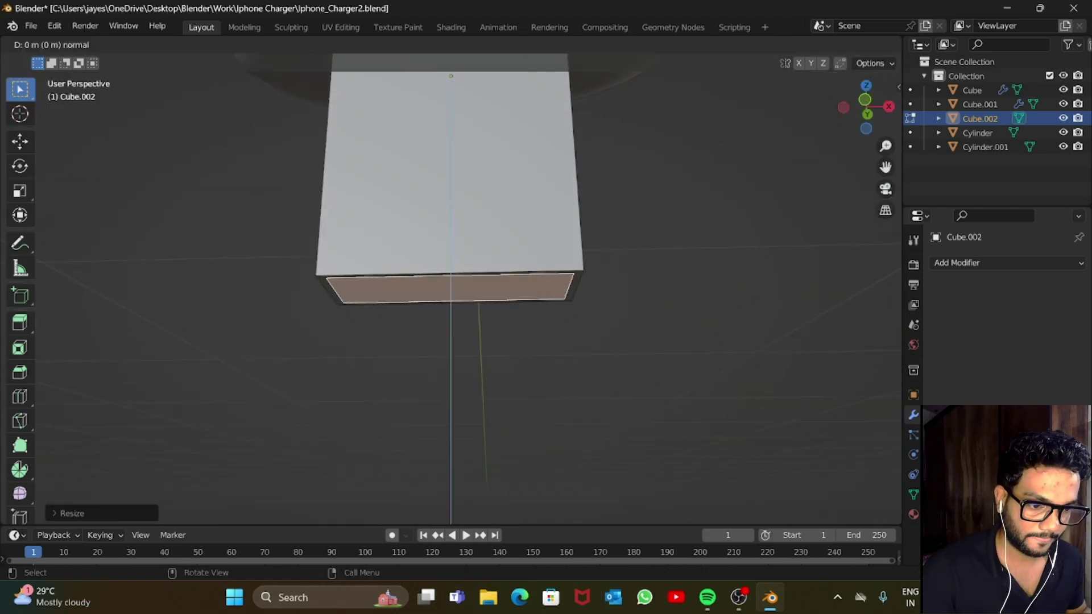
{"action": "key", "text": "Return"}
{"action": "key", "text": "Tab"}
Deselect everything in front view and add a path curve at the origin.
{"action": "scroll", "coordinate": [450, 289], "scroll_direction": "down", "scroll_amount": 7}
{"action": "left_click_drag", "start_coordinate": [866, 106], "coordinate": [944, 145]}
{"action": "scroll", "coordinate": [450, 281], "scroll_direction": "down", "scroll_amount": 10}
{"action": "key", "text": "KP_1"}
{"action": "key", "text": "alt+a"}
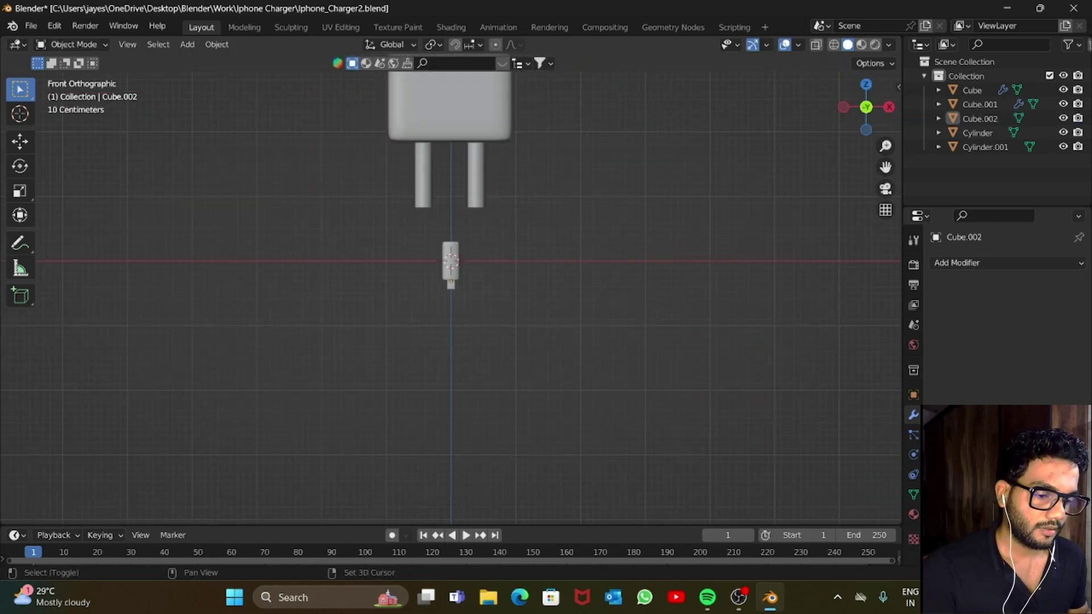
{"action": "key", "text": "shift+a"}
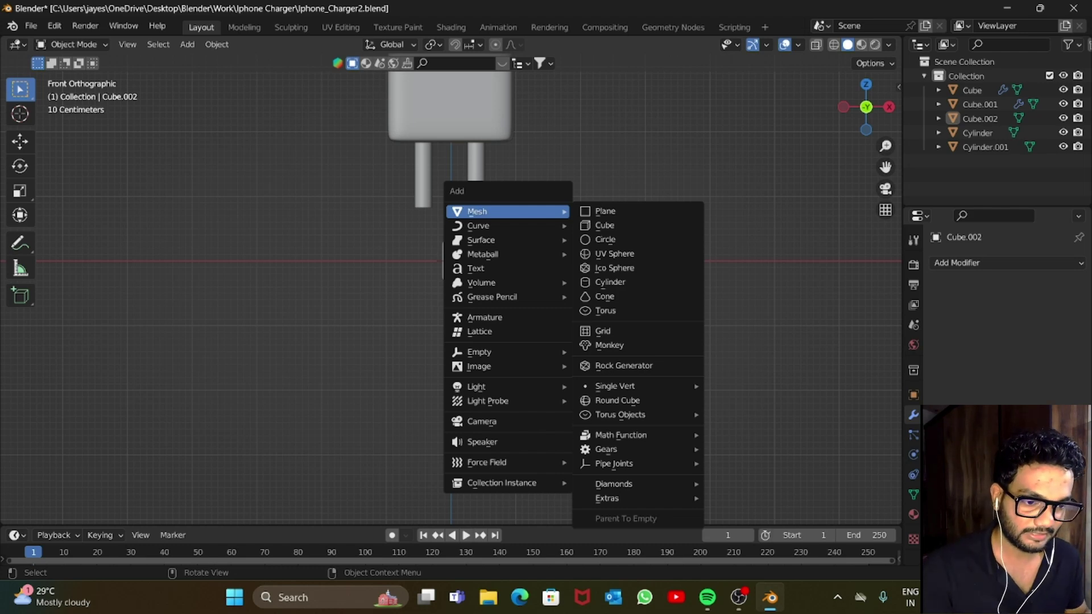
{"action": "mouse_move", "coordinate": [495, 226]}
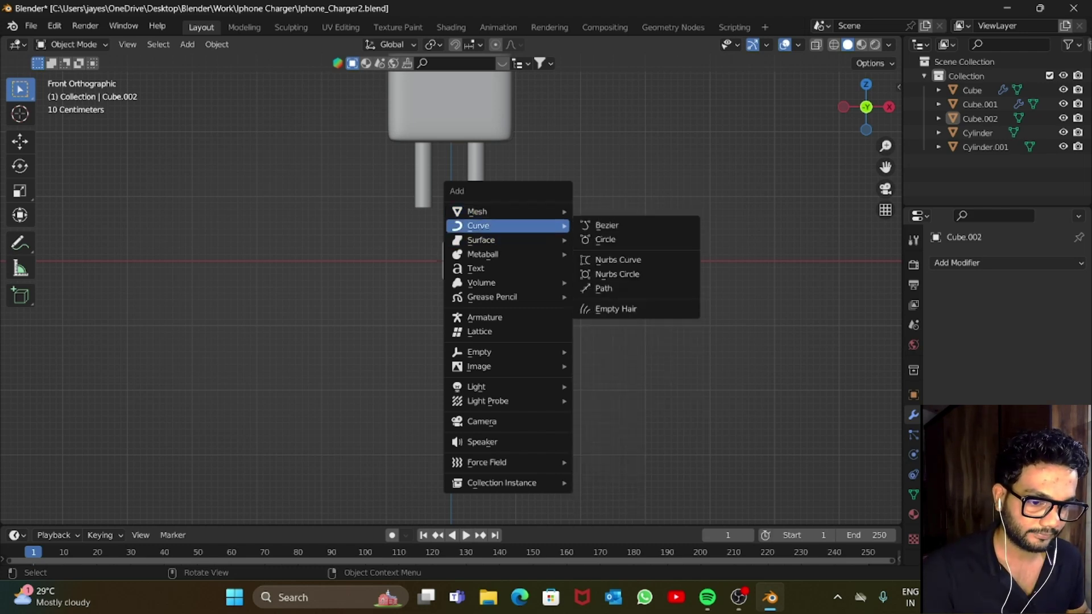
{"action": "key", "text": "Escape"}
{"action": "scroll", "coordinate": [451, 262], "scroll_direction": "down", "scroll_amount": 3}
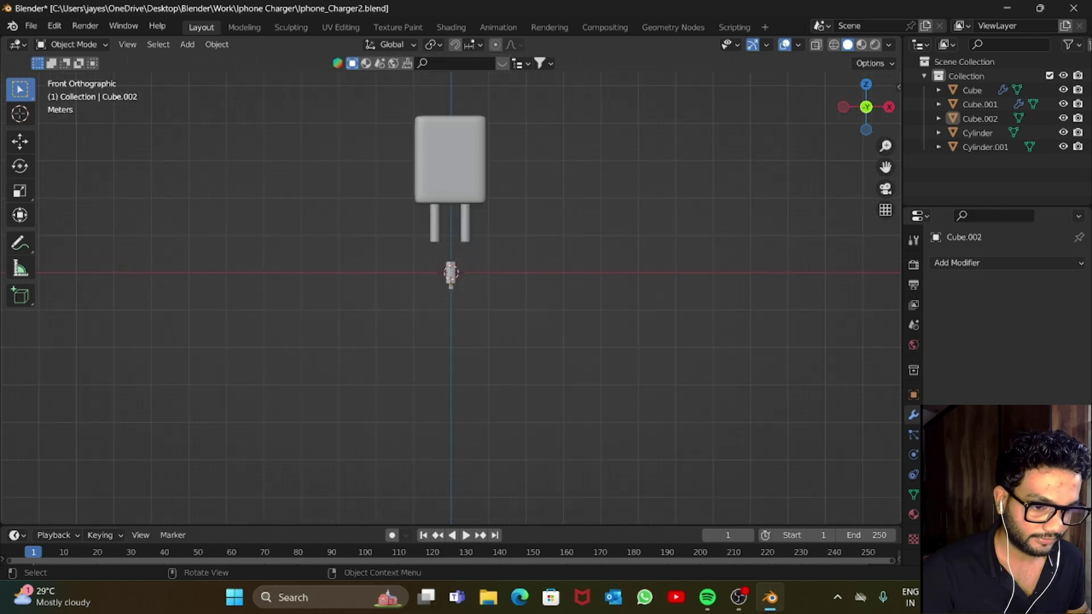
{"action": "key", "text": "shift+a"}
{"action": "mouse_move", "coordinate": [455, 273]}
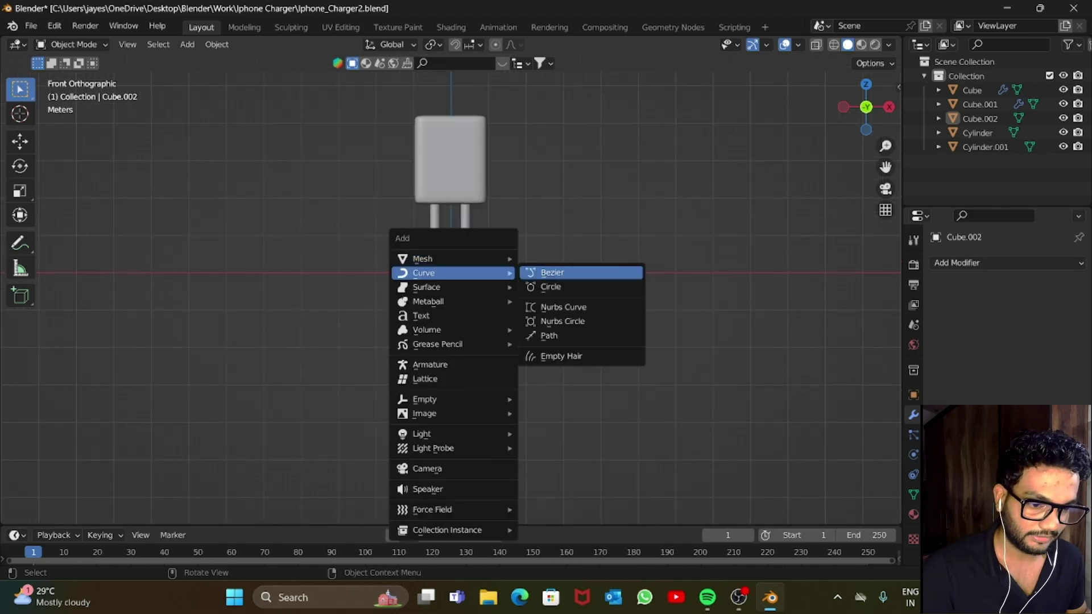
{"action": "left_click", "coordinate": [549, 335]}
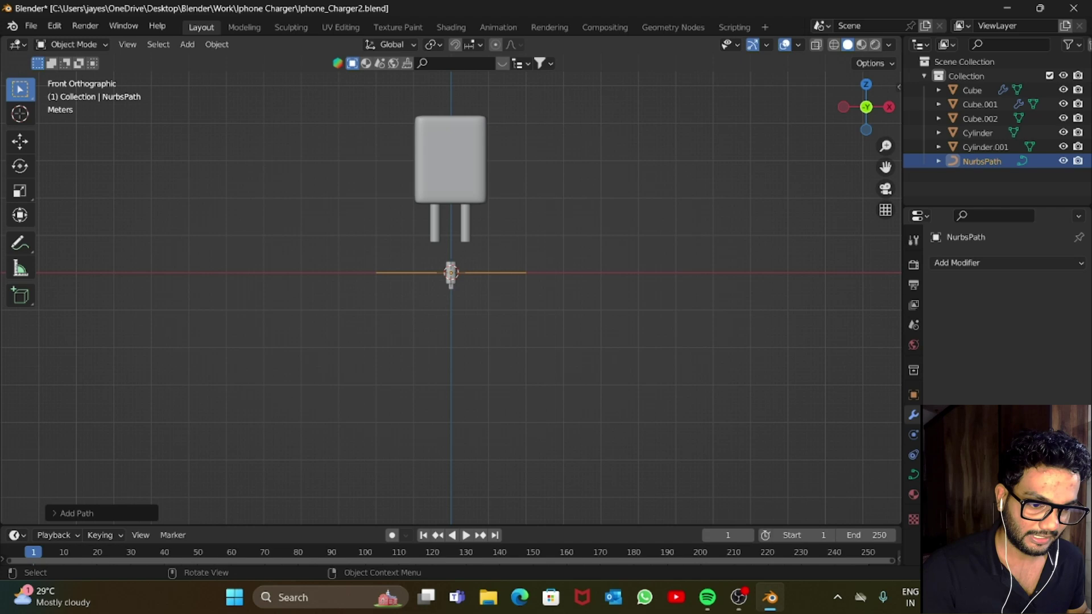
Scale the path up uniformly to about 4 times its length.
{"action": "key", "text": "s"}
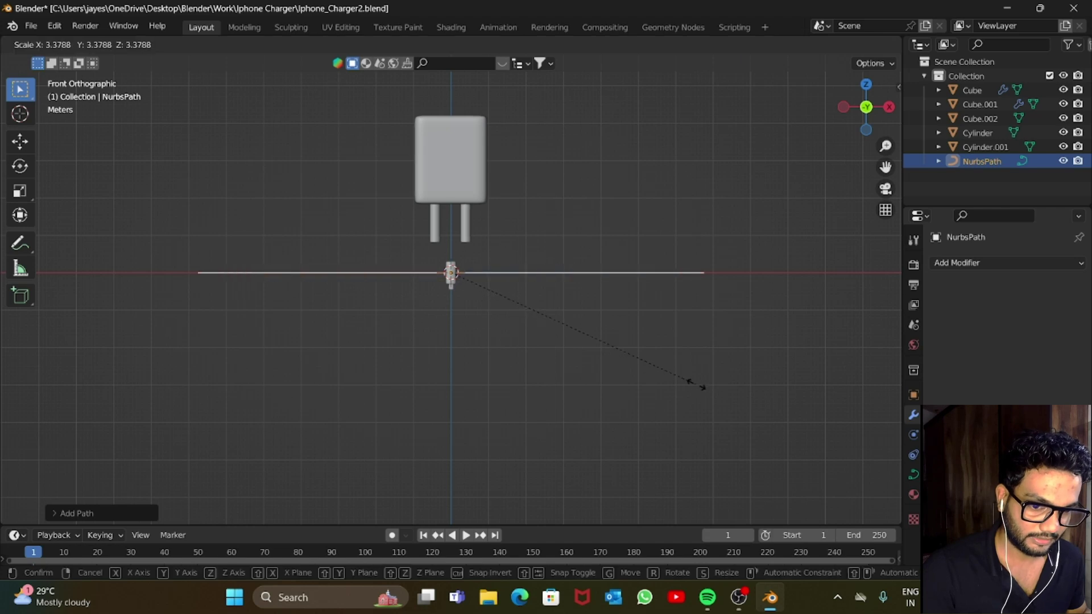
{"action": "left_click", "coordinate": [739, 399]}
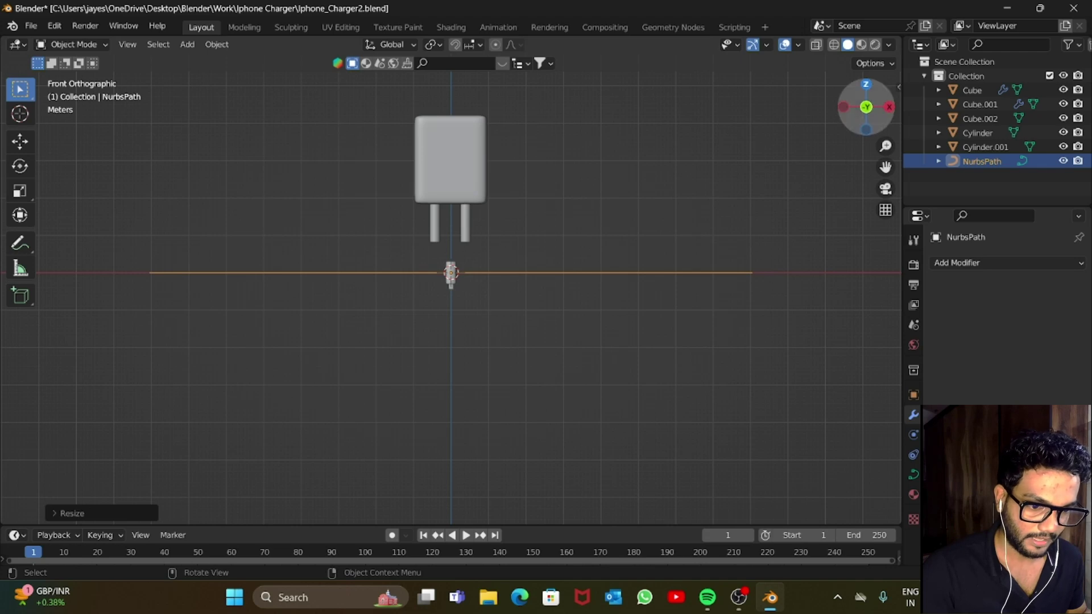
{"action": "left_click_drag", "start_coordinate": [866, 107], "coordinate": [974, 133]}
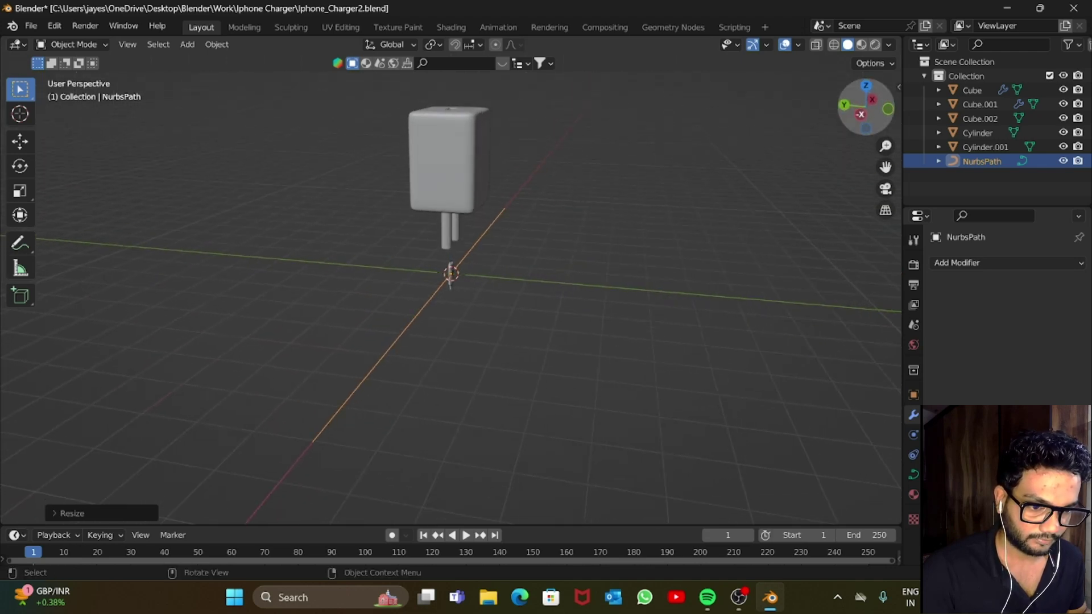
{"action": "scroll", "coordinate": [451, 284], "scroll_direction": "up", "scroll_amount": 9}
{"action": "scroll", "coordinate": [451, 285], "scroll_direction": "down", "scroll_amount": 7}
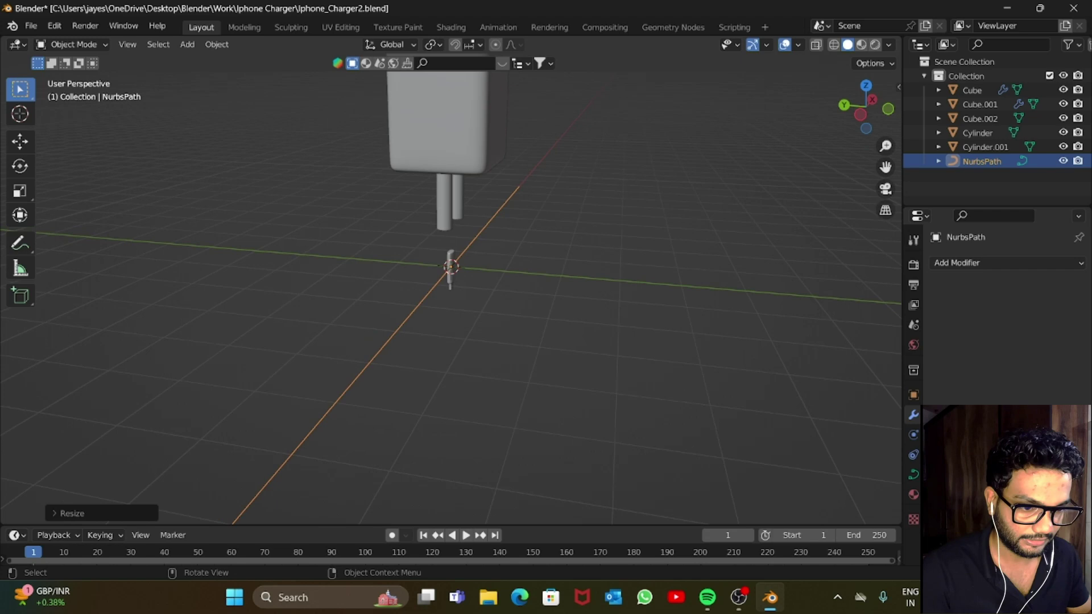
In the path curve's geometry settings, set the extrude to 0.01 m.
{"action": "key", "text": "KP_7"}
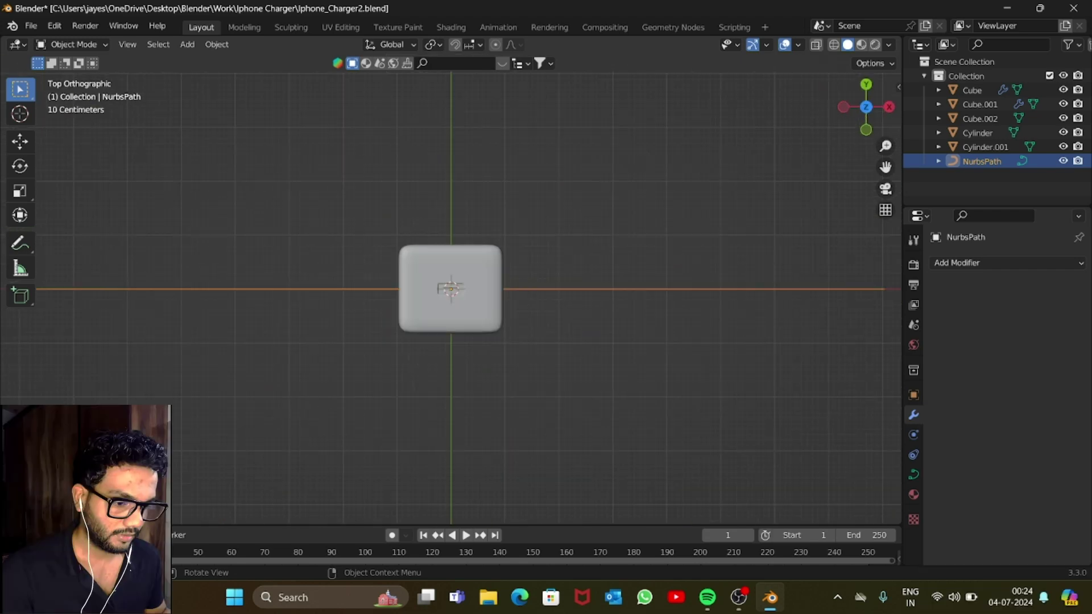
{"action": "key", "text": "shift"}
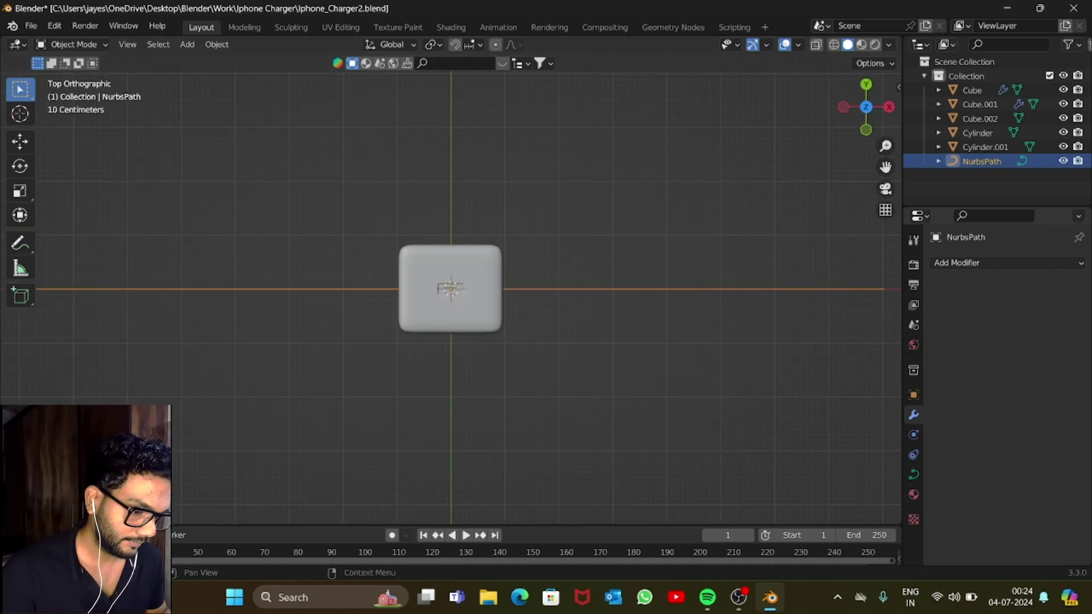
{"action": "left_click", "coordinate": [914, 474]}
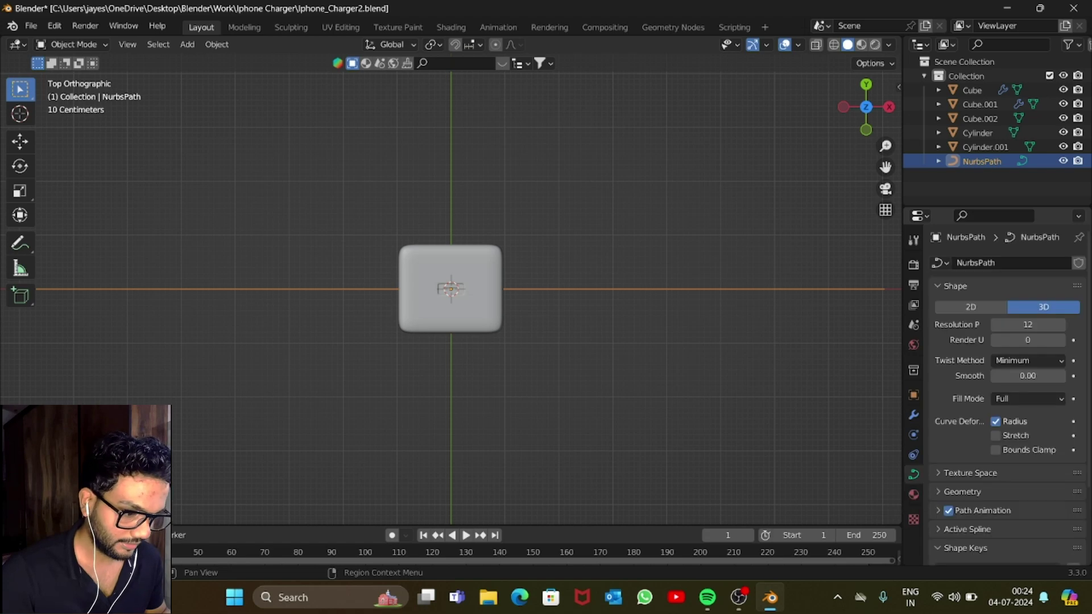
{"action": "scroll", "coordinate": [1009, 398], "scroll_direction": "down", "scroll_amount": 2}
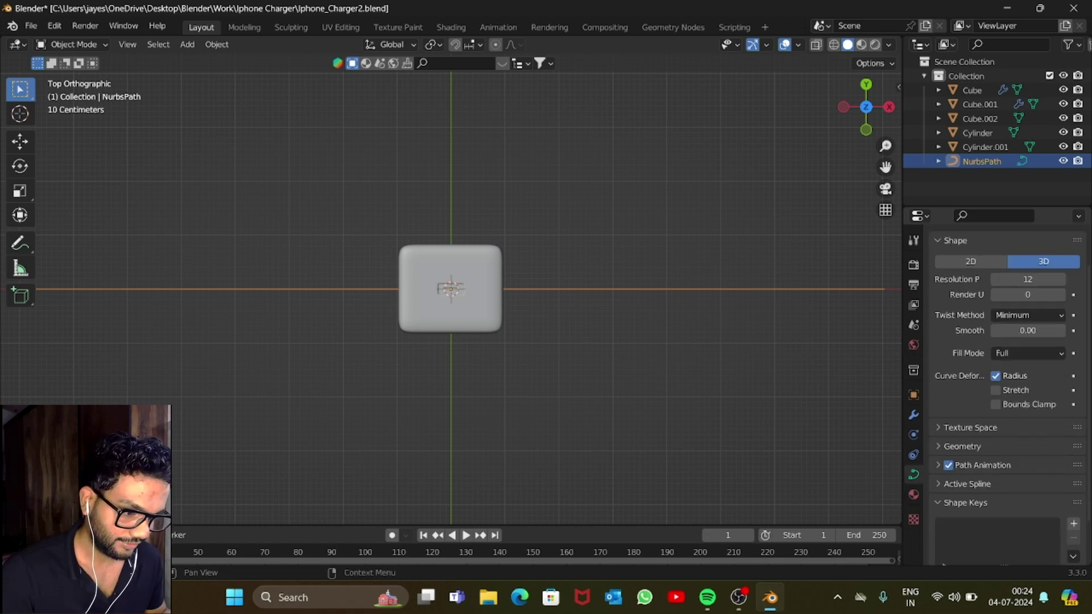
{"action": "left_click", "coordinate": [962, 447]}
{"action": "scroll", "coordinate": [1009, 398], "scroll_direction": "down", "scroll_amount": 2}
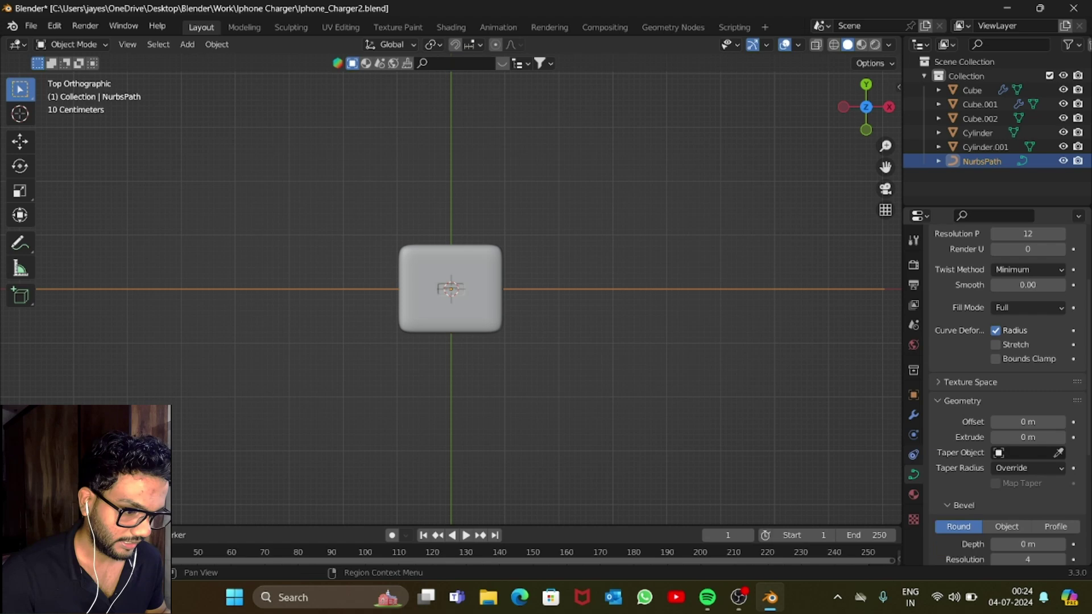
{"action": "scroll", "coordinate": [451, 289], "scroll_direction": "up", "scroll_amount": 8}
{"action": "scroll", "coordinate": [451, 289], "scroll_direction": "down", "scroll_amount": 5}
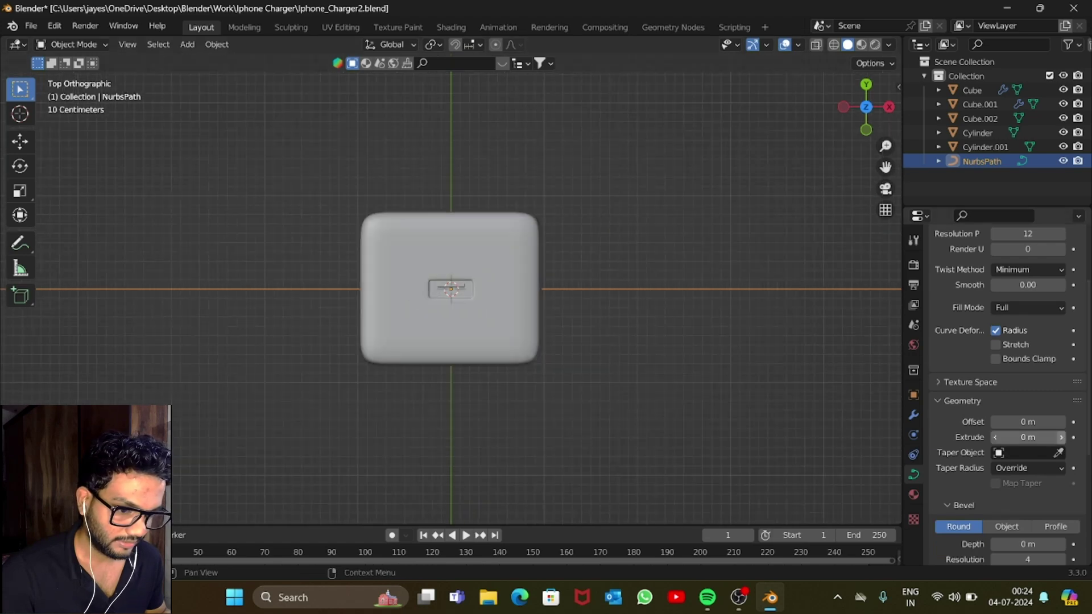
{"action": "left_click_drag", "start_coordinate": [1028, 437], "coordinate": [1036, 437]}
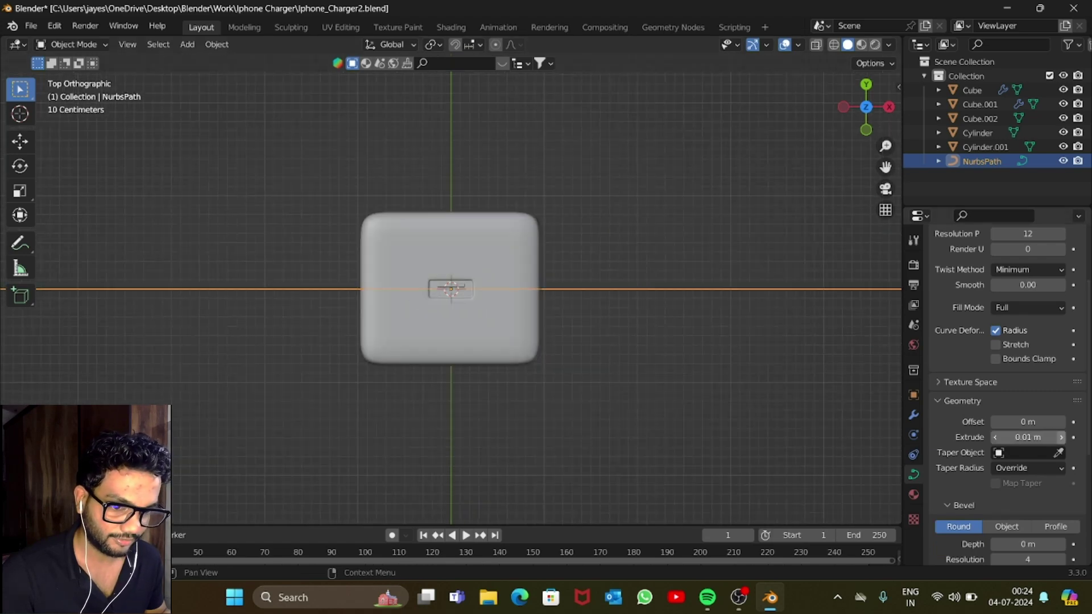
Give the path curve a round bevel with a depth of 0.01 m to thicken it into a cable.
{"action": "scroll", "coordinate": [451, 288], "scroll_direction": "up", "scroll_amount": 6}
{"action": "left_click_drag", "start_coordinate": [866, 107], "coordinate": [876, 50]}
{"action": "scroll", "coordinate": [451, 289], "scroll_direction": "down", "scroll_amount": 3}
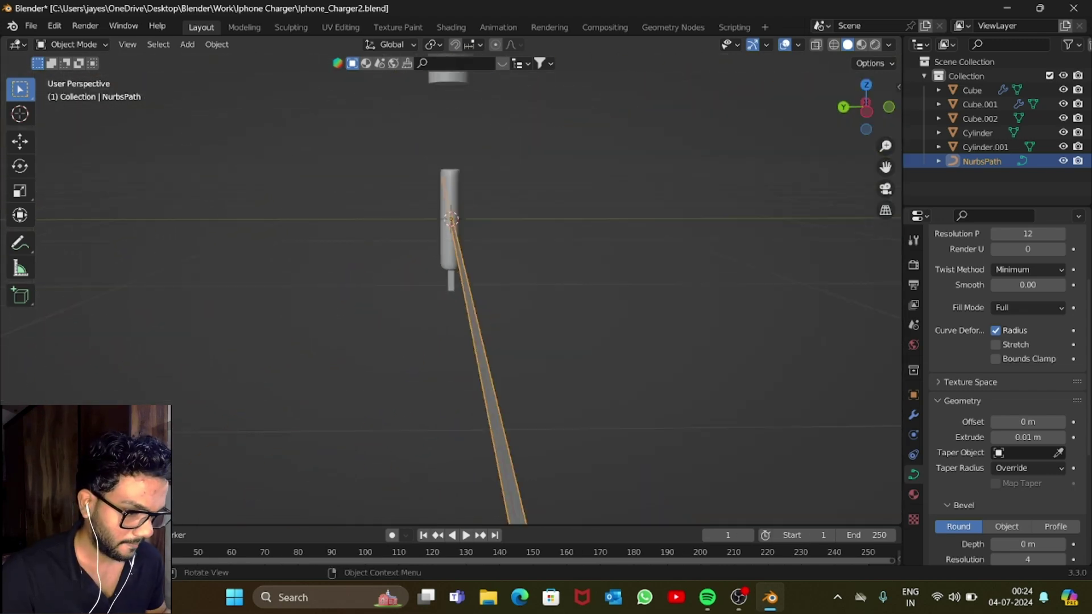
{"action": "scroll", "coordinate": [451, 289], "scroll_direction": "down", "scroll_amount": 1}
{"action": "middle_click_drag", "start_coordinate": [367, 255], "coordinate": [393, 263]}
{"action": "scroll", "coordinate": [1027, 515], "scroll_direction": "down", "scroll_amount": 3}
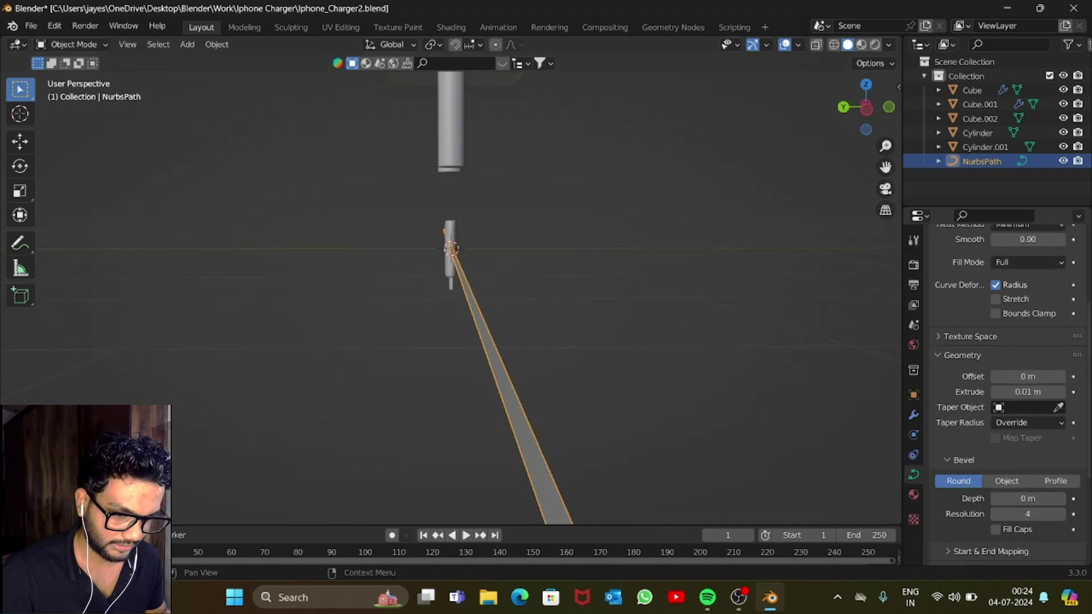
{"action": "left_click", "coordinate": [1060, 499]}
{"action": "scroll", "coordinate": [529, 370], "scroll_direction": "down", "scroll_amount": 3}
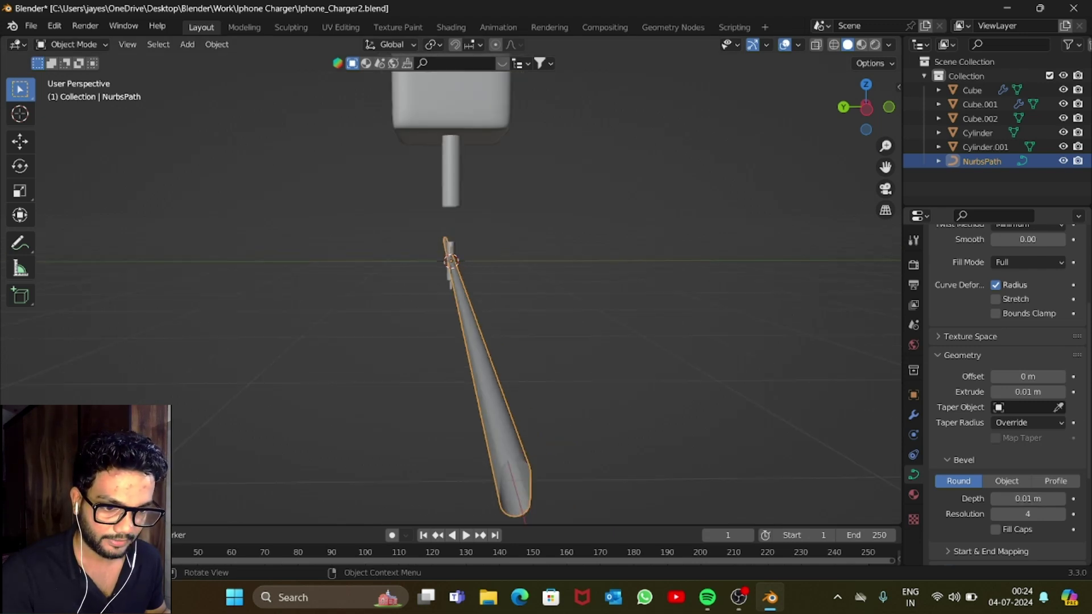
{"action": "left_click_drag", "start_coordinate": [866, 107], "coordinate": [898, 110]}
{"action": "key", "text": "c"}
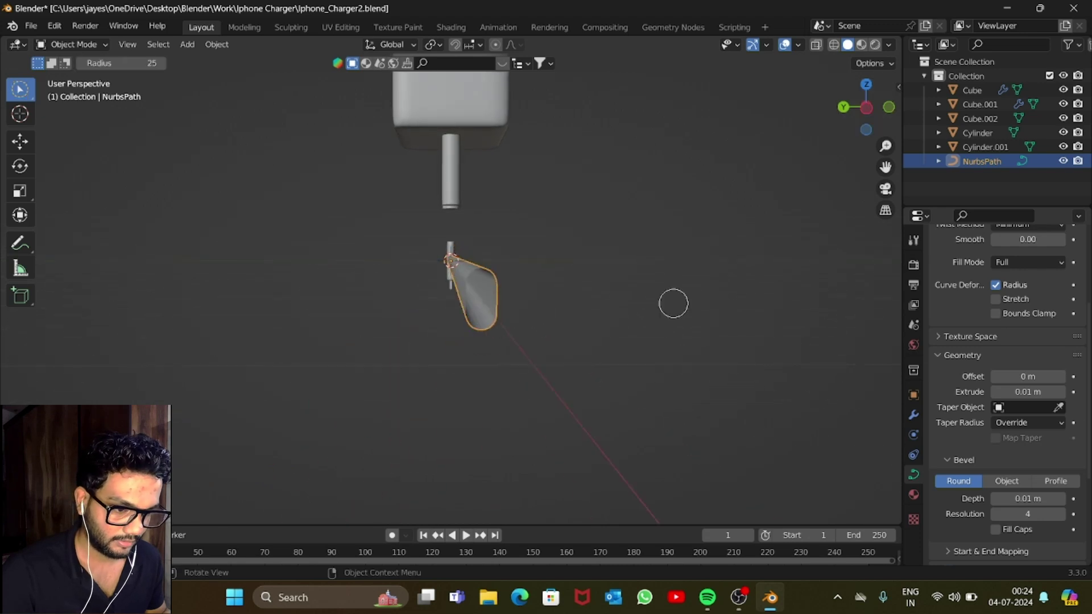
{"action": "right_click", "coordinate": [673, 303]}
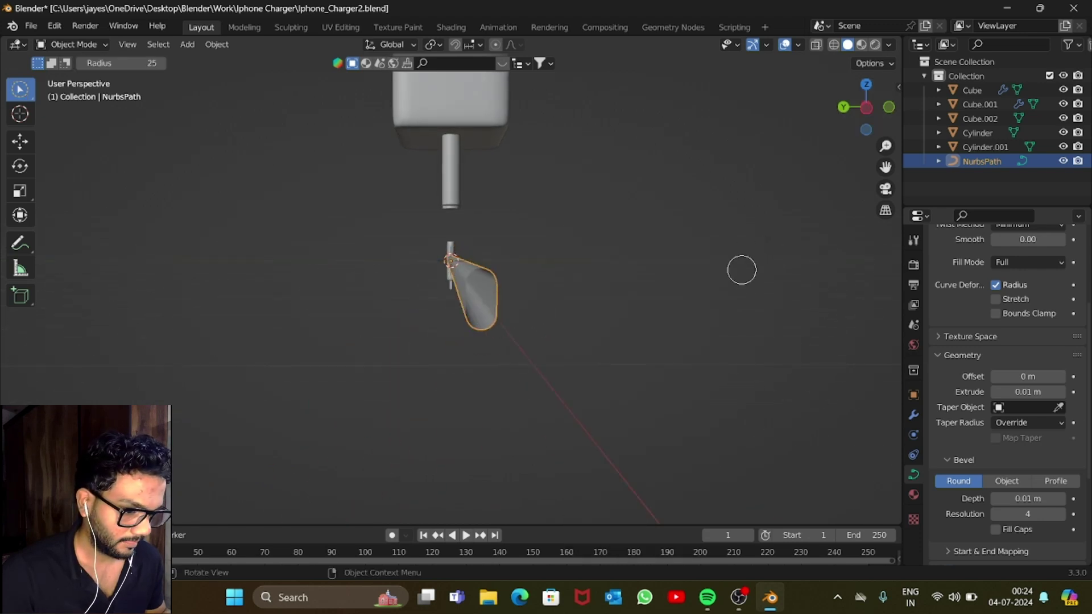
{"action": "key", "text": "Escape"}
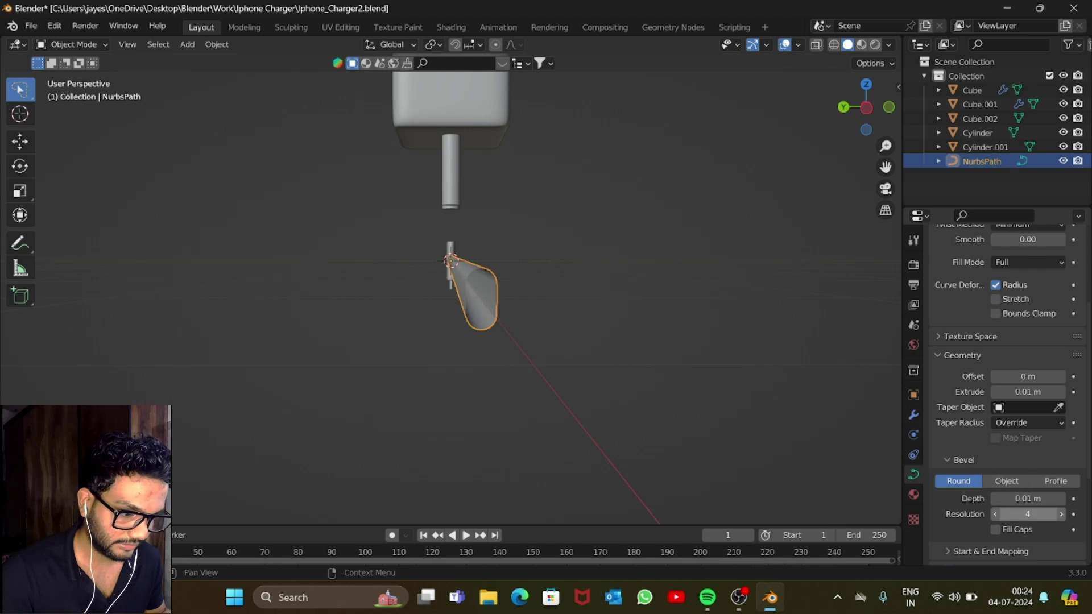
Set the resolution of the cable curve's bevel to 10.
{"action": "left_click_drag", "start_coordinate": [1060, 514], "coordinate": [1015, 514]}
{"action": "left_click", "coordinate": [1060, 513]}
{"action": "left_click", "coordinate": [1027, 513]}
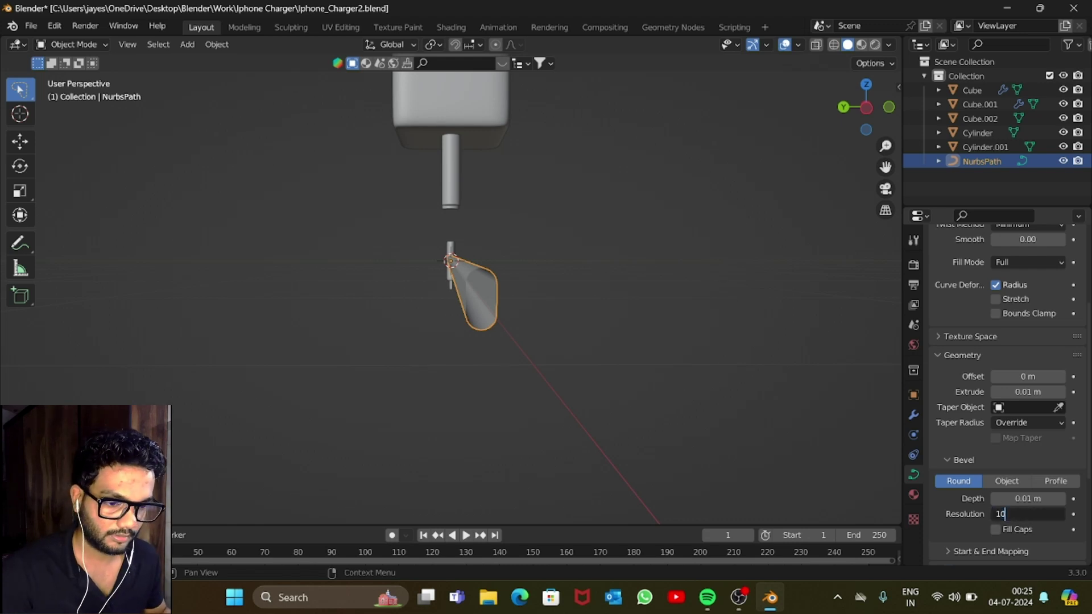
{"action": "key", "text": "Return"}
Scale the cable down slightly along the Z axis to reduce its height.
{"action": "key", "text": "s"}
{"action": "key", "text": "z"}
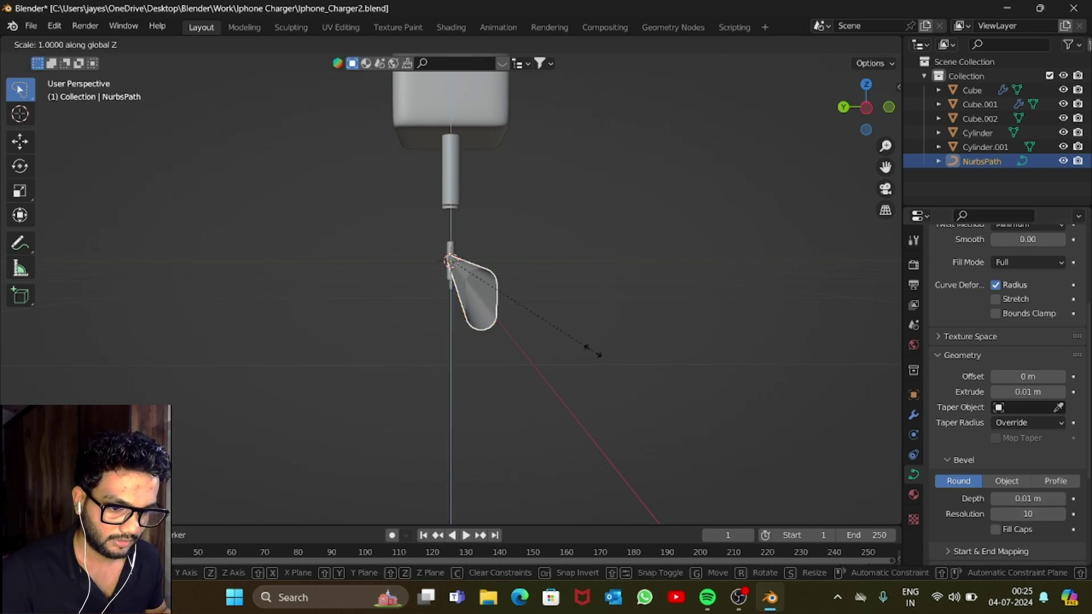
{"action": "left_click", "coordinate": [536, 309]}
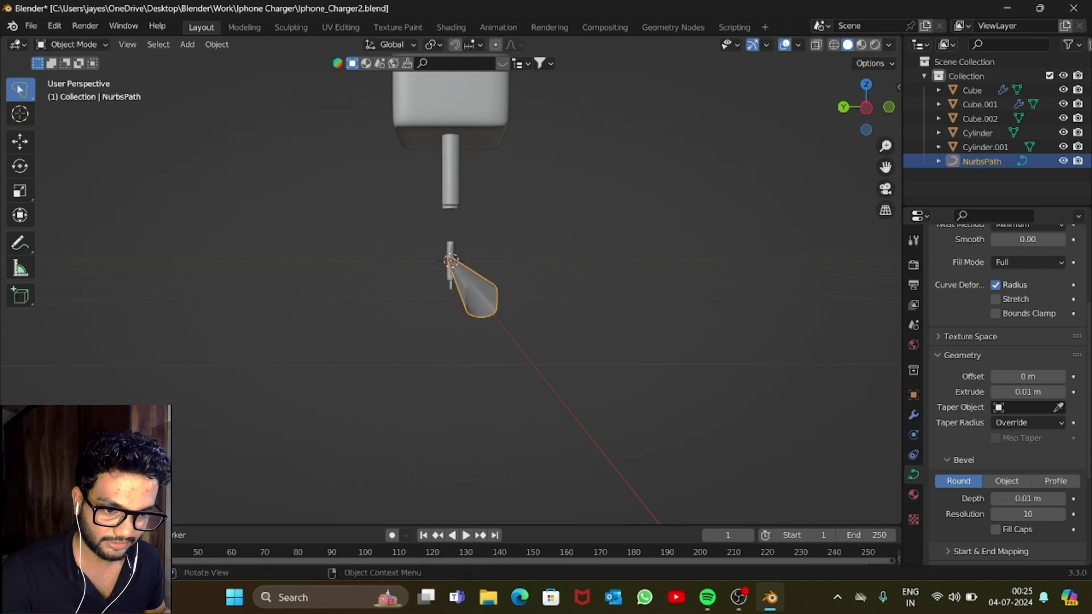
In top view, edit the cable curve and move the control point between centre and positive X end about 1.96 m along positive Y.
{"action": "left_click_drag", "start_coordinate": [866, 108], "coordinate": [839, 105]}
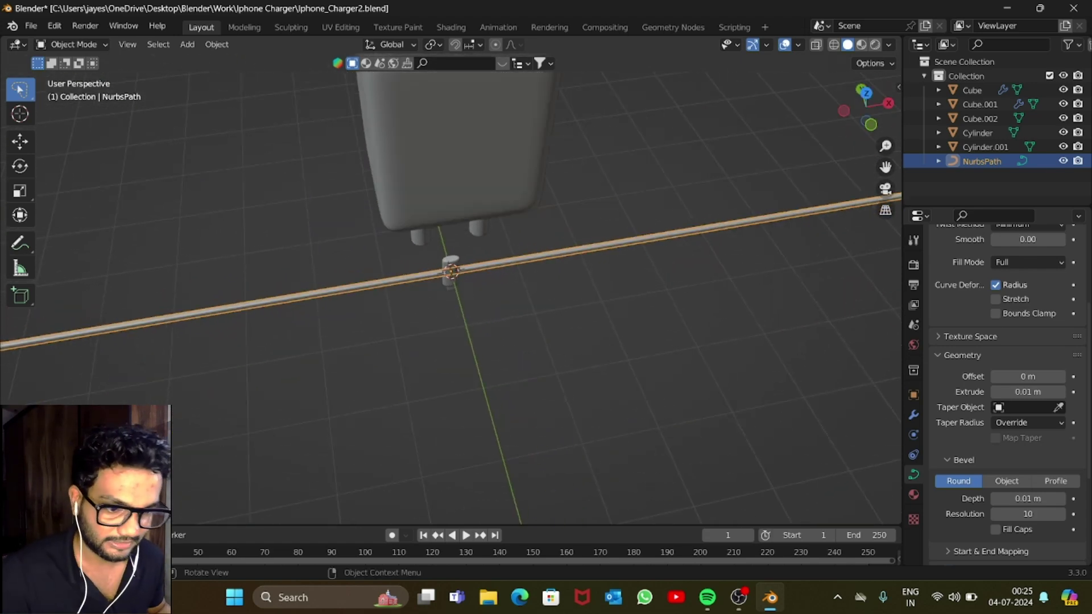
{"action": "key", "text": "KP_7"}
{"action": "scroll", "coordinate": [451, 289], "scroll_direction": "down", "scroll_amount": 4}
{"action": "key", "text": "Tab"}
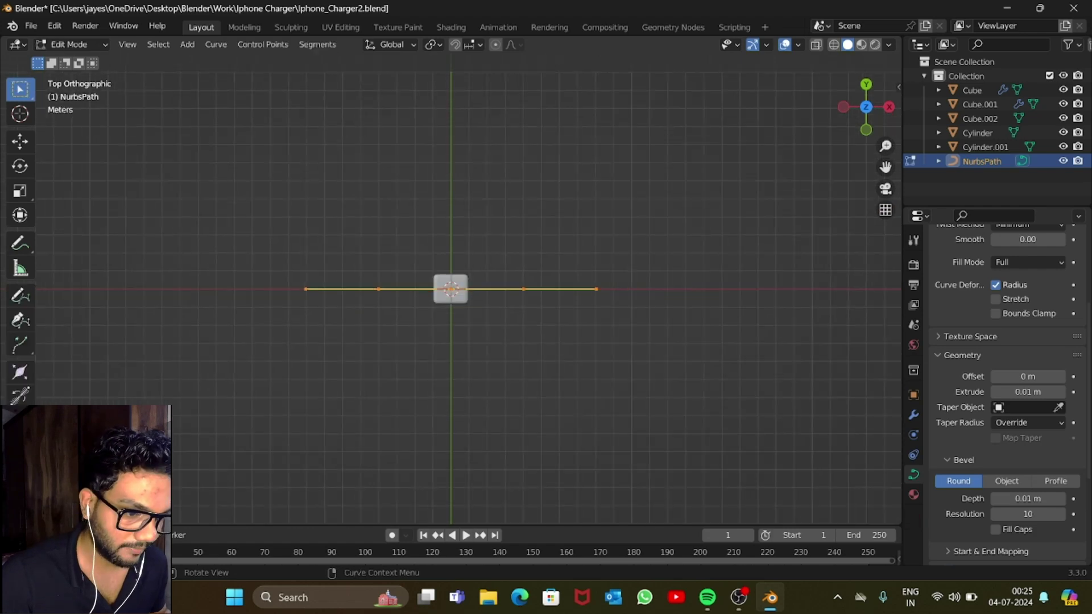
{"action": "scroll", "coordinate": [451, 288], "scroll_direction": "up", "scroll_amount": 10}
{"action": "scroll", "coordinate": [451, 289], "scroll_direction": "down", "scroll_amount": 6}
{"action": "scroll", "coordinate": [451, 289], "scroll_direction": "up", "scroll_amount": 7}
{"action": "scroll", "coordinate": [451, 289], "scroll_direction": "down", "scroll_amount": 3}
{"action": "key", "text": "alt+a"}
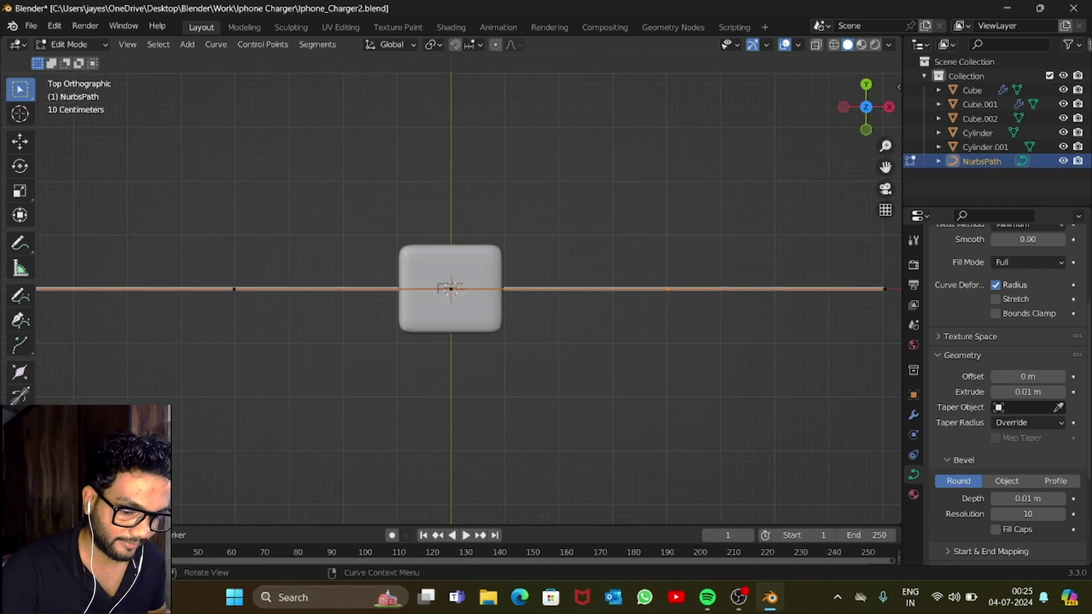
{"action": "scroll", "coordinate": [451, 289], "scroll_direction": "down", "scroll_amount": 2}
{"action": "key", "text": "g"}
{"action": "key", "text": "y"}
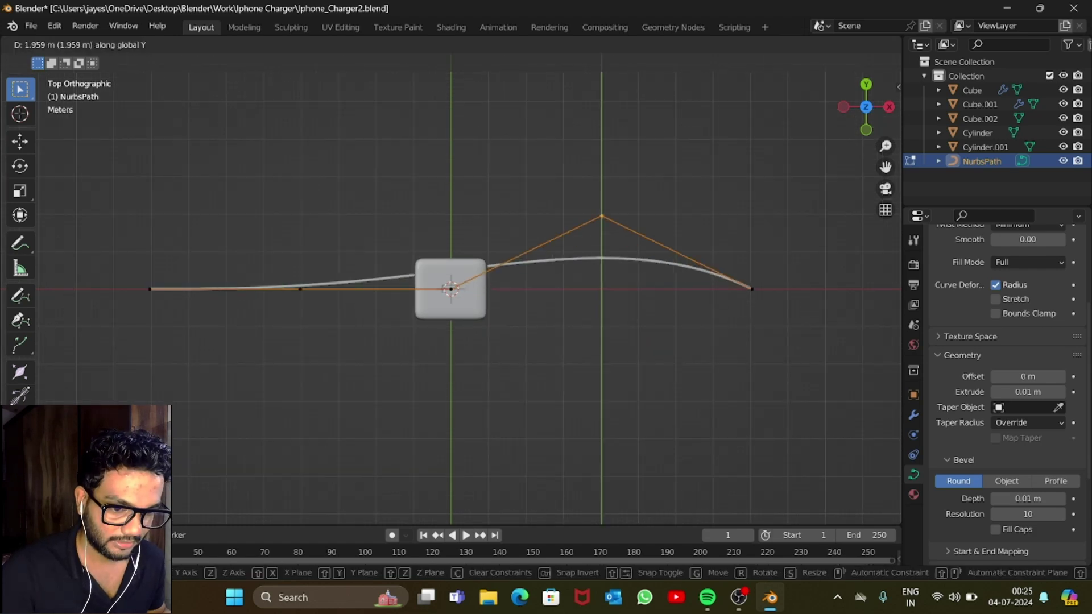
{"action": "left_click", "coordinate": [601, 216]}
Move the control point between the centre and the negative X end along negative Y to bend the cable the opposite way.
{"action": "left_click_drag", "start_coordinate": [252, 233], "coordinate": [323, 329]}
{"action": "key", "text": "g"}
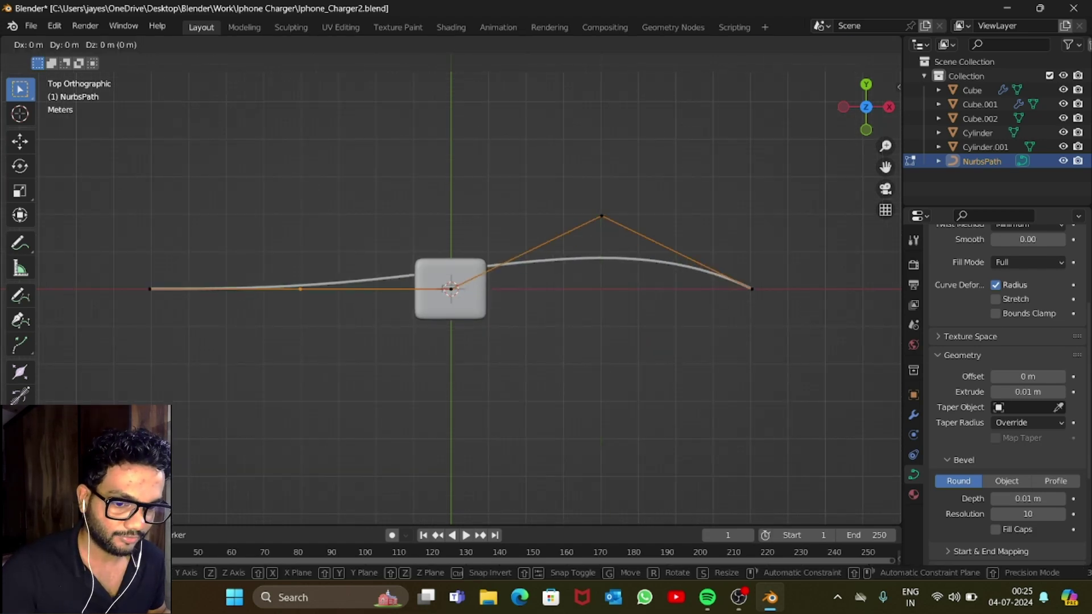
{"action": "key", "text": "y"}
{"action": "key", "text": "Return"}
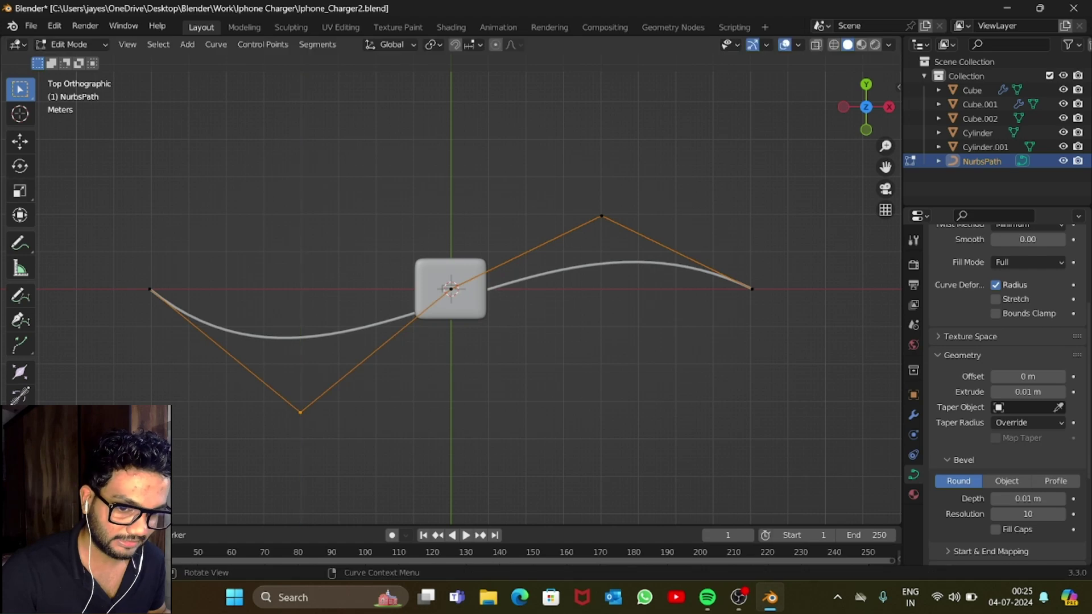
Move the cable's negative X end point about 2 m inward along the X axis.
{"action": "left_click_drag", "start_coordinate": [117, 251], "coordinate": [221, 346]}
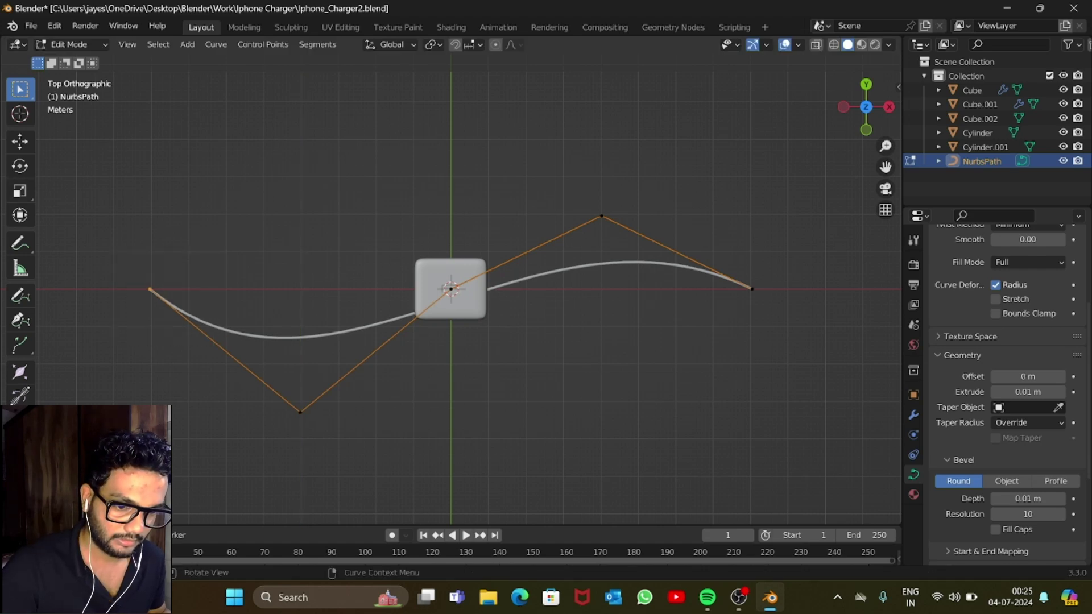
{"action": "key", "text": "g"}
{"action": "key", "text": "x"}
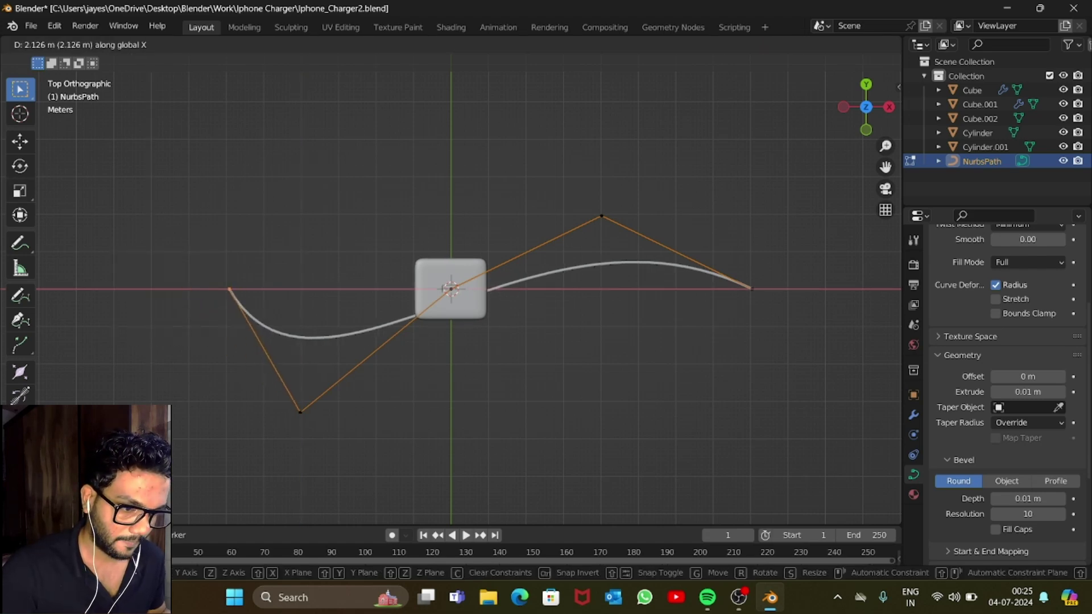
{"action": "key", "text": "Return"}
Move the cable's positive X end point along negative Y and return to object mode.
{"action": "left_click_drag", "start_coordinate": [698, 207], "coordinate": [792, 420]}
{"action": "key", "text": "g"}
{"action": "key", "text": "z"}
{"action": "key", "text": "y"}
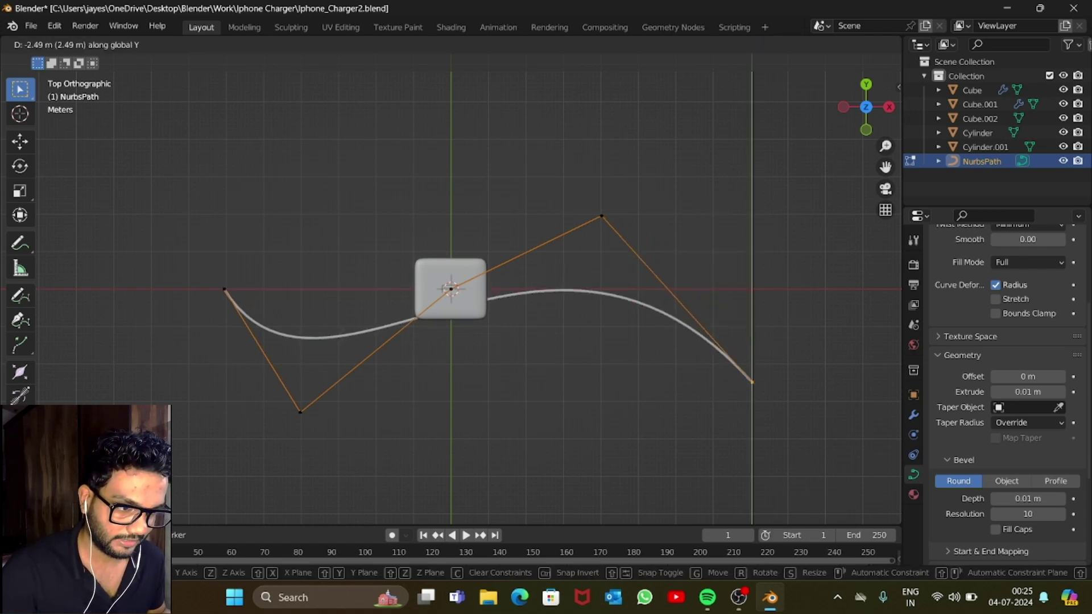
{"action": "key", "text": "Return"}
{"action": "key", "text": "Tab"}
Select the connector body together with its tip and rotate them 90° about X and 90° about Z.
{"action": "left_click_drag", "start_coordinate": [865, 107], "coordinate": [894, 60]}
{"action": "scroll", "coordinate": [865, 107], "scroll_direction": "up", "scroll_amount": 5}
{"action": "key", "text": "alt+a"}
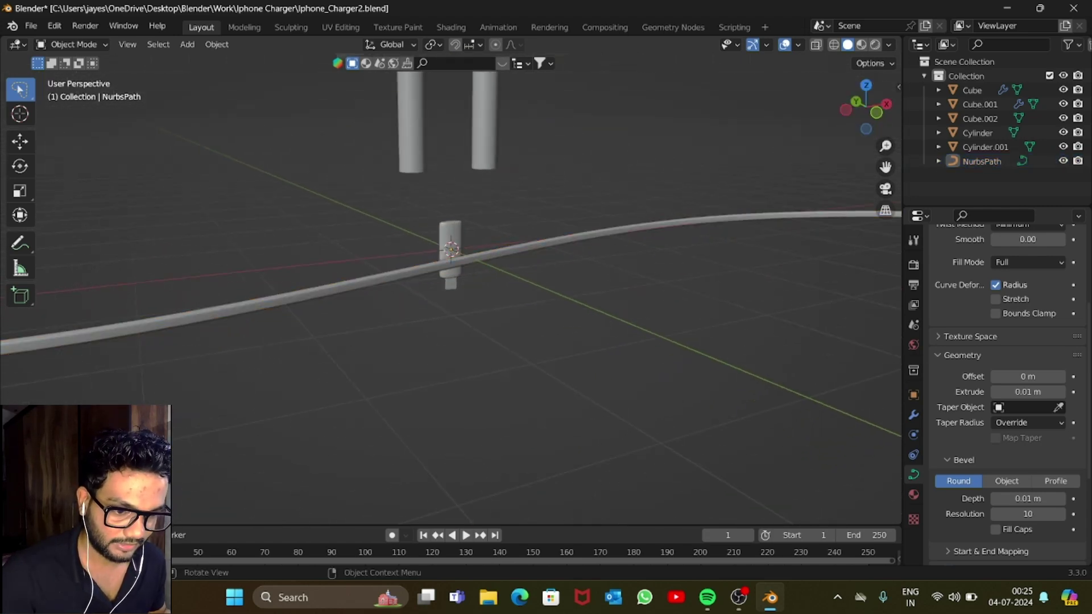
{"action": "left_click", "coordinate": [450, 235]}
{"action": "key", "text": "alt+a"}
{"action": "left_click", "coordinate": [450, 253], "text": "shift"}
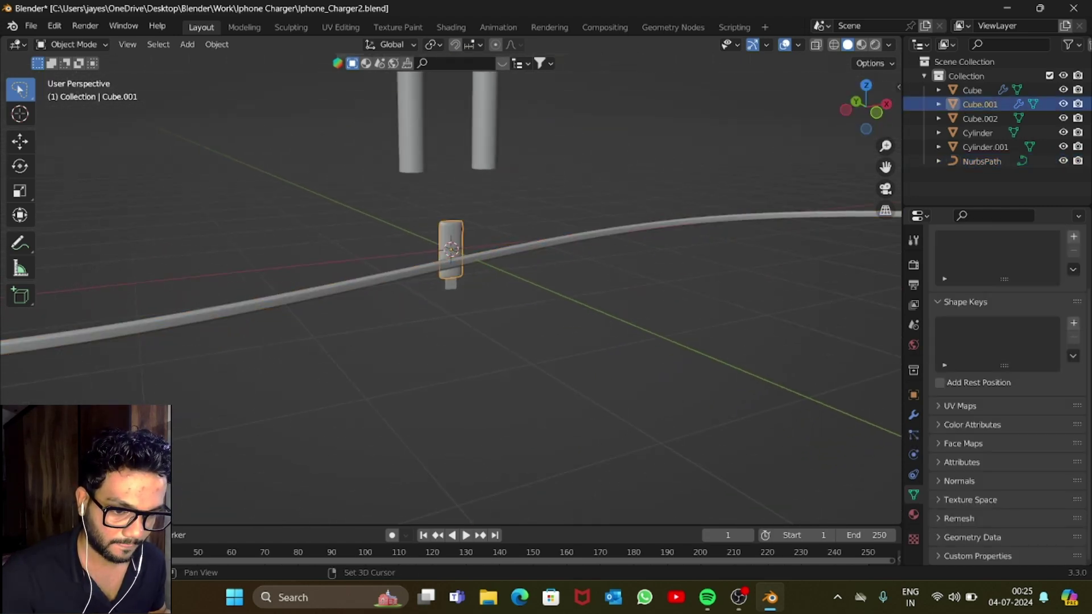
{"action": "left_click", "coordinate": [451, 253], "text": "shift"}
{"action": "scroll", "coordinate": [450, 254], "scroll_direction": "down", "scroll_amount": 4}
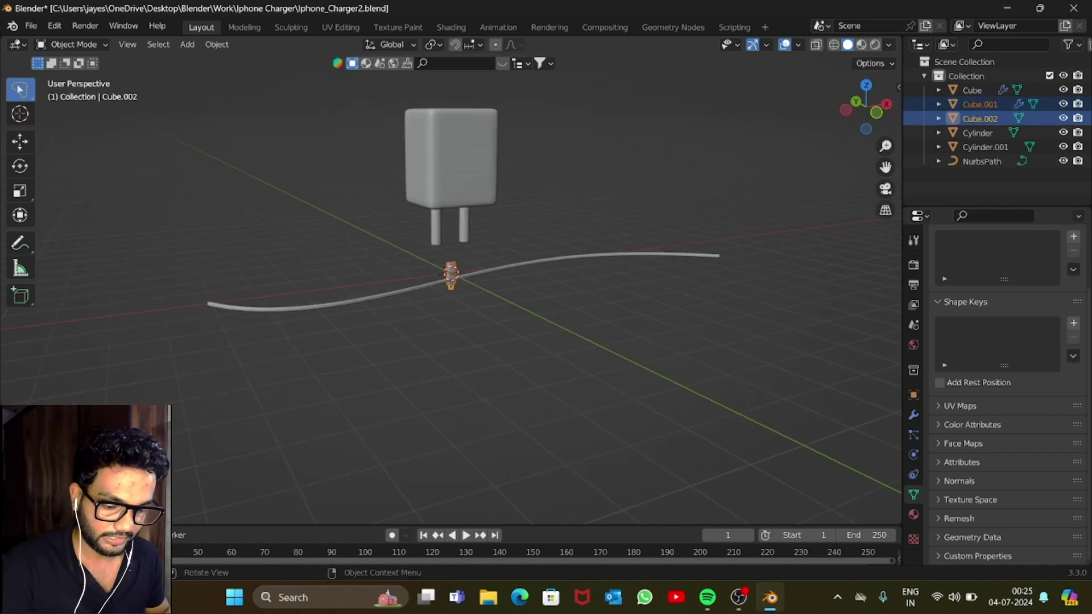
{"action": "type", "text": "rx90"}
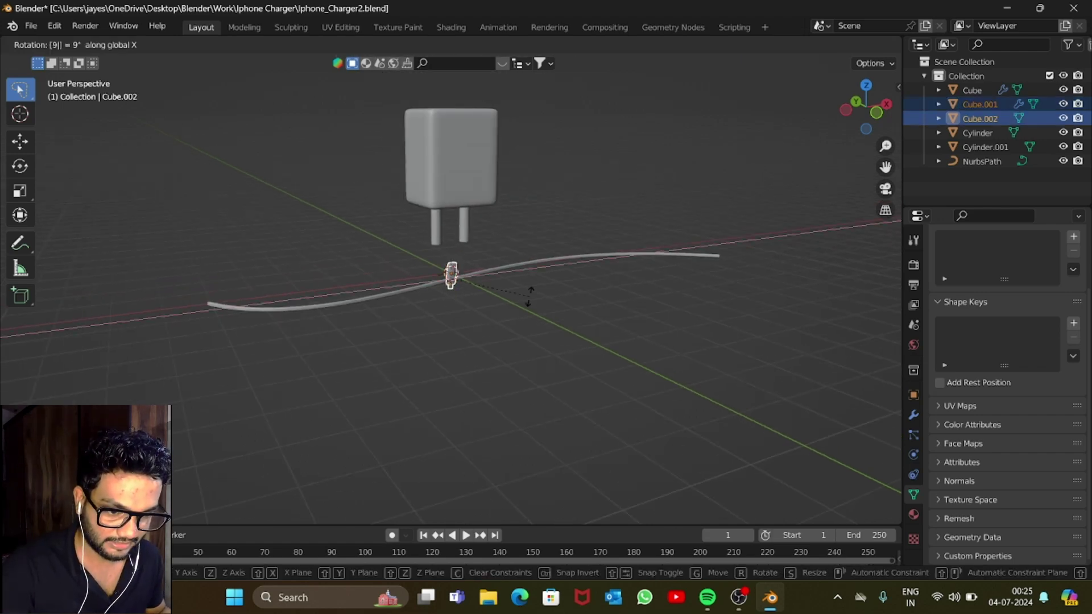
{"action": "key", "text": "Return"}
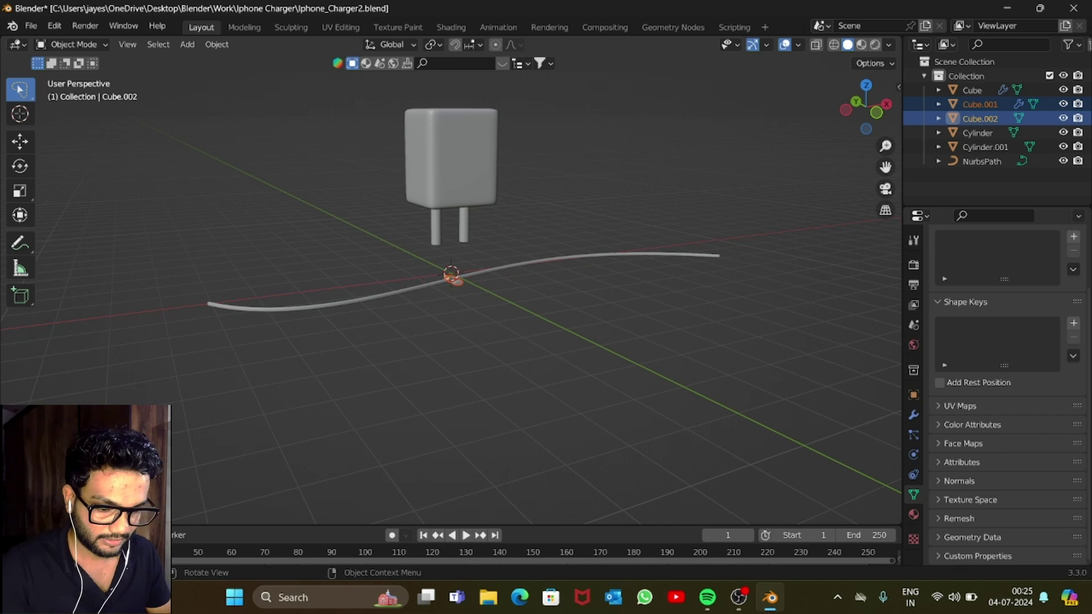
{"action": "type", "text": "rz90"}
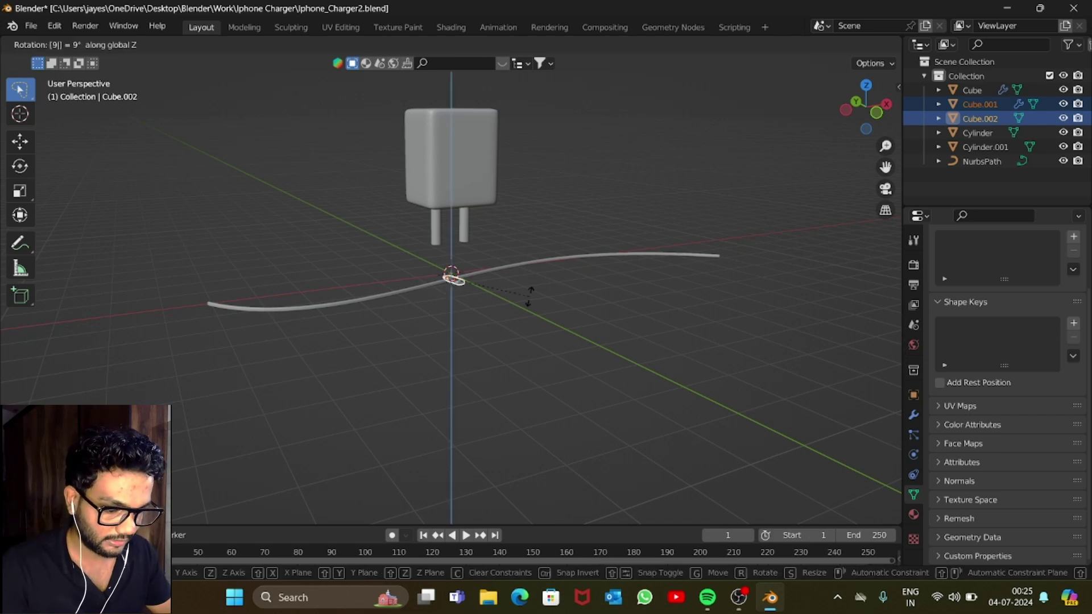
{"action": "key", "text": "Return"}
In top view, move the connector body and tip along negative X until the connector's back overlaps the cable's end.
{"action": "key", "text": "KP_7"}
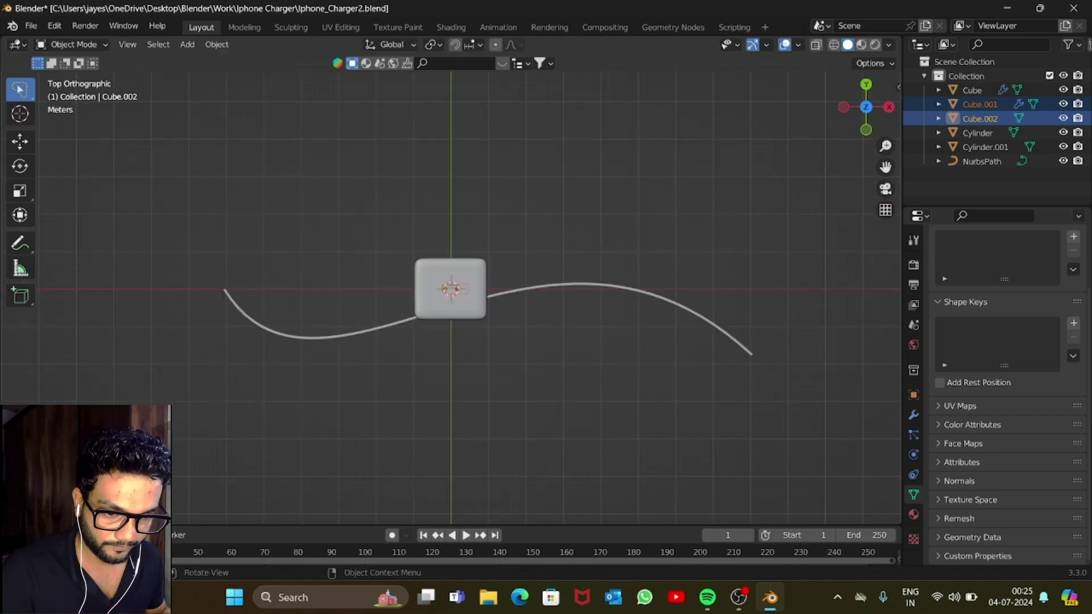
{"action": "key", "text": "g"}
{"action": "key", "text": "x"}
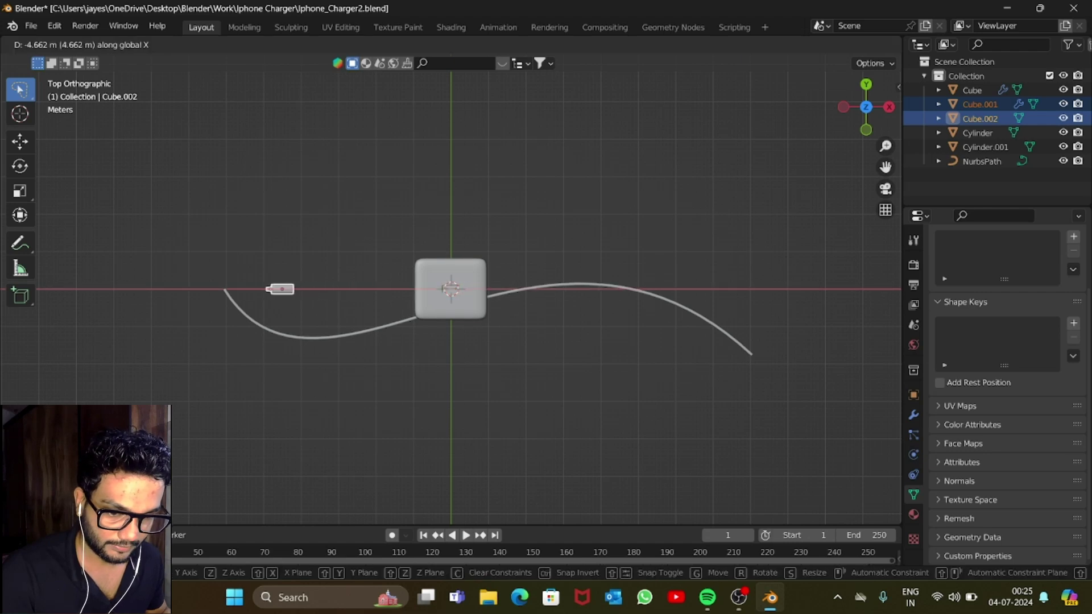
{"action": "key", "text": "Return"}
{"action": "key", "text": "KP_Decimal"}
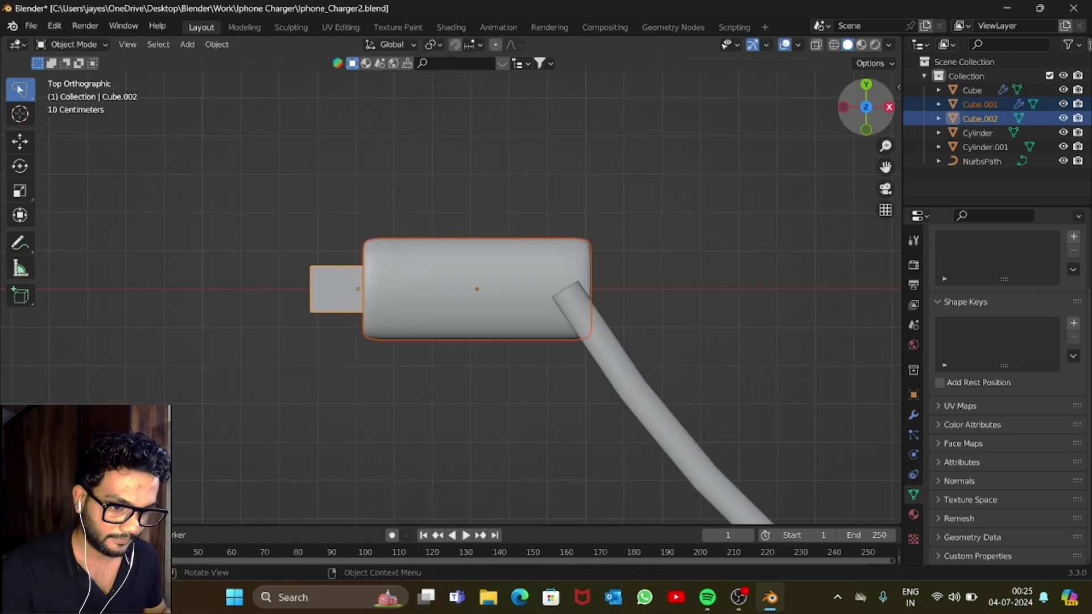
{"action": "left_click_drag", "start_coordinate": [866, 107], "coordinate": [966, 22]}
{"action": "left_click_drag", "start_coordinate": [847, 128], "coordinate": [836, 132]}
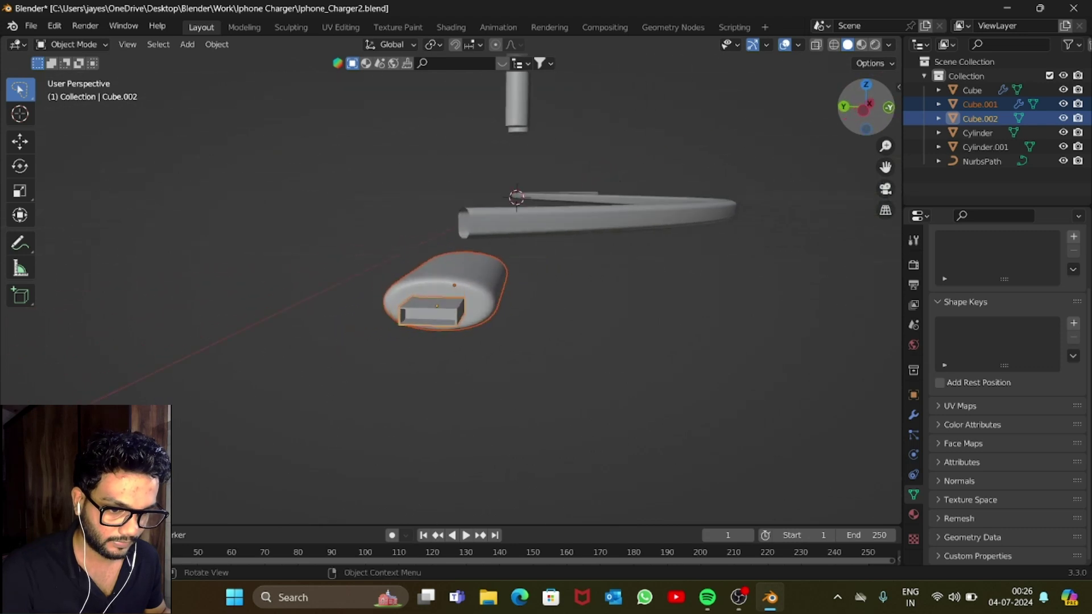
Raise the connector body and tip along Z to the height of the cable's end.
{"action": "key", "text": "g"}
{"action": "key", "text": "z"}
{"action": "key", "text": "Return"}
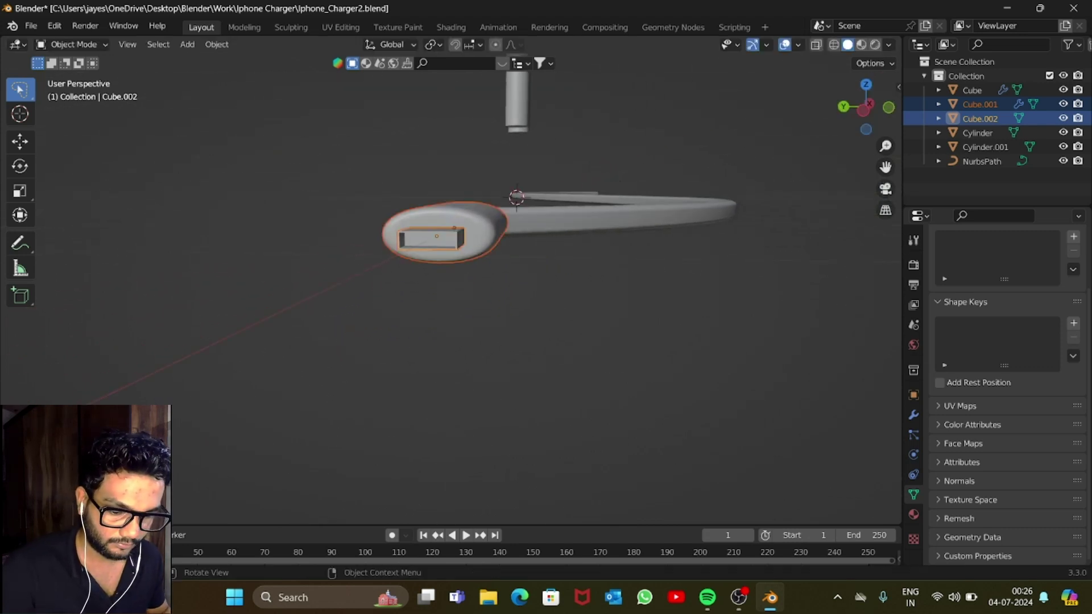
In top view, rotate the connector about Z to follow the cable's direction and shift it about 0.29 m along local X onto the cable end.
{"action": "key", "text": "KP_7"}
{"action": "key", "text": "r"}
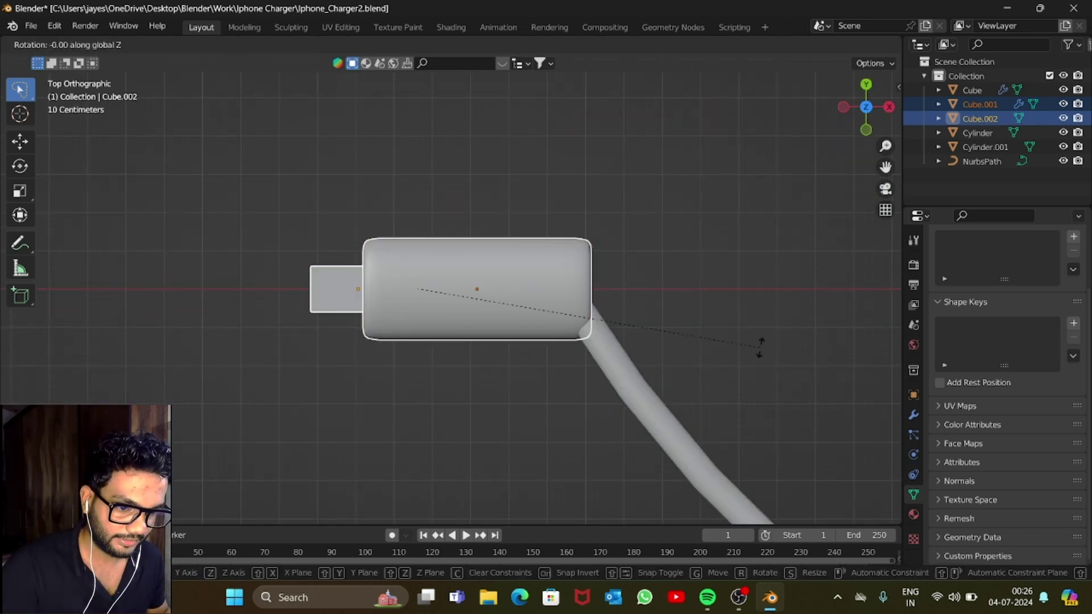
{"action": "left_click", "coordinate": [563, 108]}
{"action": "key", "text": "g"}
{"action": "key", "text": "x"}
{"action": "key", "text": "x"}
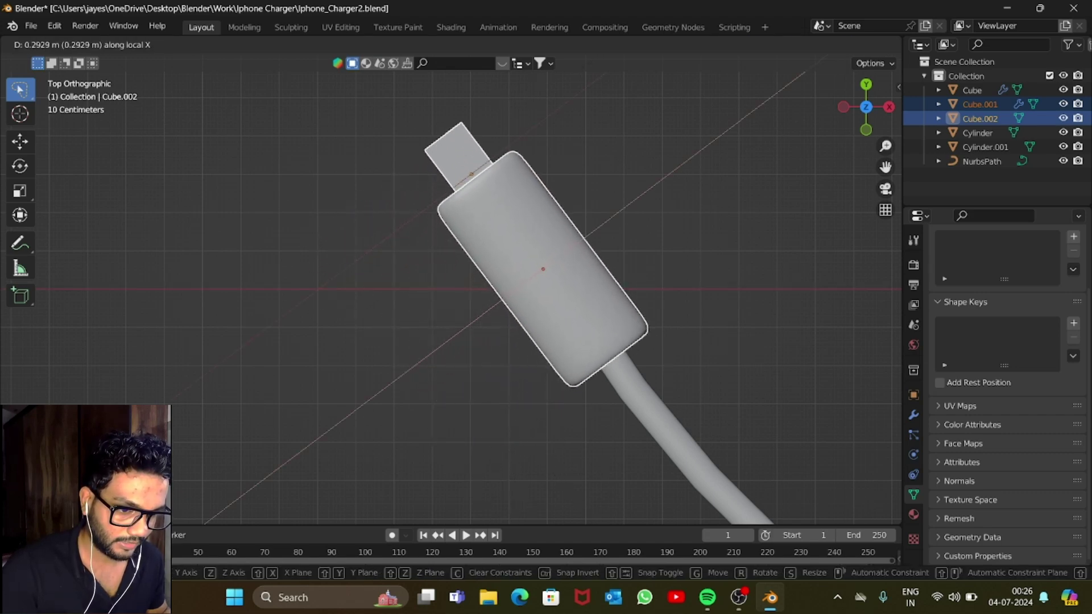
{"action": "key", "text": "Return"}
{"action": "scroll", "coordinate": [450, 289], "scroll_direction": "down", "scroll_amount": 3}
{"action": "left_click_drag", "start_coordinate": [866, 107], "coordinate": [816, 96]}
{"action": "scroll", "coordinate": [450, 241], "scroll_direction": "up", "scroll_amount": 4}
{"action": "scroll", "coordinate": [451, 280], "scroll_direction": "up", "scroll_amount": 1}
{"action": "scroll", "coordinate": [450, 280], "scroll_direction": "down", "scroll_amount": 4}
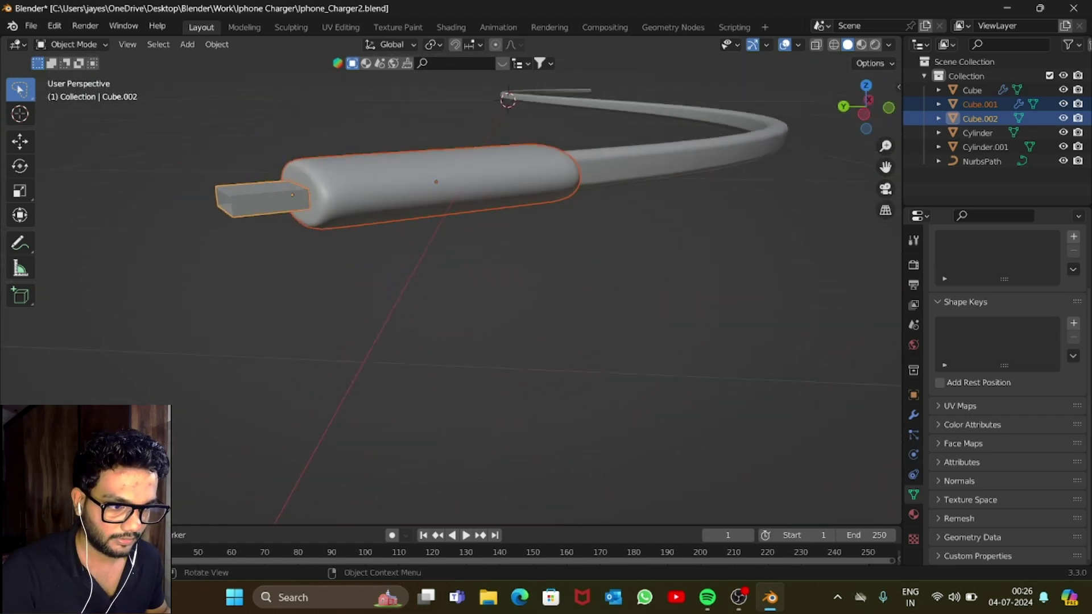
Duplicate the connector body and tip and place the copy near the cable's free positive X end.
{"action": "key", "text": "alt+a"}
{"action": "scroll", "coordinate": [451, 280], "scroll_direction": "down", "scroll_amount": 4}
{"action": "mouse_move", "coordinate": [866, 107]}
{"action": "left_mouse_down"}
{"action": "mouse_move", "coordinate": [805, 159]}
{"action": "mouse_move", "coordinate": [867, 113]}
{"action": "left_mouse_up"}
{"action": "left_click", "coordinate": [445, 253]}
{"action": "left_click", "coordinate": [394, 263], "text": "shift"}
{"action": "scroll", "coordinate": [393, 264], "scroll_direction": "down", "scroll_amount": 4}
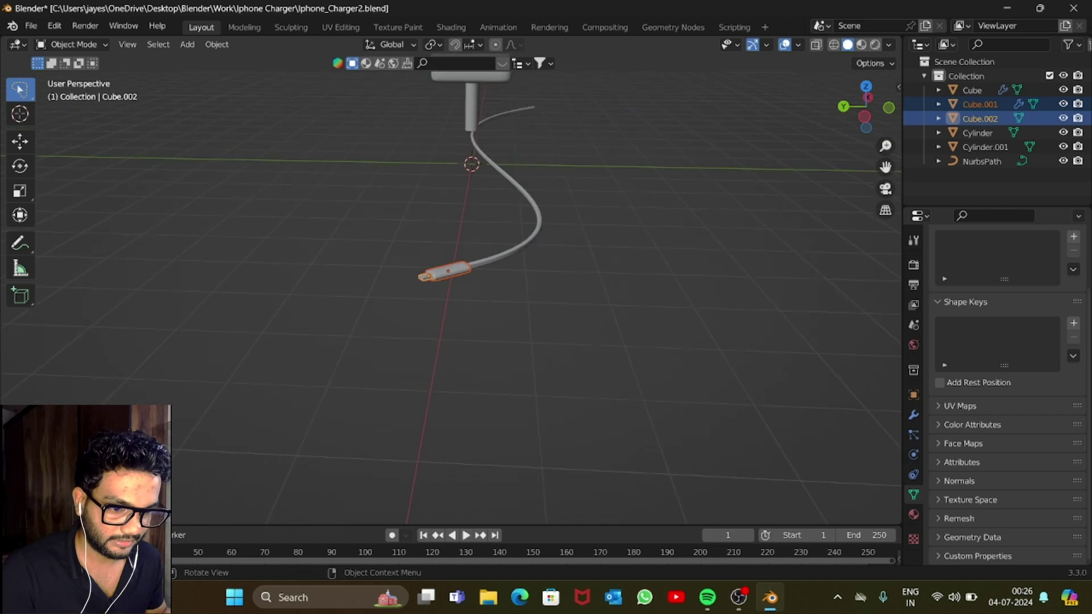
{"action": "left_click_drag", "start_coordinate": [865, 117], "coordinate": [734, 202]}
{"action": "scroll", "coordinate": [450, 289], "scroll_direction": "down", "scroll_amount": 8}
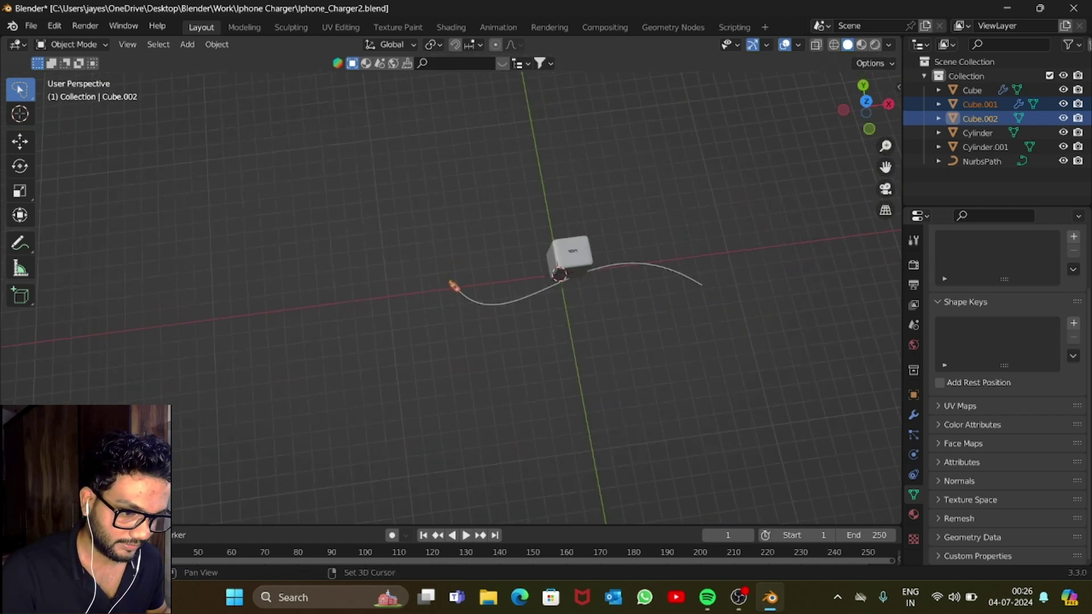
{"action": "key", "text": "shift+d"}
{"action": "key", "text": "Return"}
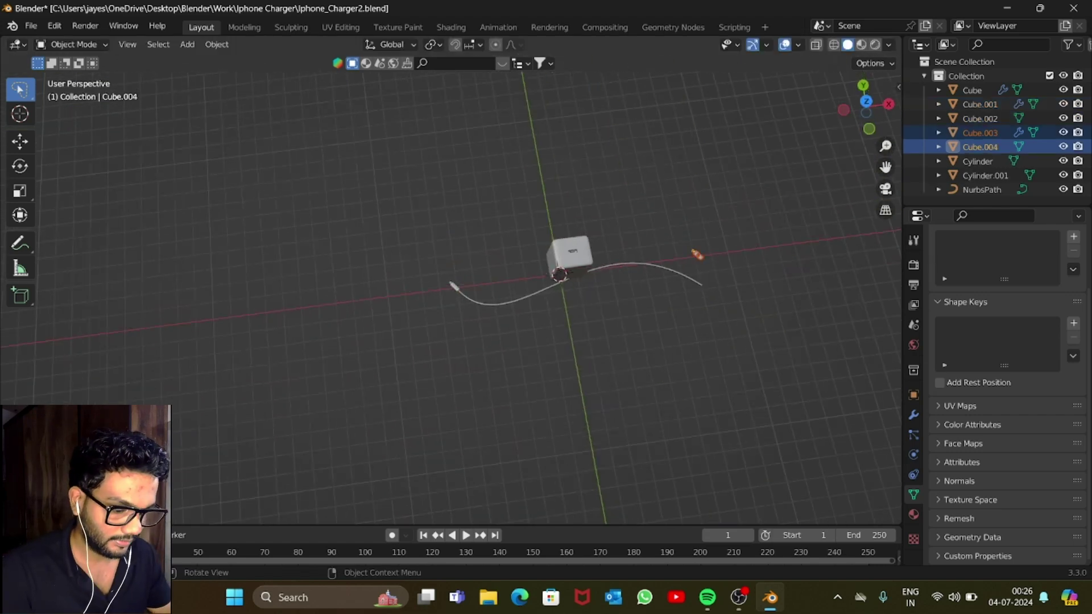
In top view, move the duplicated connector along negative Y to the level of the cable's free end.
{"action": "key", "text": "KP_Decimal"}
{"action": "key", "text": "KP_7"}
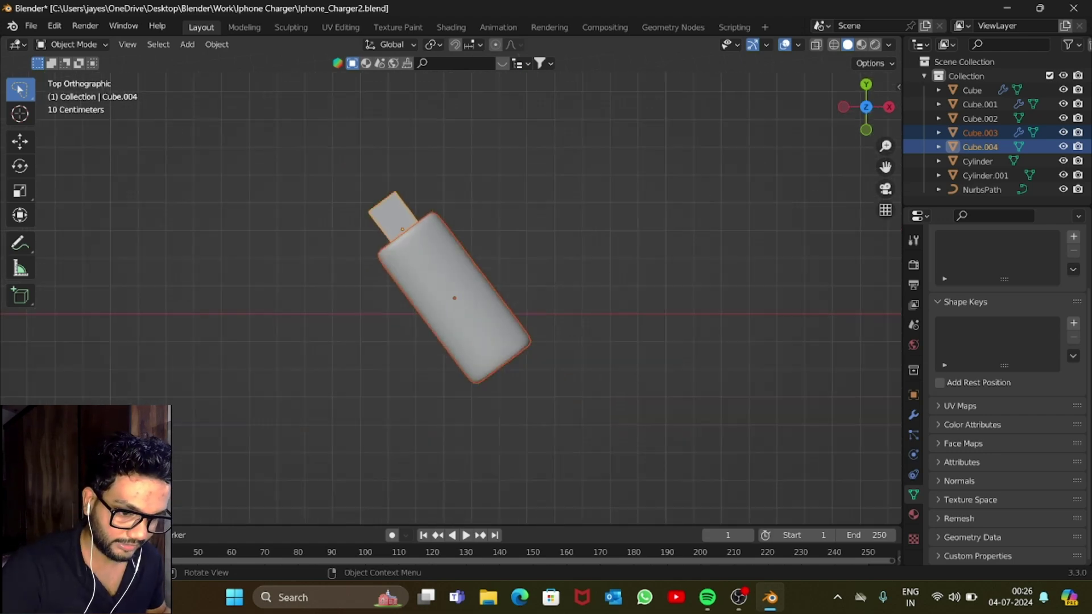
{"action": "scroll", "coordinate": [452, 296], "scroll_direction": "down", "scroll_amount": 8}
{"action": "key", "text": "g"}
{"action": "key", "text": "z"}
{"action": "key", "text": "x"}
{"action": "key", "text": "y"}
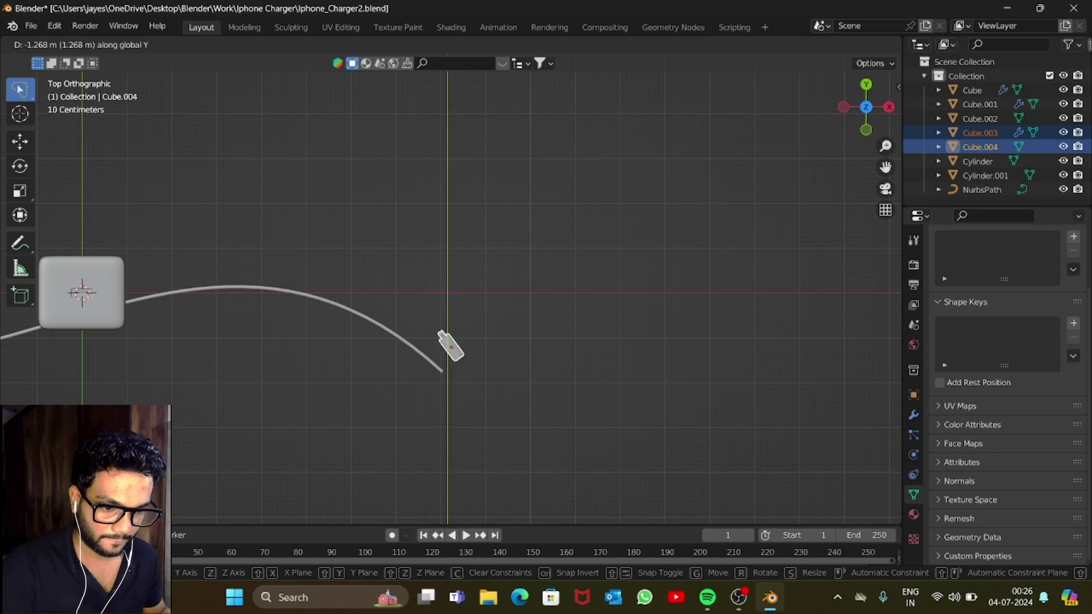
{"action": "left_click", "coordinate": [637, 362]}
Rotate the duplicated connector about Z so its tip points away from the cable and its body follows the cable's direction.
{"action": "key", "text": "r"}
{"action": "key", "text": "z"}
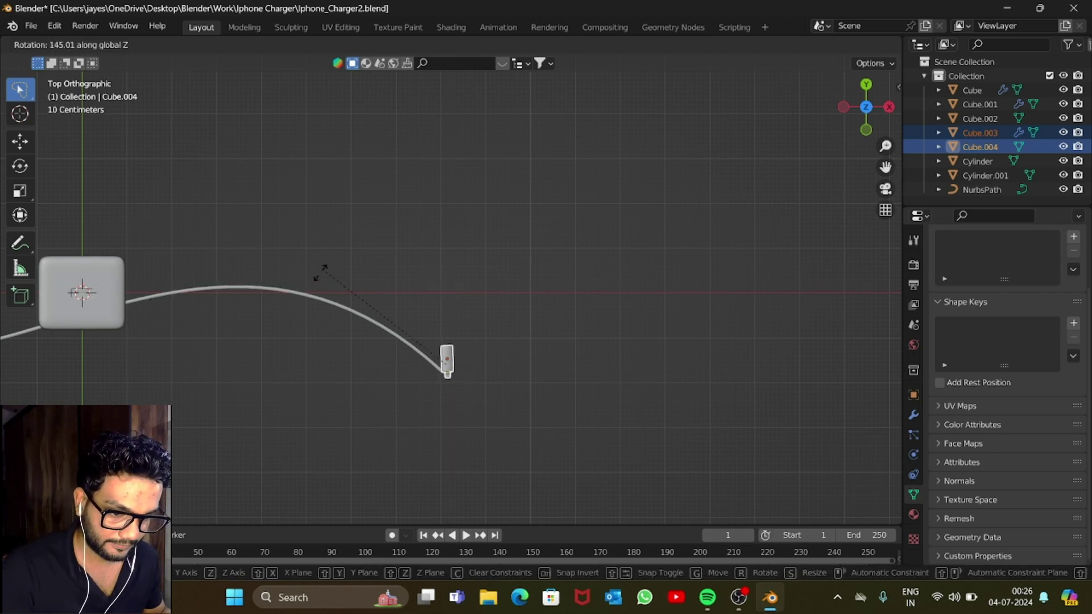
{"action": "key", "text": "Return"}
Move the duplicated connector along its local X axis until its back is centred on the cable's end.
{"action": "key", "text": "g"}
{"action": "key", "text": "y"}
{"action": "key", "text": "y"}
{"action": "key", "text": "x"}
{"action": "key", "text": "x"}
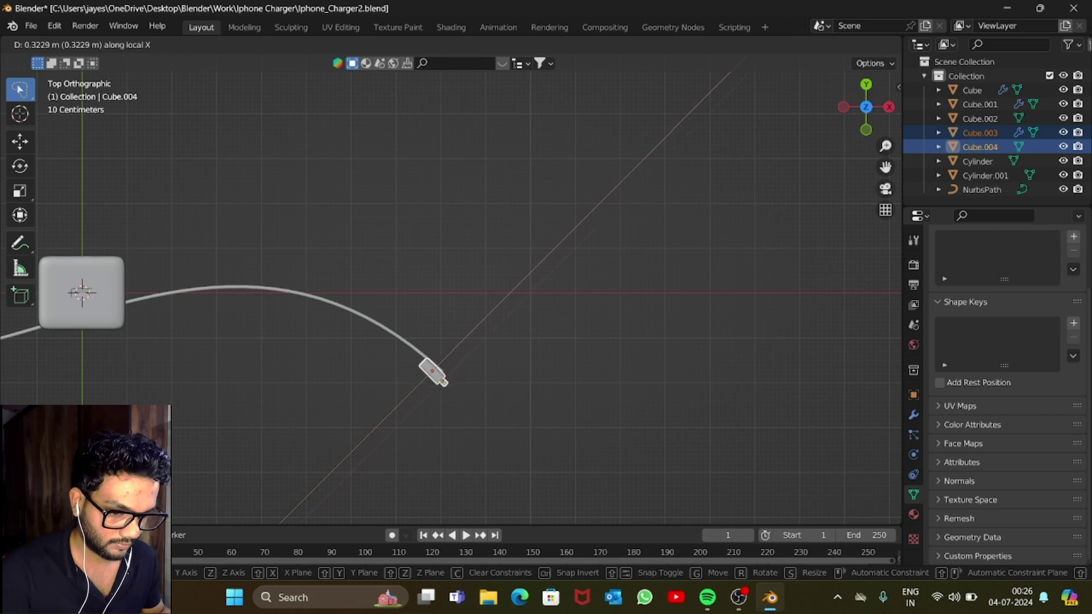
{"action": "key", "text": "Return"}
{"action": "key", "text": "KP_Decimal"}
{"action": "key", "text": "g"}
{"action": "key", "text": "x"}
{"action": "key", "text": "x"}
{"action": "key", "text": "Return"}
{"action": "left_click", "coordinate": [452, 273]}
{"action": "scroll", "coordinate": [451, 278], "scroll_direction": "down", "scroll_amount": 4}
{"action": "middle_click_drag", "start_coordinate": [452, 273], "coordinate": [580, 193]}
{"action": "scroll", "coordinate": [452, 279], "scroll_direction": "up", "scroll_amount": 4}
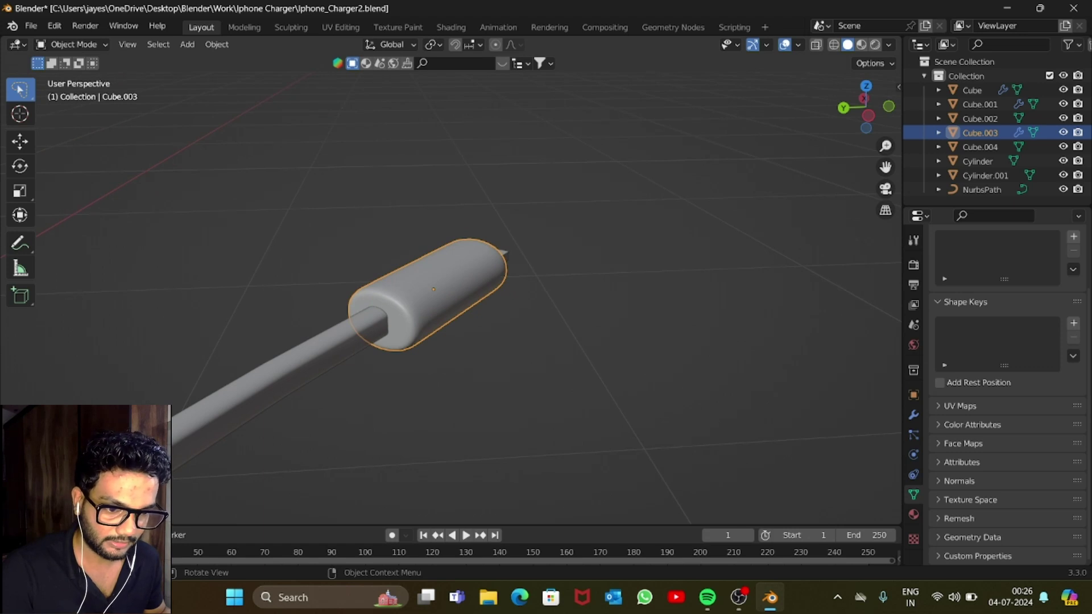
{"action": "key", "text": "s"}
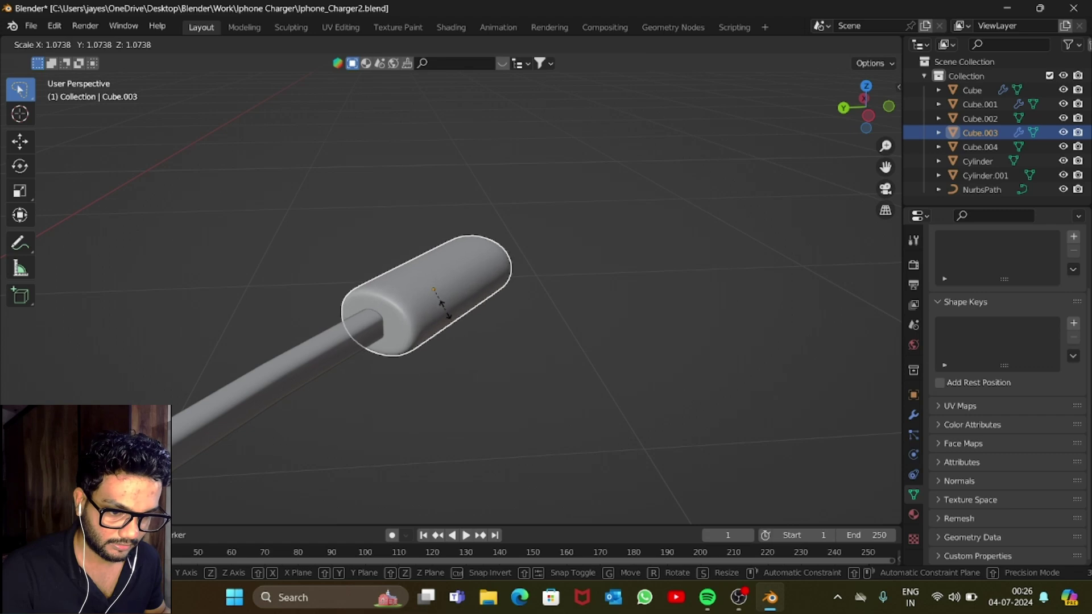
{"action": "right_click", "coordinate": [443, 307]}
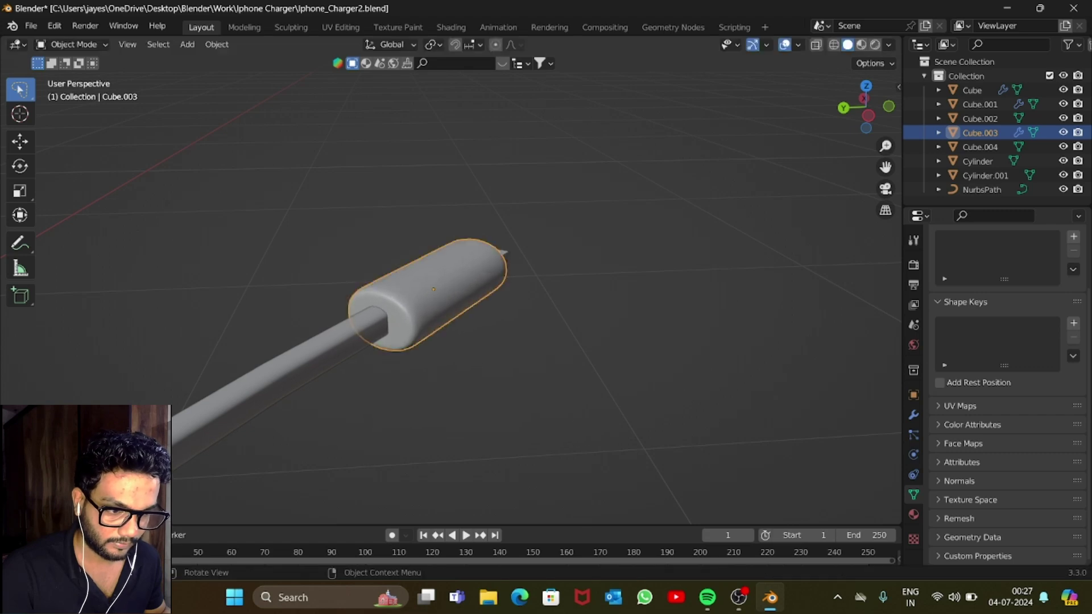
{"action": "scroll", "coordinate": [433, 289], "scroll_direction": "down", "scroll_amount": 3}
{"action": "key", "text": "alt+a"}
Examine the cable with its two attached connectors and the adapter from several angles.
{"action": "left_click_drag", "start_coordinate": [865, 107], "coordinate": [713, 71]}
{"action": "scroll", "coordinate": [451, 290], "scroll_direction": "up", "scroll_amount": 6}
{"action": "left_click_drag", "start_coordinate": [866, 106], "coordinate": [848, 138]}
{"action": "scroll", "coordinate": [451, 287], "scroll_direction": "down", "scroll_amount": 20}
{"action": "scroll", "coordinate": [451, 287], "scroll_direction": "up", "scroll_amount": 6}
{"action": "scroll", "coordinate": [451, 287], "scroll_direction": "down", "scroll_amount": 6}
{"action": "left_click_drag", "start_coordinate": [866, 107], "coordinate": [787, 118]}
{"action": "scroll", "coordinate": [451, 287], "scroll_direction": "up", "scroll_amount": 9}
{"action": "scroll", "coordinate": [451, 288], "scroll_direction": "down", "scroll_amount": 4}
Select the adapter body and both prongs, centre the view on them and clear the selection.
{"action": "left_click", "coordinate": [227, 289]}
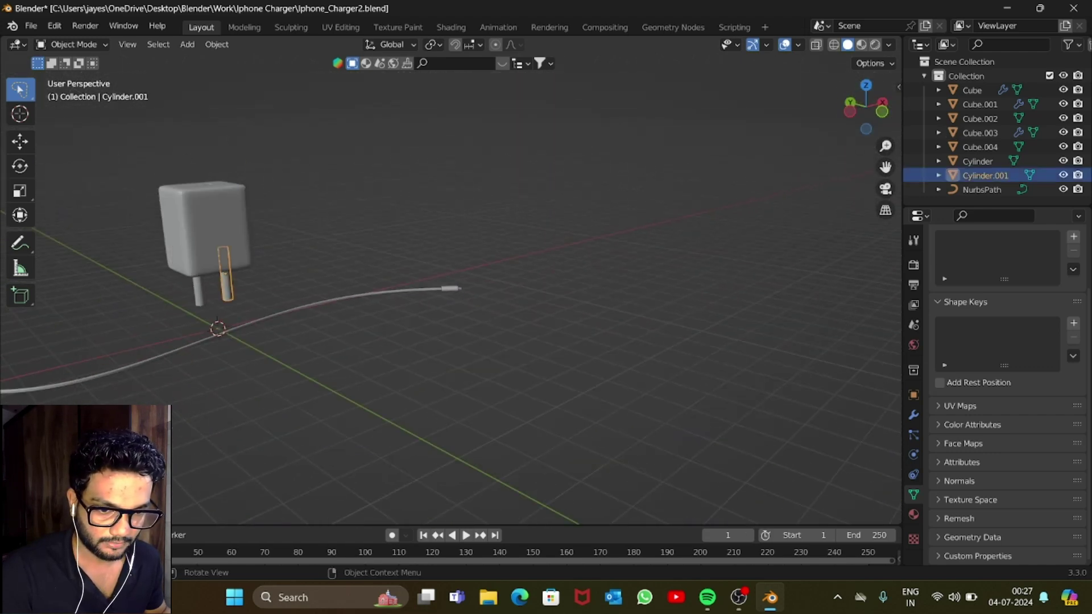
{"action": "left_click", "coordinate": [198, 284]}
{"action": "left_click", "coordinate": [206, 227]}
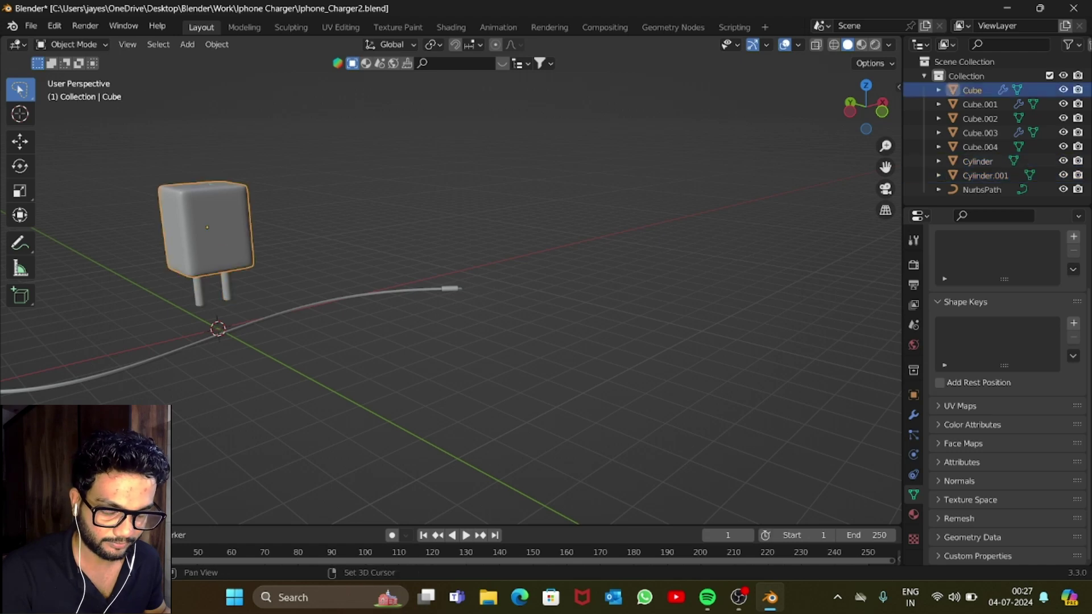
{"action": "left_click", "coordinate": [199, 290], "text": "shift"}
{"action": "left_click", "coordinate": [226, 285], "text": "shift"}
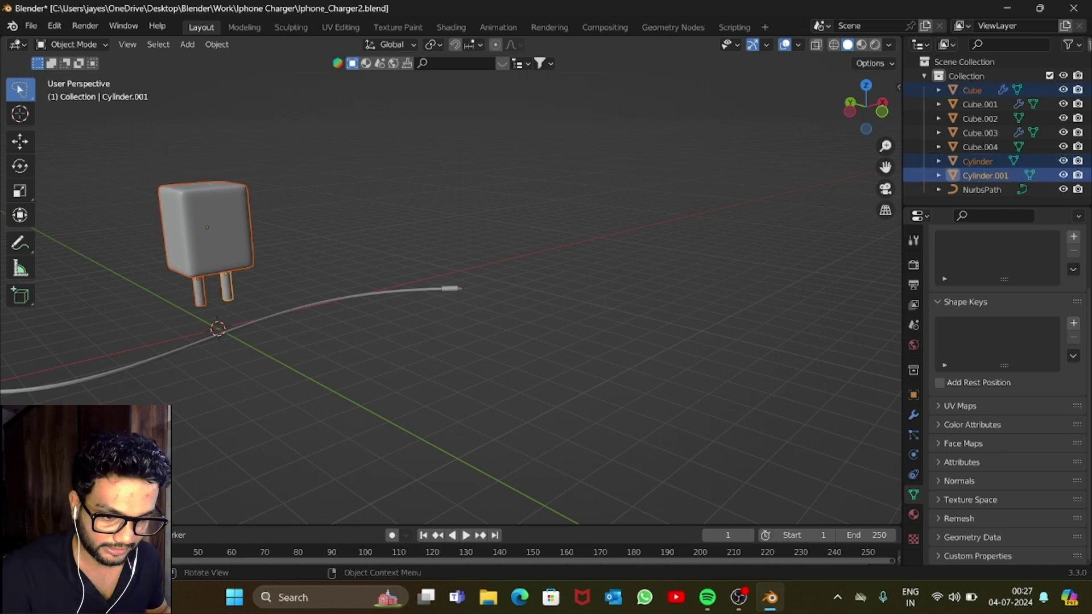
{"action": "key", "text": "KP_Decimal"}
{"action": "scroll", "coordinate": [450, 284], "scroll_direction": "down", "scroll_amount": 5}
{"action": "key", "text": "alt+a"}
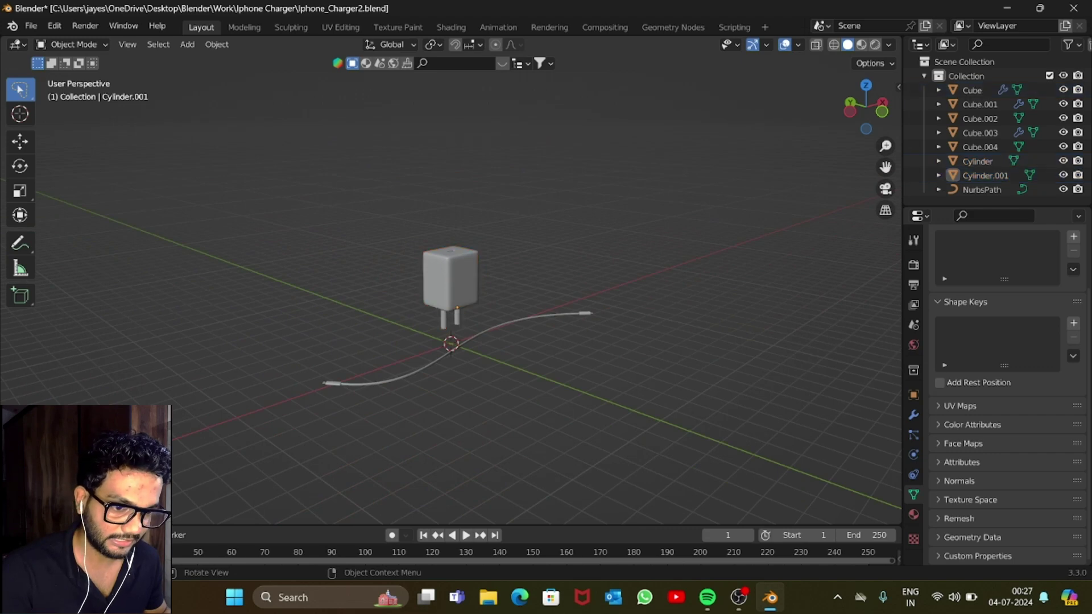
With the adapter body selected, save the file and switch the viewport to Material Preview shading.
{"action": "scroll", "coordinate": [451, 287], "scroll_direction": "up", "scroll_amount": 7}
{"action": "left_click", "coordinate": [450, 273]}
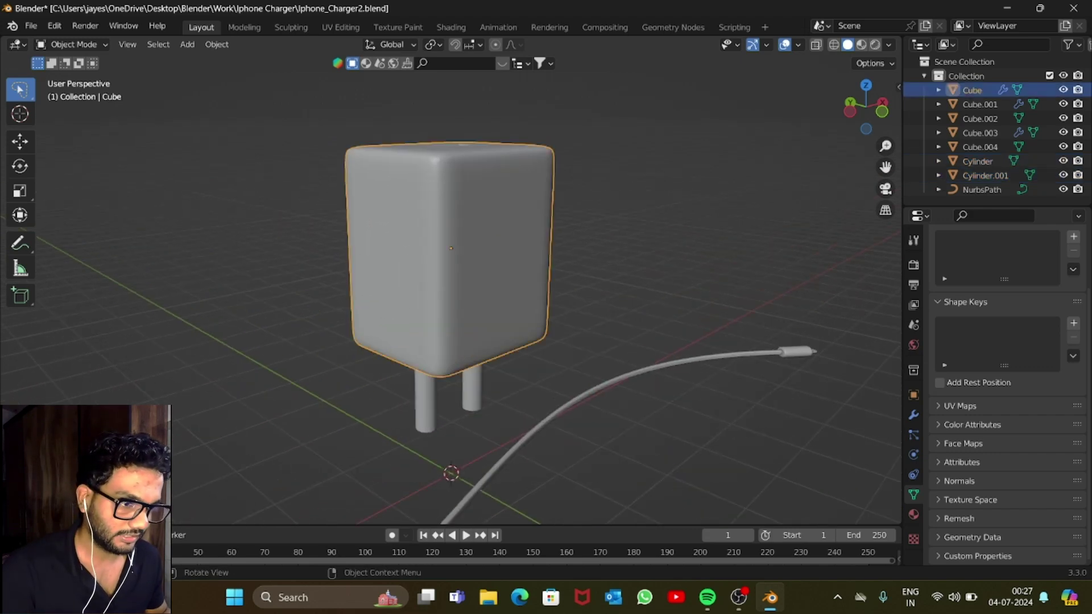
{"action": "key", "text": "ctrl+s"}
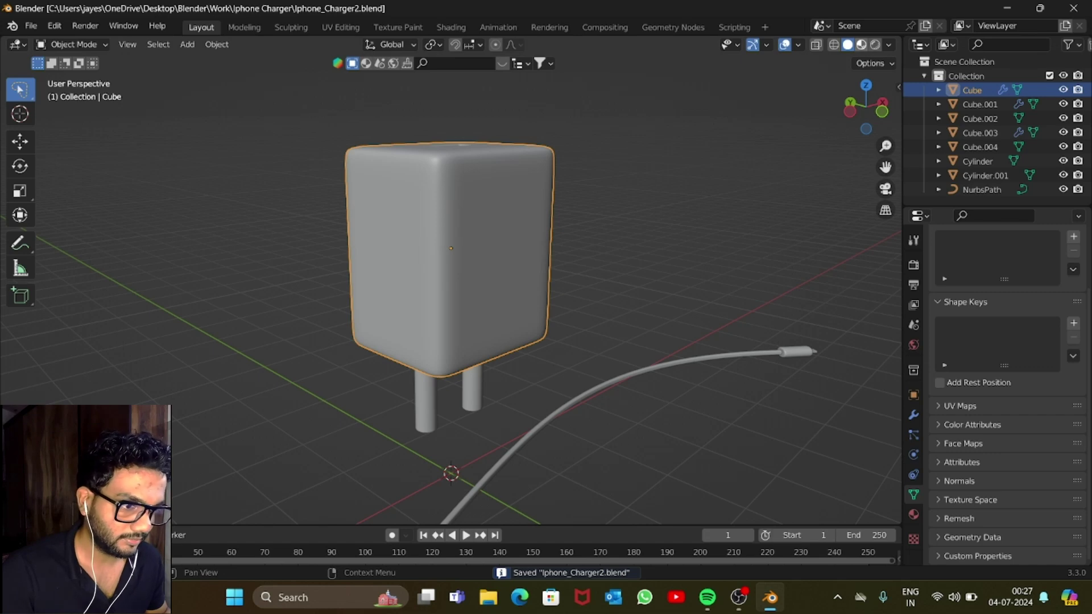
{"action": "left_click", "coordinate": [860, 44]}
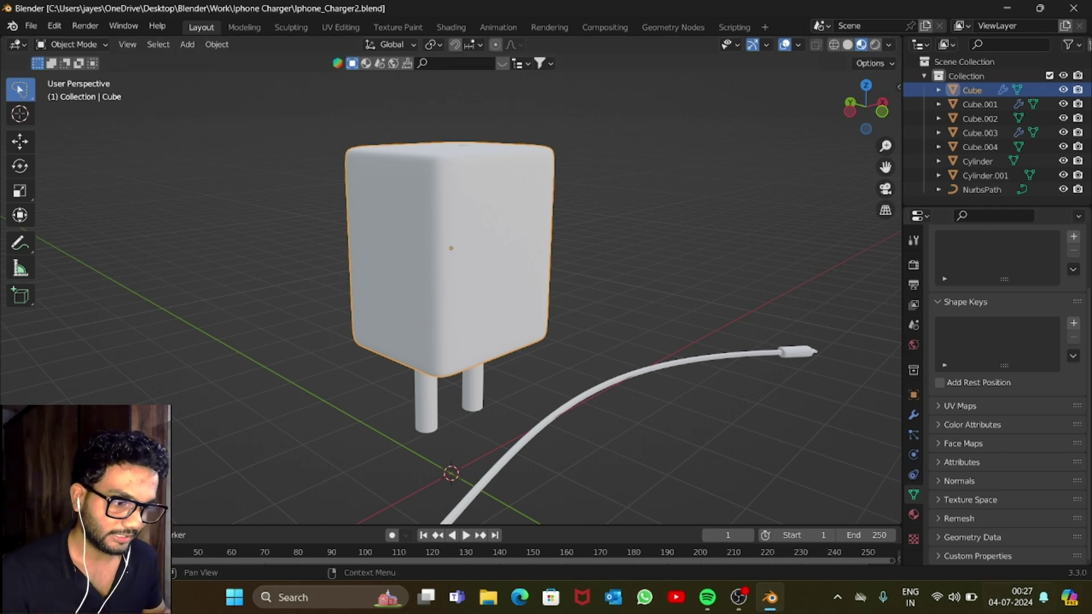
Add a new material to the adapter body.
{"action": "left_click", "coordinate": [913, 514]}
{"action": "left_click", "coordinate": [1024, 323]}
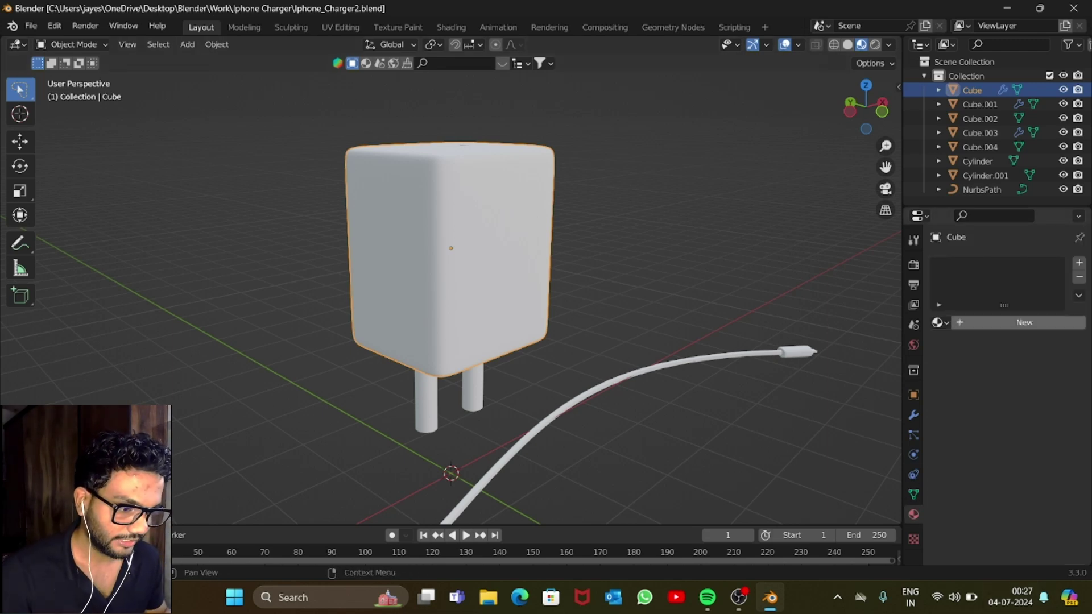
{"action": "scroll", "coordinate": [450, 284], "scroll_direction": "up", "scroll_amount": 3}
{"action": "scroll", "coordinate": [1007, 398], "scroll_direction": "down", "scroll_amount": 2}
{"action": "scroll", "coordinate": [1007, 398], "scroll_direction": "down", "scroll_amount": 1}
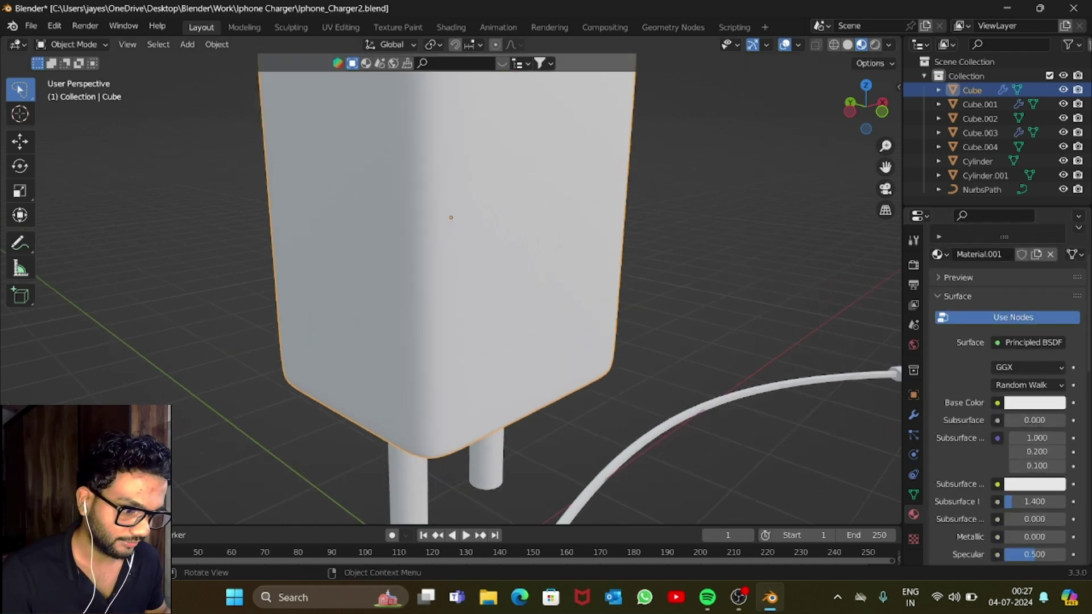
{"action": "scroll", "coordinate": [450, 273], "scroll_direction": "down", "scroll_amount": 4}
{"action": "scroll", "coordinate": [1007, 398], "scroll_direction": "down", "scroll_amount": 2}
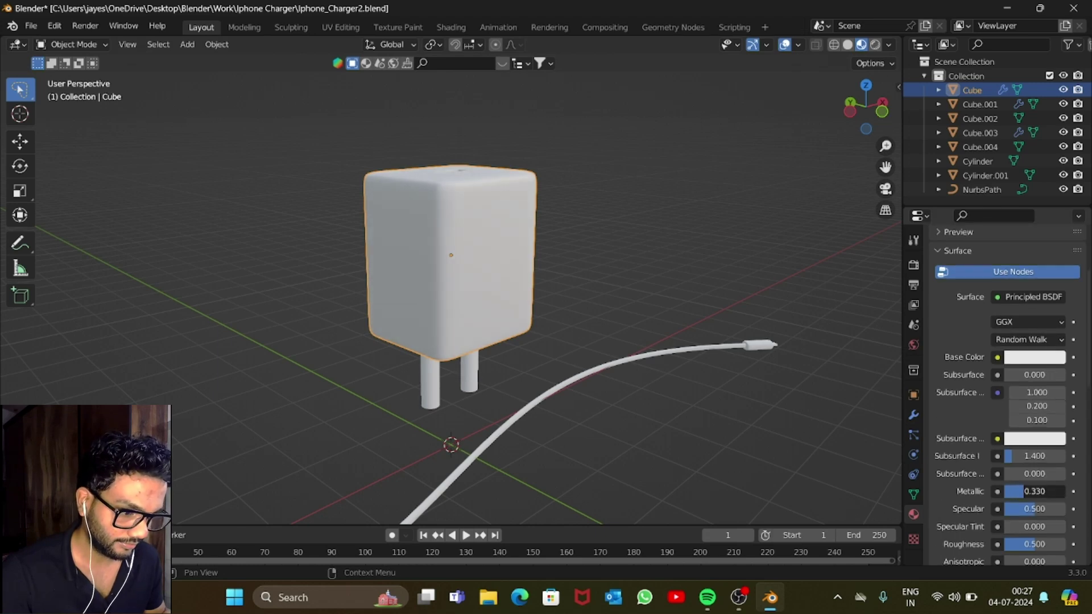
Set the adapter material's Metallic to 0.5 and Roughness to 0.2.
{"action": "left_click_drag", "start_coordinate": [1036, 492], "coordinate": [1035, 491]}
{"action": "mouse_move", "coordinate": [1035, 545]}
{"action": "left_mouse_down"}
{"action": "mouse_move", "coordinate": [1005, 544]}
{"action": "mouse_move", "coordinate": [1028, 545]}
{"action": "mouse_move", "coordinate": [1017, 544]}
{"action": "left_mouse_up"}
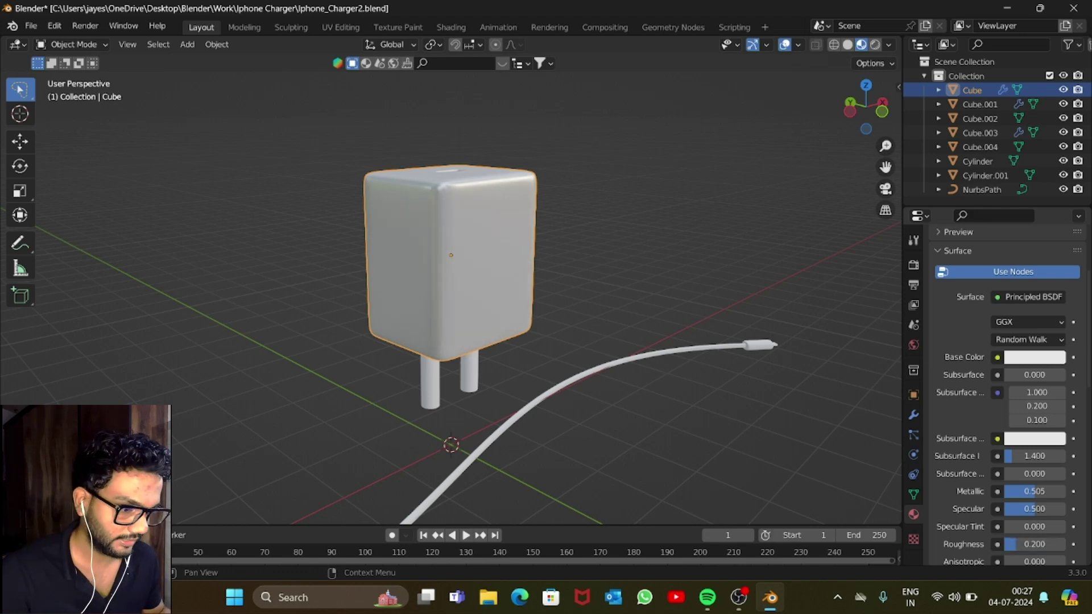
{"action": "scroll", "coordinate": [451, 289], "scroll_direction": "up", "scroll_amount": 5}
{"action": "scroll", "coordinate": [451, 289], "scroll_direction": "down", "scroll_amount": 2}
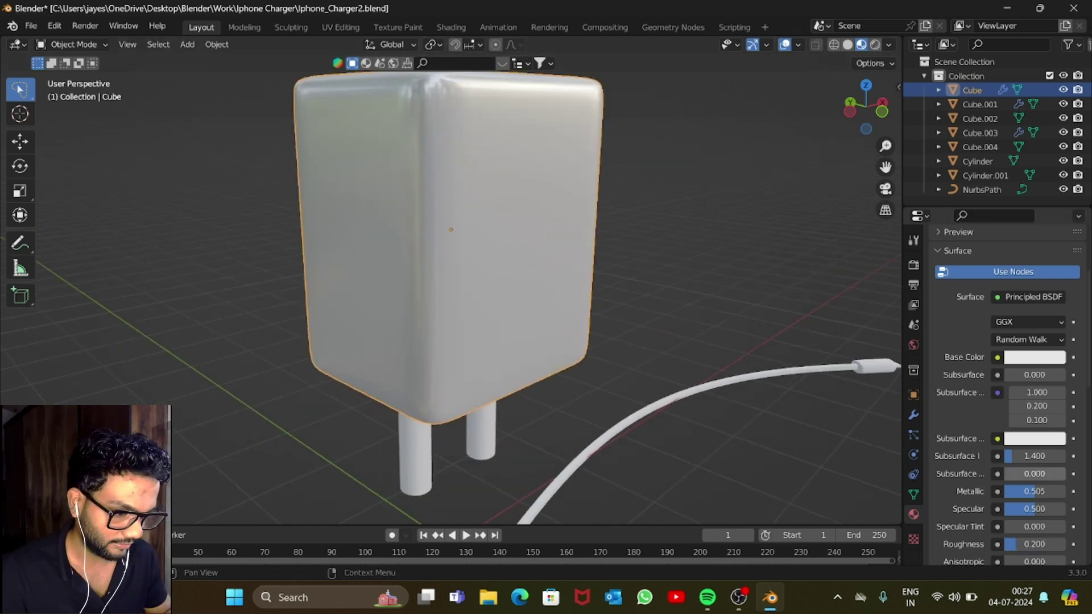
{"action": "left_click", "coordinate": [1032, 492]}
{"action": "type", "text": "0.5"}
{"action": "key", "text": "Return"}
{"action": "scroll", "coordinate": [455, 284], "scroll_direction": "down", "scroll_amount": 4}
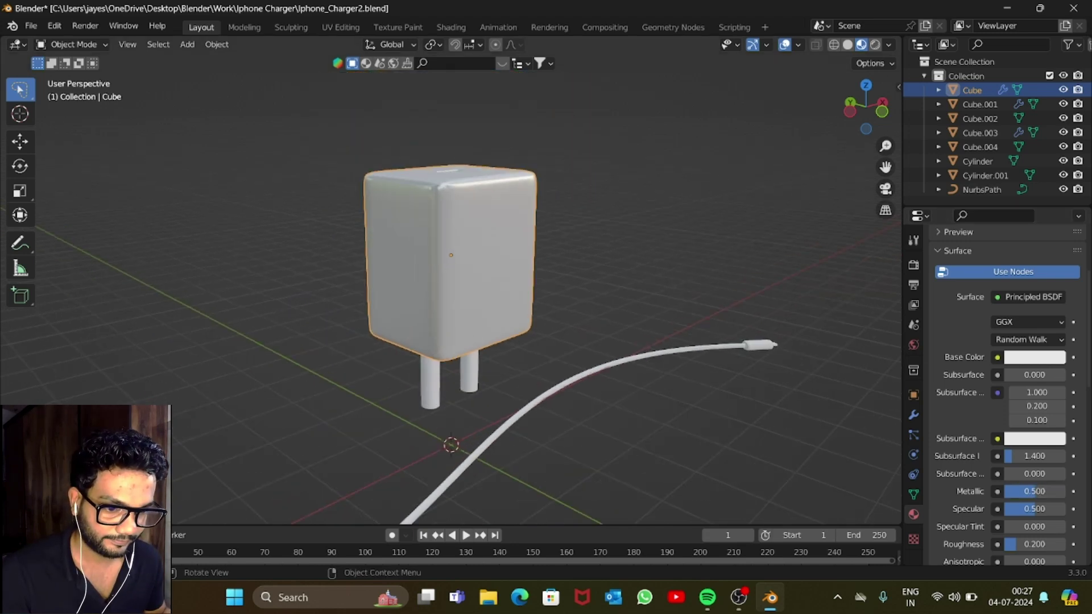
Assign the adapter's Material.001 to the prong named Cylinder and make an independent copy of that material for it.
{"action": "middle_click_drag", "start_coordinate": [455, 284], "coordinate": [421, 287]}
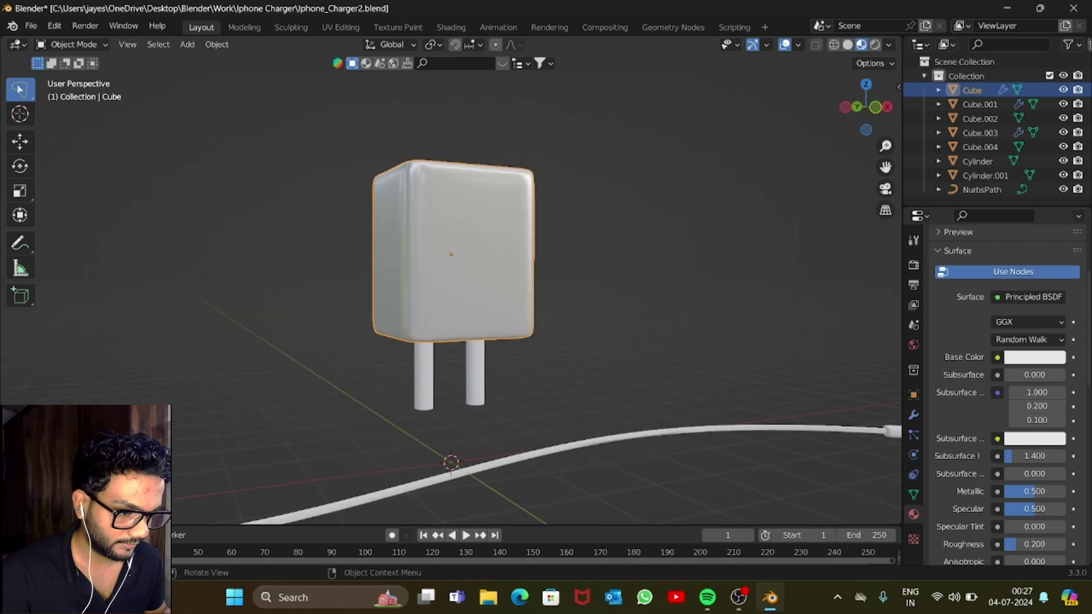
{"action": "left_click", "coordinate": [424, 376]}
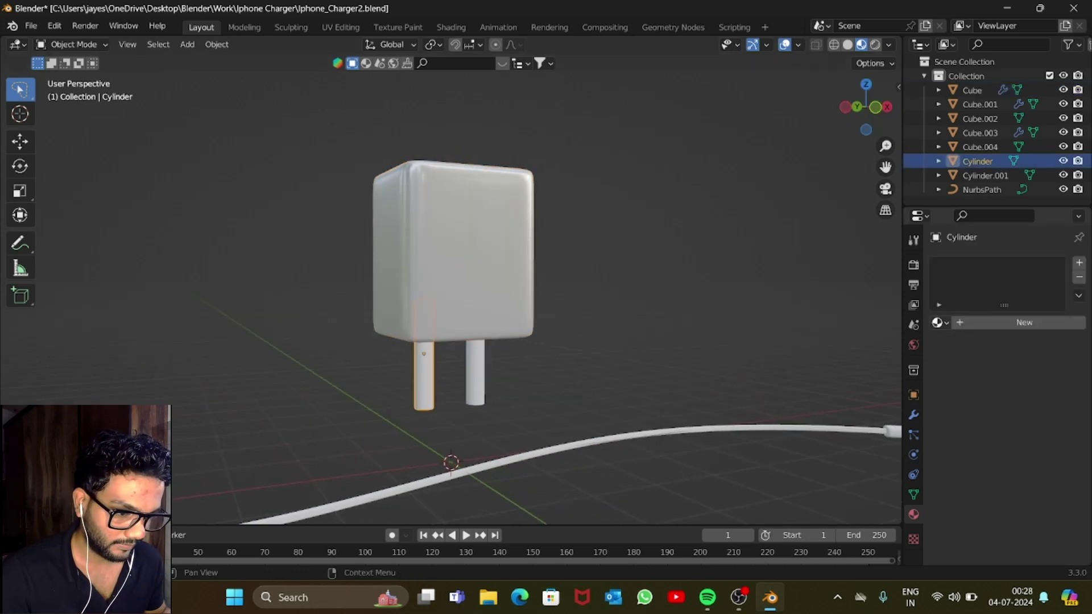
{"action": "left_click", "coordinate": [938, 323]}
{"action": "left_click", "coordinate": [808, 356]}
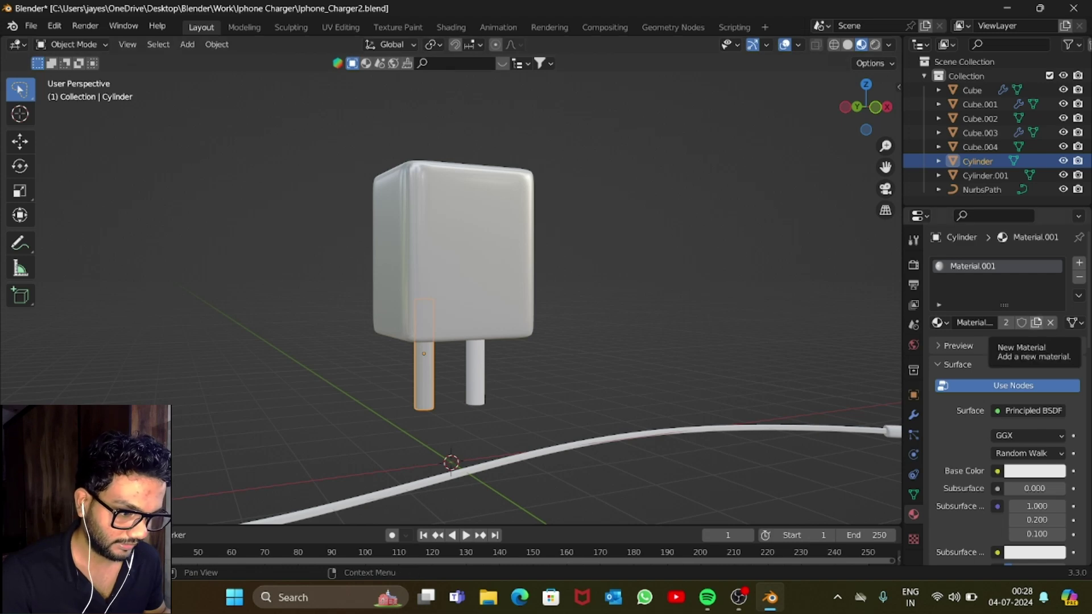
{"action": "left_click", "coordinate": [1036, 322]}
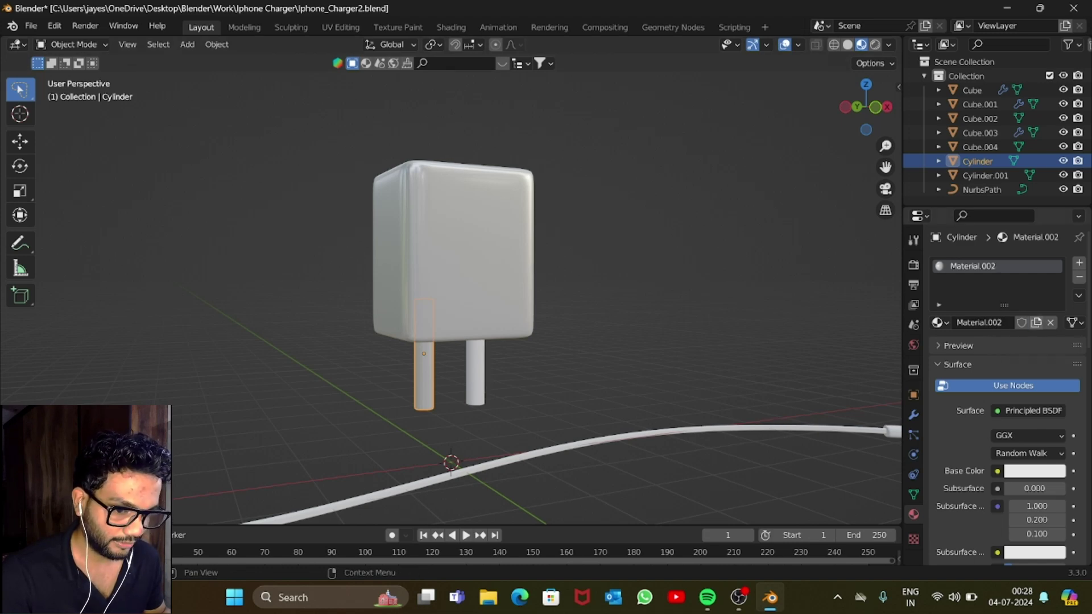
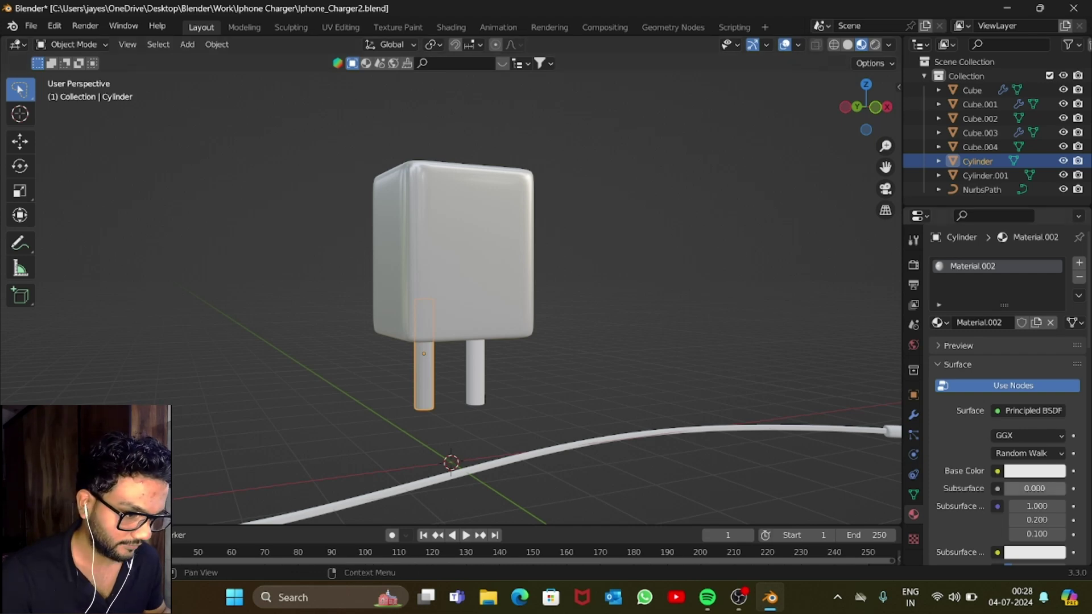
Darken the base color of the Cylinder prong's material to grey and deselect the prong.
{"action": "scroll", "coordinate": [1035, 486], "scroll_direction": "down", "scroll_amount": 1}
{"action": "left_click", "coordinate": [1034, 448]}
{"action": "mouse_move", "coordinate": [1055, 253]}
{"action": "left_mouse_down"}
{"action": "mouse_move", "coordinate": [1055, 302]}
{"action": "mouse_move", "coordinate": [1055, 279]}
{"action": "mouse_move", "coordinate": [1054, 292]}
{"action": "left_mouse_up"}
{"action": "key", "text": "alt+a"}
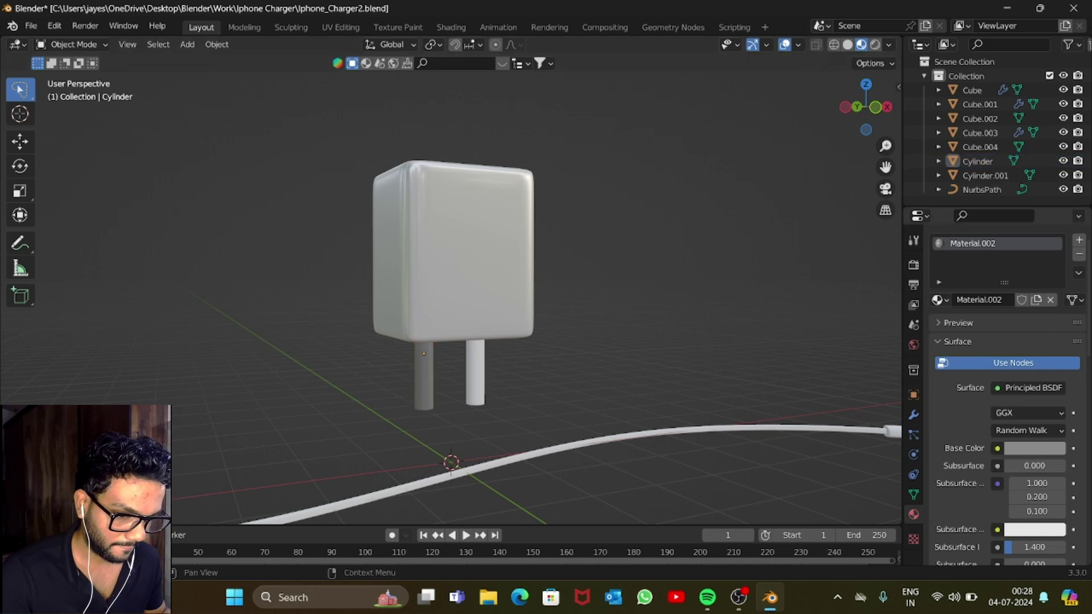
Assign the grey Material.002 to the second prong and clear the selection.
{"action": "left_click", "coordinate": [481, 398]}
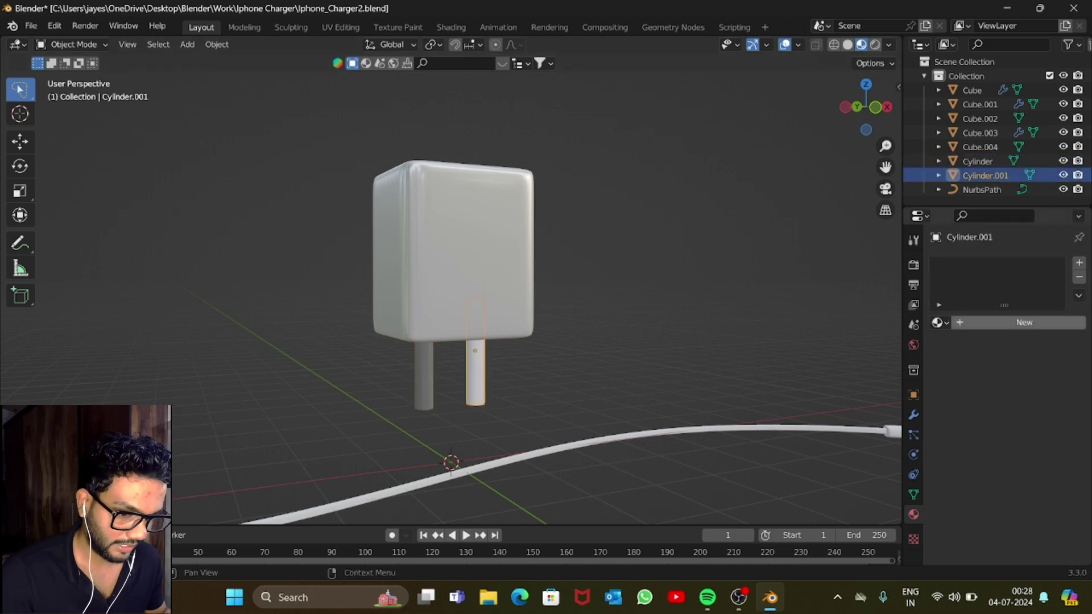
{"action": "left_click", "coordinate": [939, 322]}
{"action": "type", "text": "2"}
{"action": "key", "text": "Return"}
{"action": "key", "text": "alt+a"}
{"action": "scroll", "coordinate": [451, 291], "scroll_direction": "down", "scroll_amount": 3}
{"action": "scroll", "coordinate": [451, 291], "scroll_direction": "up", "scroll_amount": 3}
{"action": "scroll", "coordinate": [452, 285], "scroll_direction": "down", "scroll_amount": 2}
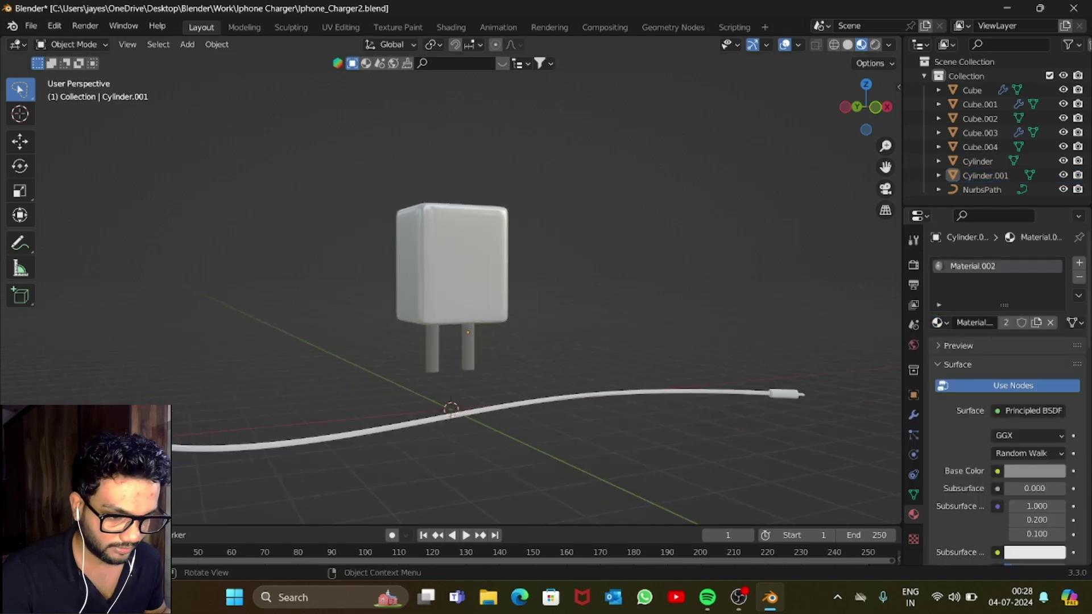
Give the cable a new material and set its Metallic to 0.1 and Roughness to 0.4.
{"action": "left_click", "coordinate": [500, 407]}
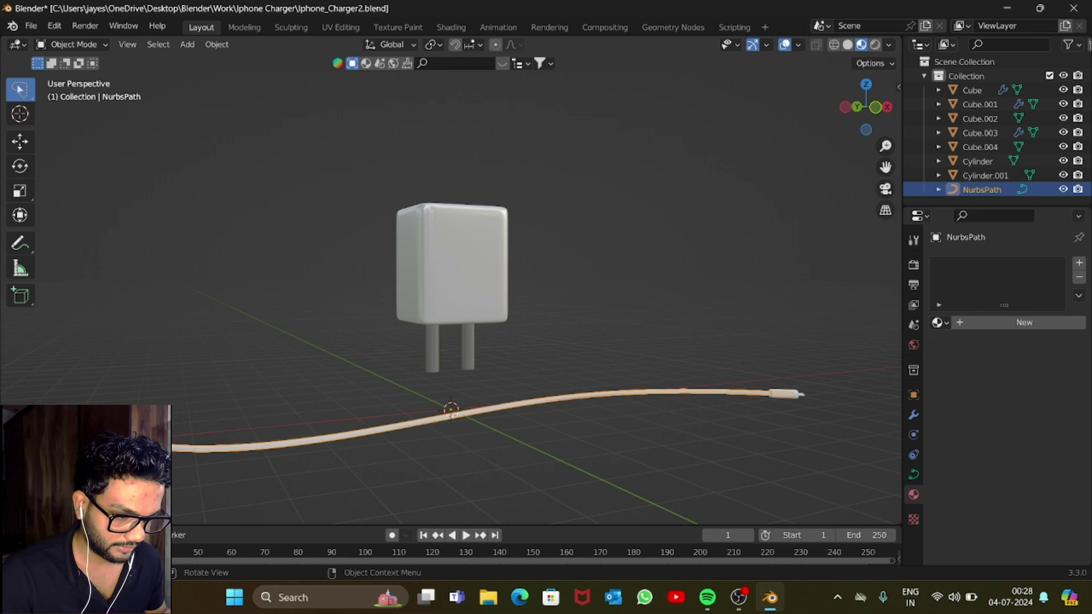
{"action": "left_click", "coordinate": [1024, 323]}
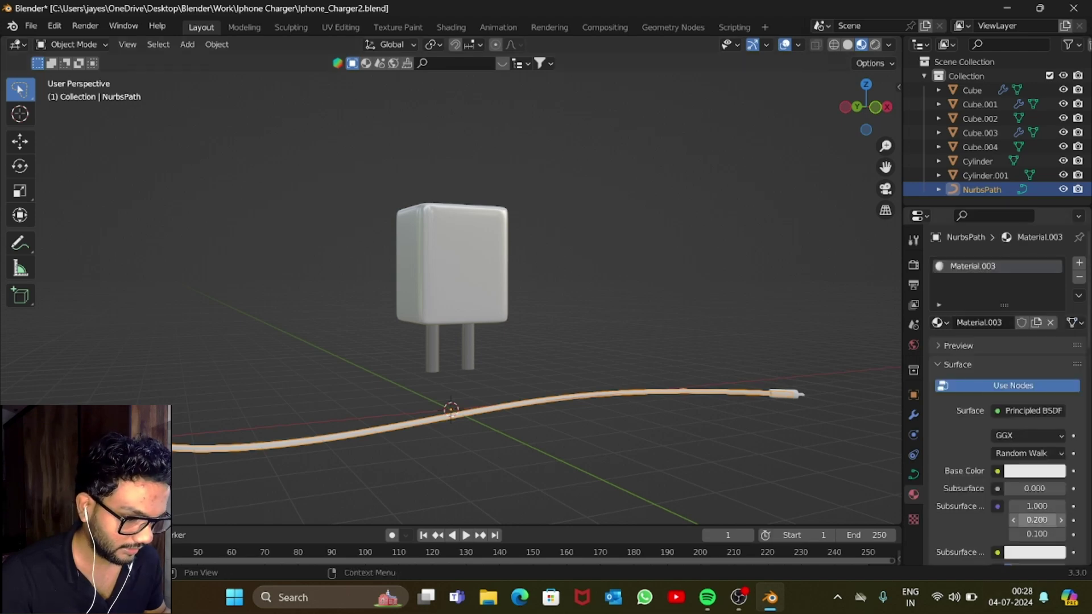
{"action": "scroll", "coordinate": [1023, 443], "scroll_direction": "down", "scroll_amount": 8}
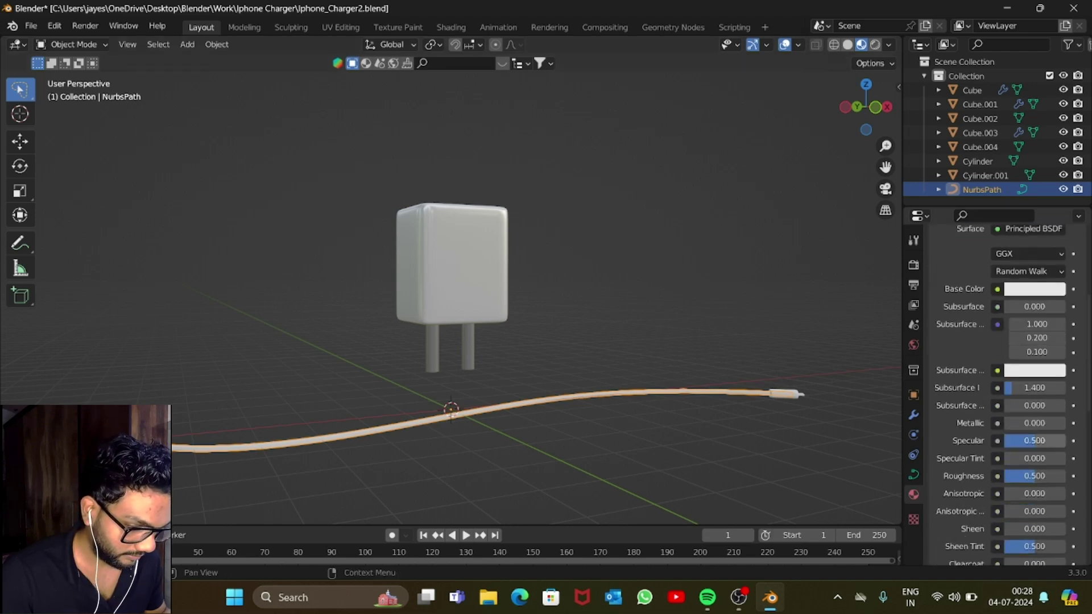
{"action": "left_click", "coordinate": [1033, 423]}
{"action": "type", "text": "0.1"}
{"action": "key", "text": "Return"}
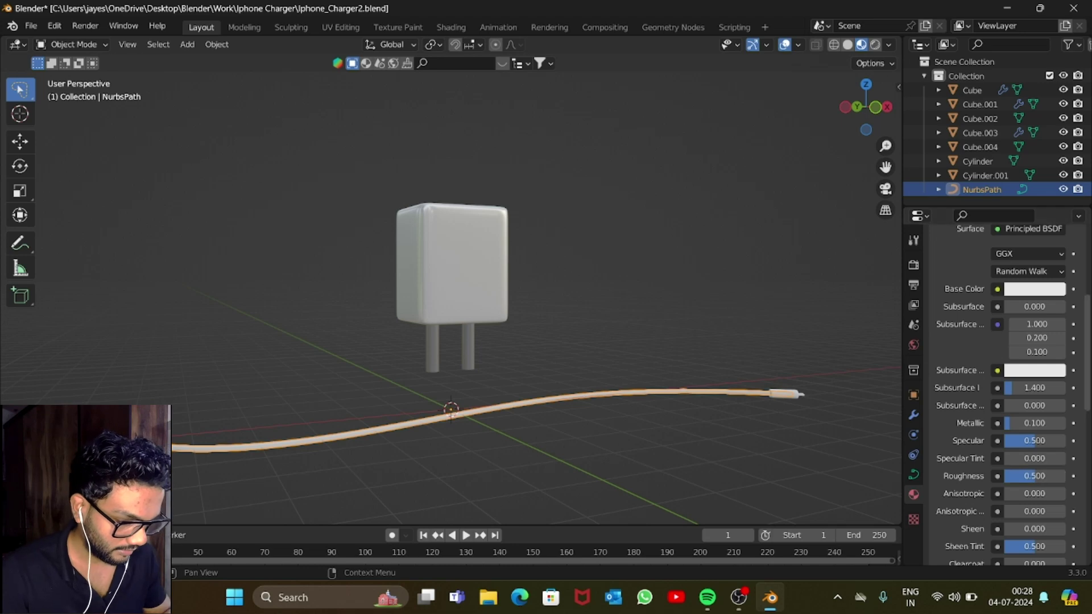
{"action": "left_click", "coordinate": [1034, 476]}
{"action": "type", "text": "0.4"}
{"action": "key", "text": "Return"}
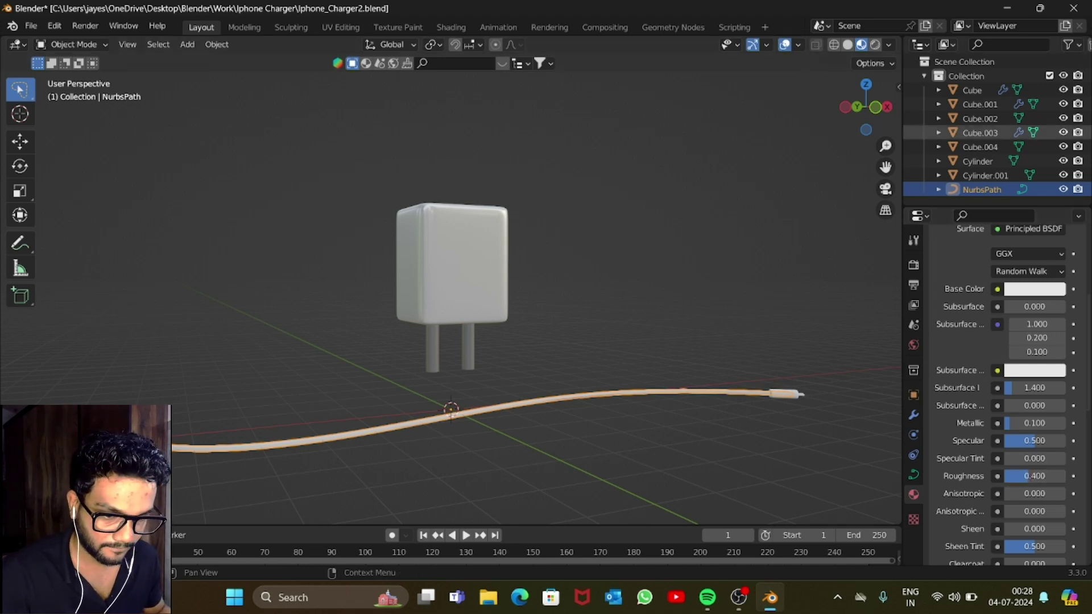
Assign the existing grey Material.002 to the connector tip Cube.002 and clear the selection.
{"action": "left_click_drag", "start_coordinate": [866, 107], "coordinate": [995, 107]}
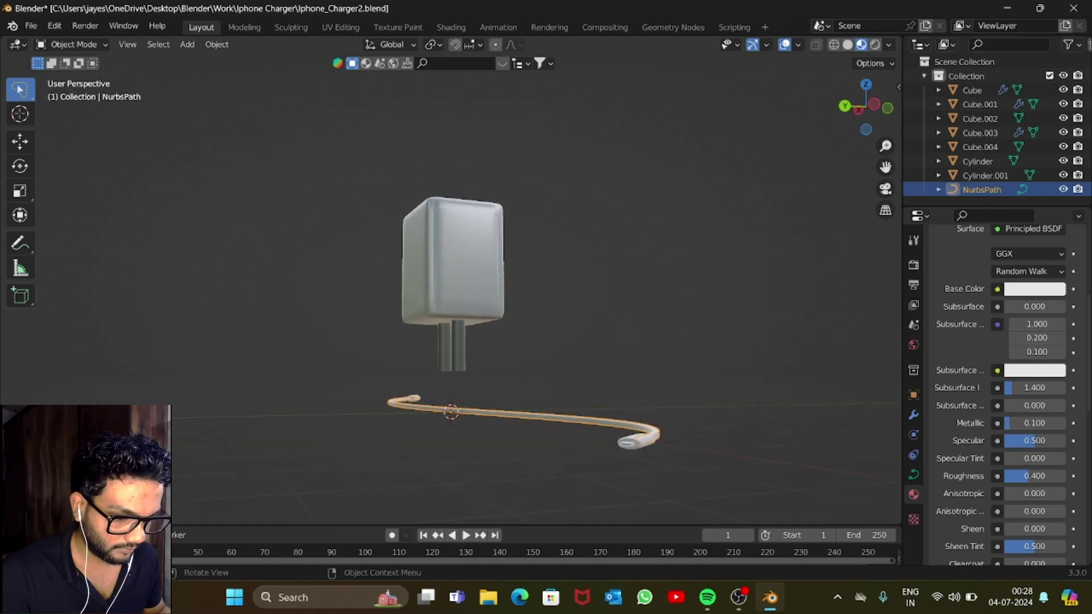
{"action": "left_click", "coordinate": [628, 443]}
{"action": "key", "text": "KP_Decimal"}
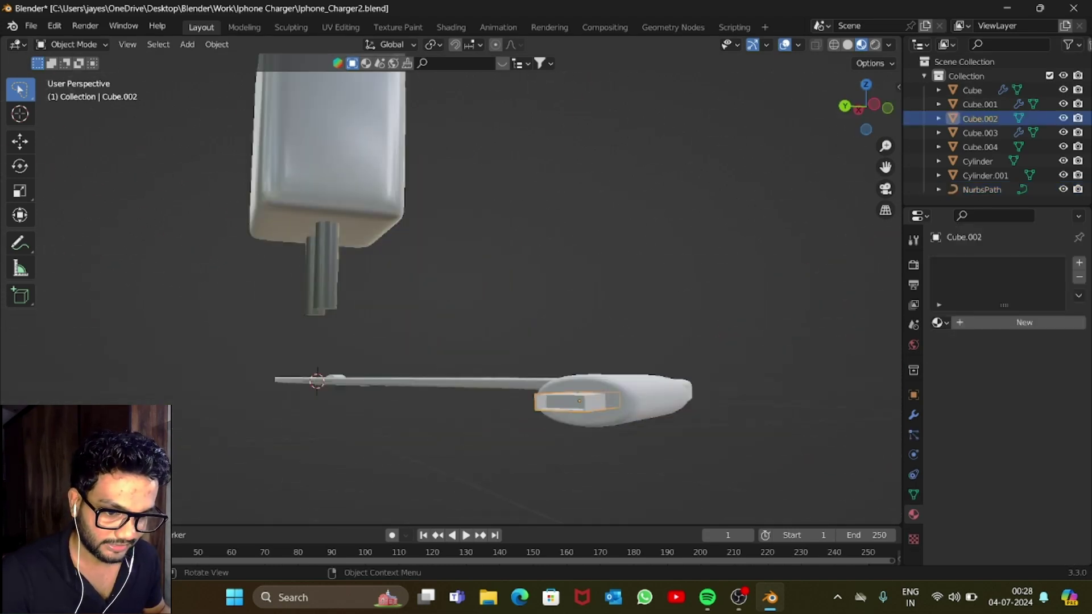
{"action": "left_click_drag", "start_coordinate": [866, 107], "coordinate": [901, 166]}
{"action": "scroll", "coordinate": [450, 284], "scroll_direction": "down", "scroll_amount": 6}
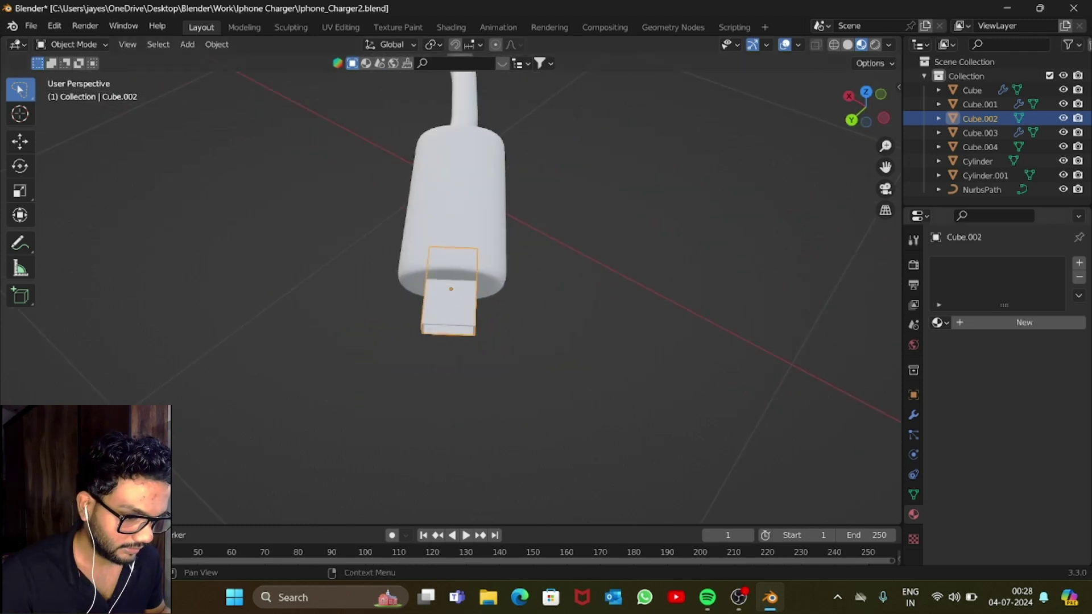
{"action": "left_click", "coordinate": [940, 322]}
{"action": "left_click", "coordinate": [861, 370]}
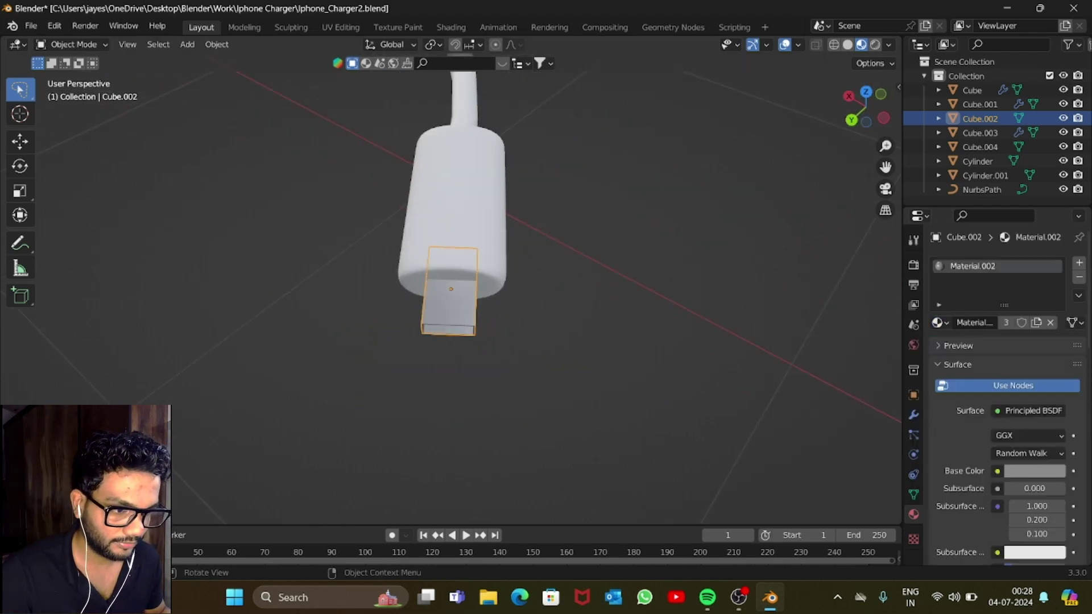
{"action": "scroll", "coordinate": [451, 289], "scroll_direction": "down", "scroll_amount": 3}
{"action": "key", "text": "alt+a"}
Assign Material.002 to the connector tip Cube.004 at the cable's other end.
{"action": "left_click_drag", "start_coordinate": [867, 107], "coordinate": [759, 109]}
{"action": "scroll", "coordinate": [454, 289], "scroll_direction": "down", "scroll_amount": 10}
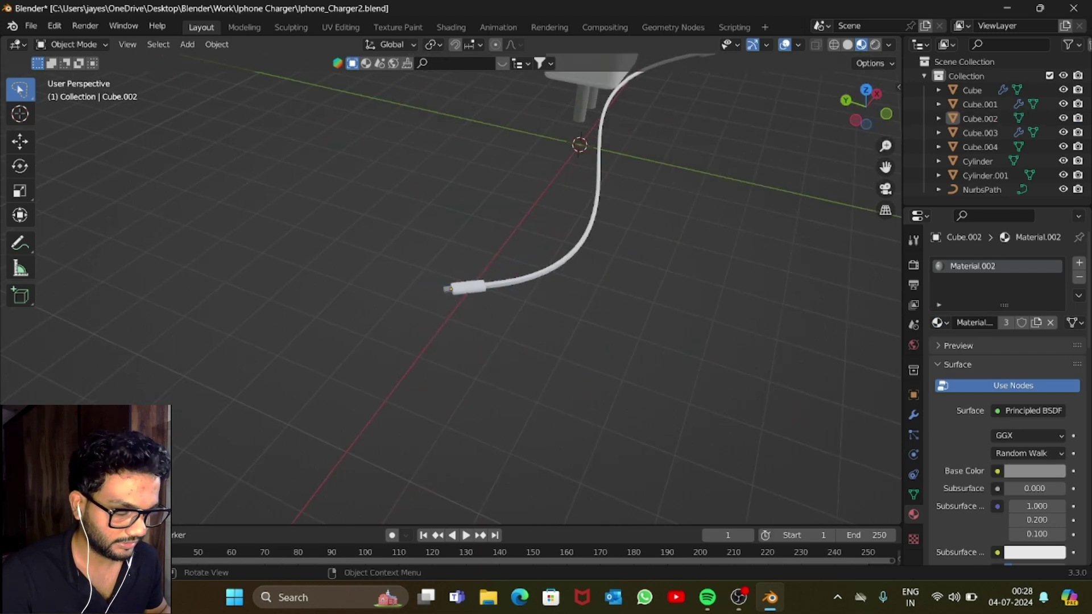
{"action": "left_click", "coordinate": [612, 140]}
{"action": "key", "text": "KP_Decimal"}
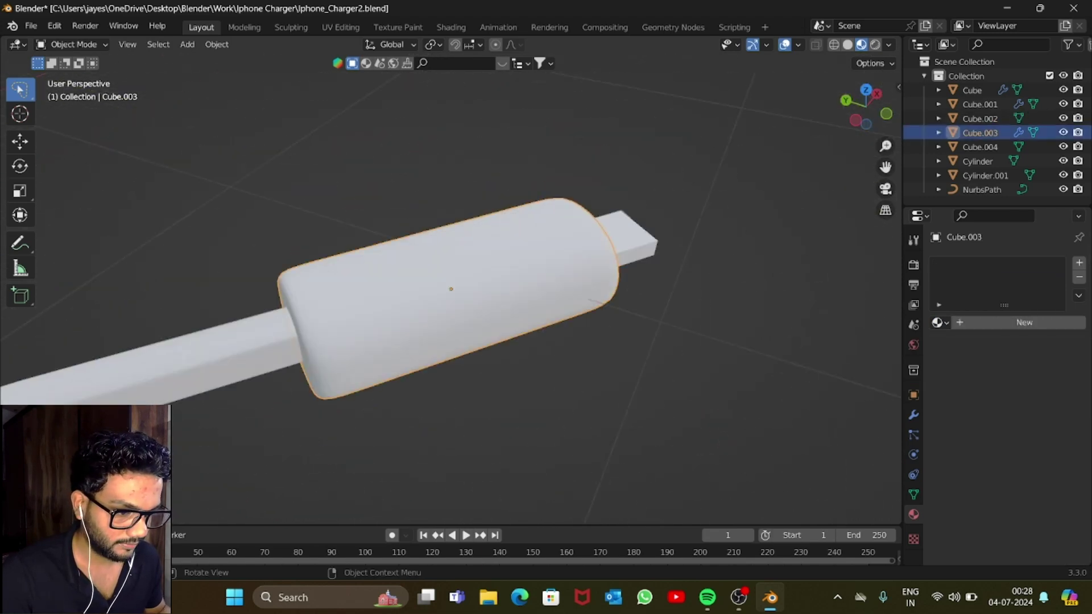
{"action": "left_click", "coordinate": [634, 239]}
{"action": "left_click", "coordinate": [937, 322]}
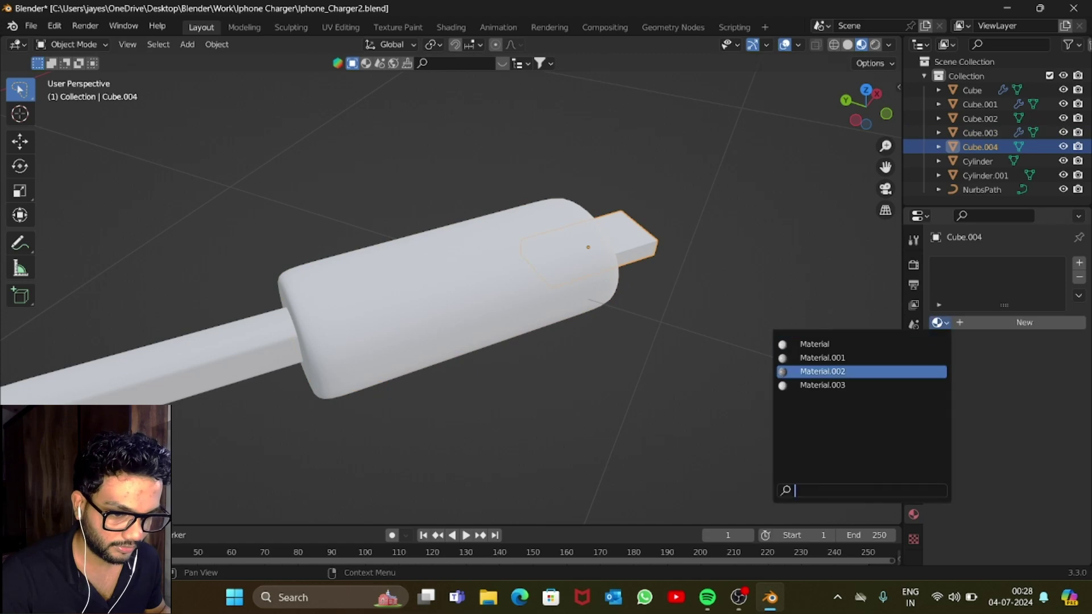
{"action": "left_click", "coordinate": [823, 371]}
Assign the adapter's Material.001 to the connector housing Cube.003.
{"action": "scroll", "coordinate": [452, 289], "scroll_direction": "down", "scroll_amount": 4}
{"action": "left_click", "coordinate": [455, 287]}
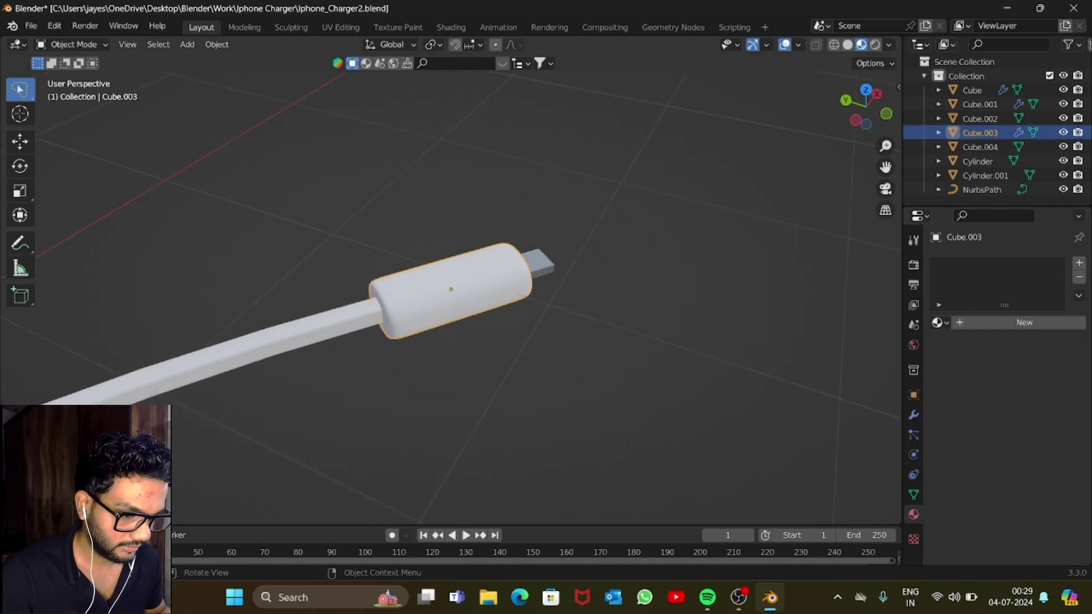
{"action": "left_click", "coordinate": [937, 322]}
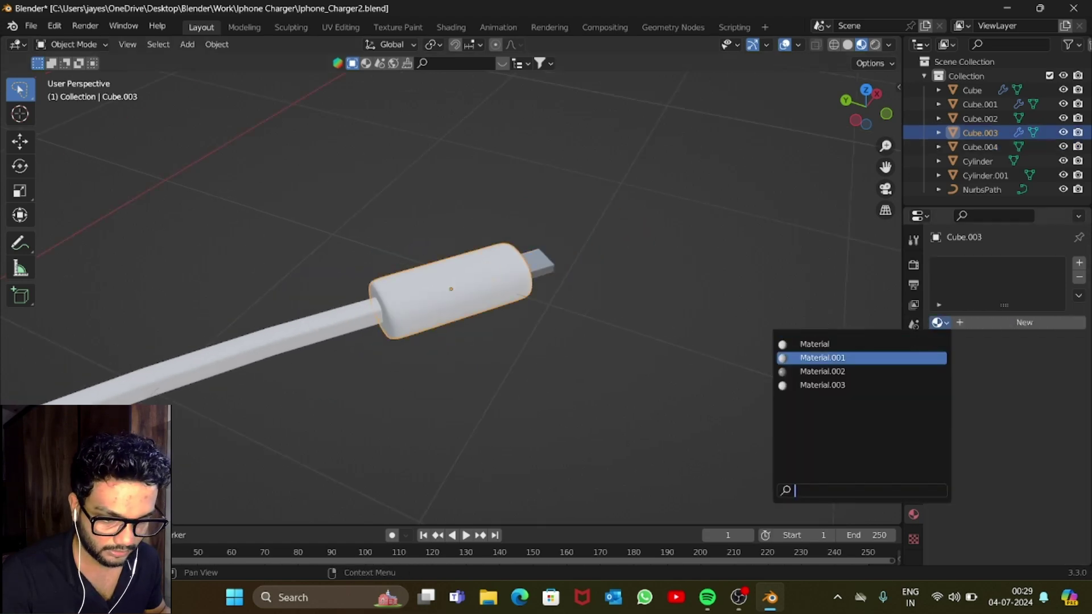
{"action": "left_click", "coordinate": [822, 357]}
Assign Material.001 to the connector housing Cube.001 at the opposite cable end.
{"action": "scroll", "coordinate": [455, 285], "scroll_direction": "down", "scroll_amount": 5}
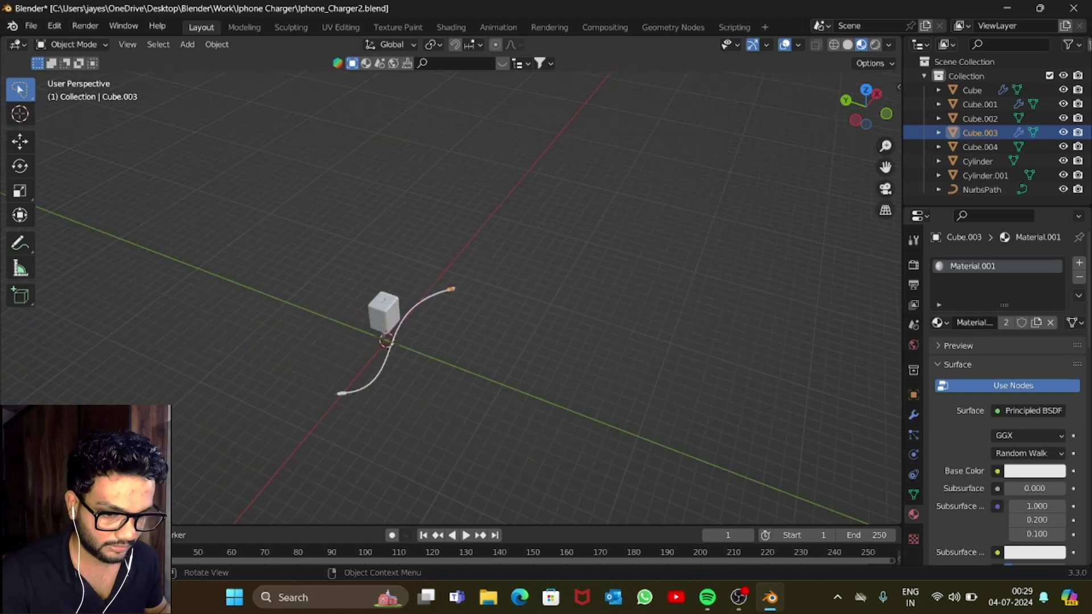
{"action": "left_click", "coordinate": [341, 393]}
{"action": "key", "text": "KP_Decimal"}
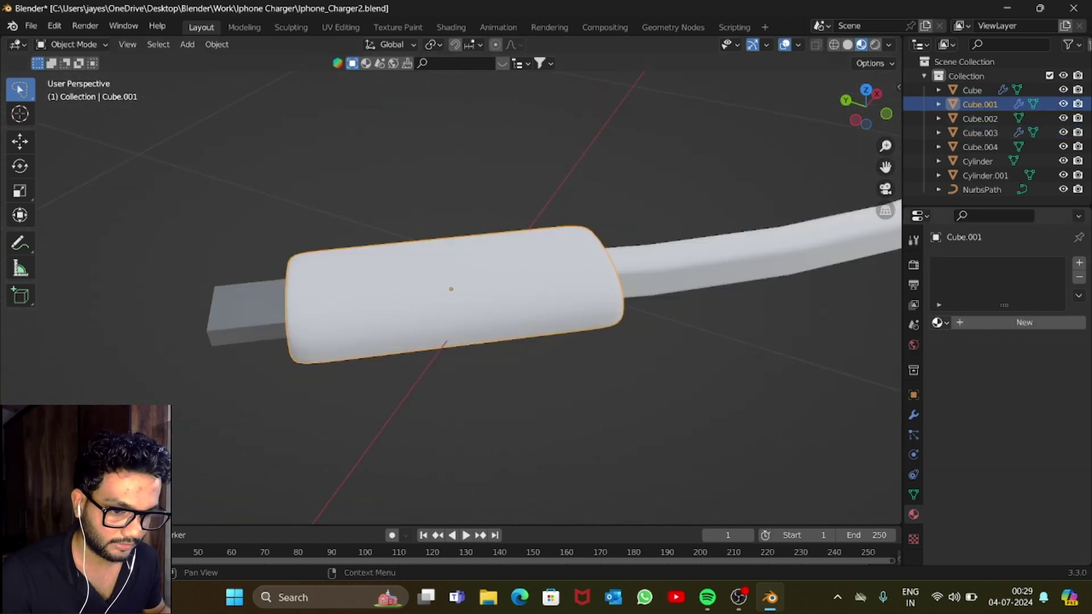
{"action": "left_click", "coordinate": [937, 322]}
{"action": "left_click", "coordinate": [822, 357]}
{"action": "scroll", "coordinate": [823, 358], "scroll_direction": "down", "scroll_amount": 6}
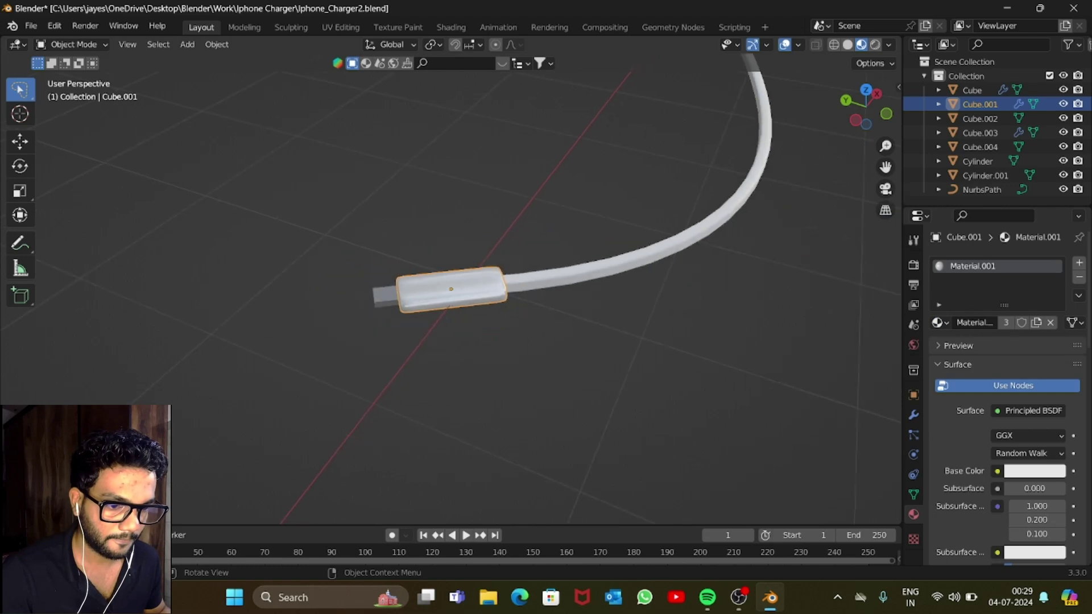
Clear the selection and save the charger file.
{"action": "scroll", "coordinate": [451, 289], "scroll_direction": "down", "scroll_amount": 5}
{"action": "scroll", "coordinate": [451, 289], "scroll_direction": "up", "scroll_amount": 2}
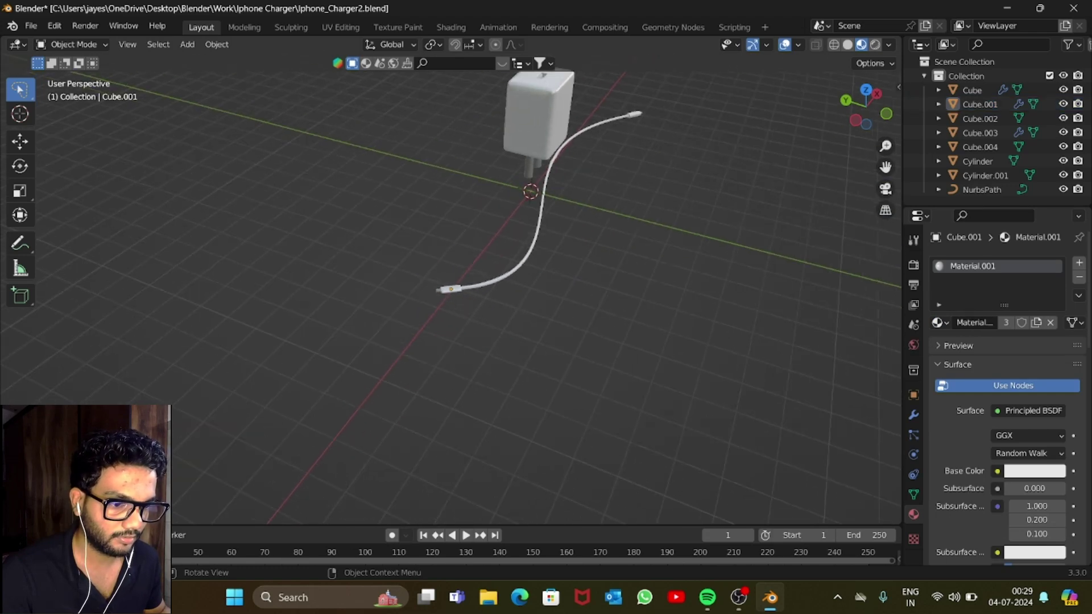
{"action": "middle_click_drag", "start_coordinate": [523, 250], "coordinate": [597, 238]}
{"action": "key", "text": "ctrl+s"}
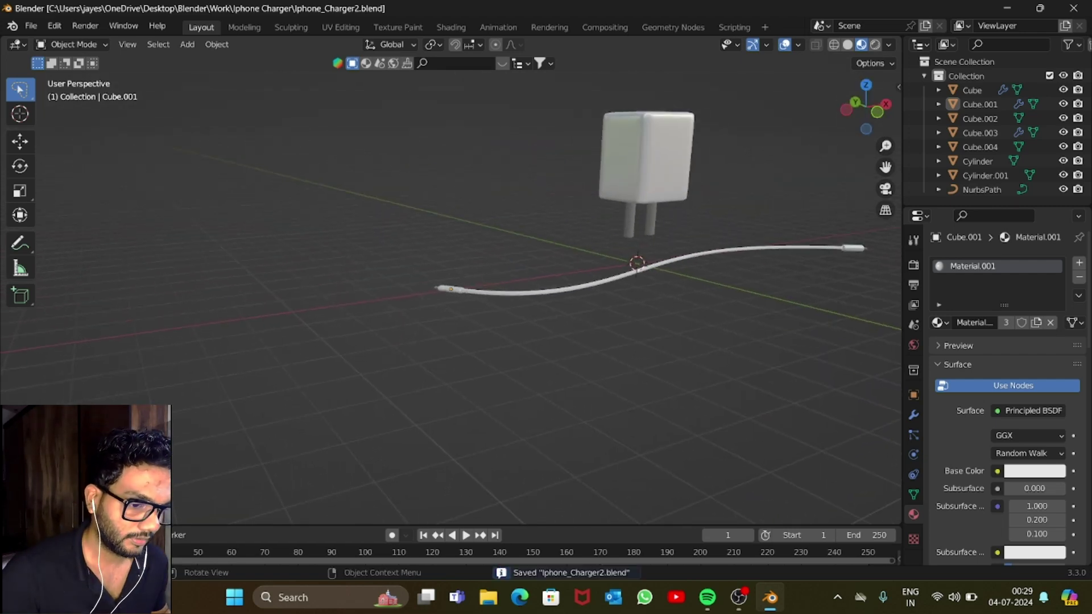
Search the asset library for "table" and import the Corner table model into the scene.
{"action": "scroll", "coordinate": [451, 289], "scroll_direction": "down", "scroll_amount": 2}
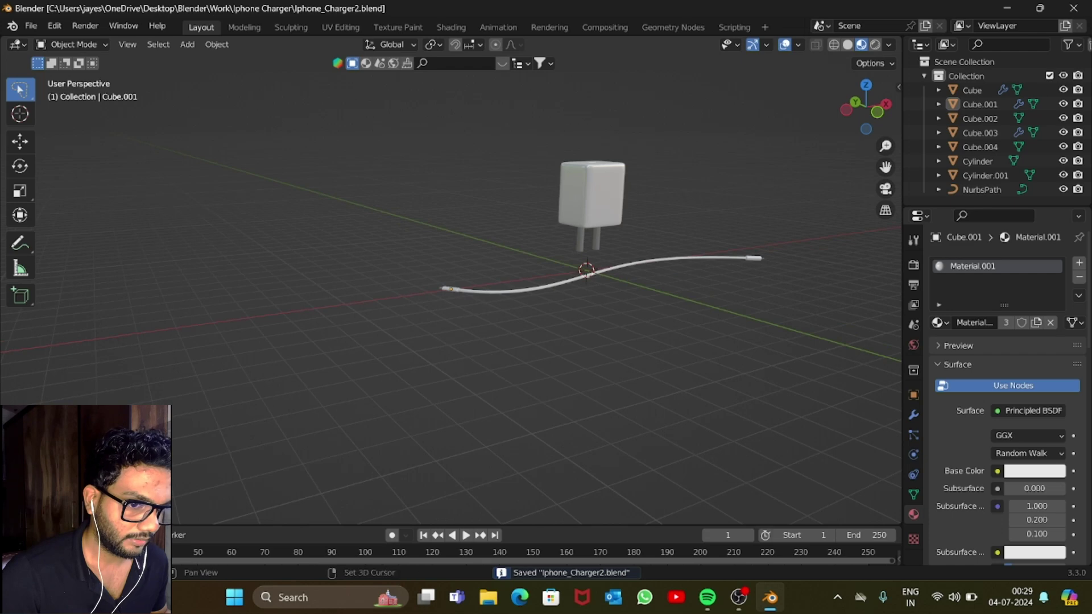
{"action": "scroll", "coordinate": [451, 289], "scroll_direction": "up", "scroll_amount": 1}
{"action": "middle_click_drag", "start_coordinate": [580, 237], "coordinate": [594, 237]}
{"action": "left_click", "coordinate": [455, 63]}
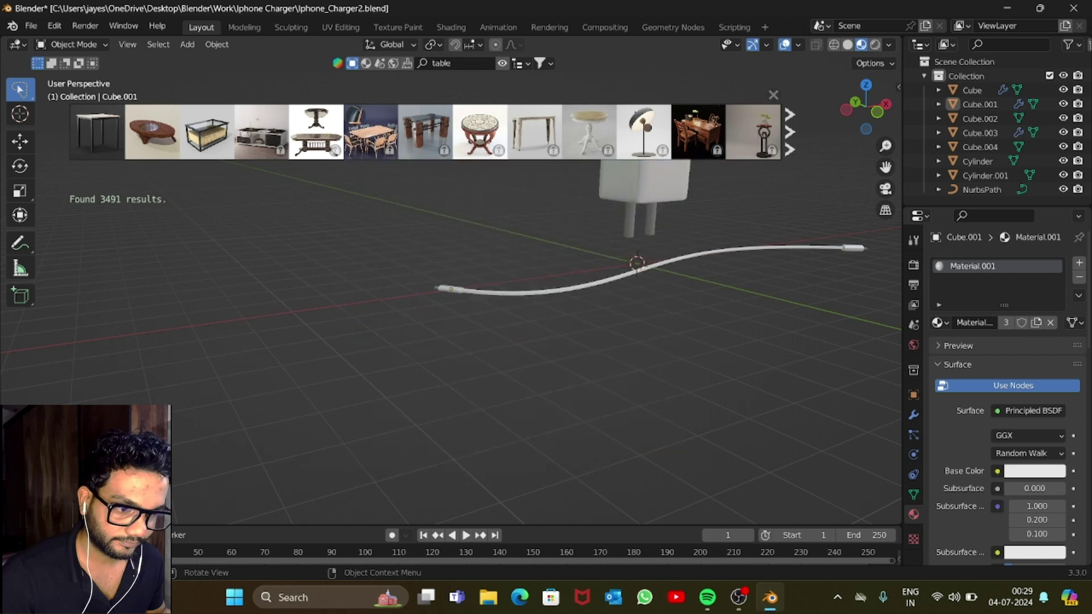
{"action": "left_click", "coordinate": [790, 132]}
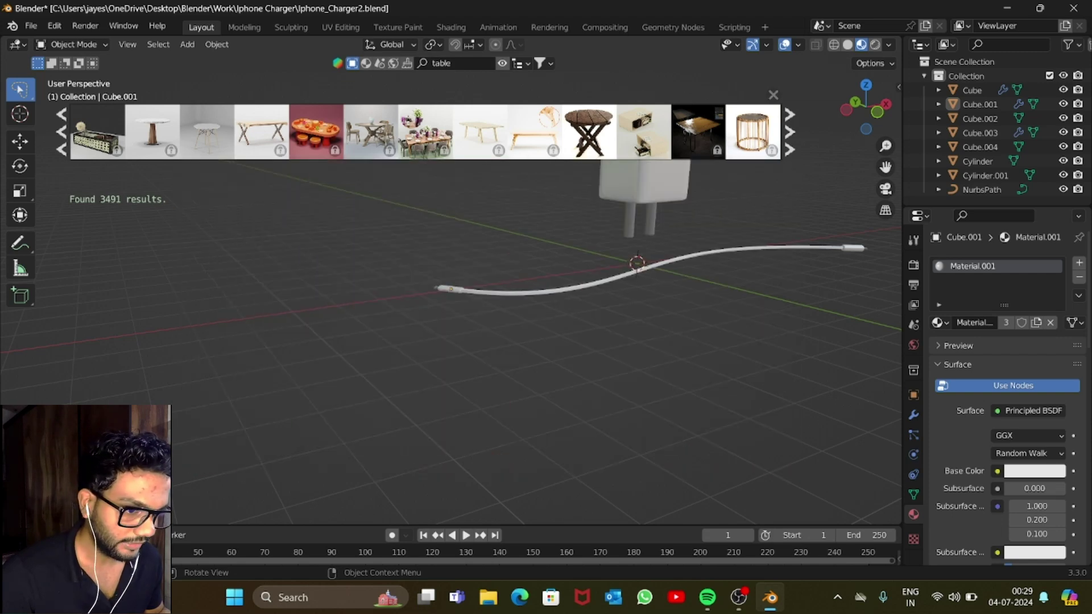
{"action": "mouse_move", "coordinate": [698, 132]}
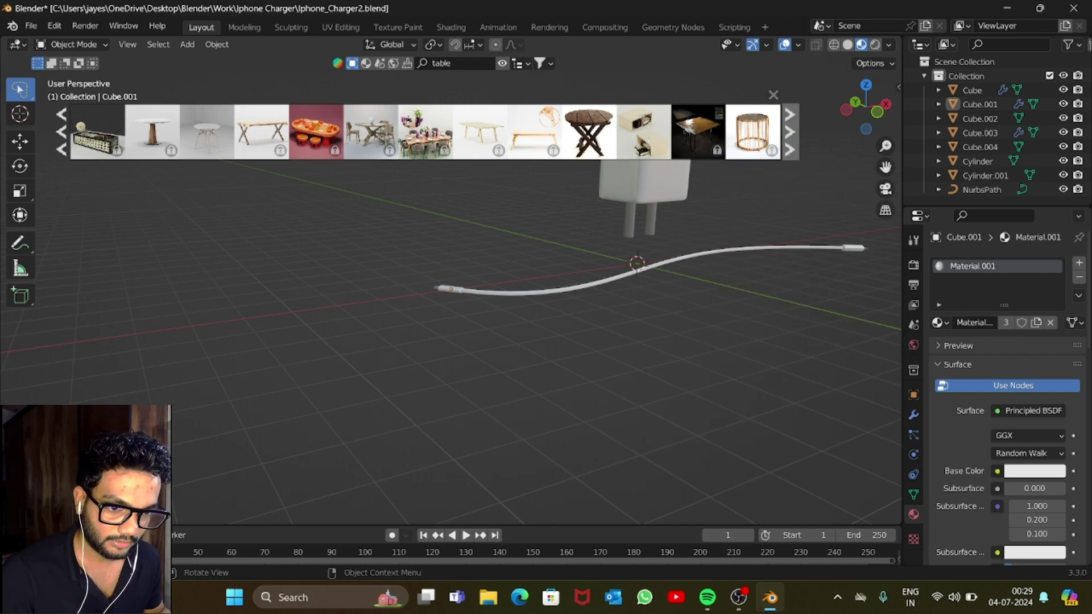
{"action": "left_click", "coordinate": [789, 132]}
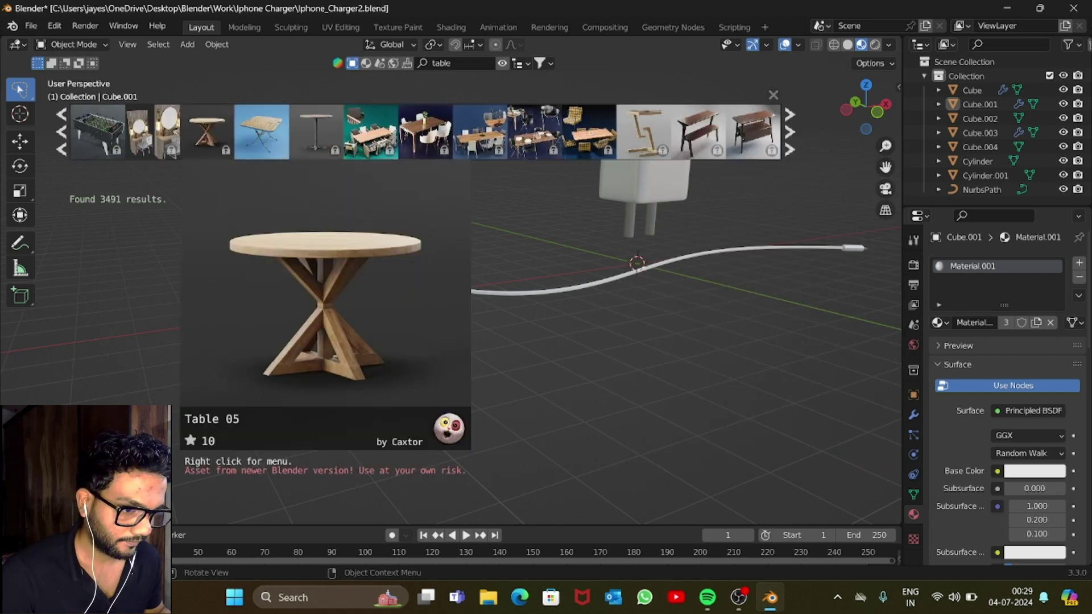
{"action": "left_click", "coordinate": [790, 132]}
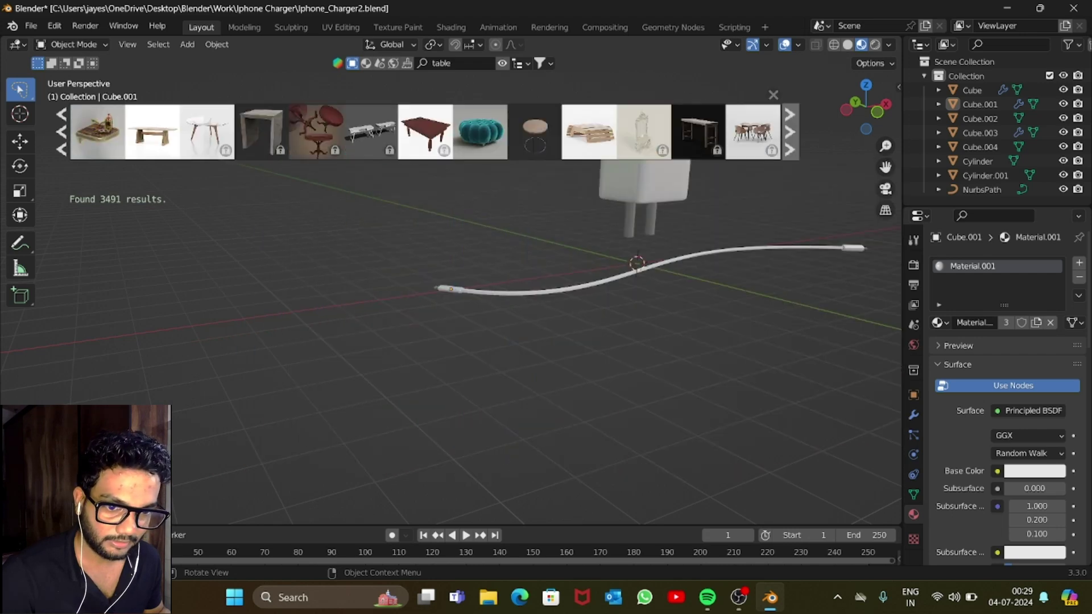
{"action": "mouse_move", "coordinate": [153, 132]}
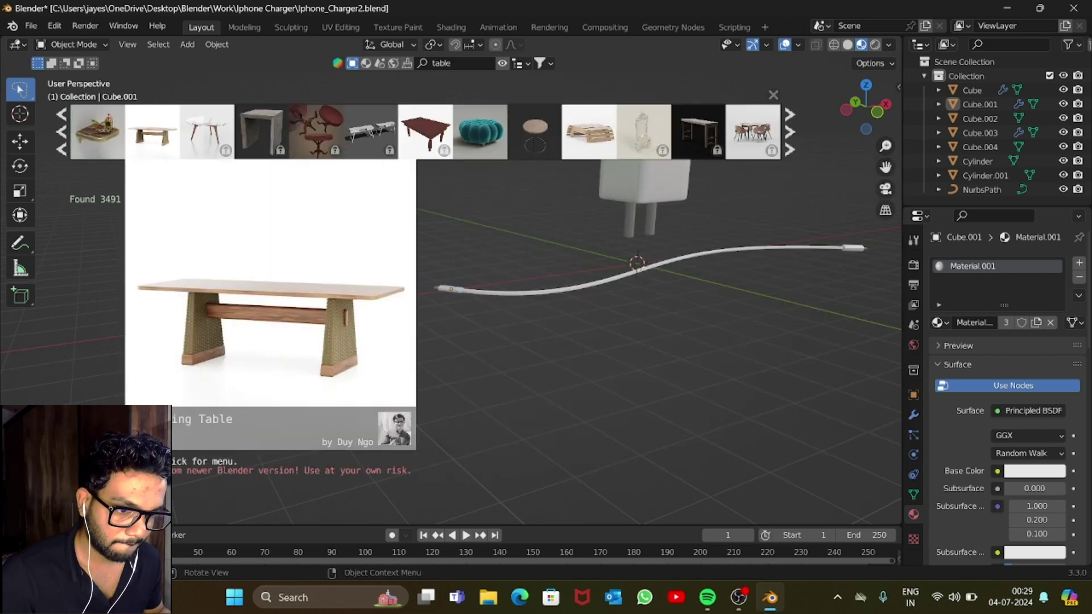
{"action": "mouse_move", "coordinate": [535, 131]}
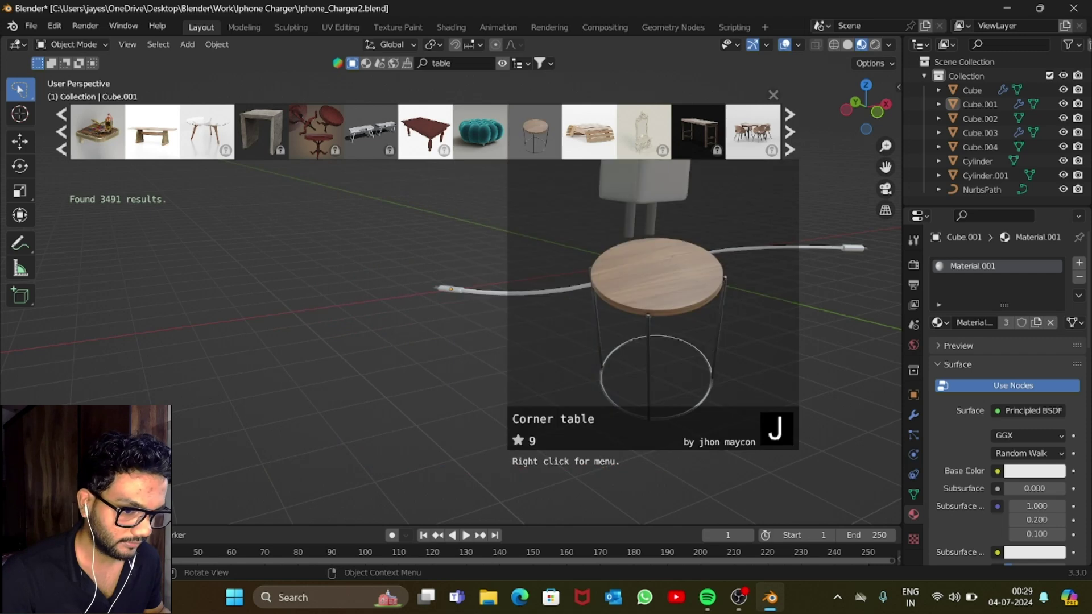
{"action": "left_click", "coordinate": [535, 132]}
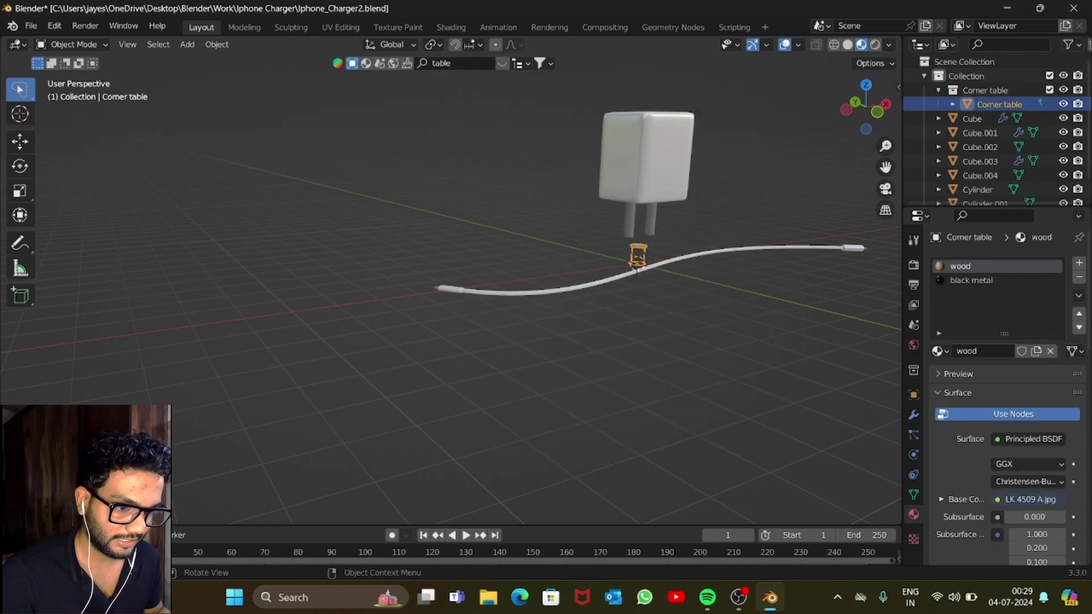
Scale up the Corner table far beyond the charger's size and lower it along Z so its top lies beneath the cable.
{"action": "key", "text": "s"}
{"action": "left_click", "coordinate": [348, 507]}
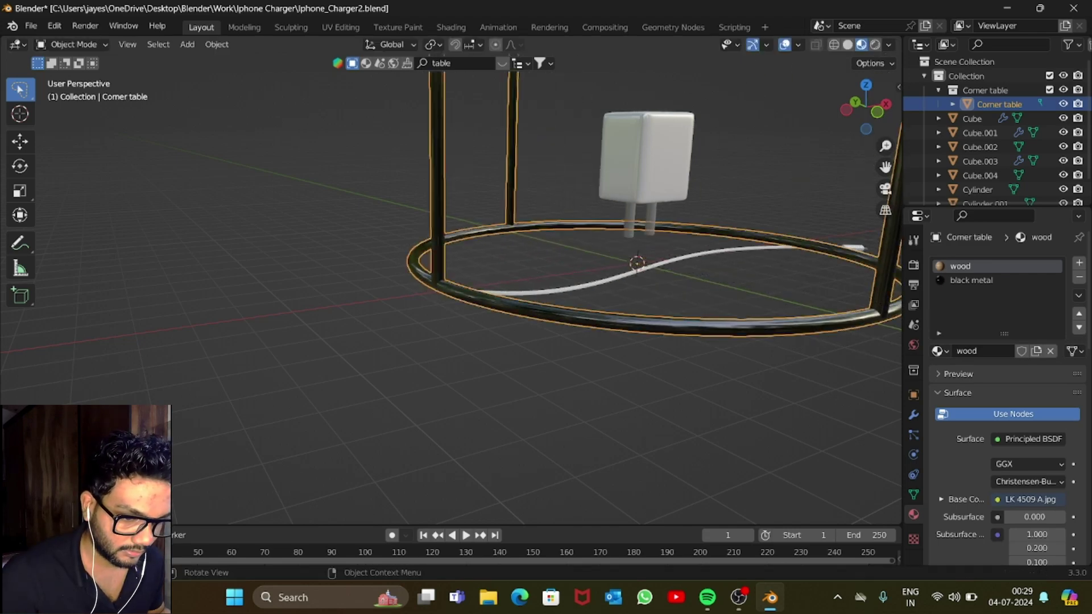
{"action": "scroll", "coordinate": [214, 244], "scroll_direction": "down", "scroll_amount": 6}
{"action": "key", "text": "s"}
{"action": "key", "text": "Return"}
{"action": "key", "text": "s"}
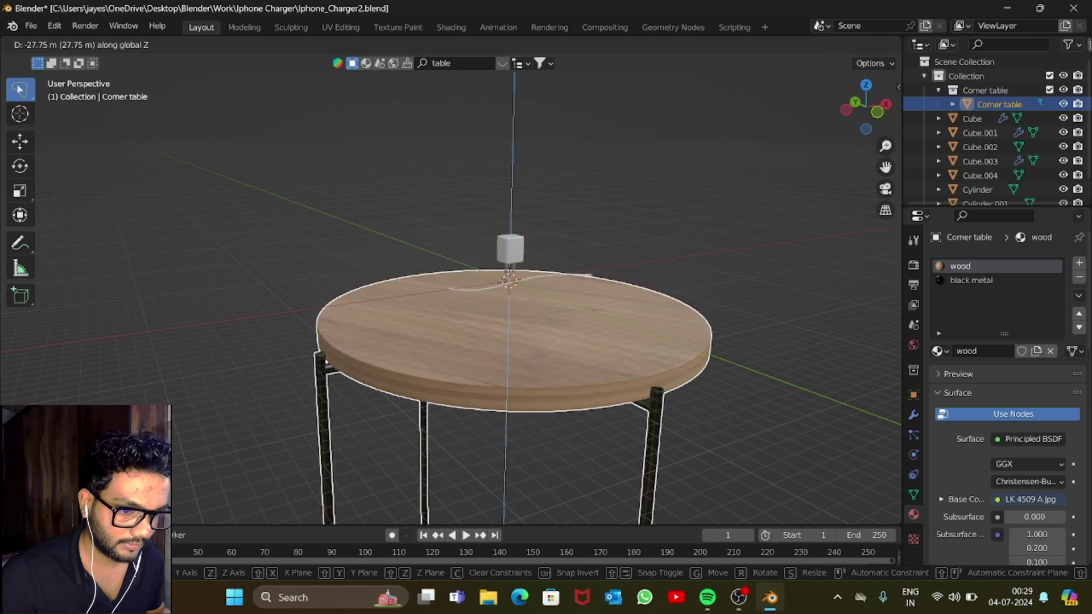
{"action": "key", "text": "Return"}
{"action": "scroll", "coordinate": [452, 290], "scroll_direction": "up", "scroll_amount": 5}
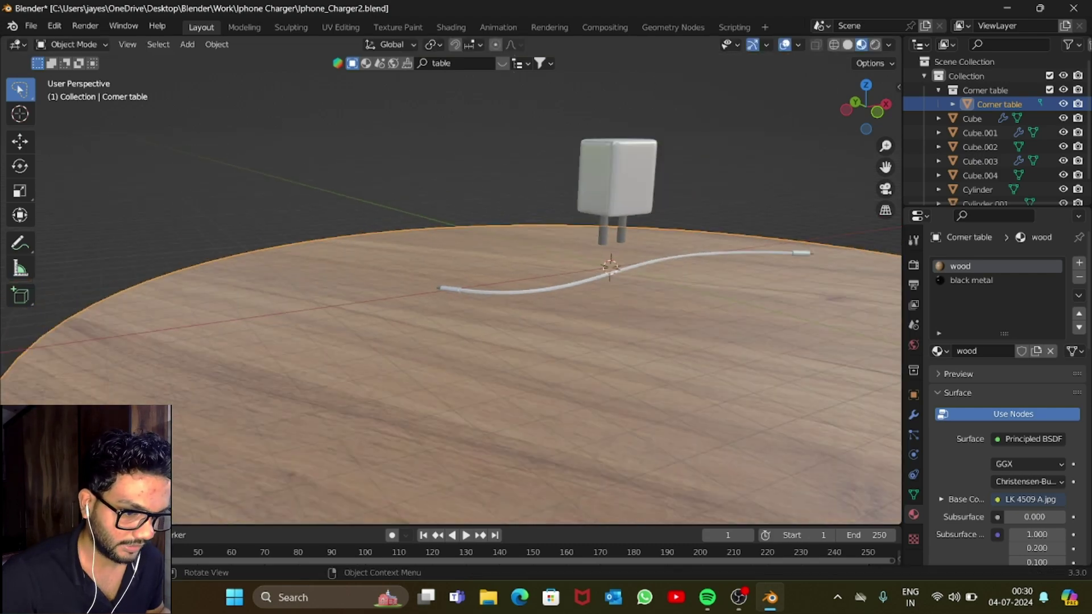
Save the scene with the table placed under the charger.
{"action": "left_click_drag", "start_coordinate": [865, 107], "coordinate": [898, 130]}
{"action": "scroll", "coordinate": [453, 290], "scroll_direction": "down", "scroll_amount": 2}
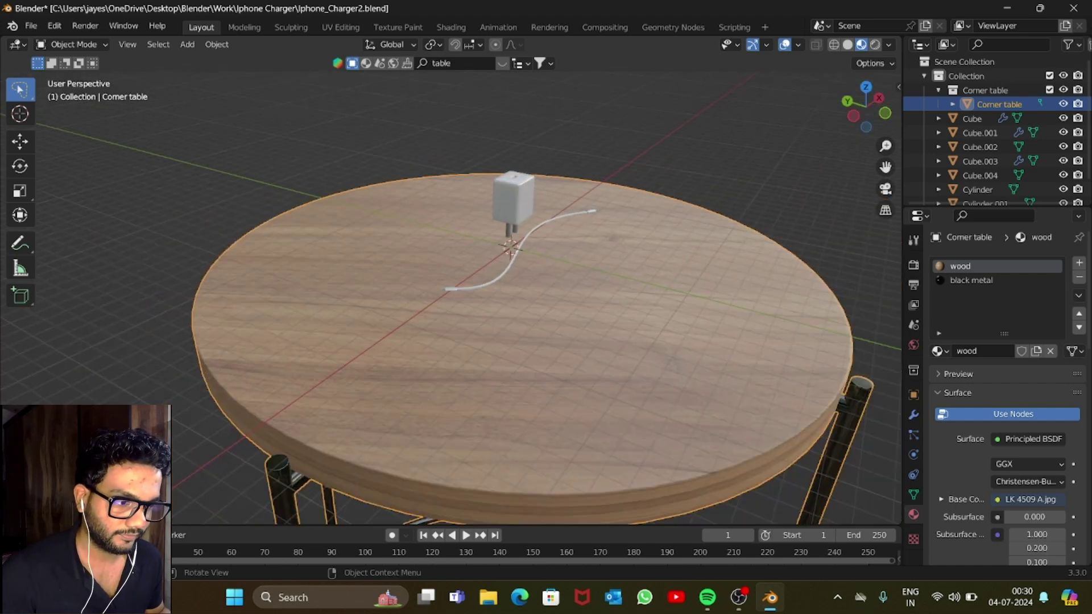
{"action": "key", "text": "ctrl+s"}
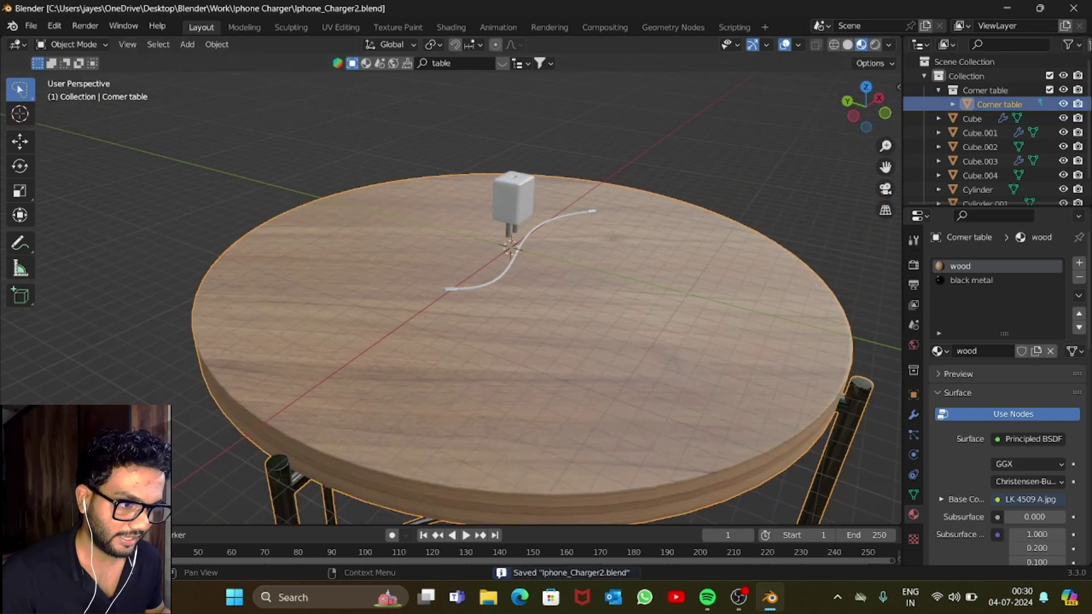
Make the main Collection active and add a camera at the 3D cursor.
{"action": "left_click", "coordinate": [984, 90]}
{"action": "left_click", "coordinate": [966, 76]}
{"action": "key", "text": "shift+a"}
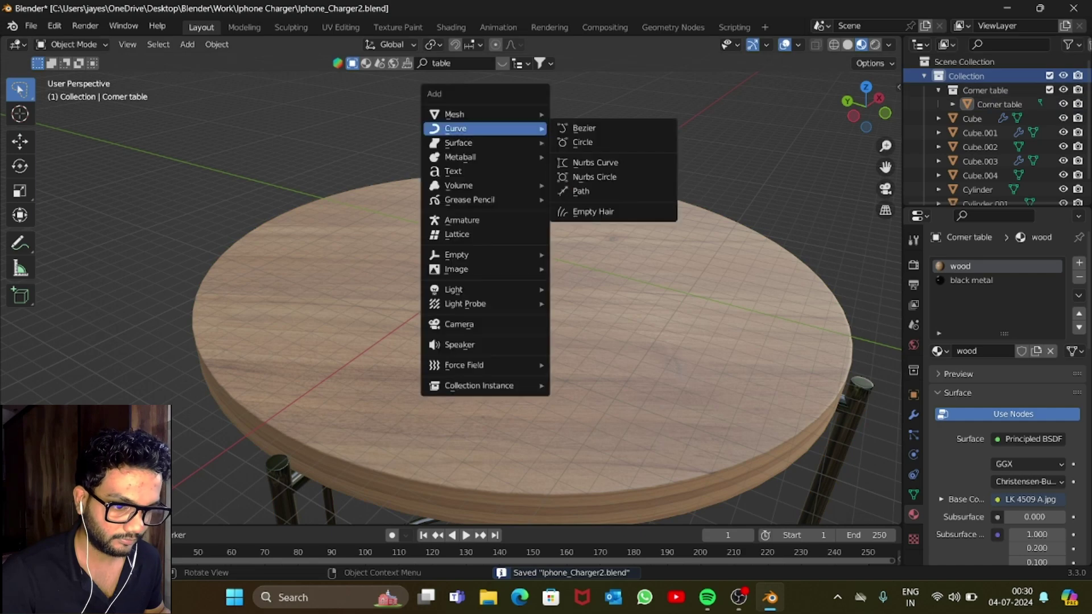
{"action": "left_click", "coordinate": [472, 320]}
{"action": "scroll", "coordinate": [472, 320], "scroll_direction": "up", "scroll_amount": 4}
{"action": "left_click_drag", "start_coordinate": [867, 107], "coordinate": [842, 87]}
{"action": "scroll", "coordinate": [451, 281], "scroll_direction": "down", "scroll_amount": 2}
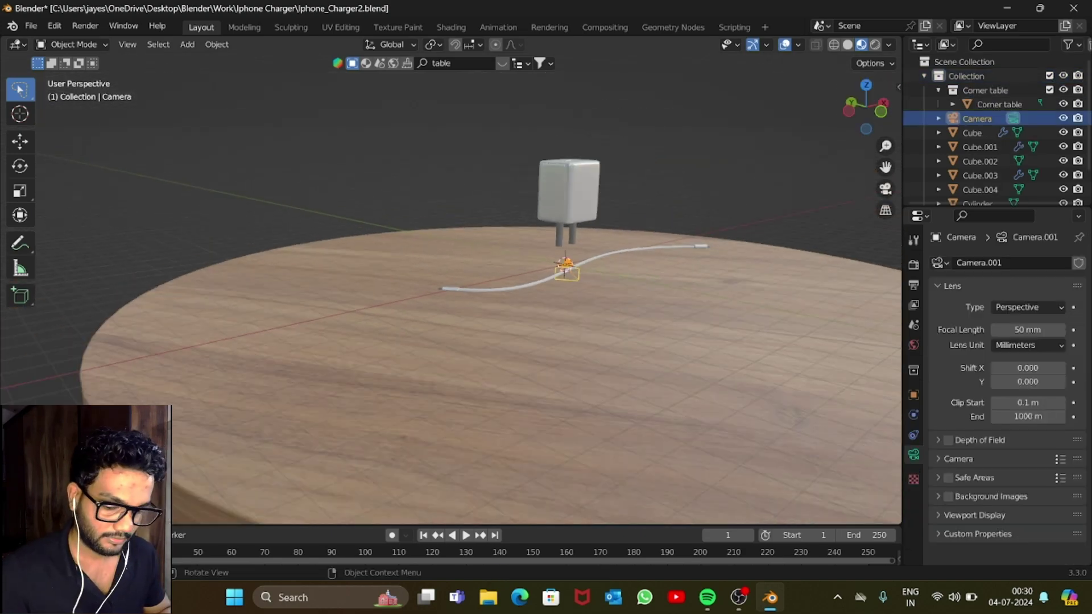
Align the new camera to the current view, lock the camera to the view and reframe it so the adapter and cable sit centred.
{"action": "key", "text": "ctrl"}
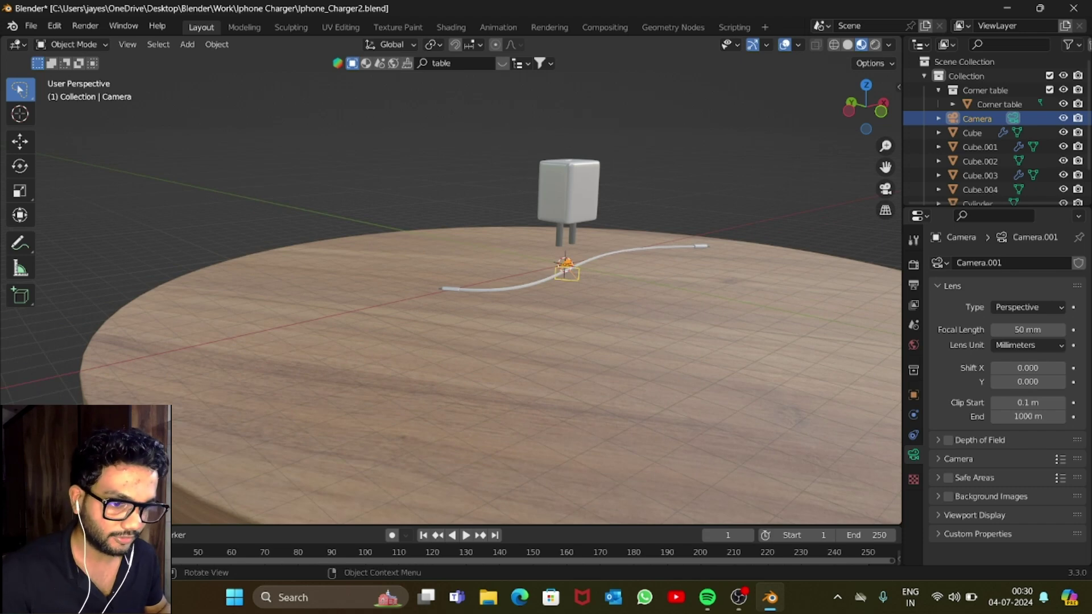
{"action": "key", "text": "ctrl+alt+KP_0"}
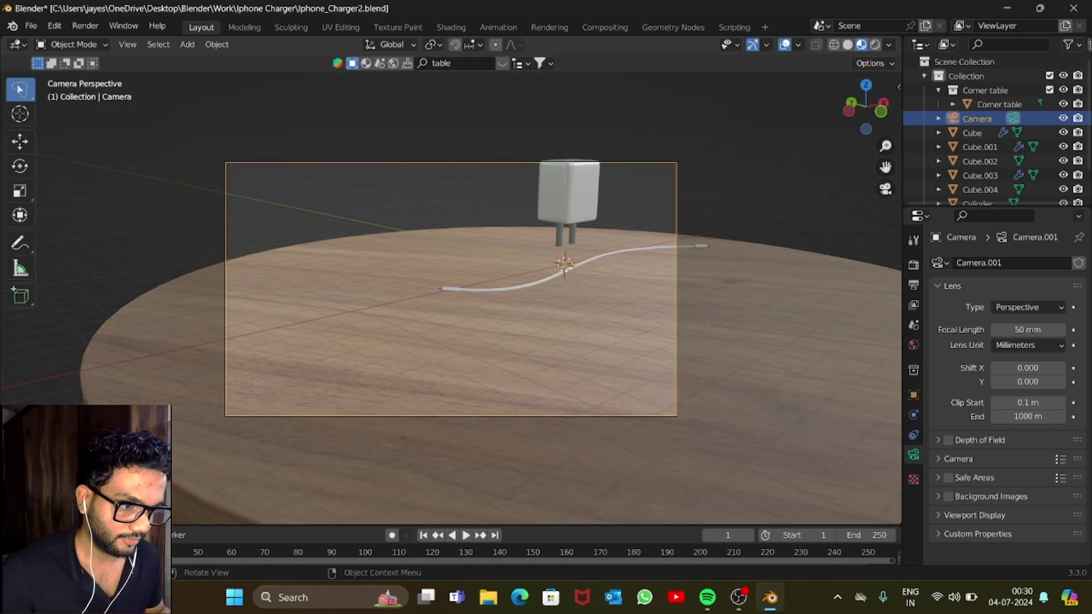
{"action": "key", "text": "n"}
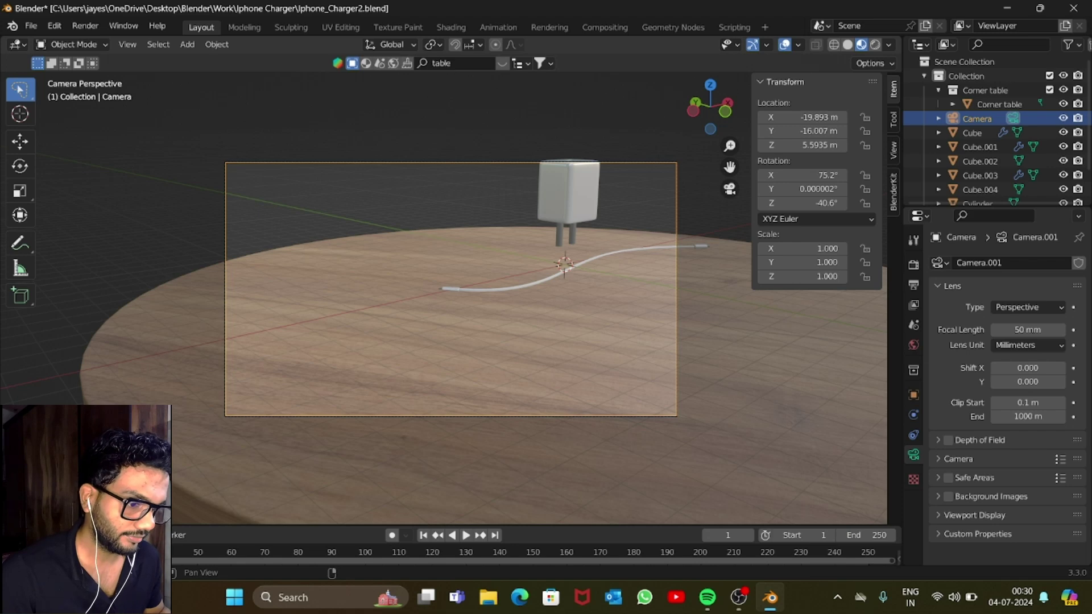
{"action": "left_click", "coordinate": [893, 150]}
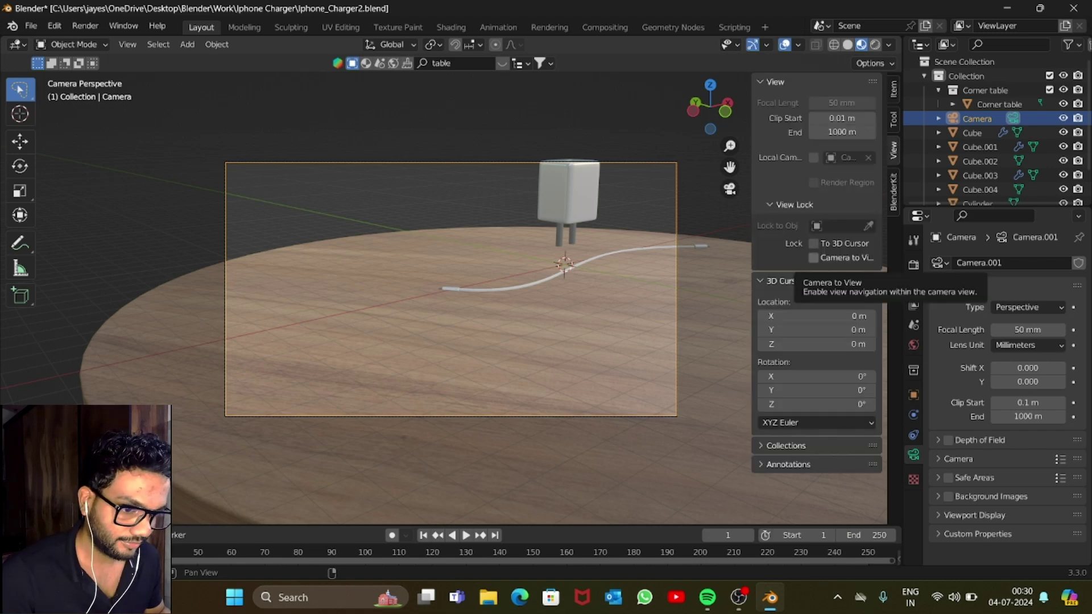
{"action": "left_click", "coordinate": [813, 258]}
{"action": "left_click_drag", "start_coordinate": [730, 167], "coordinate": [719, 121]}
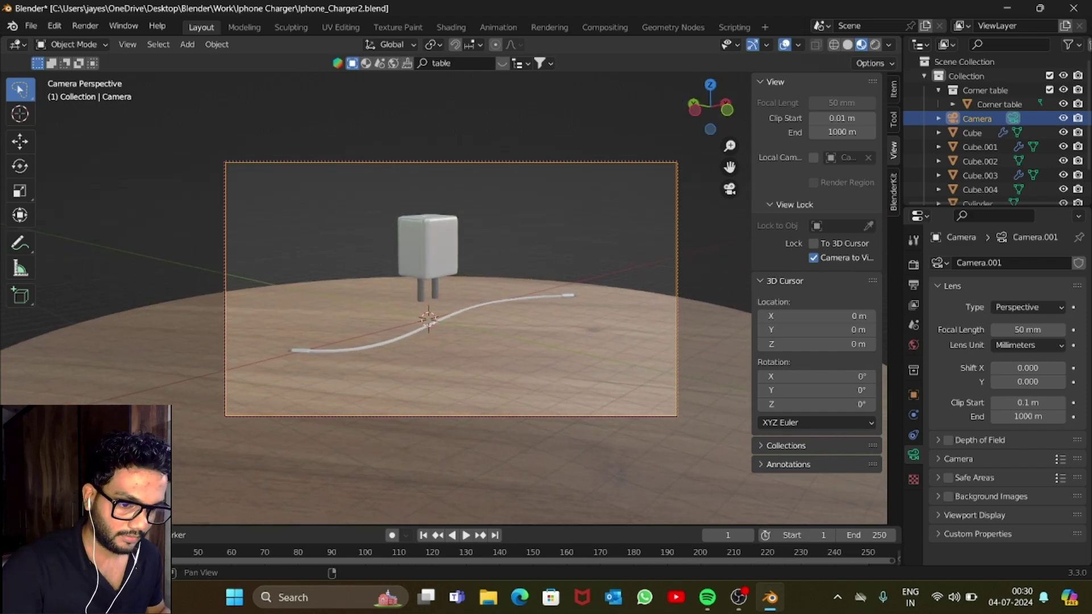
Turn off the Camera to View lock to keep the camera's framing fixed.
{"action": "key", "text": "n"}
{"action": "scroll", "coordinate": [451, 289], "scroll_direction": "up", "scroll_amount": 4}
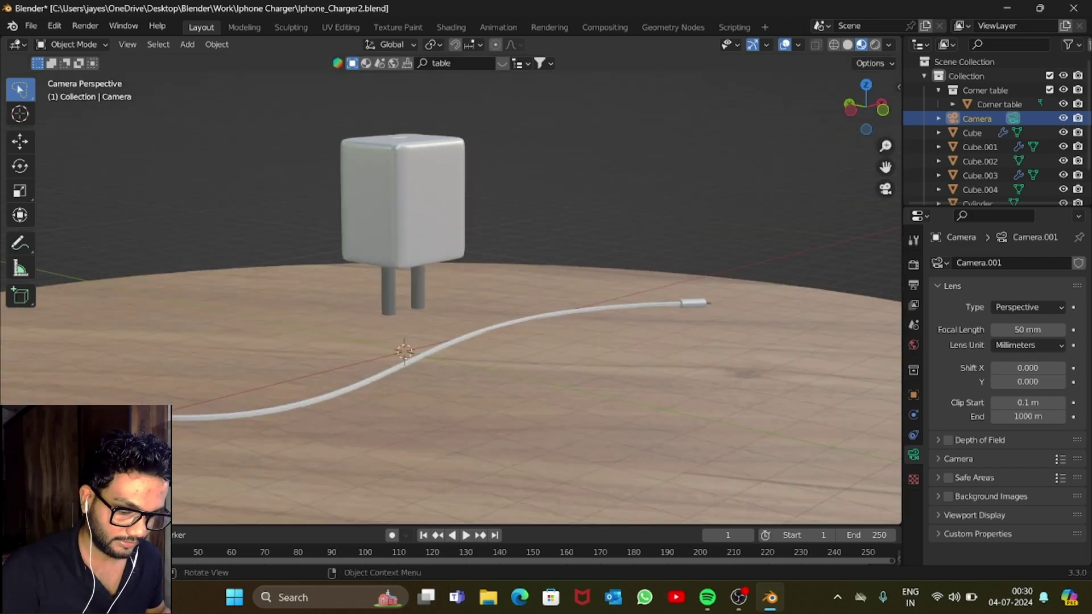
{"action": "scroll", "coordinate": [451, 289], "scroll_direction": "down", "scroll_amount": 4}
{"action": "key", "text": "n"}
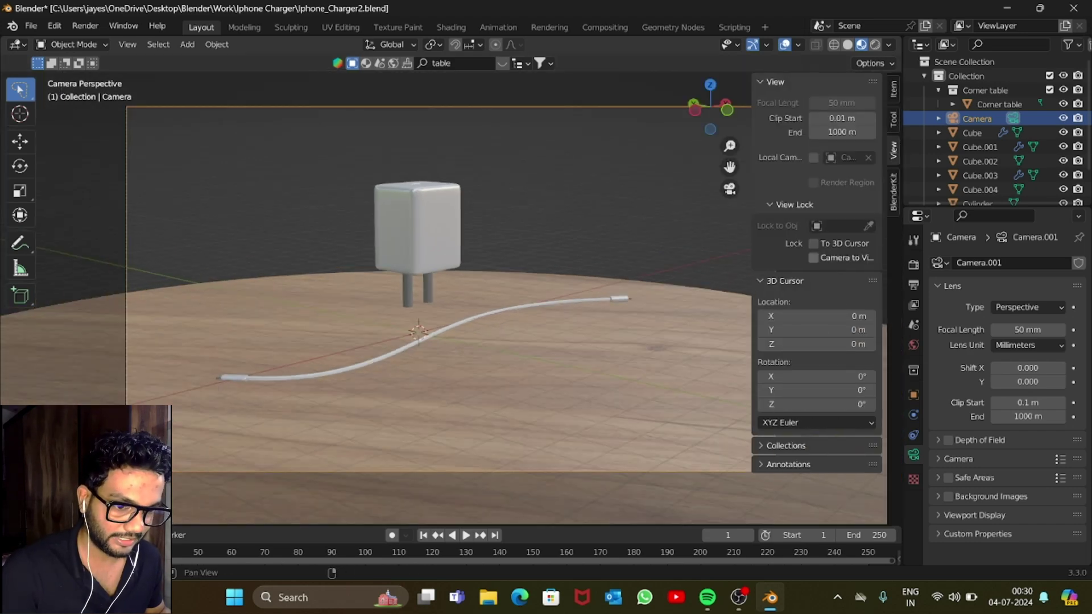
{"action": "key", "text": "n"}
Select the adapter body together with both pins and rotate them 90 degrees about the global X axis.
{"action": "scroll", "coordinate": [814, 258], "scroll_direction": "down", "scroll_amount": 2}
{"action": "scroll", "coordinate": [814, 258], "scroll_direction": "up", "scroll_amount": 4}
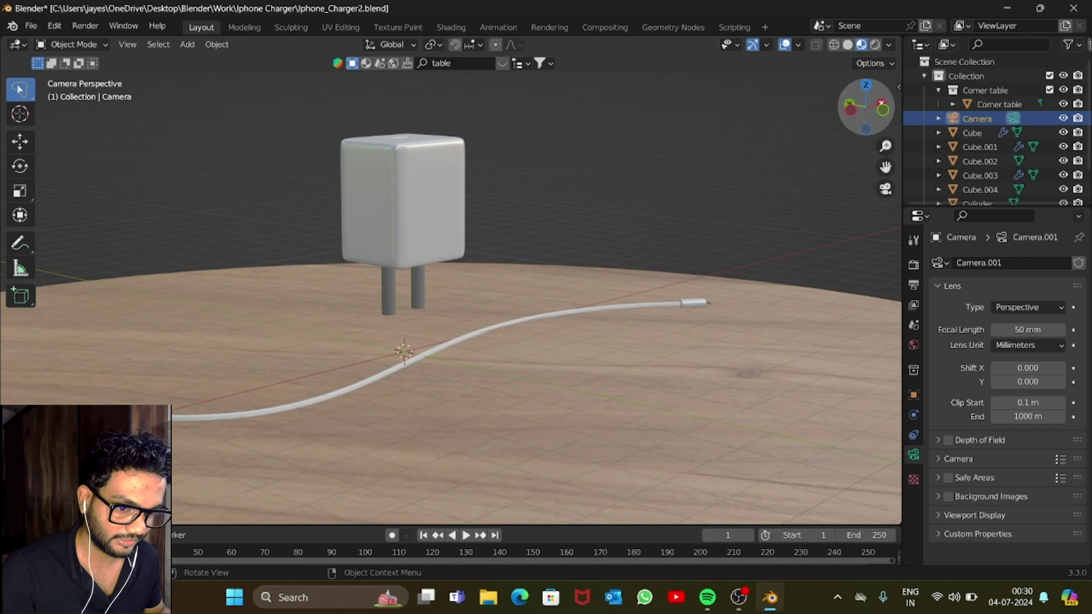
{"action": "left_click_drag", "start_coordinate": [882, 104], "coordinate": [961, 108]}
{"action": "scroll", "coordinate": [451, 289], "scroll_direction": "down", "scroll_amount": 2}
{"action": "scroll", "coordinate": [451, 289], "scroll_direction": "up", "scroll_amount": 6}
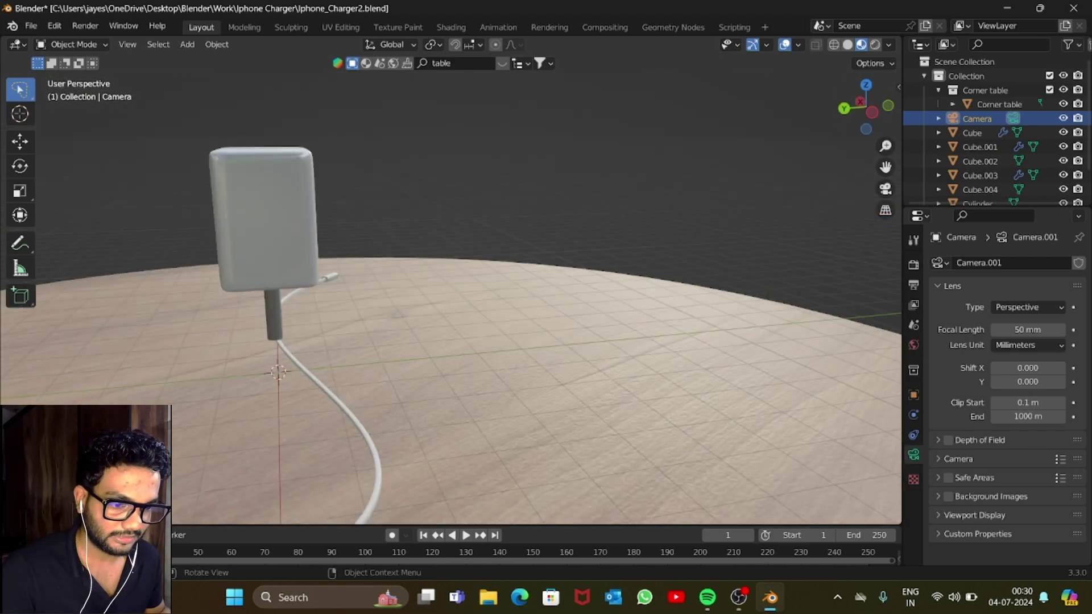
{"action": "left_click", "coordinate": [273, 315]}
{"action": "left_click_drag", "start_coordinate": [866, 107], "coordinate": [701, 109]}
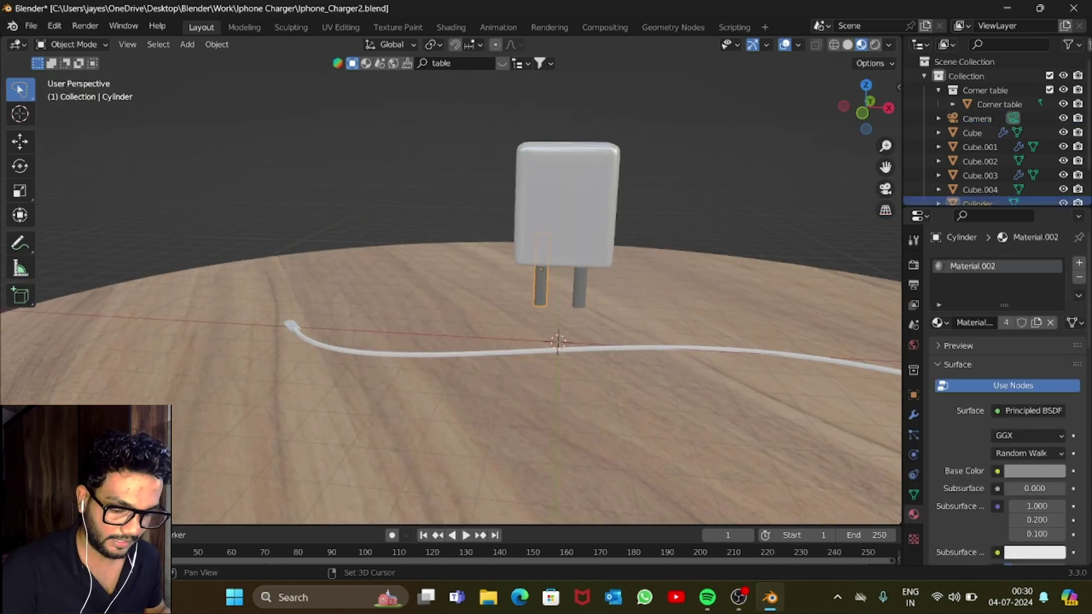
{"action": "left_click", "coordinate": [971, 132]}
{"action": "key", "text": "r"}
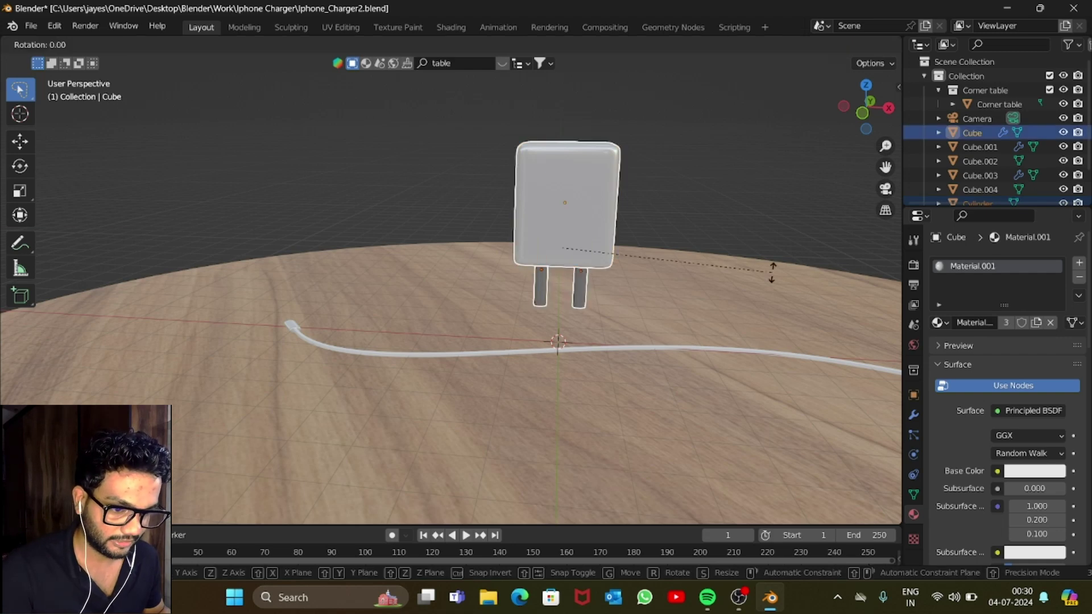
{"action": "key", "text": "x"}
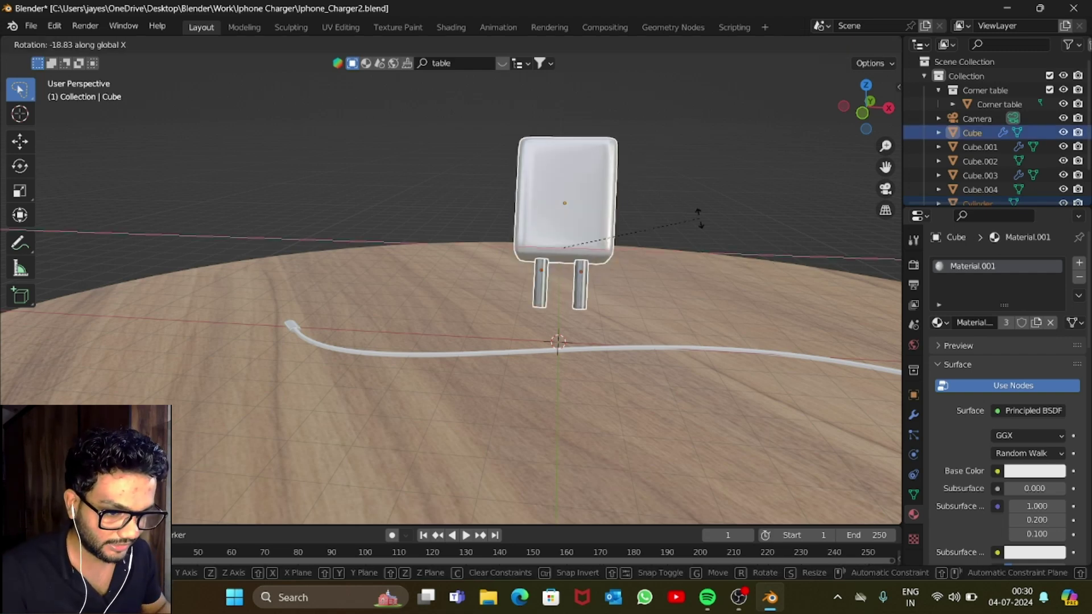
{"action": "type", "text": "90"}
{"action": "key", "text": "Return"}
Lower the rotated adapter and pins along Z in front view until the adapter rests on the table top.
{"action": "scroll", "coordinate": [451, 280], "scroll_direction": "down", "scroll_amount": 2}
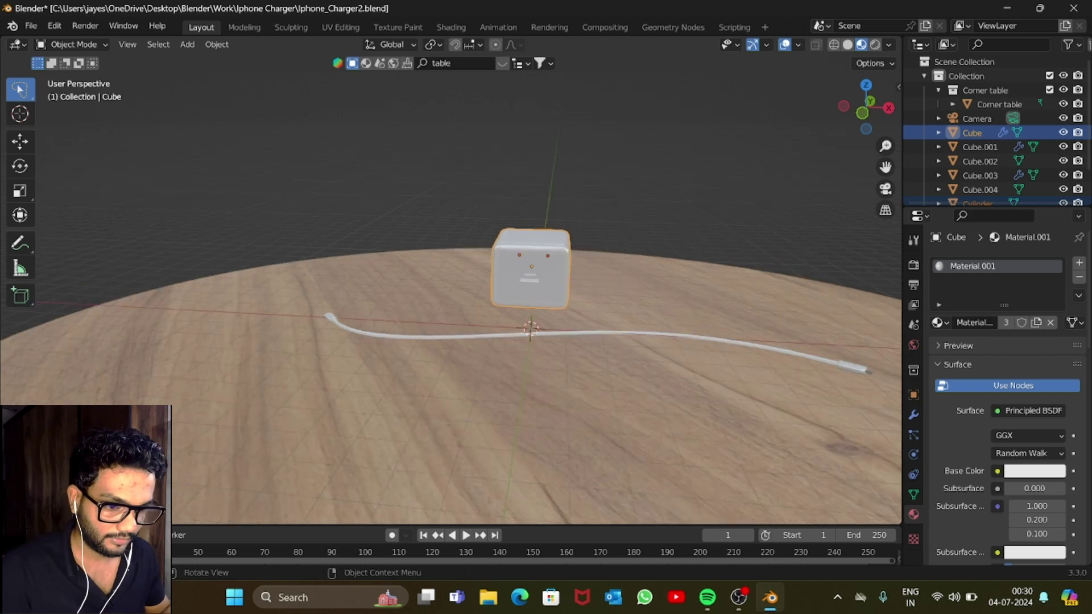
{"action": "key", "text": "KP_1"}
{"action": "key", "text": "g"}
{"action": "key", "text": "z"}
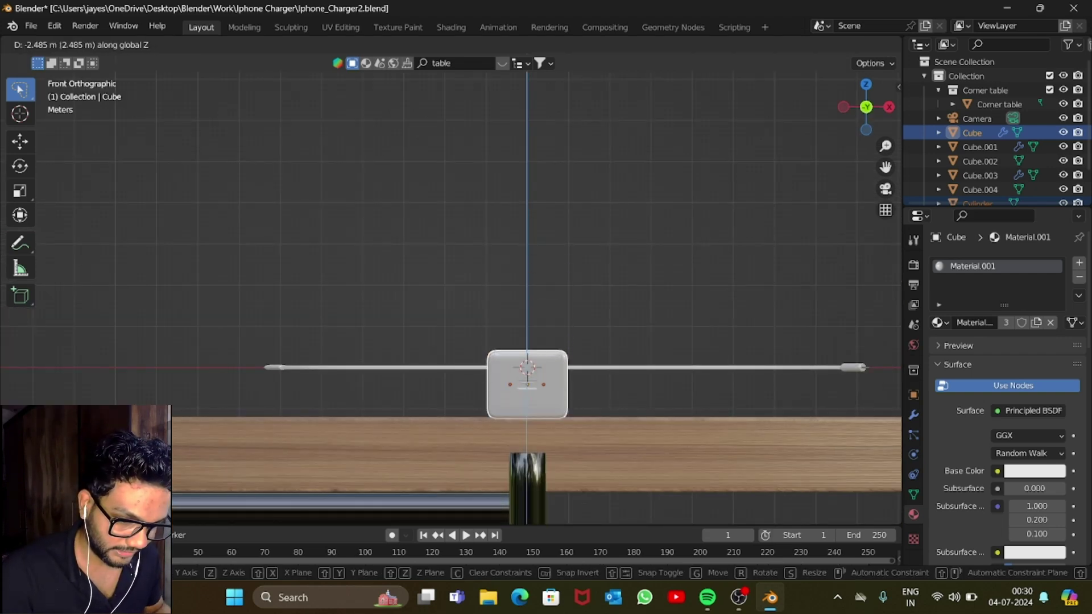
{"action": "key", "text": "Return"}
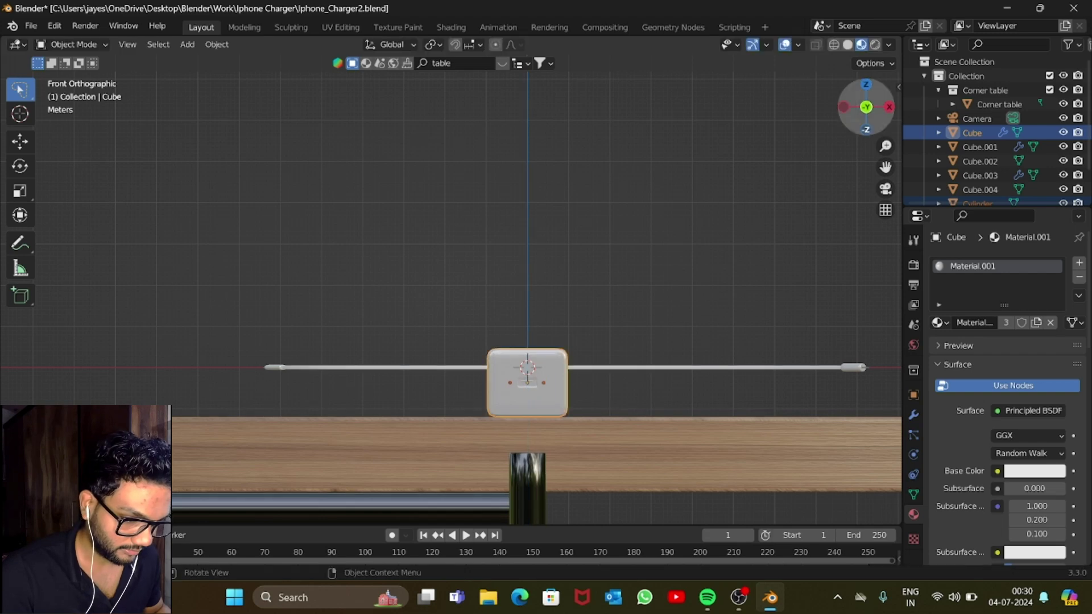
Box-select the cable with both end connectors and lower them about 1.1 m along Z onto the table top.
{"action": "left_click_drag", "start_coordinate": [817, 341], "coordinate": [864, 396]}
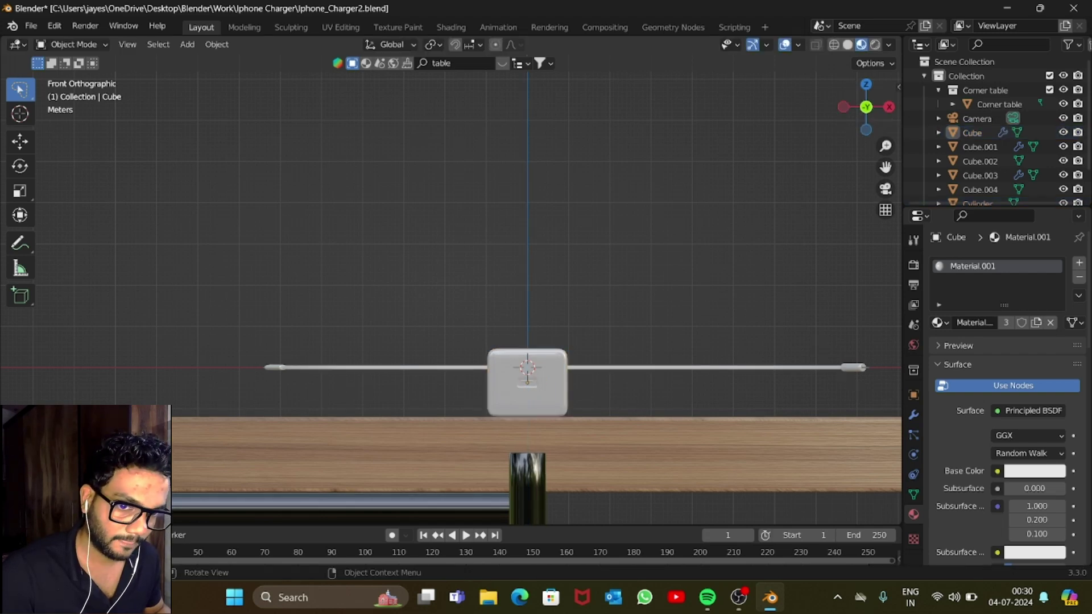
{"action": "left_click", "coordinate": [19, 89]}
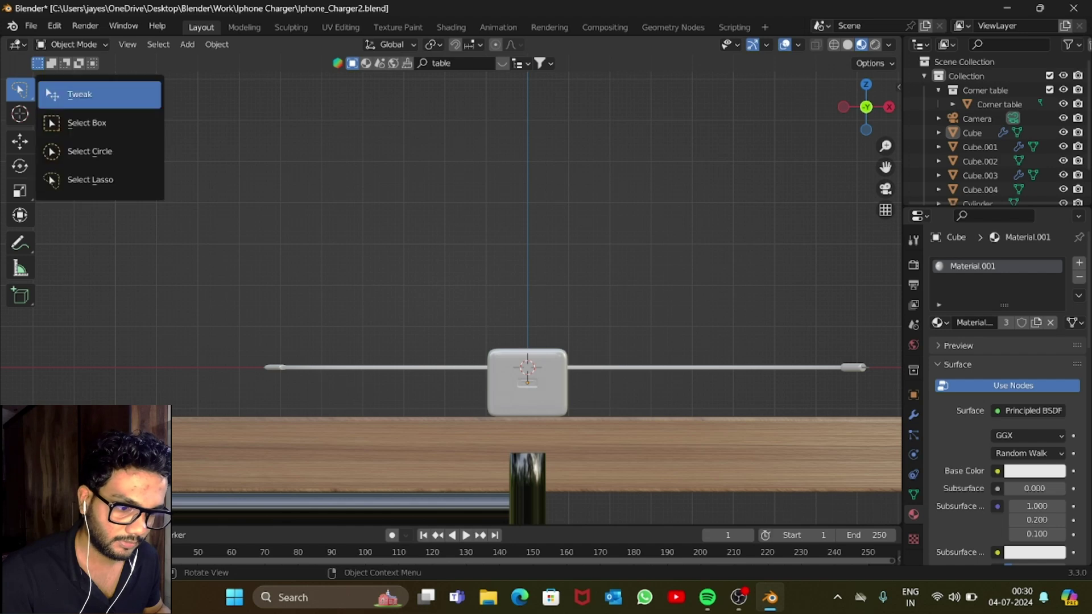
{"action": "left_click", "coordinate": [87, 122]}
{"action": "left_click_drag", "start_coordinate": [807, 308], "coordinate": [878, 391]}
{"action": "left_click_drag", "start_coordinate": [224, 317], "coordinate": [358, 412], "text": "shift"}
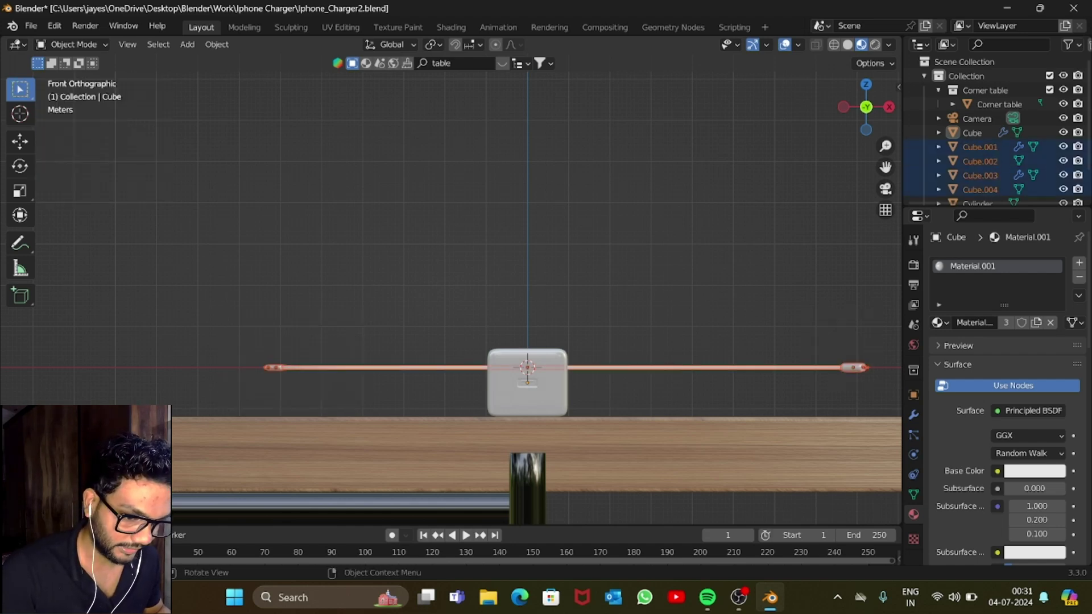
{"action": "key", "text": "g"}
{"action": "key", "text": "z"}
{"action": "mouse_move", "coordinate": [358, 455]}
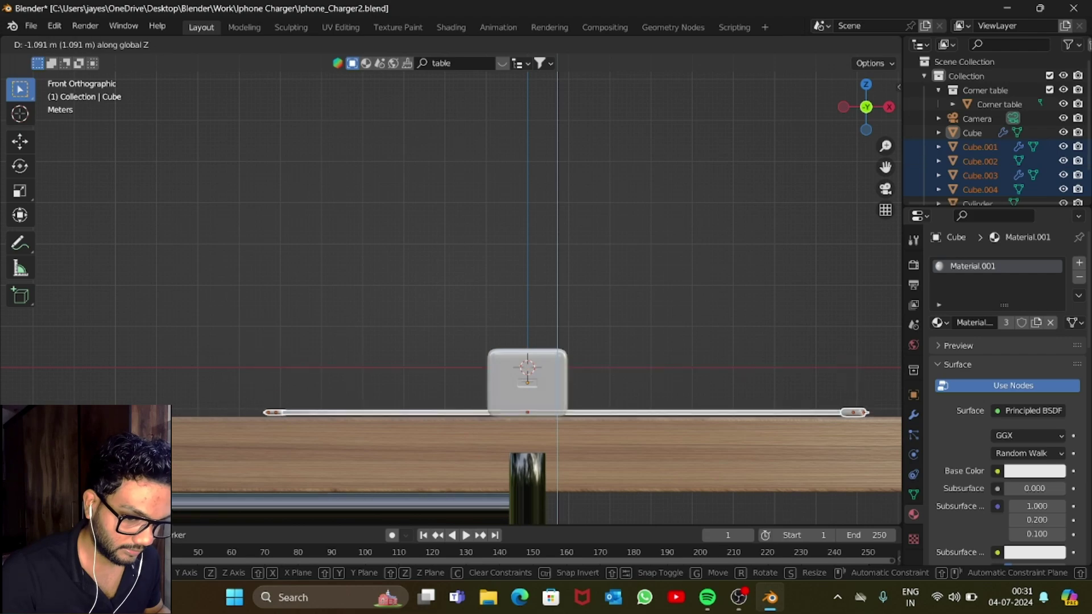
{"action": "key", "text": "Return"}
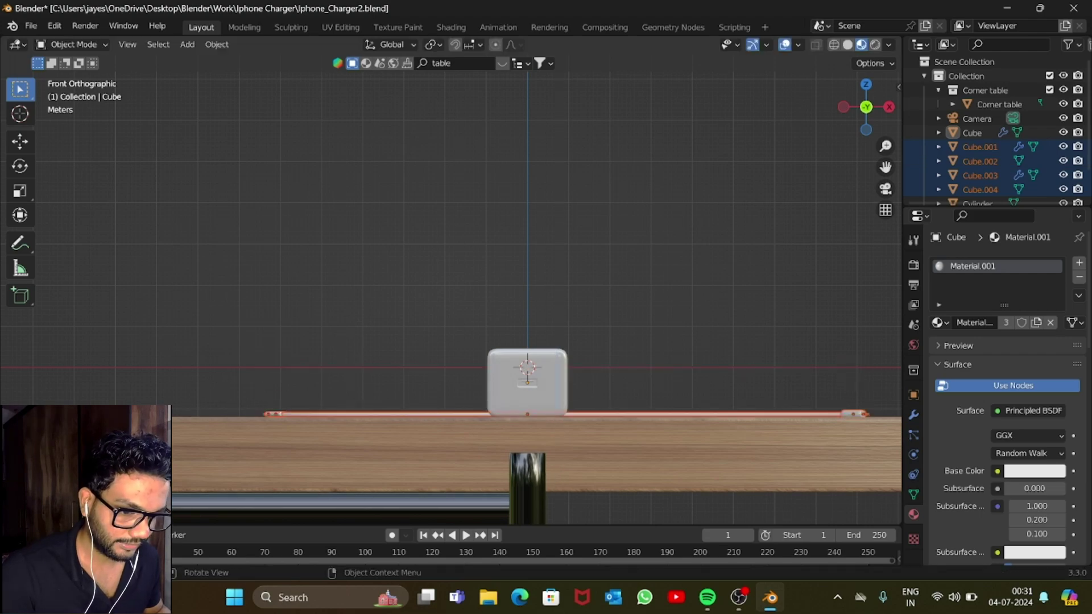
Select the adapter body and both pins and rotate them about 237 degrees around Z as seen through the camera.
{"action": "left_click_drag", "start_coordinate": [866, 107], "coordinate": [941, 160]}
{"action": "scroll", "coordinate": [451, 297], "scroll_direction": "up", "scroll_amount": 4}
{"action": "left_click", "coordinate": [422, 304]}
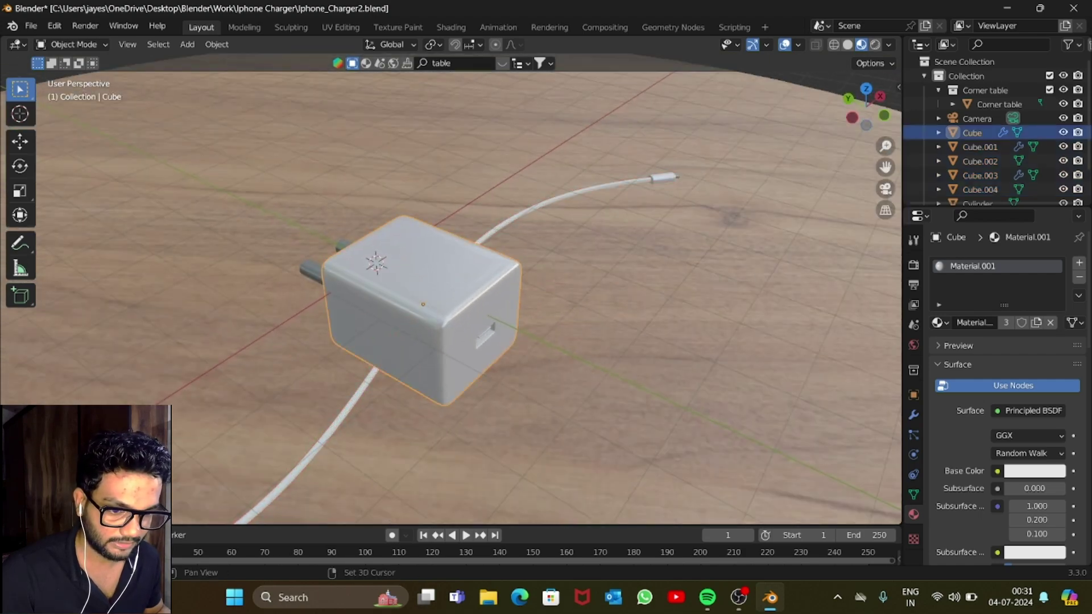
{"action": "left_click", "coordinate": [310, 272], "text": "shift"}
{"action": "left_click", "coordinate": [343, 246], "text": "shift"}
{"action": "scroll", "coordinate": [451, 298], "scroll_direction": "down", "scroll_amount": 3}
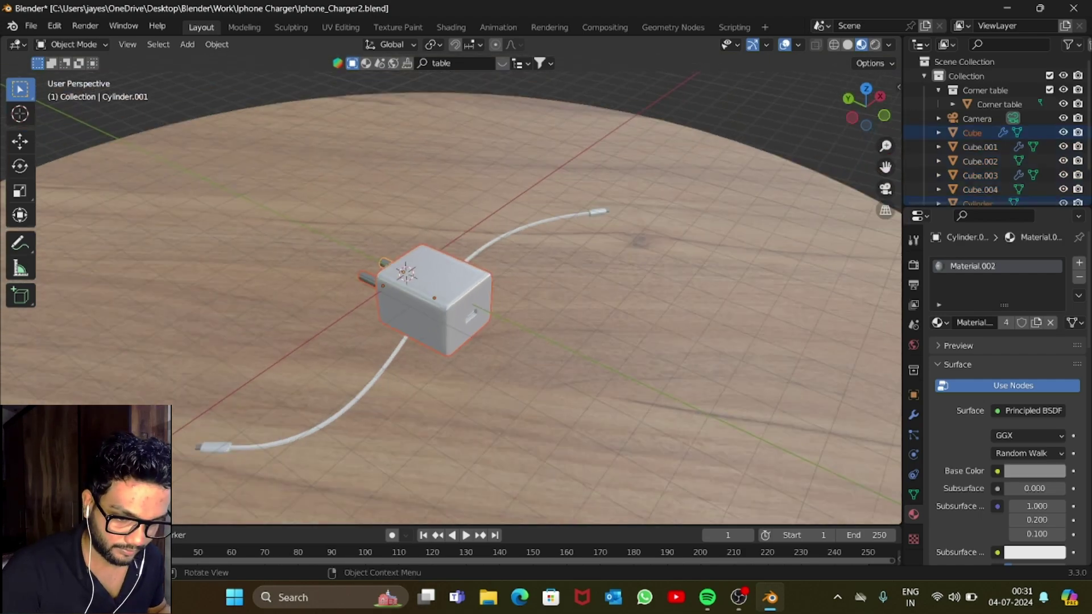
{"action": "key", "text": "KP_0"}
{"action": "key", "text": "r"}
{"action": "key", "text": "z"}
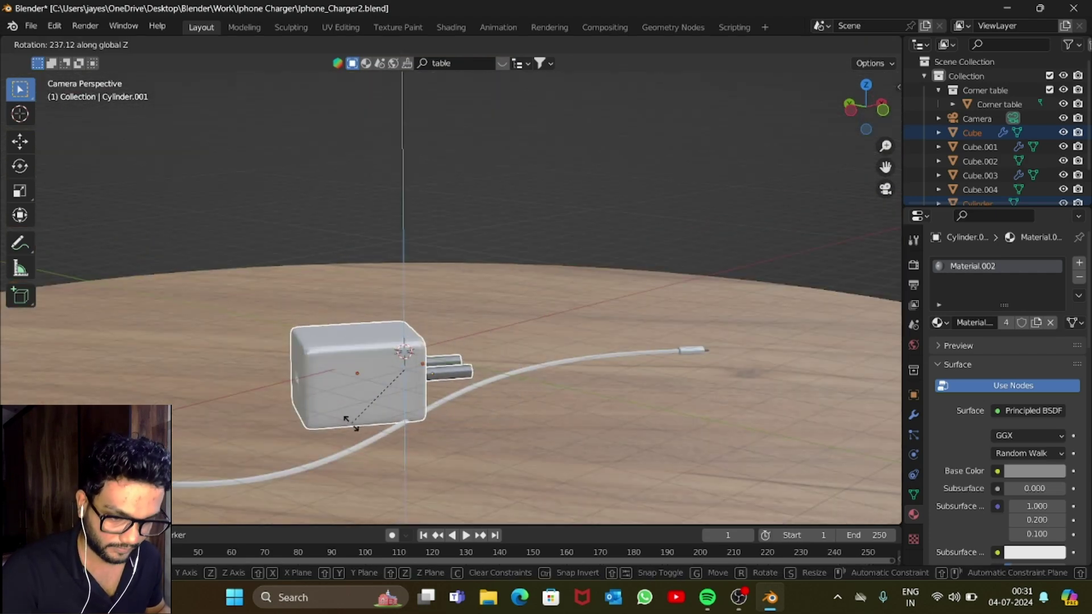
{"action": "left_click", "coordinate": [347, 419]}
Move the adapter and pins along negative Y so they lie in front of the cable in the camera view.
{"action": "scroll", "coordinate": [347, 419], "scroll_direction": "down", "scroll_amount": 2}
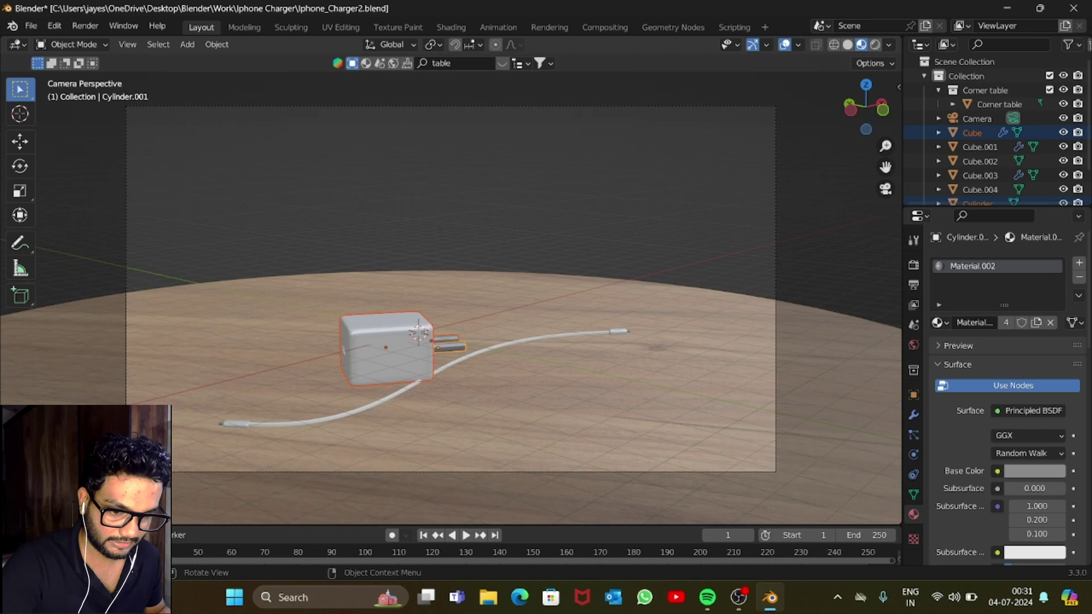
{"action": "key", "text": "g"}
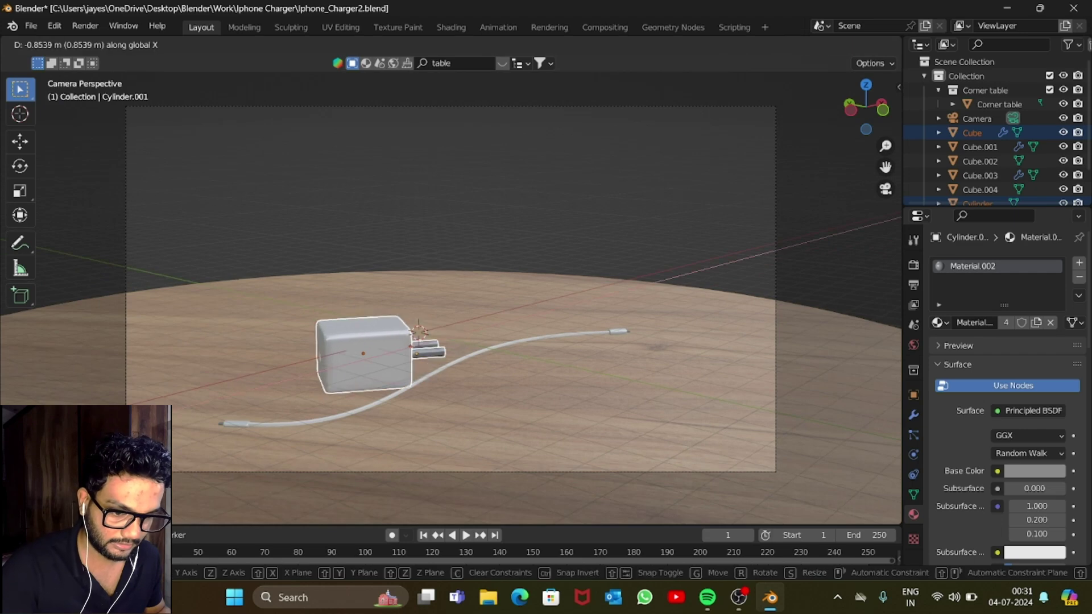
{"action": "key", "text": "y"}
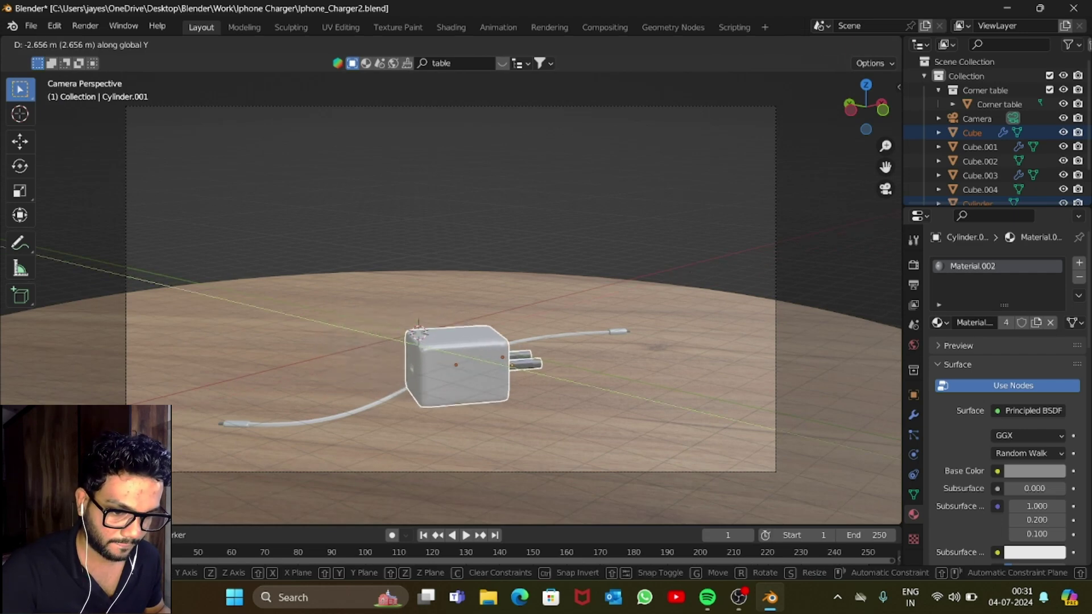
{"action": "key", "text": "Return"}
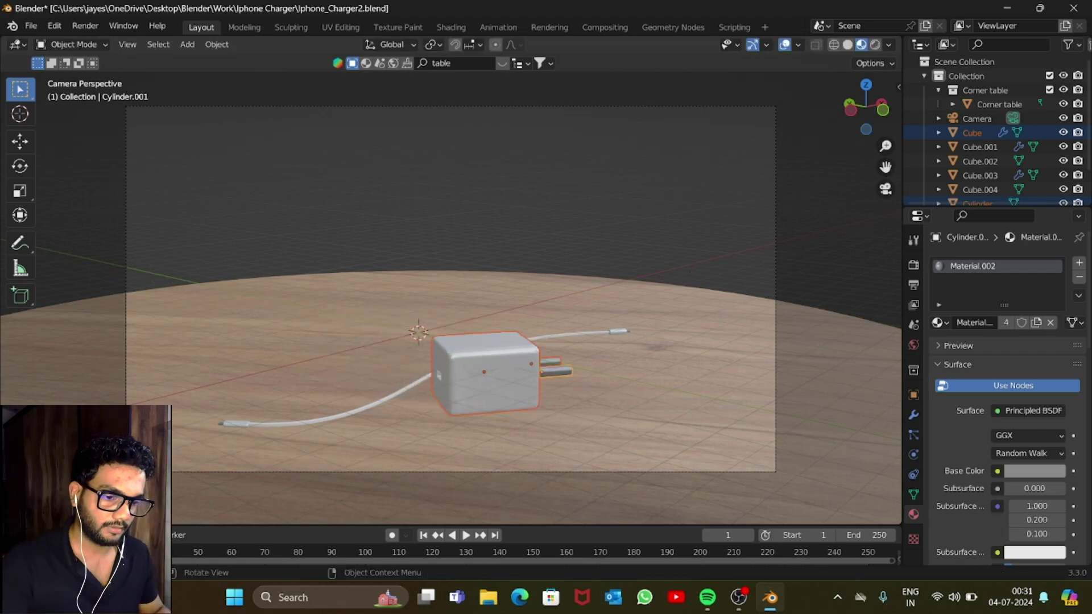
Deselect everything and save the scene with the adapter and cable arranged on the table.
{"action": "key", "text": "alt+a"}
{"action": "scroll", "coordinate": [449, 307], "scroll_direction": "down", "scroll_amount": 1}
{"action": "key", "text": "ctrl+s"}
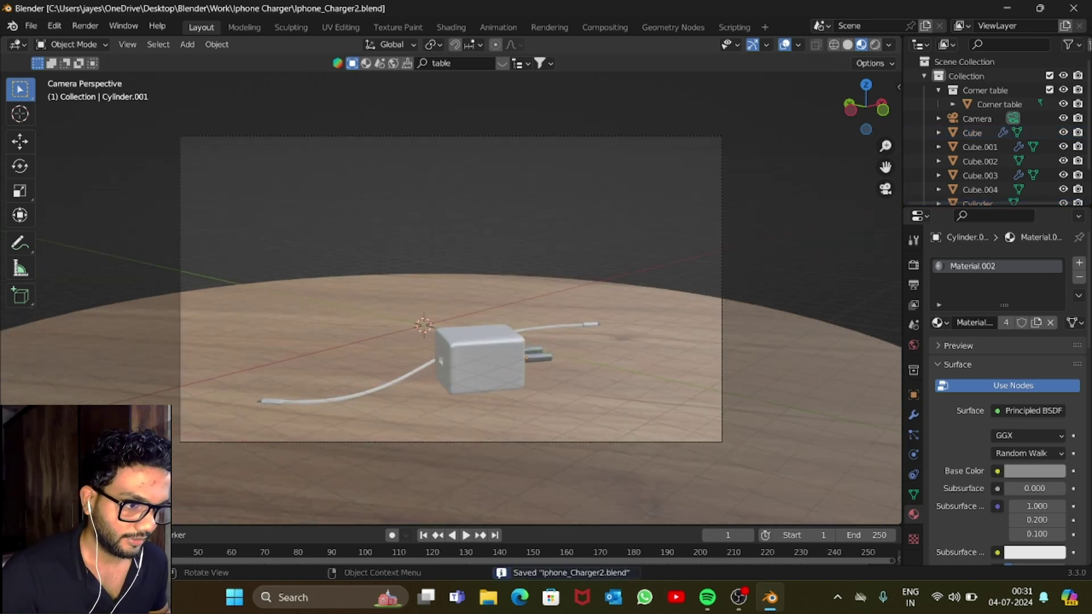
Switch the viewport to rendered shading and set the render engine to Cycles with GPU Compute as the device.
{"action": "key", "text": "z"}
{"action": "key", "text": "8"}
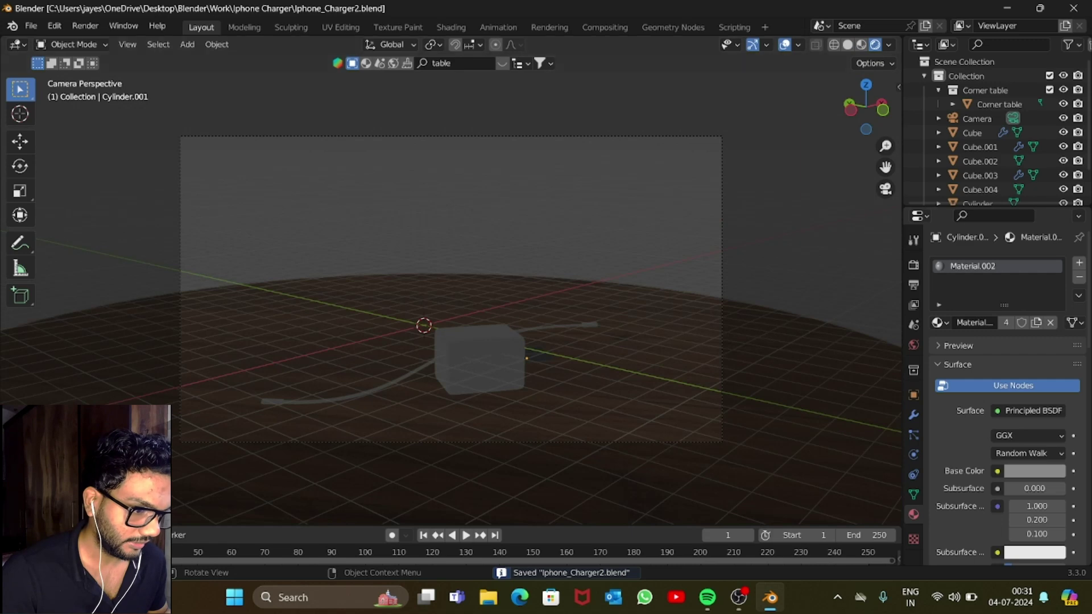
{"action": "left_click", "coordinate": [913, 264]}
{"action": "left_click", "coordinate": [1039, 263]}
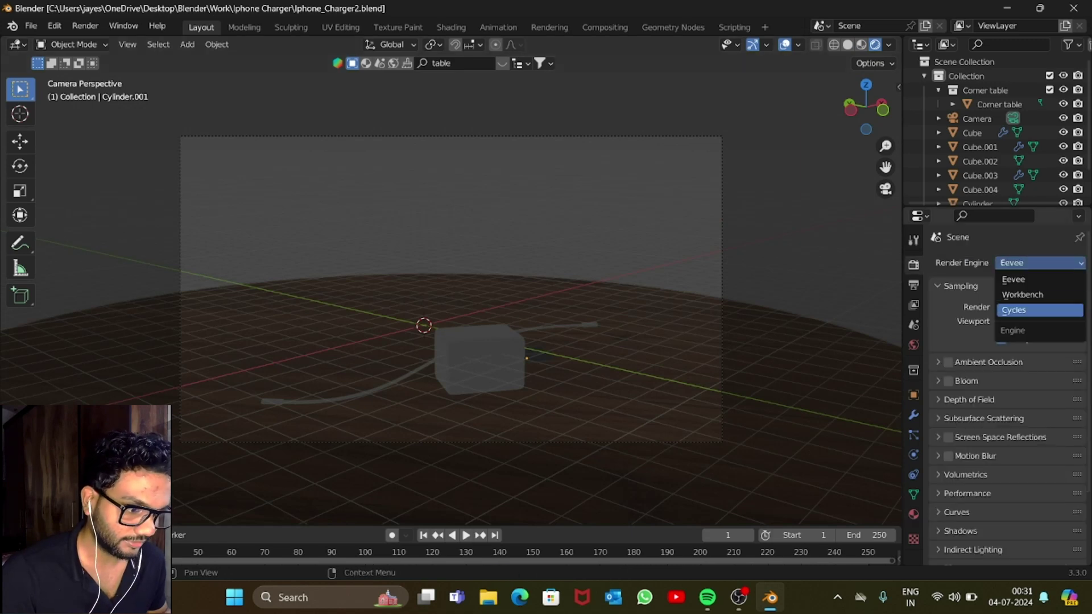
{"action": "left_click", "coordinate": [1039, 310]}
{"action": "left_click", "coordinate": [1039, 298]}
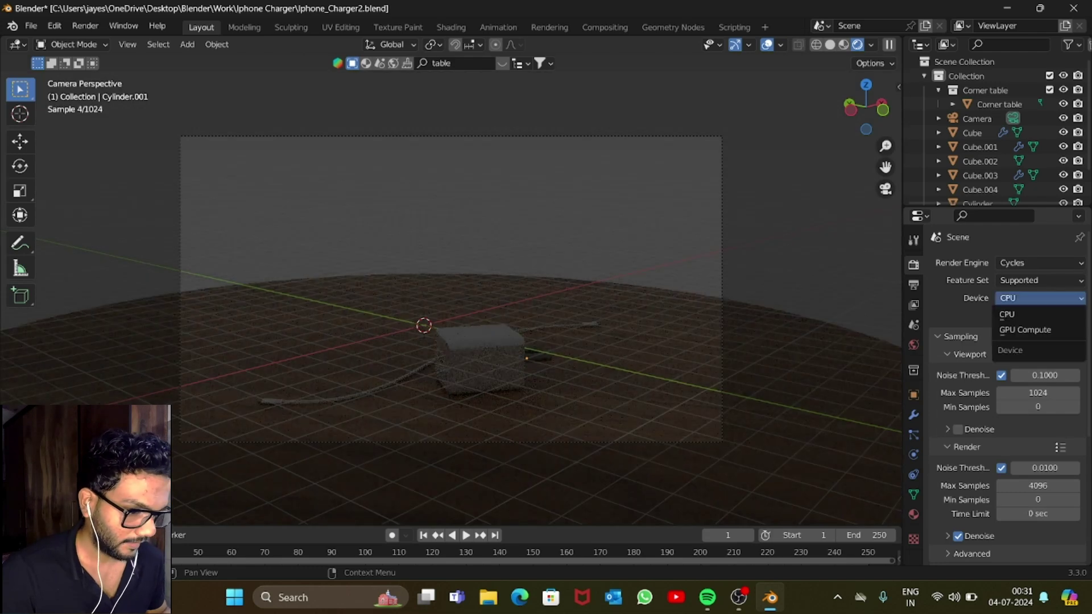
{"action": "left_click", "coordinate": [1025, 330]}
Set the maximum samples to 250 for both the viewport and the final render.
{"action": "left_click", "coordinate": [1038, 377]}
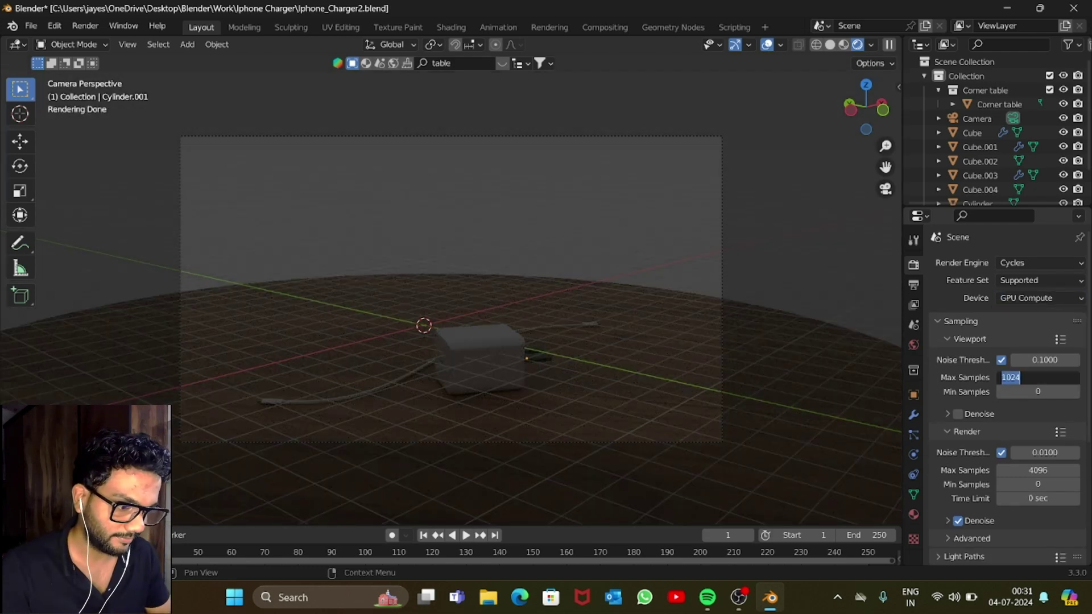
{"action": "key", "text": "Return"}
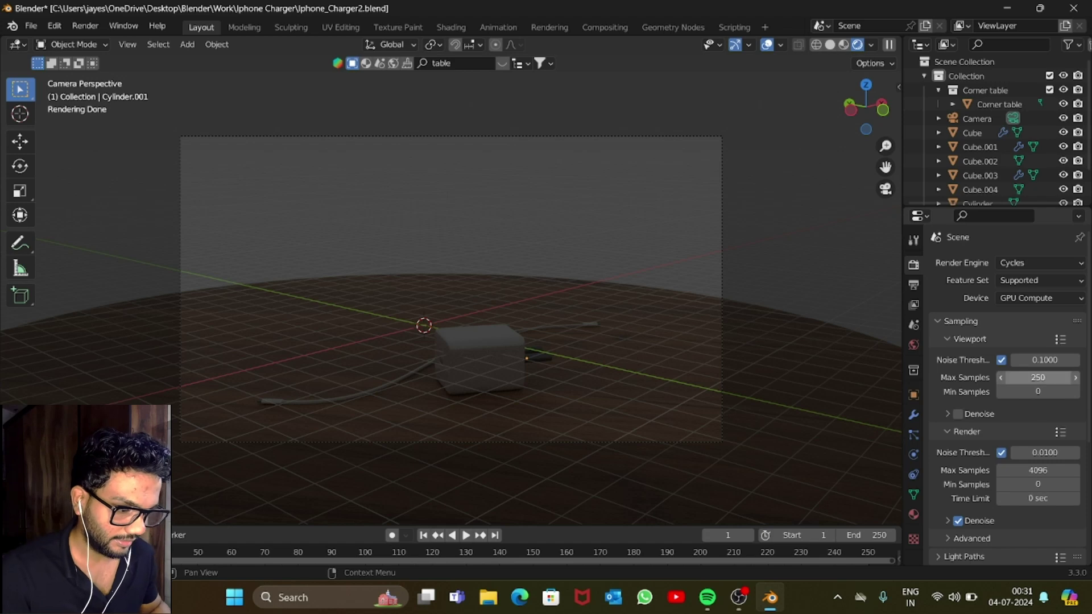
{"action": "left_click", "coordinate": [1038, 470]}
{"action": "type", "text": "250"}
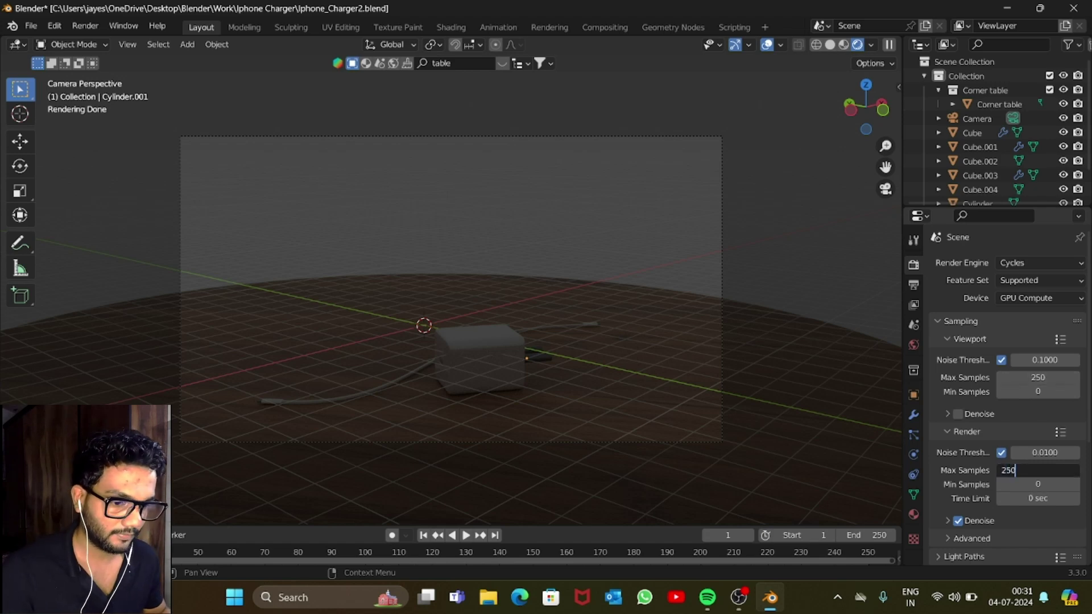
{"action": "key", "text": "Return"}
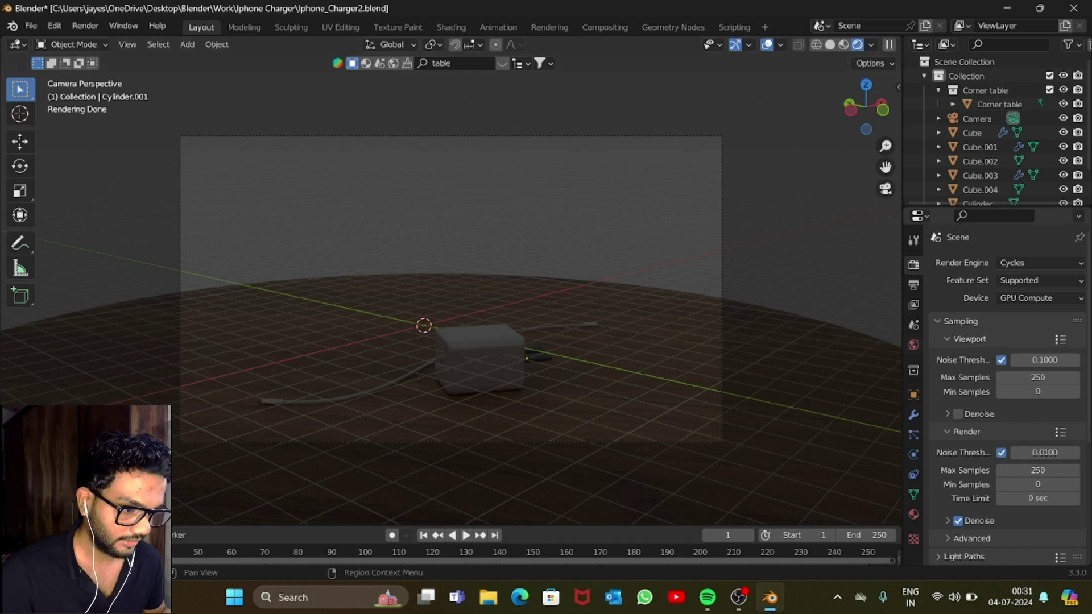
Assign an Environment Texture to the world background color.
{"action": "left_click", "coordinate": [914, 345]}
{"action": "left_click", "coordinate": [997, 351]}
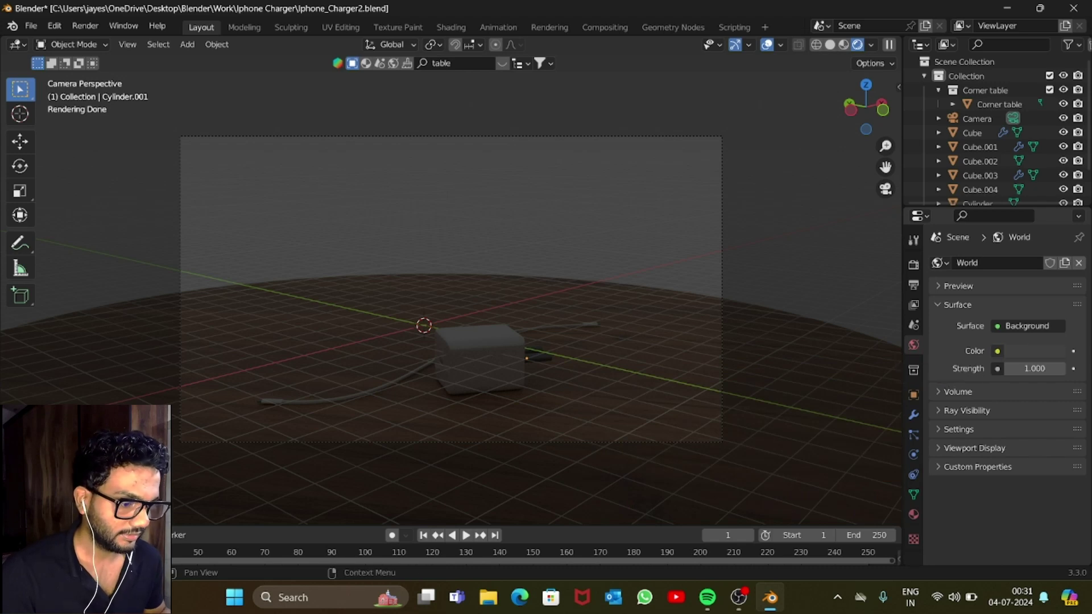
{"action": "left_click", "coordinate": [997, 350]}
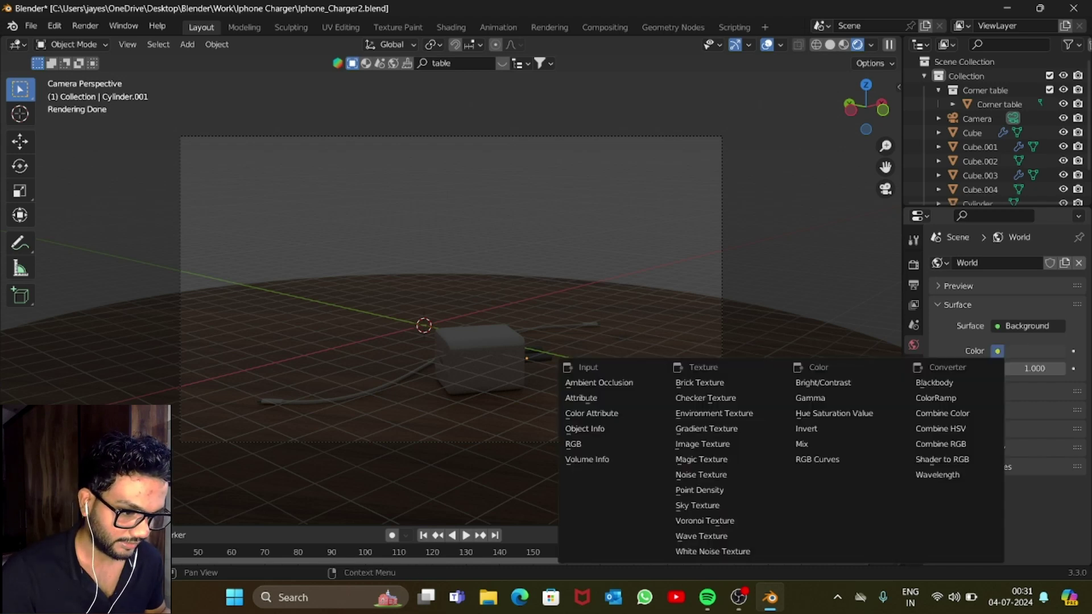
{"action": "left_click", "coordinate": [997, 351]}
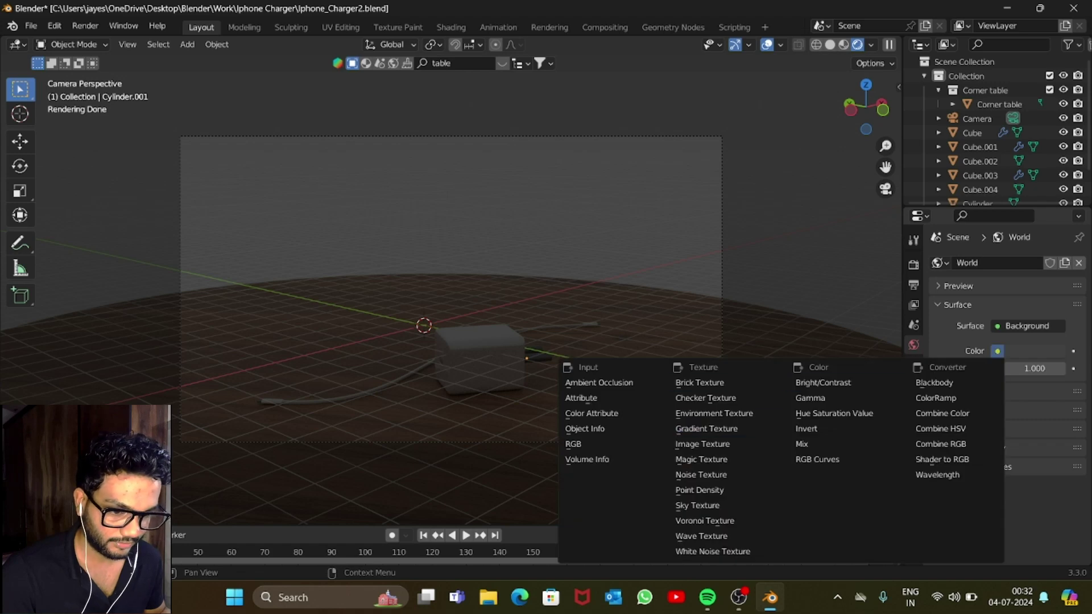
{"action": "key", "text": "Return"}
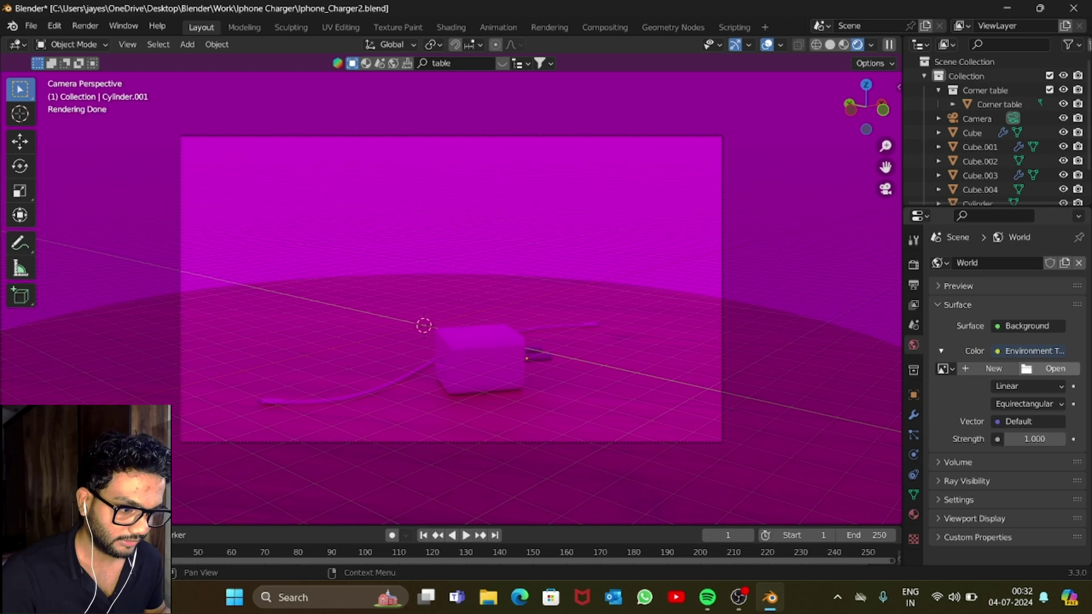
Load studio_country_hall_2k.exr from the Iphone Charger folder as the world's environment image.
{"action": "left_click", "coordinate": [1052, 368]}
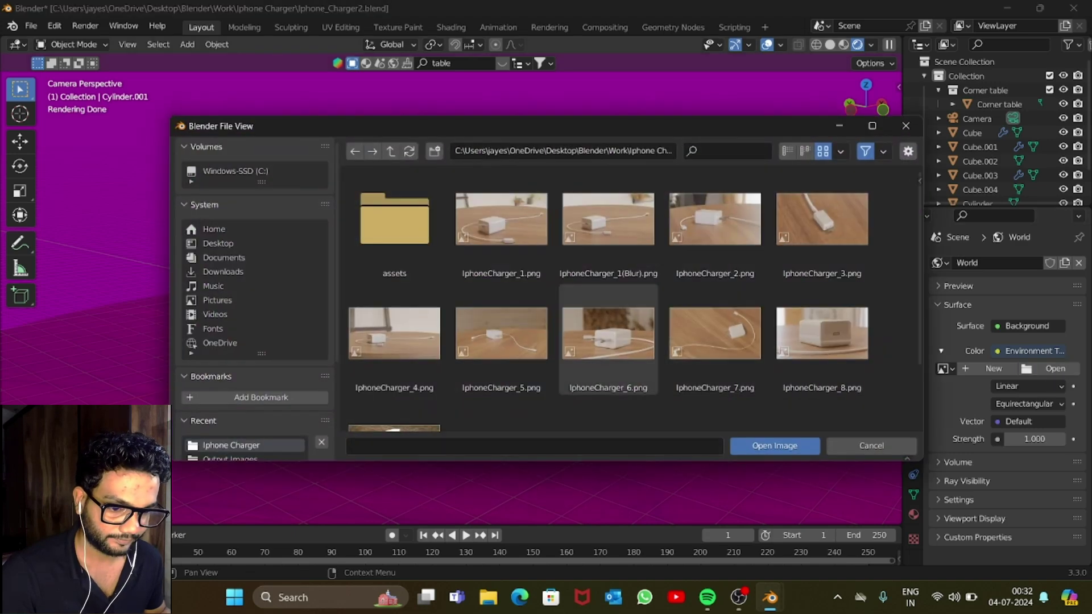
{"action": "scroll", "coordinate": [608, 341], "scroll_direction": "down", "scroll_amount": 2}
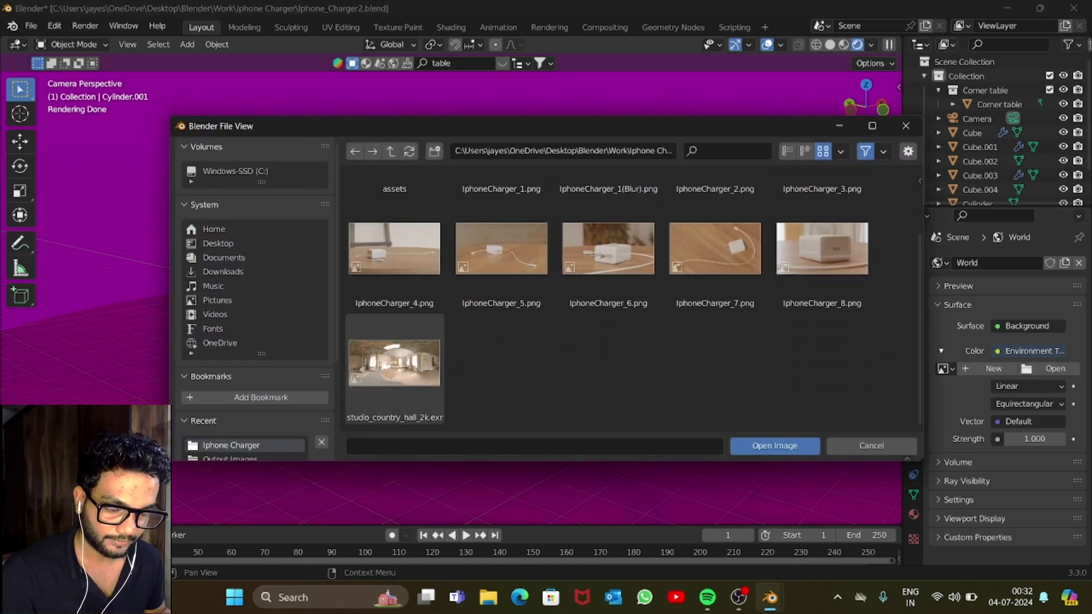
{"action": "left_click", "coordinate": [394, 362]}
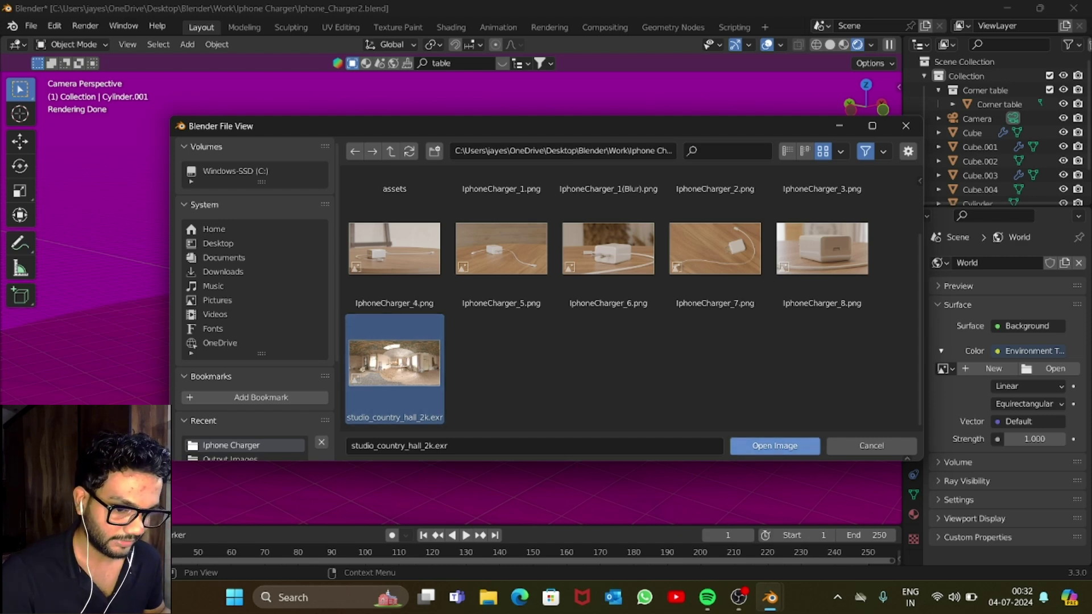
{"action": "left_click", "coordinate": [774, 445]}
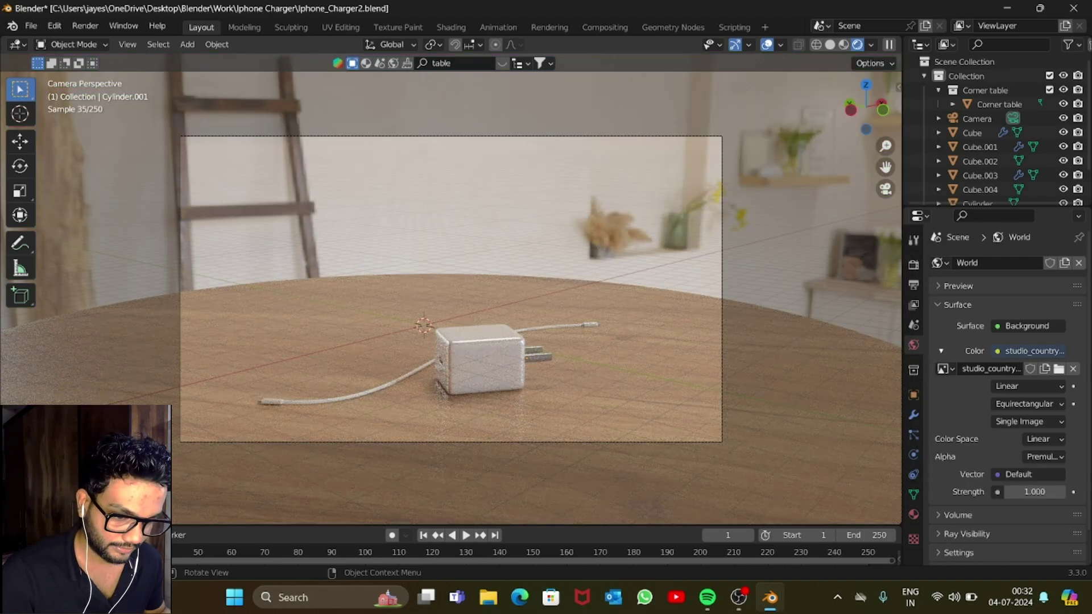
Lock the camera to the view, reframe the charger from a slightly higher angle showing more of the adapter's port side, and unlock the camera.
{"action": "key", "text": "Home"}
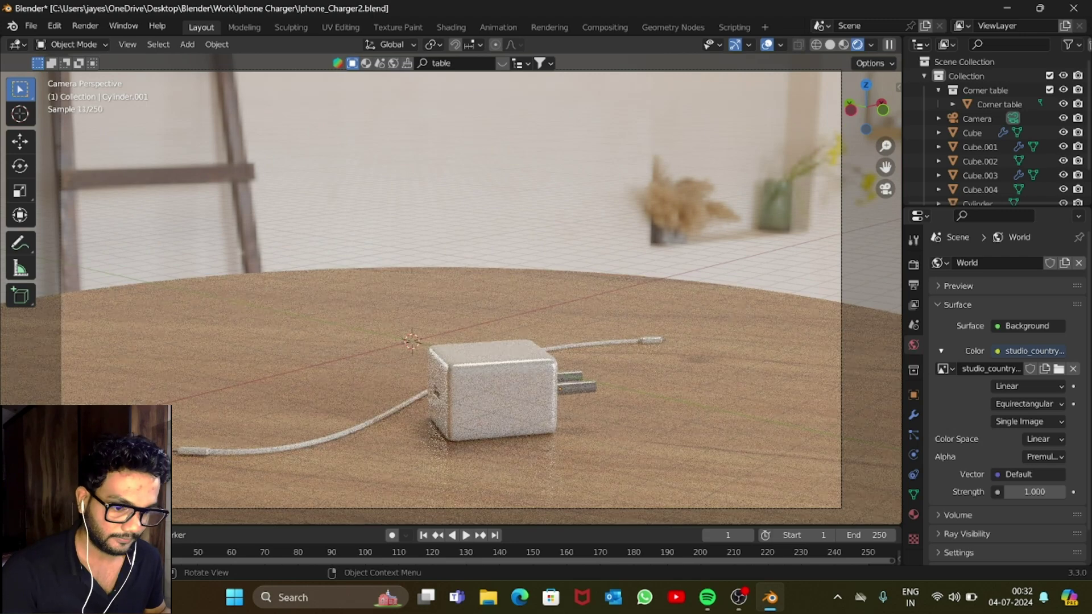
{"action": "scroll", "coordinate": [451, 290], "scroll_direction": "down", "scroll_amount": 2}
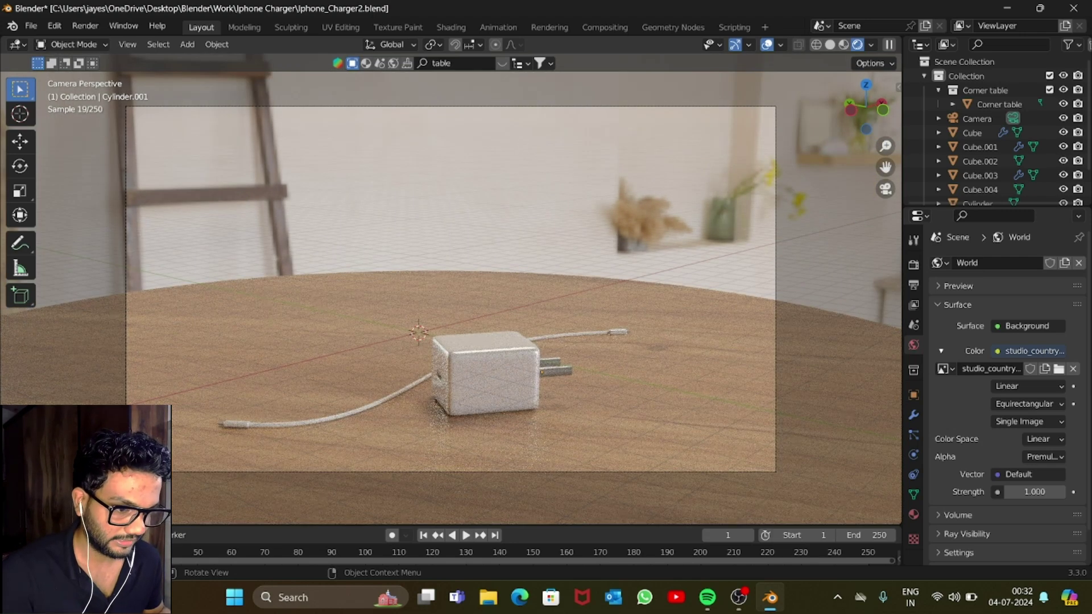
{"action": "key", "text": "n"}
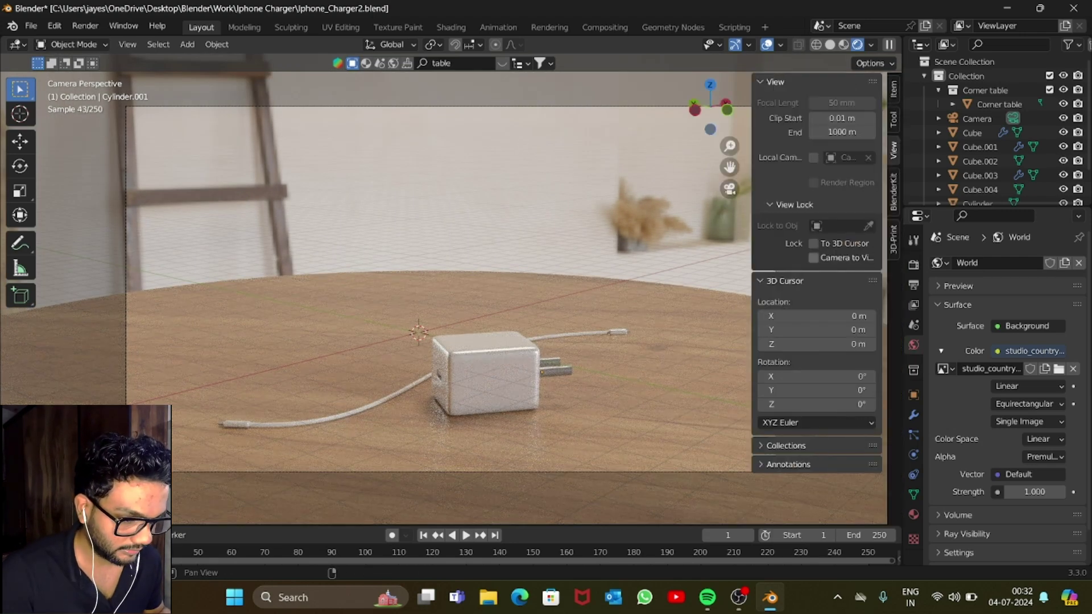
{"action": "scroll", "coordinate": [451, 290], "scroll_direction": "down", "scroll_amount": 2}
{"action": "scroll", "coordinate": [451, 290], "scroll_direction": "up", "scroll_amount": 2}
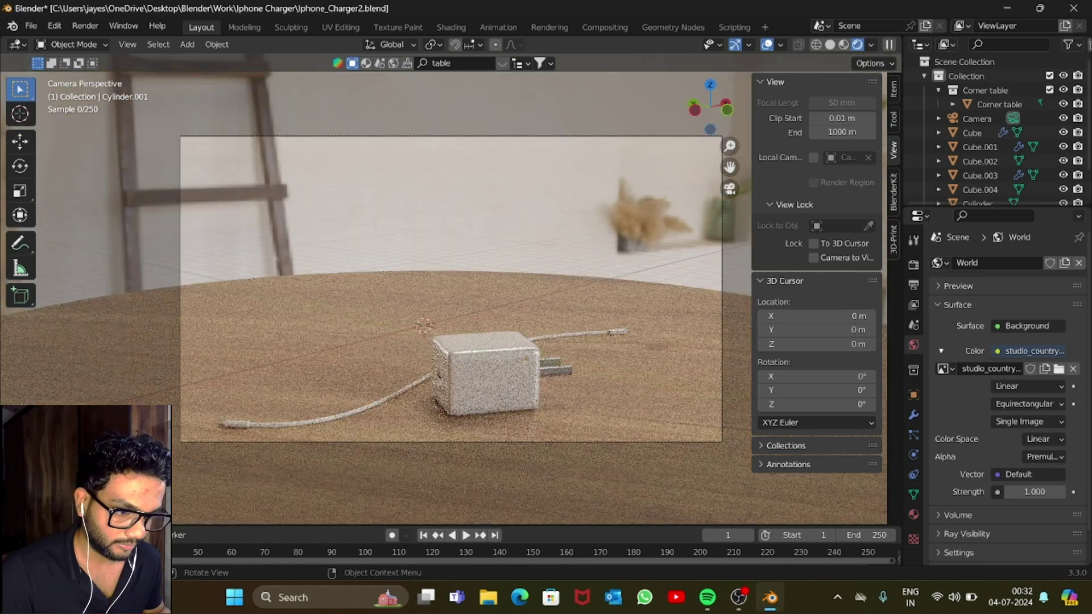
{"action": "scroll", "coordinate": [451, 289], "scroll_direction": "down", "scroll_amount": 1}
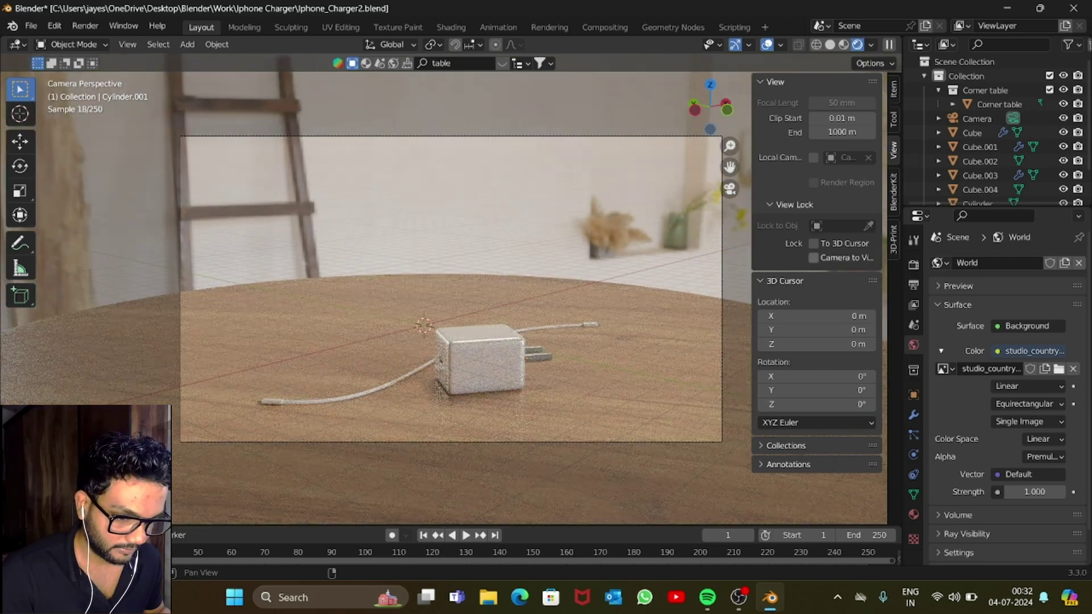
{"action": "left_click", "coordinate": [813, 257]}
{"action": "left_click_drag", "start_coordinate": [730, 167], "coordinate": [732, 136]}
{"action": "middle_click_drag", "start_coordinate": [449, 267], "coordinate": [445, 266], "text": "shift"}
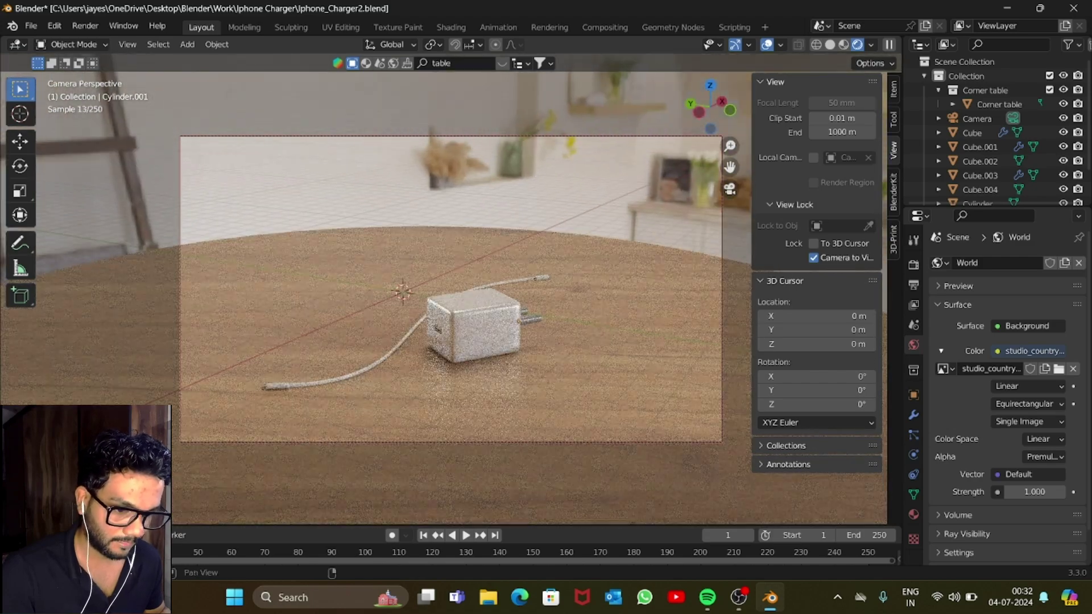
{"action": "left_click", "coordinate": [813, 257]}
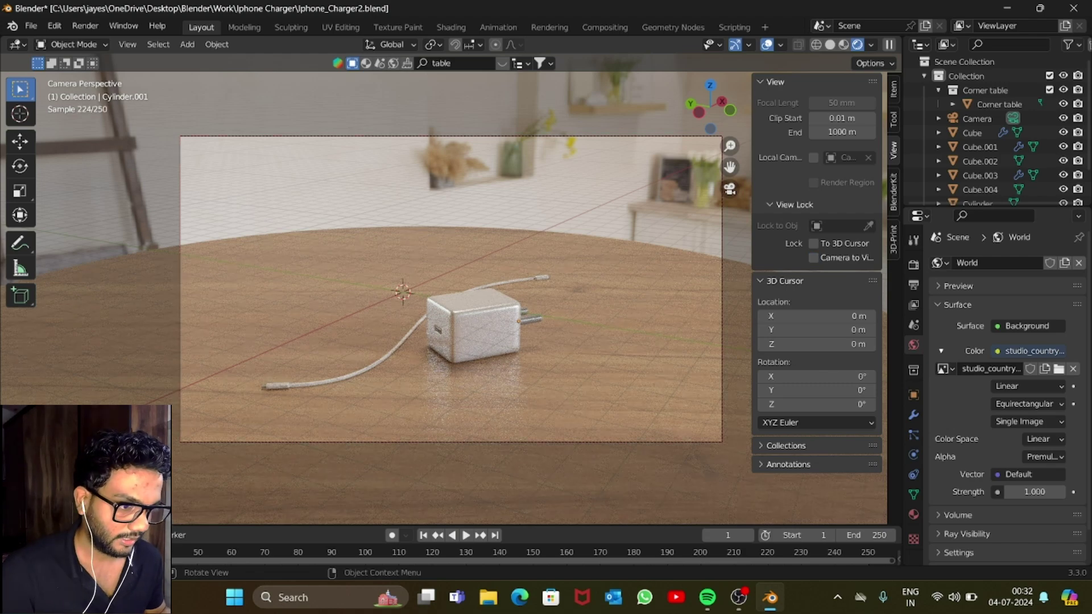
{"action": "key", "text": "n"}
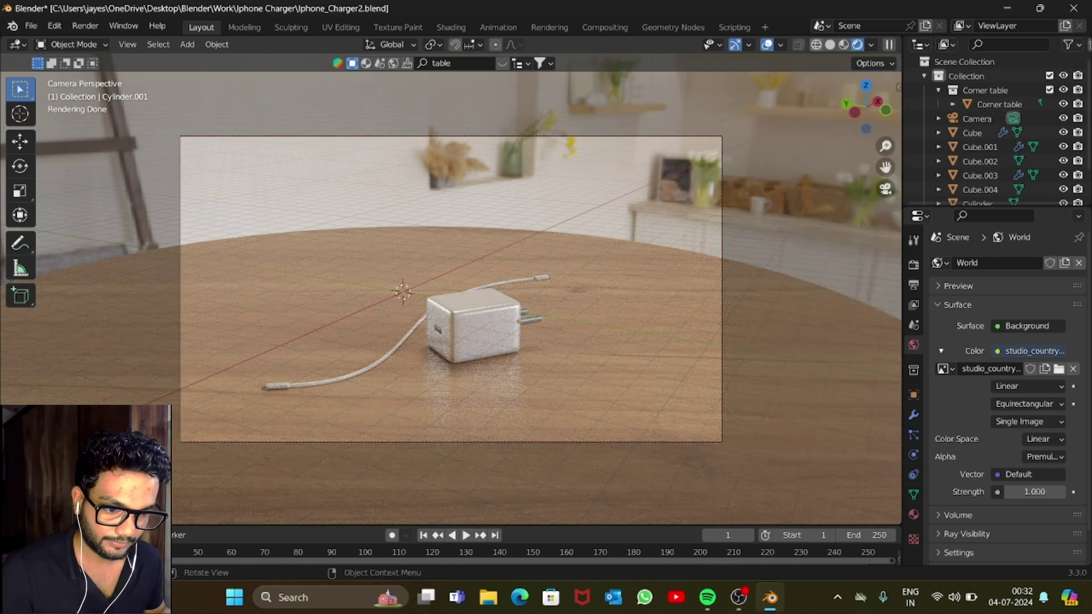
Switch the viewport to solid shading and save the scene with the new camera framing.
{"action": "scroll", "coordinate": [451, 289], "scroll_direction": "up", "scroll_amount": 5}
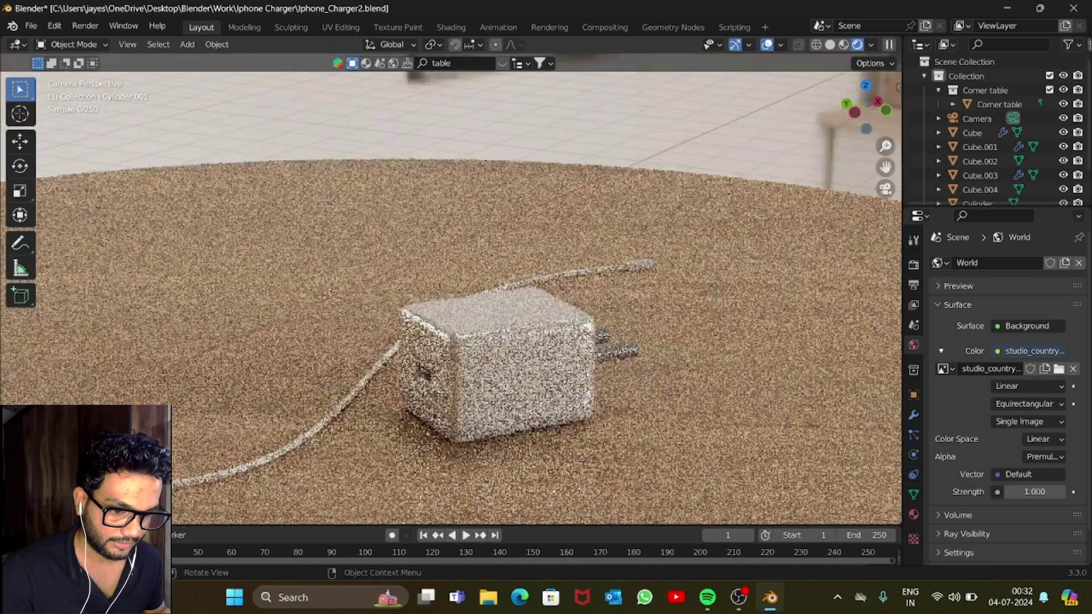
{"action": "scroll", "coordinate": [451, 289], "scroll_direction": "down", "scroll_amount": 4}
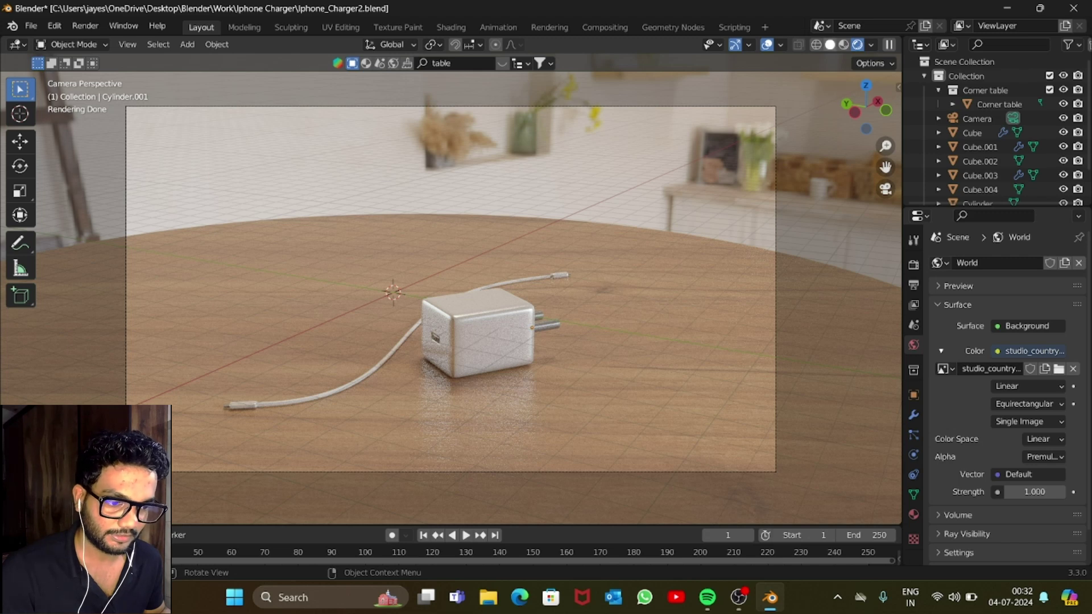
{"action": "left_click", "coordinate": [829, 44]}
{"action": "key", "text": "ctrl+s"}
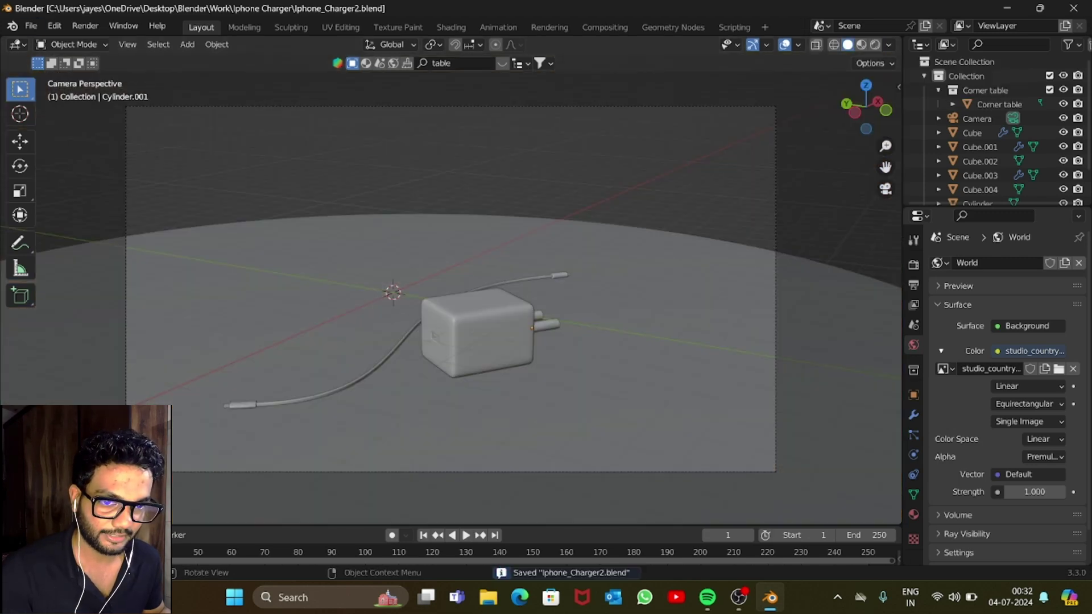
Render the charger scene as a still image and view the result enlarged.
{"action": "left_click", "coordinate": [85, 25]}
{"action": "left_click", "coordinate": [108, 43]}
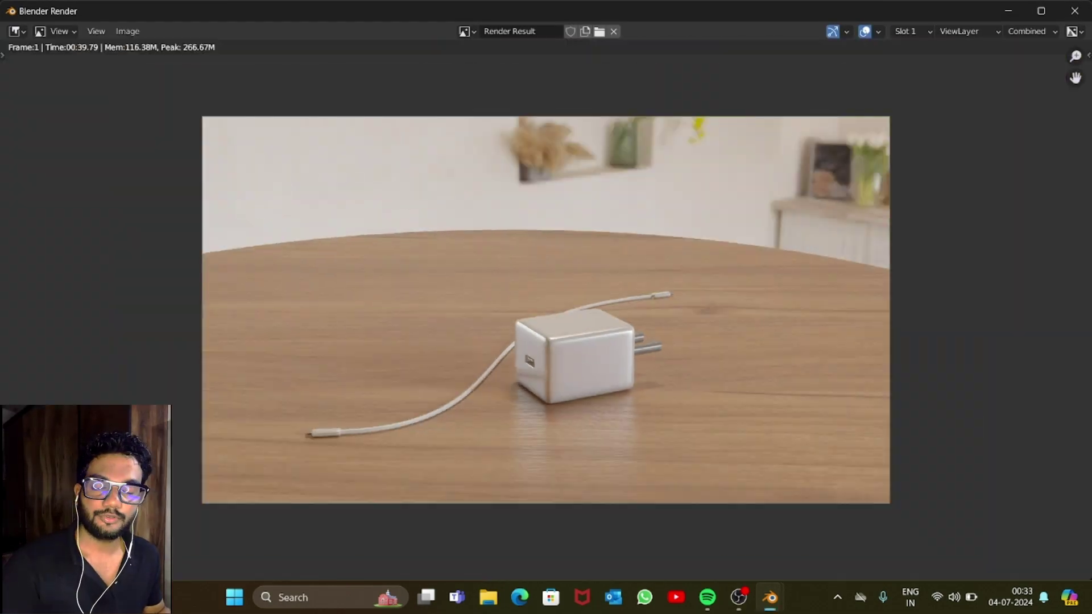
{"action": "scroll", "coordinate": [546, 310], "scroll_direction": "up", "scroll_amount": 1}
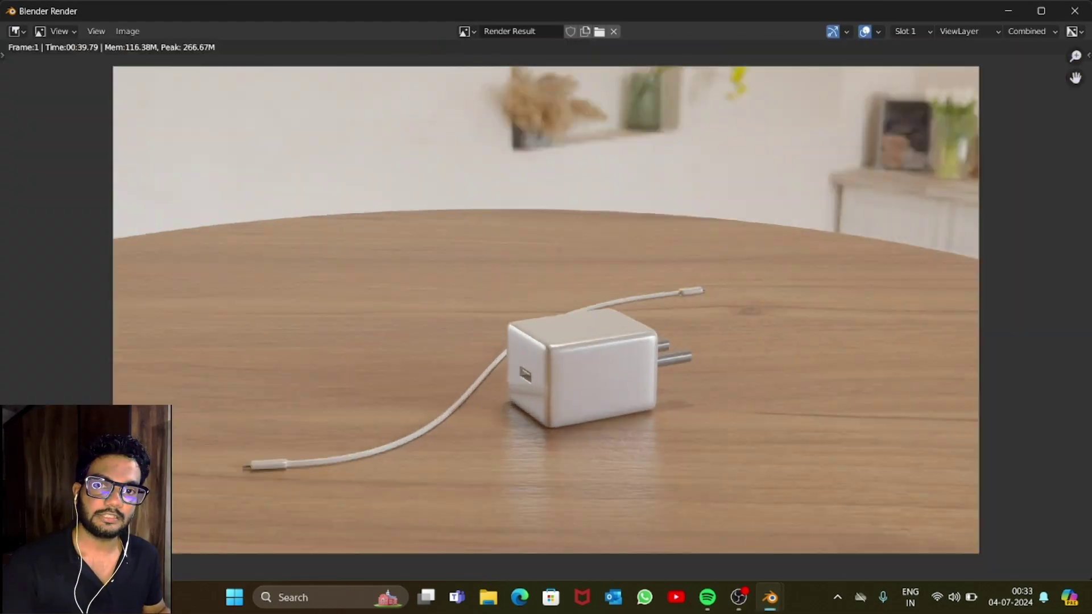